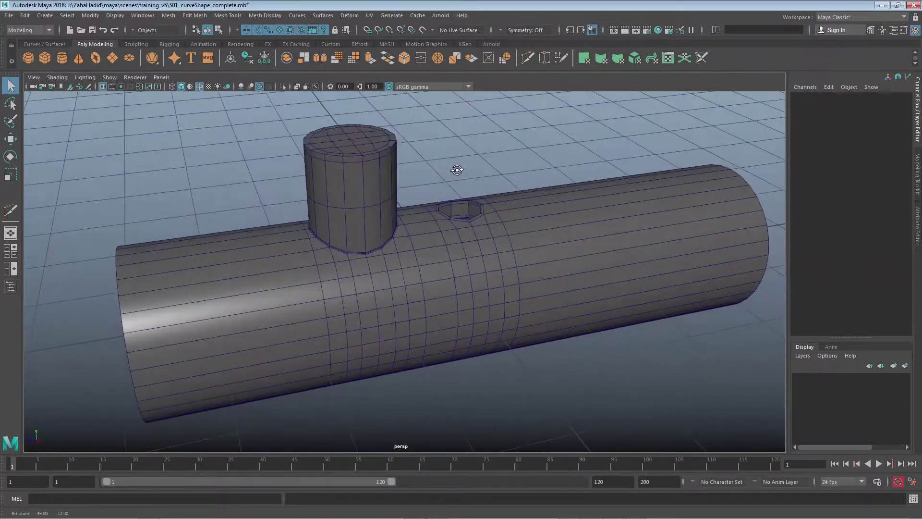
# Examine the finished pipe model from several angles, including its vertical branch and the recessed octagonal hole.
pyautogui.keyDown('alt'); pyautogui.moveTo(451, 174); pyautogui.dragTo(458, 222, button='right'); pyautogui.keyUp('alt')
pyautogui.keyDown('alt'); pyautogui.moveTo(459, 222); pyautogui.dragTo(456, 202); pyautogui.keyUp('alt')
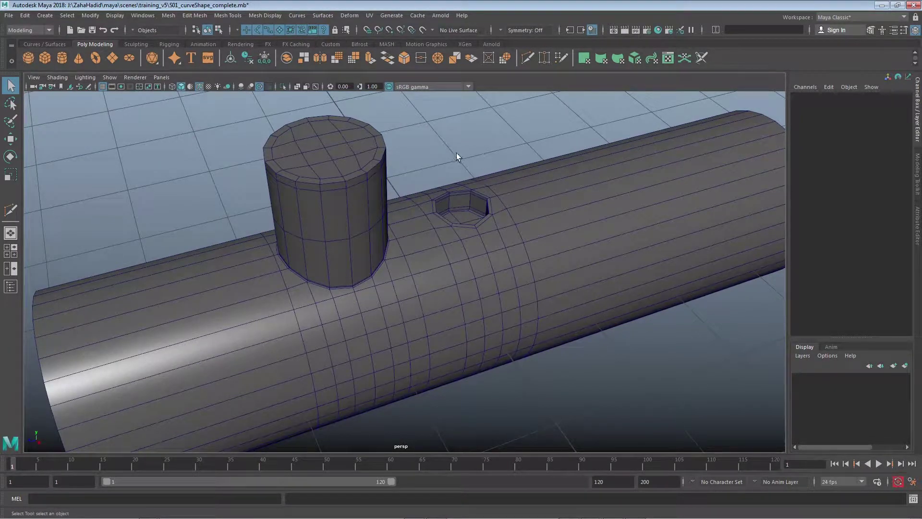
pyautogui.keyDown('alt'); pyautogui.moveTo(414, 222); pyautogui.dragTo(500, 261); pyautogui.keyUp('alt')
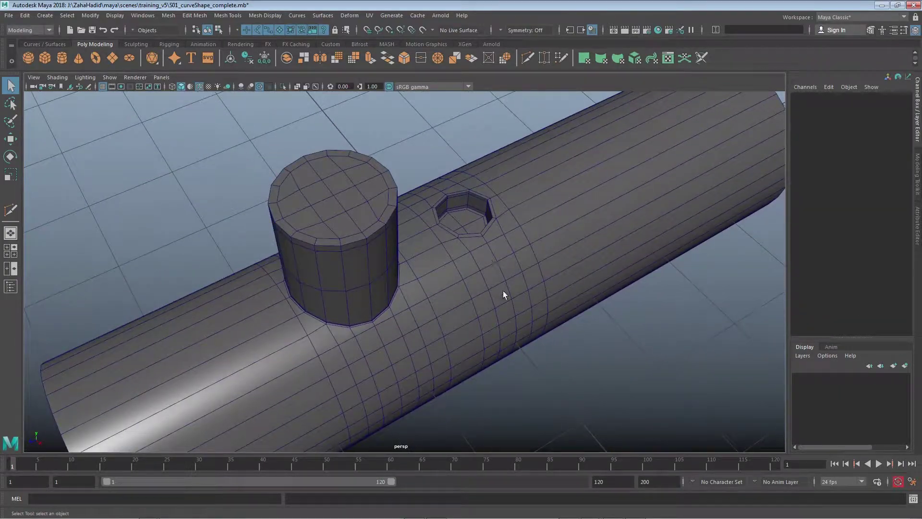
pyautogui.click(479, 307)
pyautogui.keyDown('alt'); pyautogui.moveTo(549, 335); pyautogui.dragTo(518, 346); pyautogui.keyUp('alt')
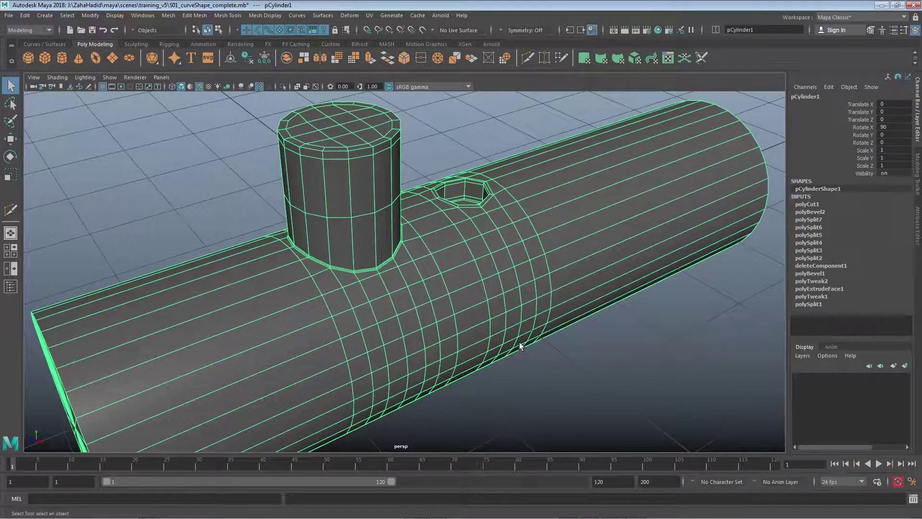
# Start a new scene and discard the changes to the finished pipe scene.
pyautogui.click(9, 16)
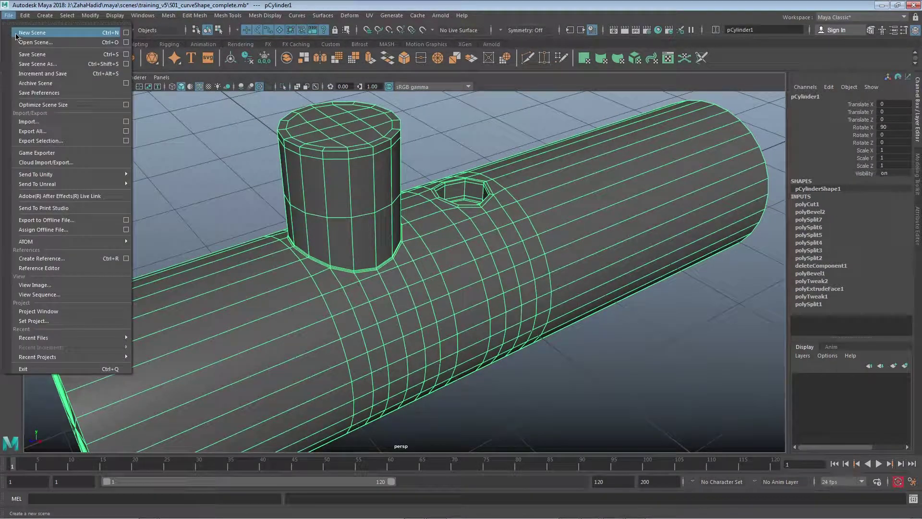
pyautogui.click(32, 33)
pyautogui.click(462, 267)
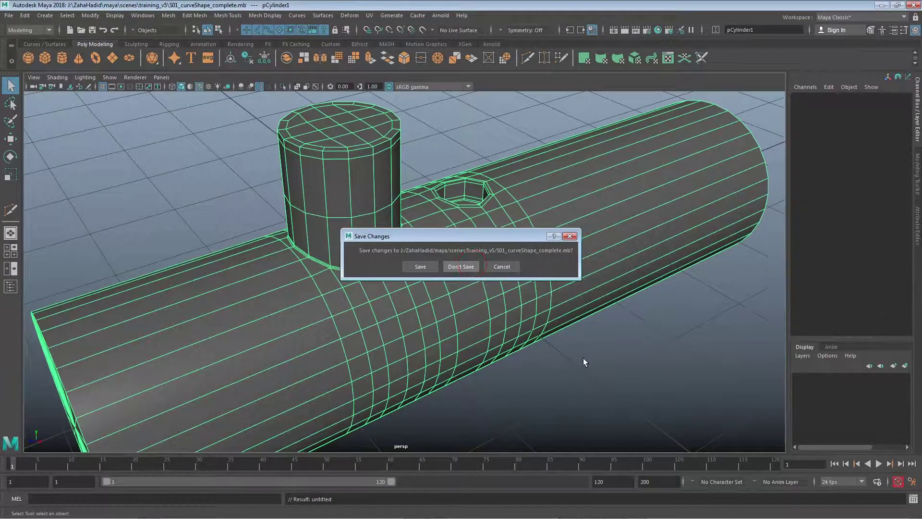
pyautogui.keyDown('alt'); pyautogui.moveTo(509, 322); pyautogui.dragTo(354, 249); pyautogui.keyUp('alt')
pyautogui.keyDown('shift'); pyautogui.moveTo(453, 268); pyautogui.dragTo(440, 275, button='right'); pyautogui.keyUp('shift')
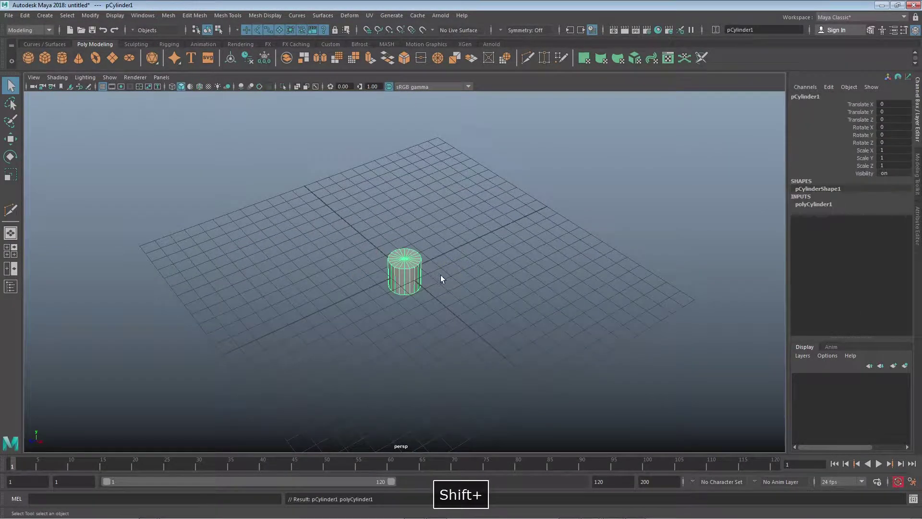
pyautogui.keyDown('alt'); pyautogui.moveTo(439, 275); pyautogui.dragTo(380, 290); pyautogui.keyUp('alt')
pyautogui.keyDown('alt'); pyautogui.moveTo(380, 289); pyautogui.dragTo(765, 319, button='right'); pyautogui.keyUp('alt')
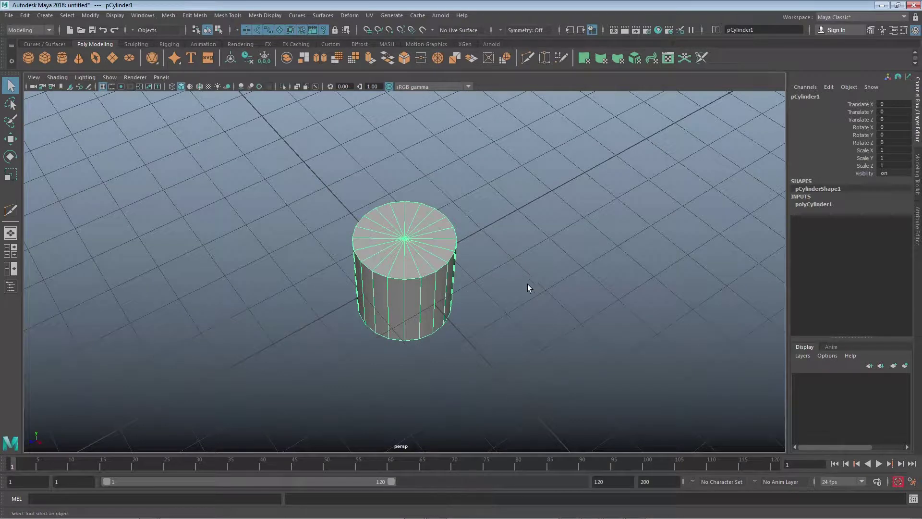
pyautogui.hotkey('ctrl', 'z')
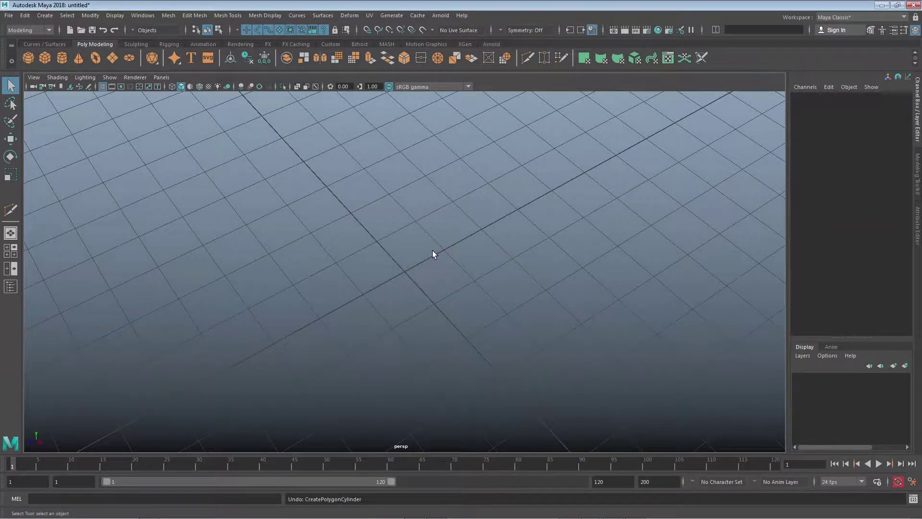
# Create a polygon cylinder at the origin and set its axis subdivisions to 32.
pyautogui.keyDown('shift'); pyautogui.rightClick(420, 251); pyautogui.keyUp('shift')
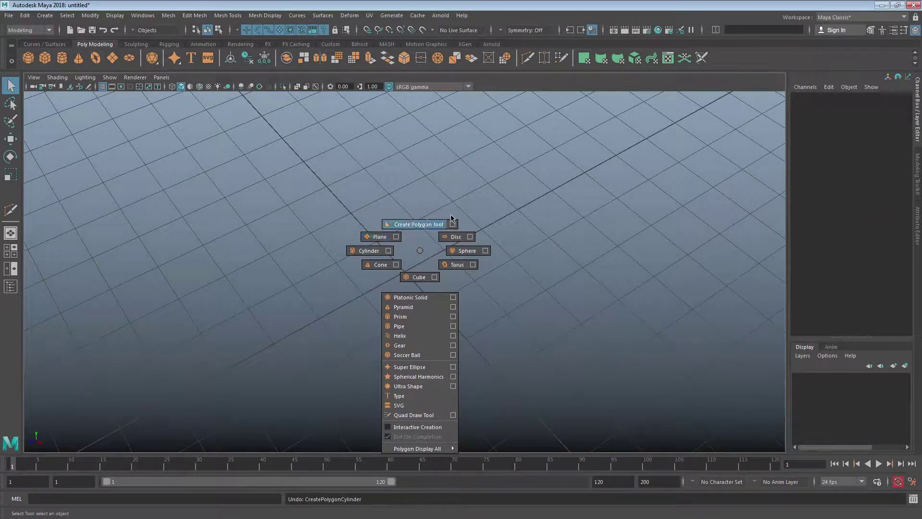
pyautogui.click(368, 251)
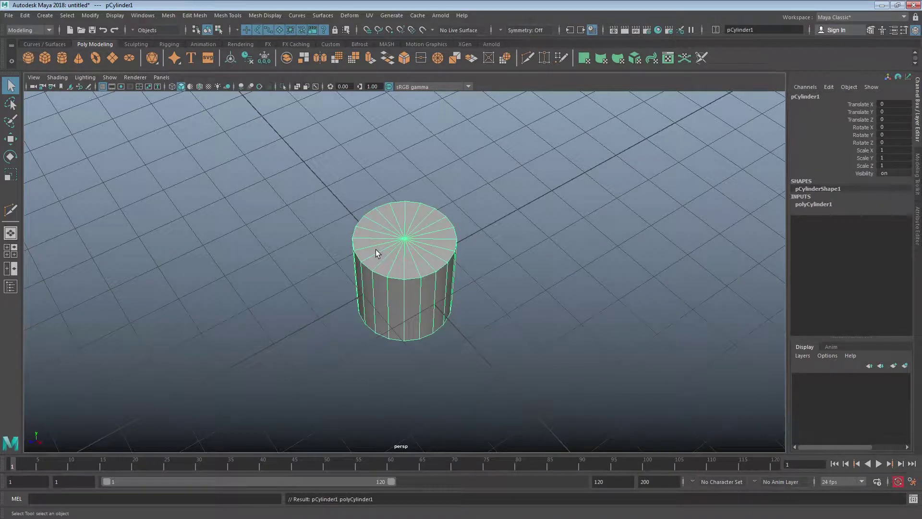
pyautogui.press('t')
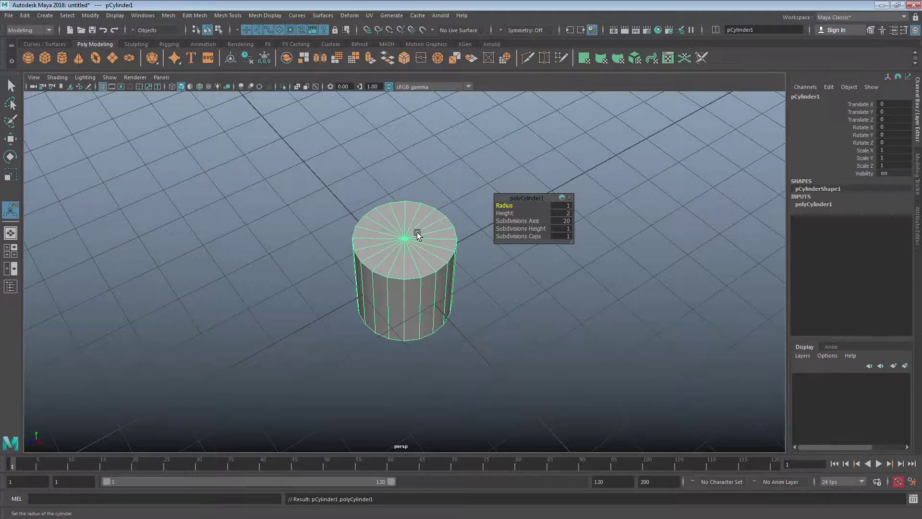
pyautogui.click(566, 221)
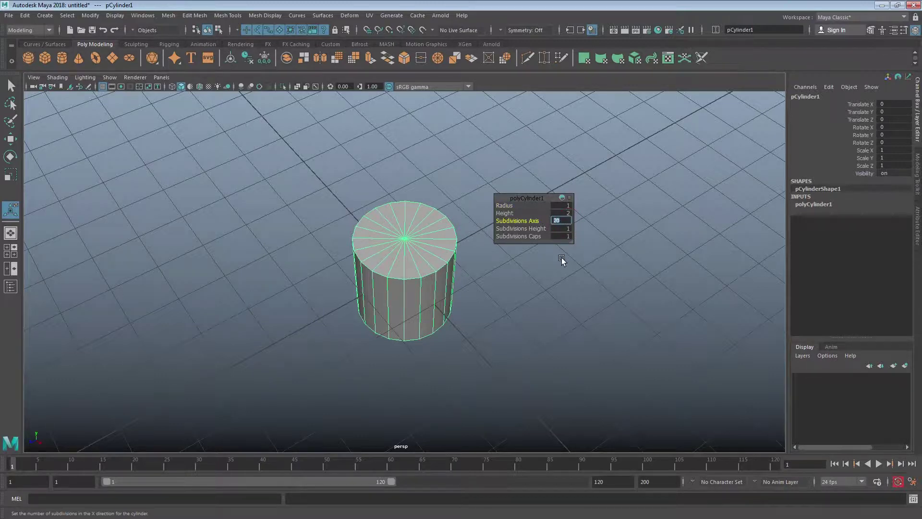
pyautogui.write('32')
pyautogui.press('Return')
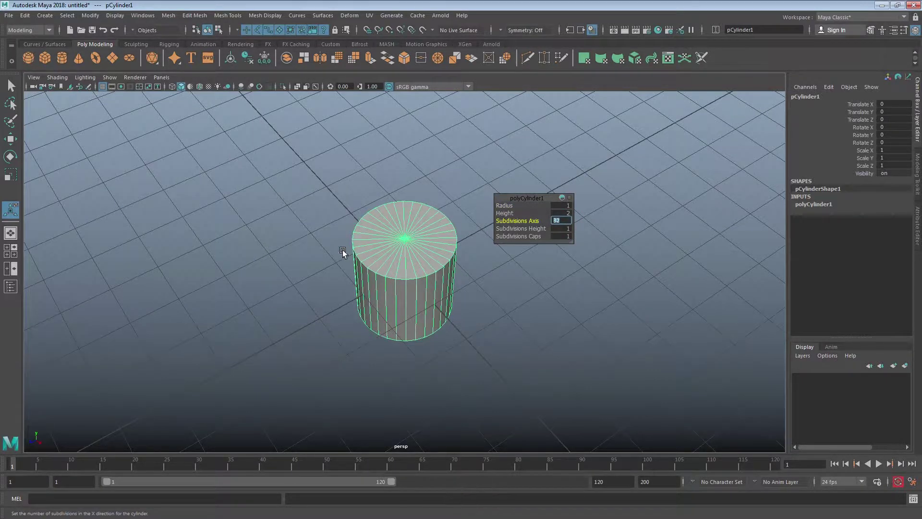
# Rotate the cylinder 90 degrees about the X axis so it lies horizontally.
pyautogui.keyDown('alt'); pyautogui.moveTo(344, 255); pyautogui.dragTo(352, 259); pyautogui.keyUp('alt')
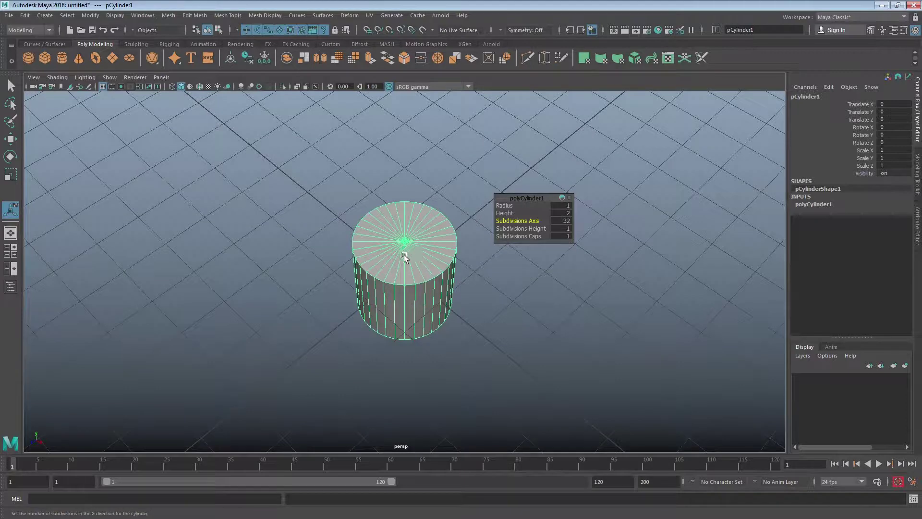
pyautogui.press('w')
pyautogui.press('e')
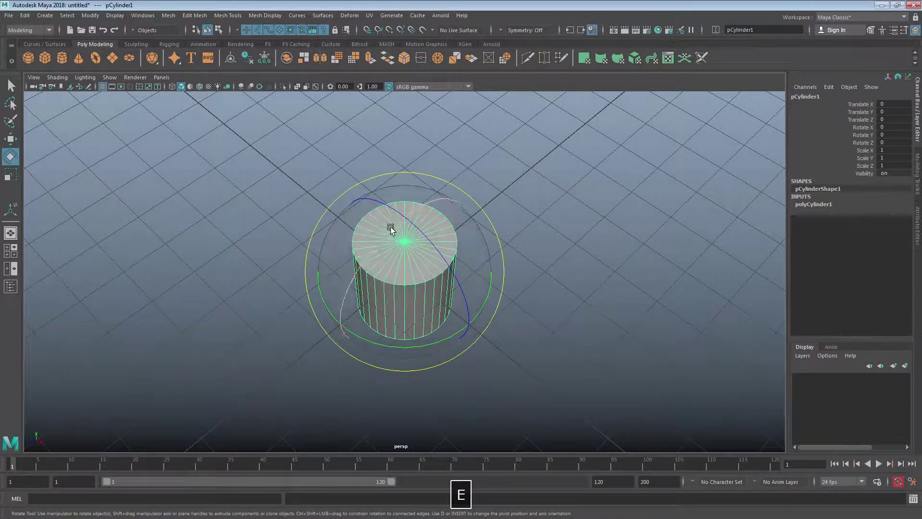
pyautogui.press('j')
pyautogui.moveTo(394, 227); pyautogui.dragTo(364, 280)
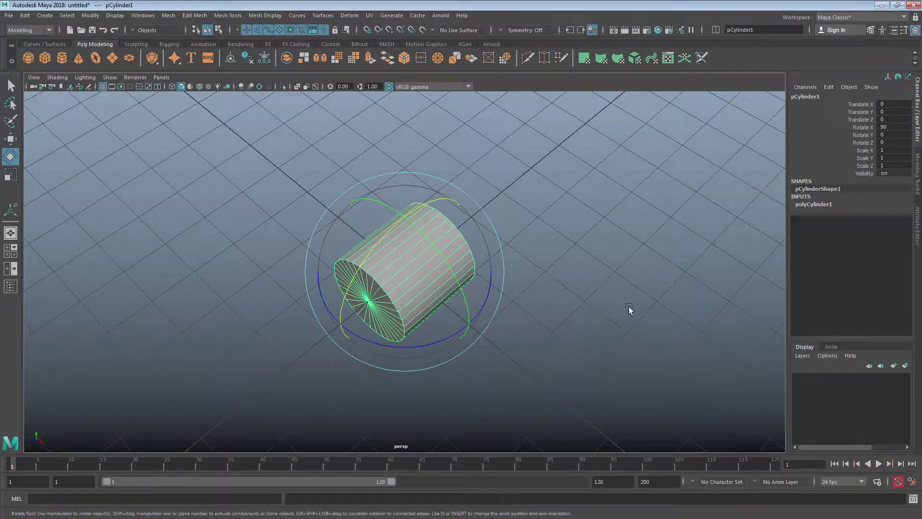
# Scale the horizontal cylinder along its length into a long pipe, then deselect it.
pyautogui.keyDown('alt'); pyautogui.moveTo(549, 261); pyautogui.dragTo(375, 276); pyautogui.keyUp('alt')
pyautogui.press('r')
pyautogui.press('r')
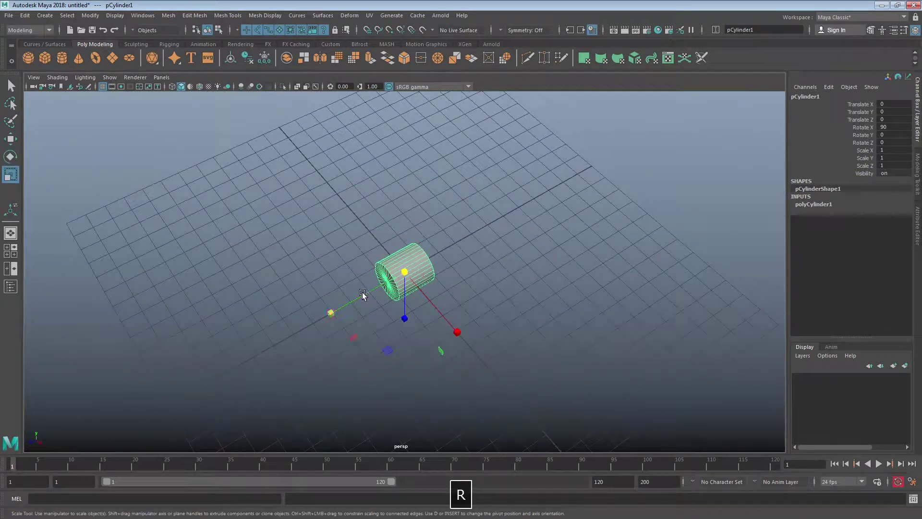
pyautogui.moveTo(328, 314); pyautogui.dragTo(105, 377)
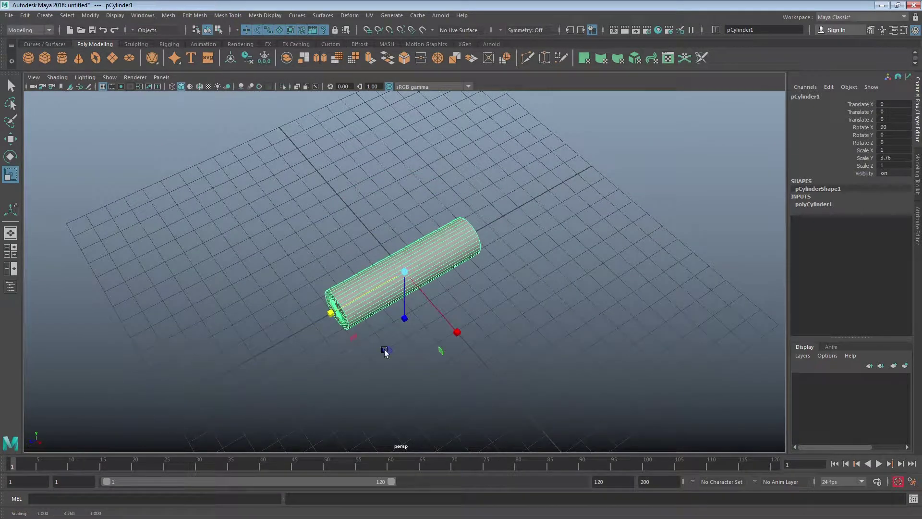
pyautogui.moveTo(320, 306); pyautogui.dragTo(293, 321)
pyautogui.keyDown('alt'); pyautogui.moveTo(293, 321); pyautogui.dragTo(488, 334, button='right'); pyautogui.keyUp('alt')
pyautogui.keyDown('alt'); pyautogui.moveTo(488, 333); pyautogui.dragTo(418, 288); pyautogui.keyUp('alt')
pyautogui.click(510, 305)
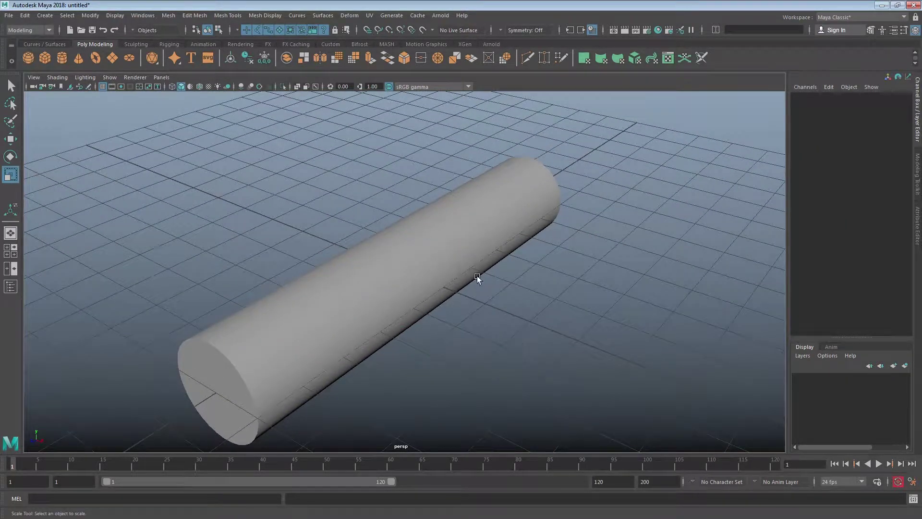
# Create a second, upright polygon cylinder at the origin and show wireframe on the shaded objects.
pyautogui.keyDown('shift'); pyautogui.moveTo(477, 278); pyautogui.dragTo(419, 279, button='right'); pyautogui.keyUp('shift')
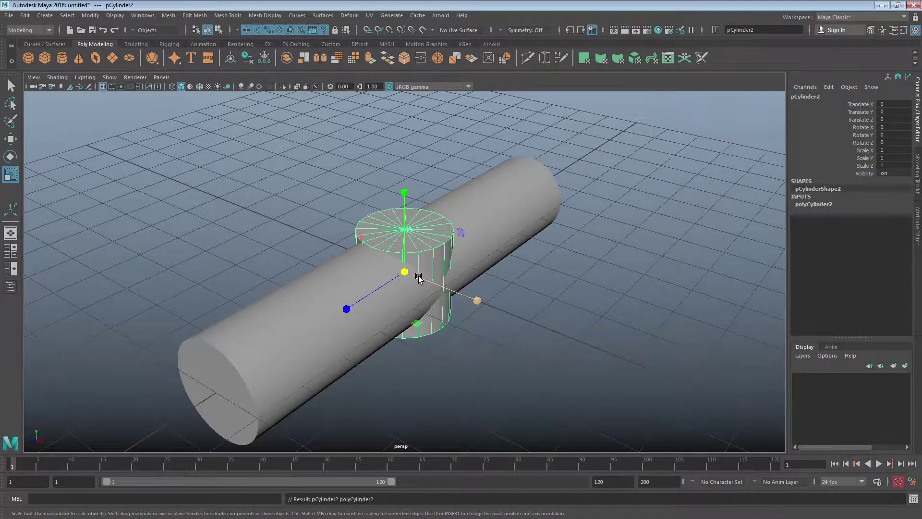
pyautogui.keyDown('alt'); pyautogui.moveTo(418, 278); pyautogui.dragTo(442, 259); pyautogui.keyUp('alt')
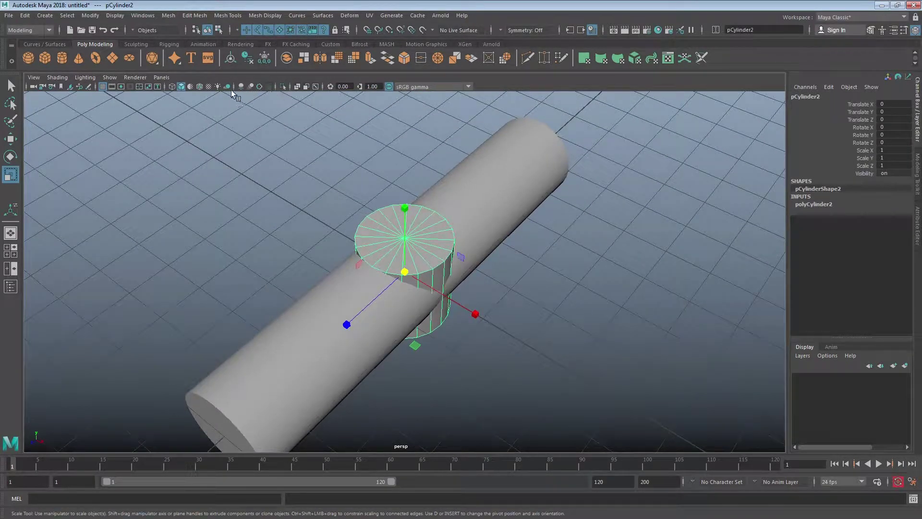
pyautogui.click(200, 87)
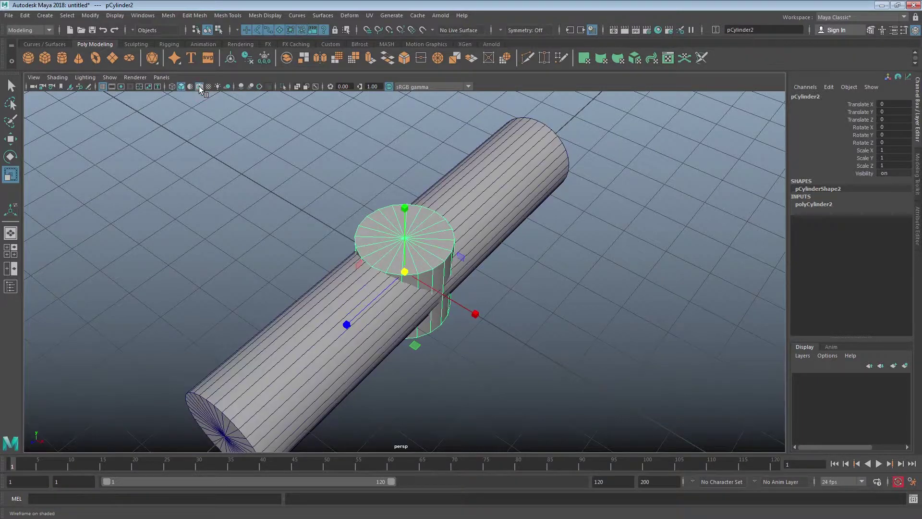
# Raise the upright cylinder about 1 unit in Y and scale it uniformly to about 0.483.
pyautogui.keyDown('alt'); pyautogui.moveTo(292, 233); pyautogui.dragTo(539, 247, button='right'); pyautogui.keyUp('alt')
pyautogui.moveTo(539, 247)
pyautogui.keyDown('alt'); pyautogui.mouseDown()
pyautogui.moveTo(498, 233)
pyautogui.moveTo(549, 232)
pyautogui.mouseUp(); pyautogui.keyUp('alt')
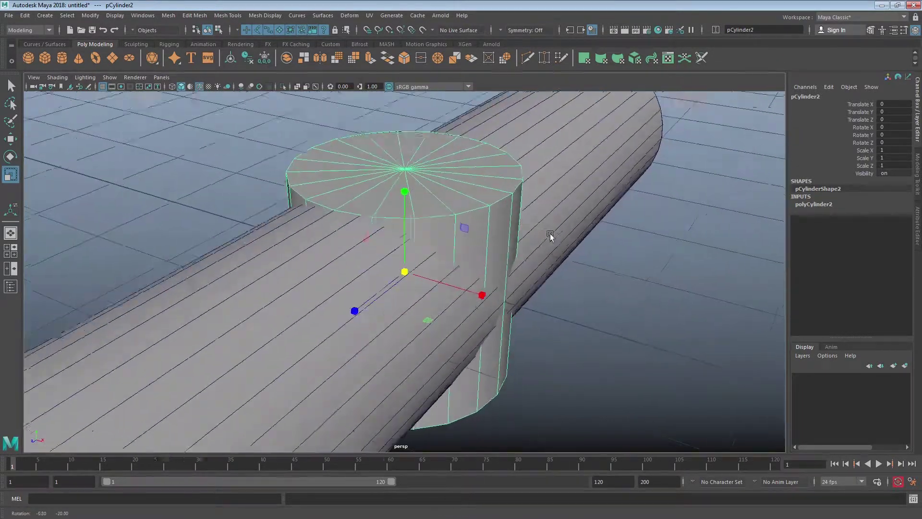
pyautogui.click(609, 365)
pyautogui.click(428, 196)
pyautogui.press('w')
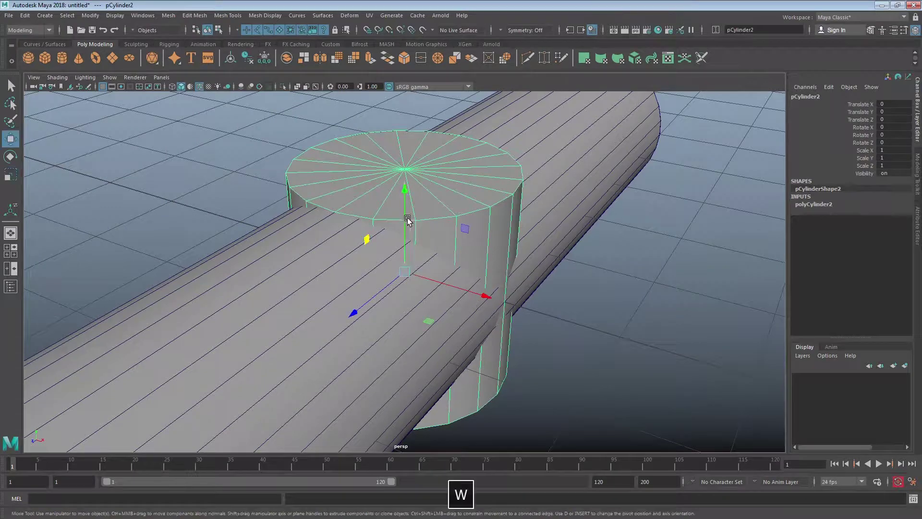
pyautogui.moveTo(404, 243); pyautogui.dragTo(402, 137)
pyautogui.press('r')
pyautogui.moveTo(406, 173); pyautogui.dragTo(319, 208)
# Scale the upright cylinder uniformly to about 0.633 to line its edges up with the pipe's edges.
pyautogui.keyDown('alt'); pyautogui.moveTo(318, 207); pyautogui.dragTo(454, 207, button='right'); pyautogui.keyUp('alt')
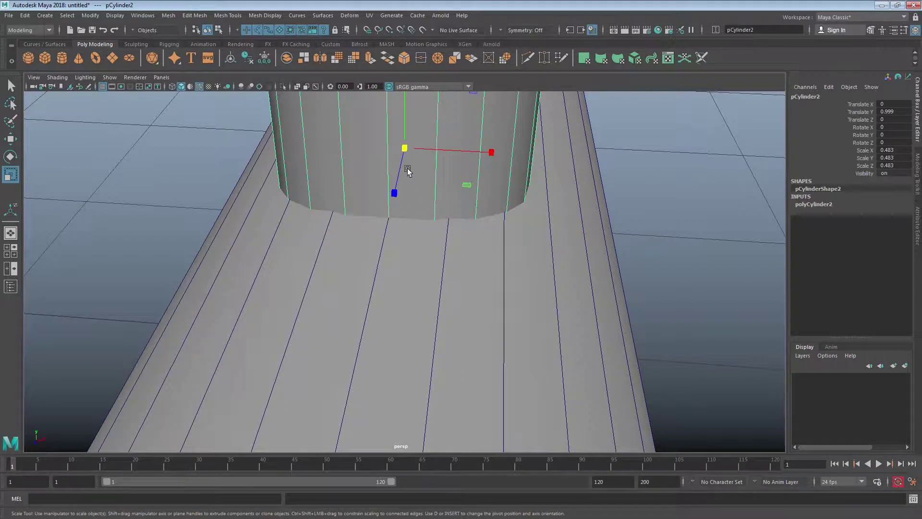
pyautogui.moveTo(404, 149); pyautogui.dragTo(474, 144)
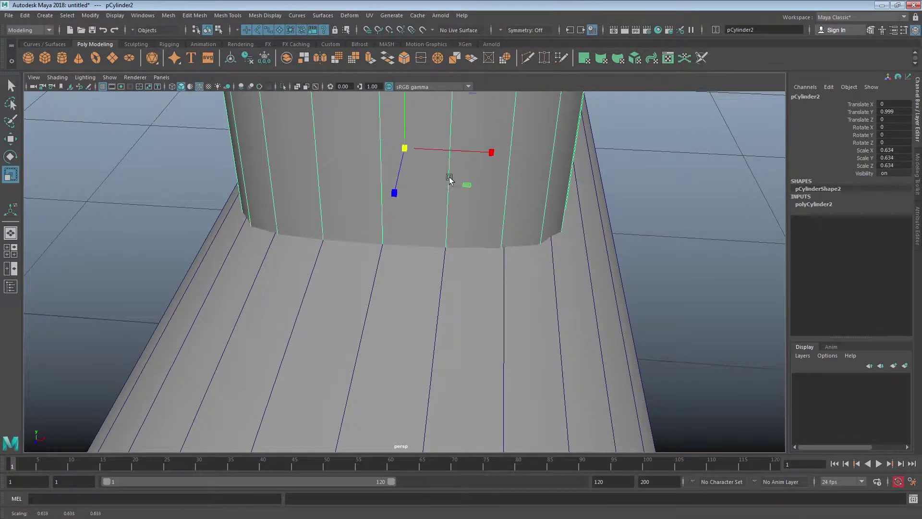
pyautogui.keyDown('alt'); pyautogui.moveTo(448, 177); pyautogui.dragTo(336, 205); pyautogui.keyUp('alt')
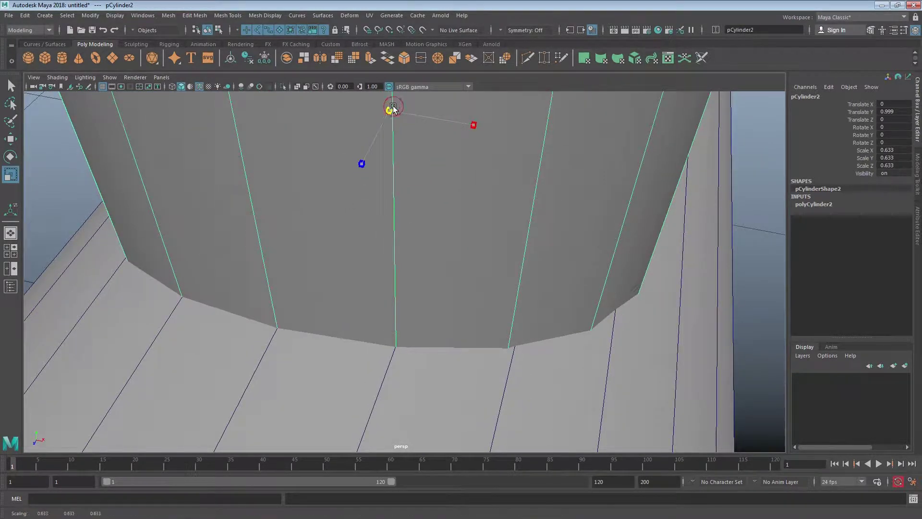
pyautogui.moveTo(391, 109); pyautogui.dragTo(389, 108)
pyautogui.click(402, 171)
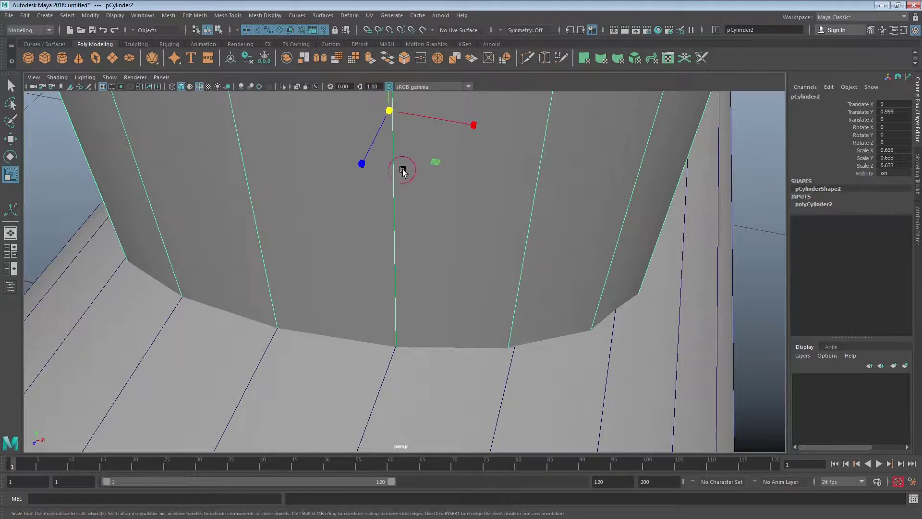
# Set the upright cylinder's axis subdivisions to 8.
pyautogui.click(805, 206)
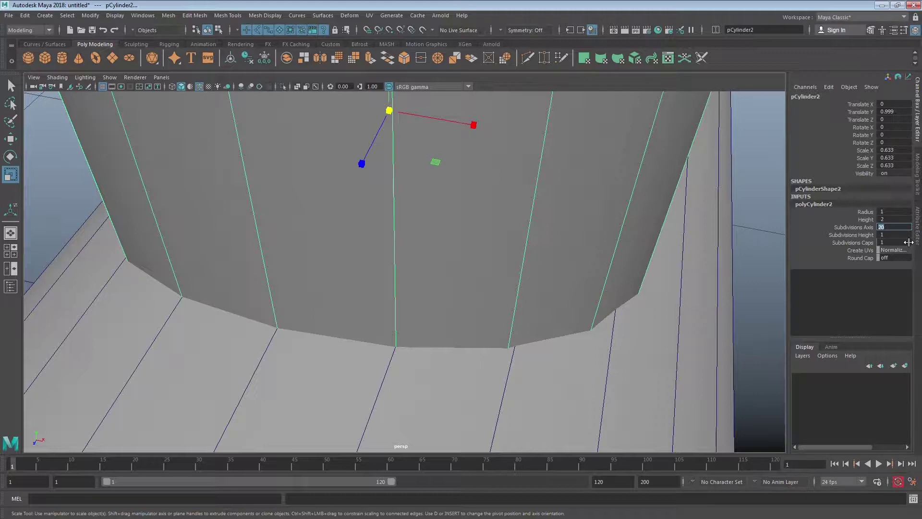
pyautogui.write('8')
pyautogui.press('Return')
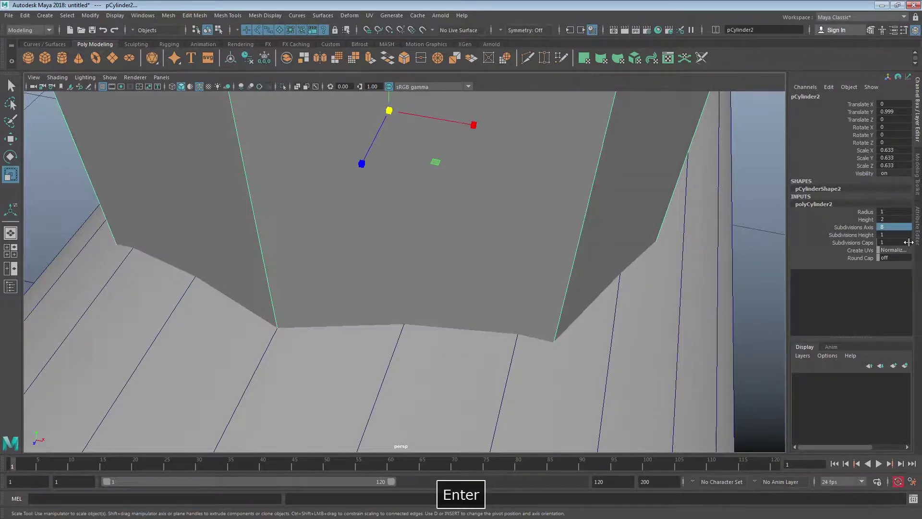
# Scale the eight-sided cylinder uniformly to about 0.276 against the pipe's edges, shift it slightly upward and deselect it.
pyautogui.keyDown('alt'); pyautogui.moveTo(658, 222); pyautogui.dragTo(425, 255); pyautogui.keyUp('alt')
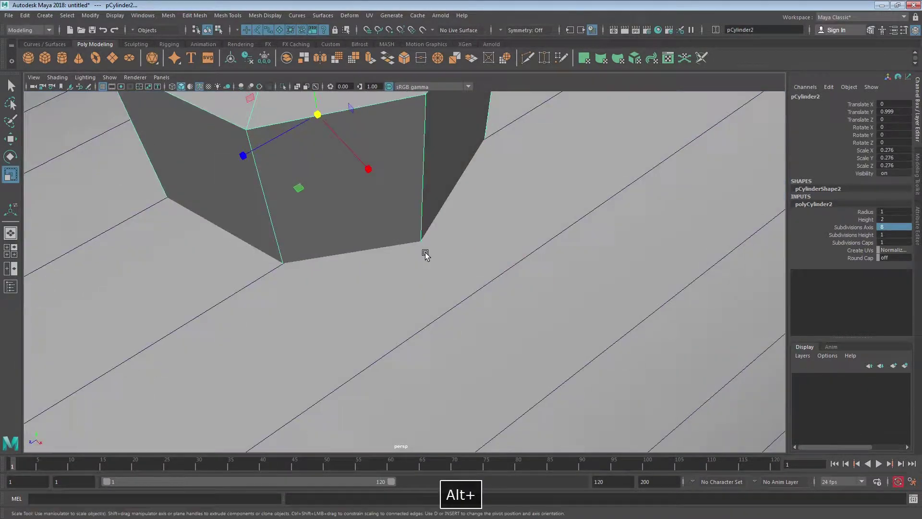
pyautogui.keyDown('alt'); pyautogui.moveTo(426, 254); pyautogui.dragTo(525, 267, button='right'); pyautogui.keyUp('alt')
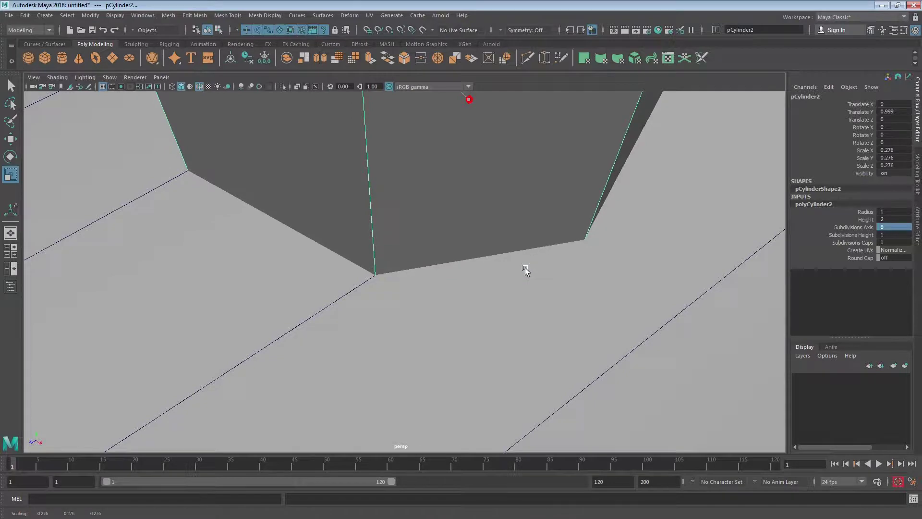
pyautogui.keyDown('alt'); pyautogui.moveTo(541, 261); pyautogui.dragTo(432, 243); pyautogui.keyUp('alt')
pyautogui.press('w')
pyautogui.moveTo(414, 162)
pyautogui.mouseDown()
pyautogui.moveTo(415, 138)
pyautogui.moveTo(414, 154)
pyautogui.mouseUp()
pyautogui.click(237, 190)
# Examine how the corners of the eight-sided cylinder's base line up with the pipe's lengthwise edges.
pyautogui.keyDown('alt'); pyautogui.moveTo(237, 190); pyautogui.dragTo(446, 227); pyautogui.keyUp('alt')
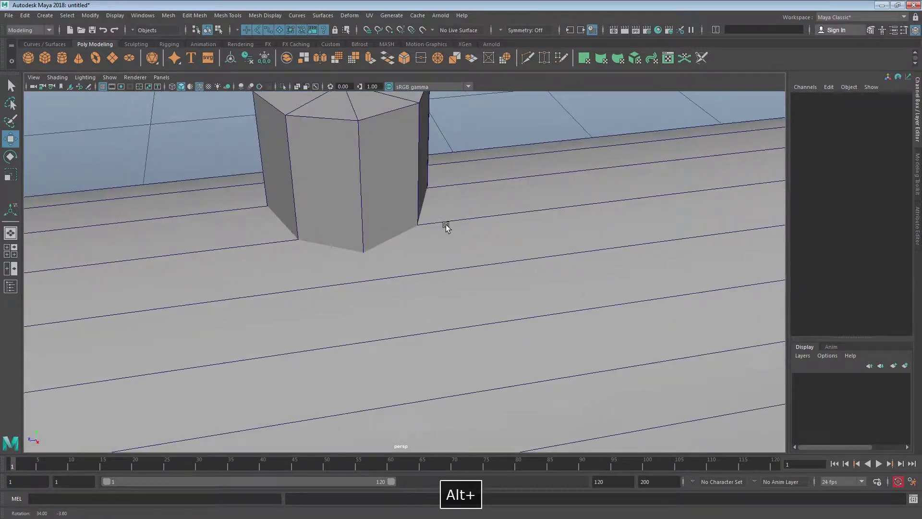
pyautogui.keyDown('alt'); pyautogui.moveTo(446, 226); pyautogui.dragTo(222, 283, button='right'); pyautogui.keyUp('alt')
pyautogui.scroll(-5, 418, 269)
pyautogui.keyDown('alt'); pyautogui.moveTo(413, 268); pyautogui.dragTo(762, 318, button='right'); pyautogui.keyUp('alt')
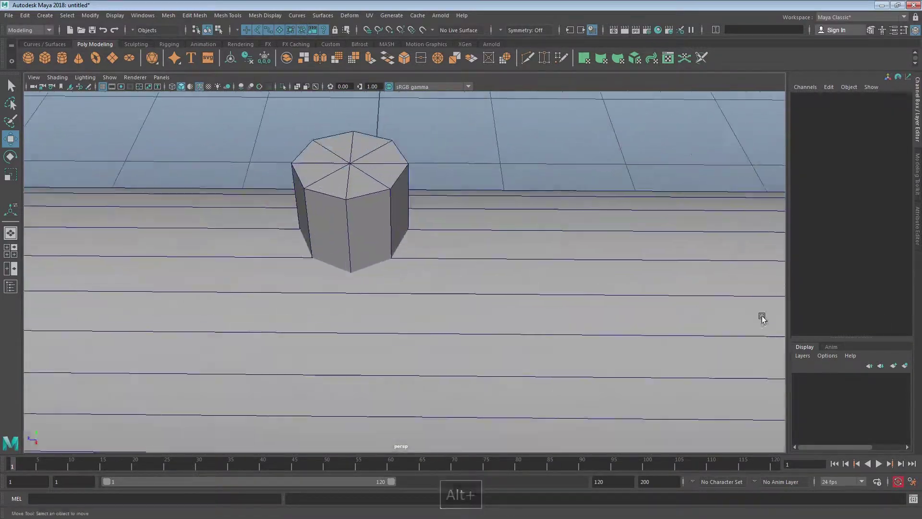
pyautogui.keyDown('alt'); pyautogui.moveTo(762, 317); pyautogui.dragTo(460, 274); pyautogui.keyUp('alt')
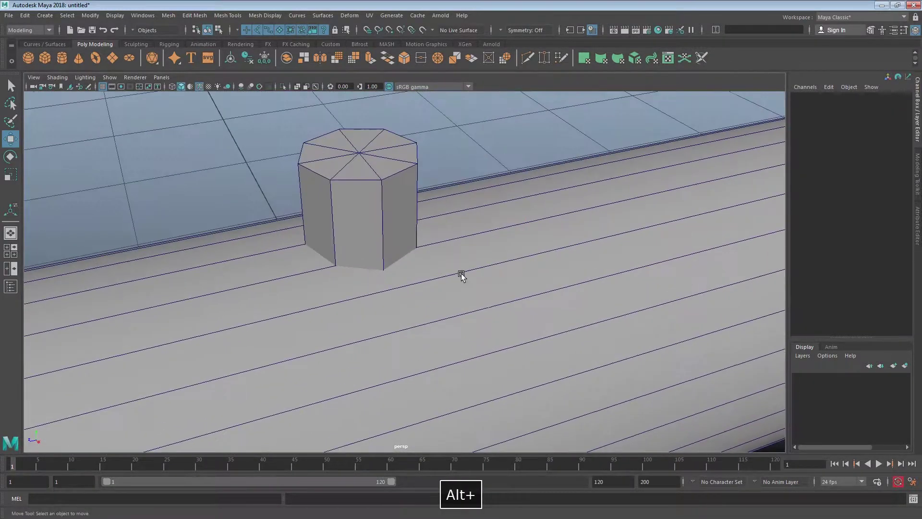
# Use Multi-Cut on the pipe to insert edge loops around it through the upright cylinder's centre and just outside both of its sides.
pyautogui.keyDown('shift'); pyautogui.rightClick(486, 250); pyautogui.keyUp('shift')
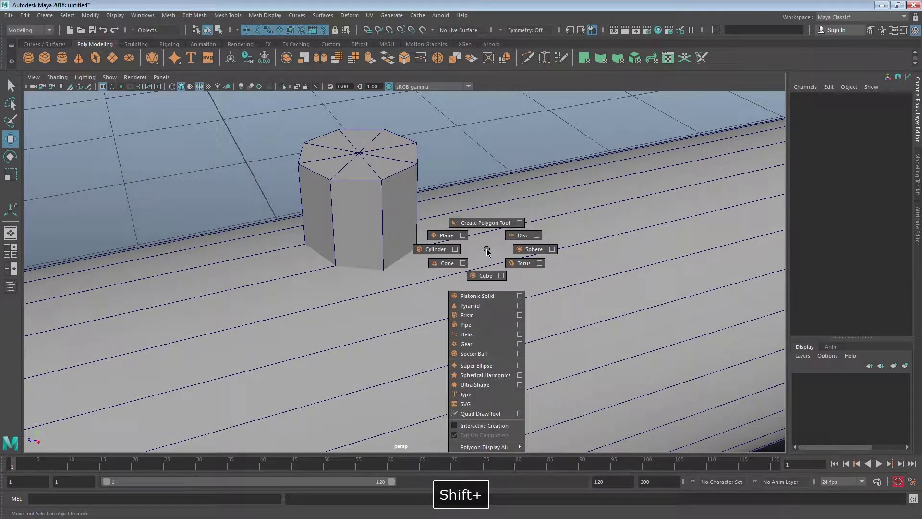
pyautogui.click(487, 250)
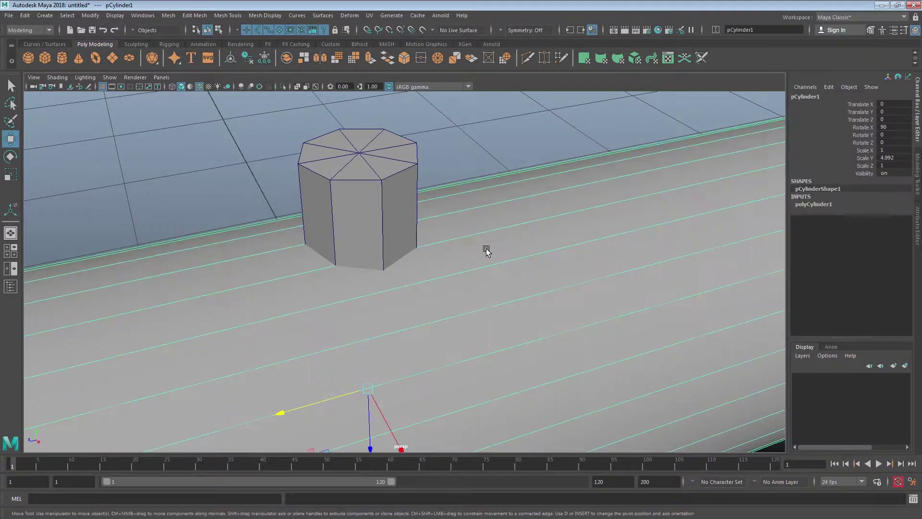
pyautogui.keyDown('shift'); pyautogui.rightClick(486, 250); pyautogui.keyUp('shift')
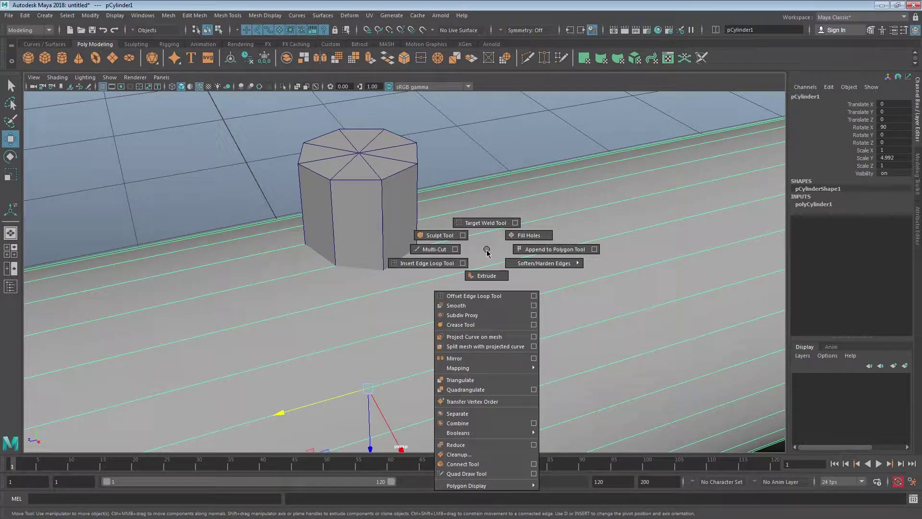
pyautogui.click(427, 249)
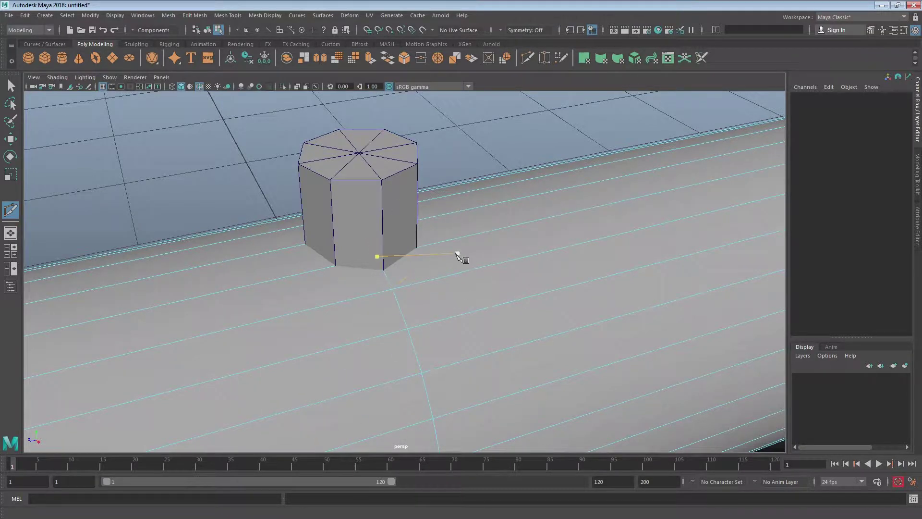
pyautogui.keyDown('alt'); pyautogui.moveTo(463, 257); pyautogui.dragTo(431, 263); pyautogui.keyUp('alt')
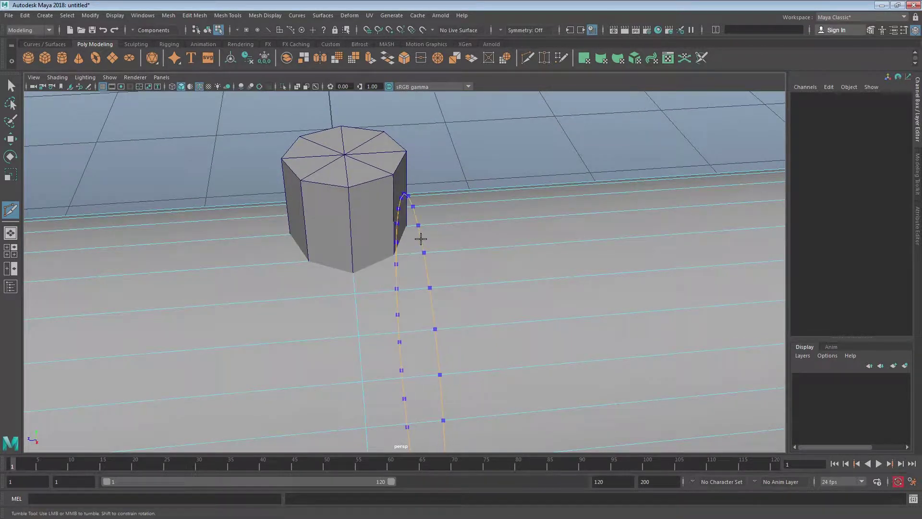
pyautogui.keyDown('ctrl'); pyautogui.click(421, 237); pyautogui.keyUp('ctrl')
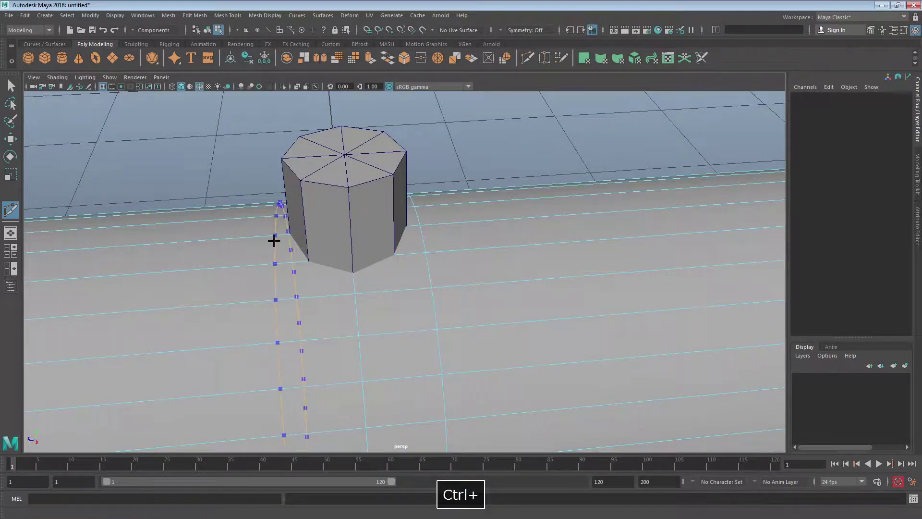
# Insert two more edge loops around the pipe, passing through the eight-sided cylinder's base corners on either side of the centre loop.
pyautogui.keyDown('alt'); pyautogui.moveTo(267, 308); pyautogui.dragTo(344, 224, button='right'); pyautogui.keyUp('alt')
pyautogui.keyDown('ctrl'); pyautogui.click(336, 203); pyautogui.keyUp('ctrl')
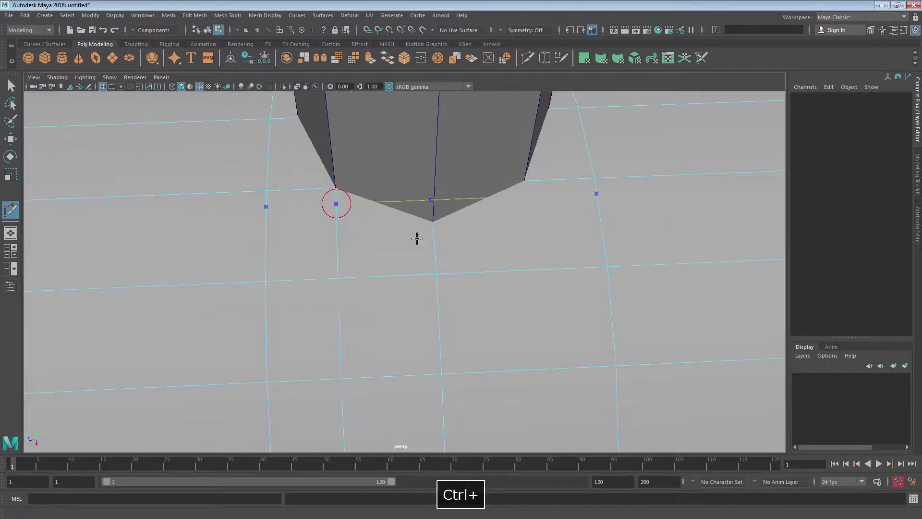
pyautogui.keyDown('ctrl'); pyautogui.click(527, 200); pyautogui.keyUp('ctrl')
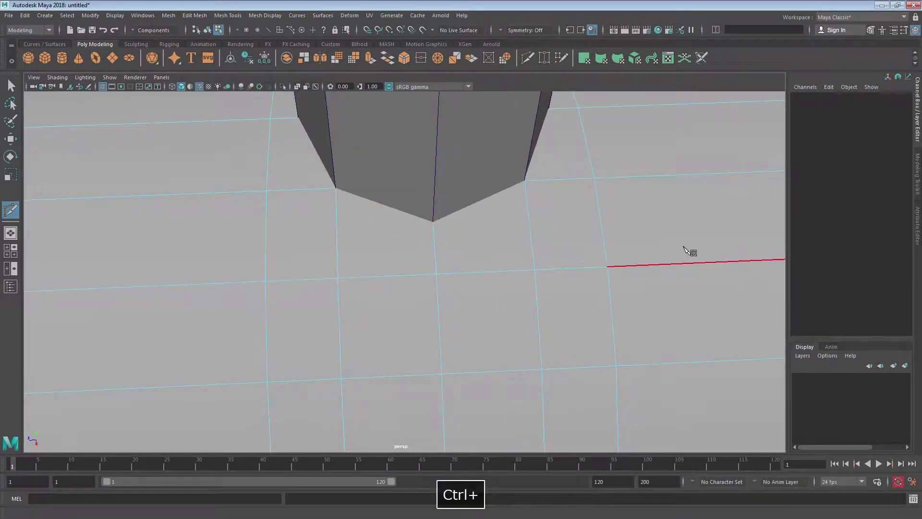
pyautogui.keyDown('alt'); pyautogui.moveTo(691, 251); pyautogui.dragTo(397, 253, button='right'); pyautogui.keyUp('alt')
pyautogui.press('q')
pyautogui.keyDown('alt'); pyautogui.moveTo(391, 247); pyautogui.dragTo(405, 313); pyautogui.keyUp('alt')
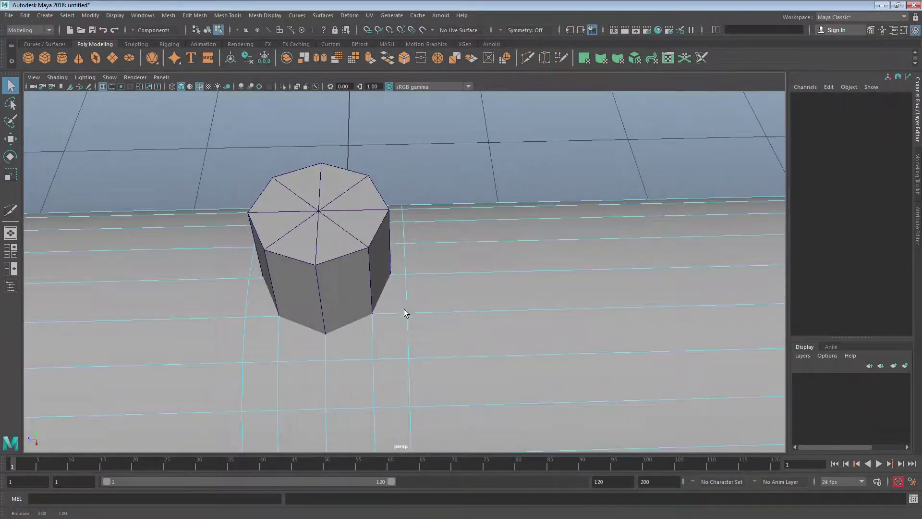
# In the top view with wireframe display, vertex-snap the pipe's edge loop near the cylinder's upper corners exactly onto those corners.
pyautogui.press('space')
pyautogui.click(402, 306)
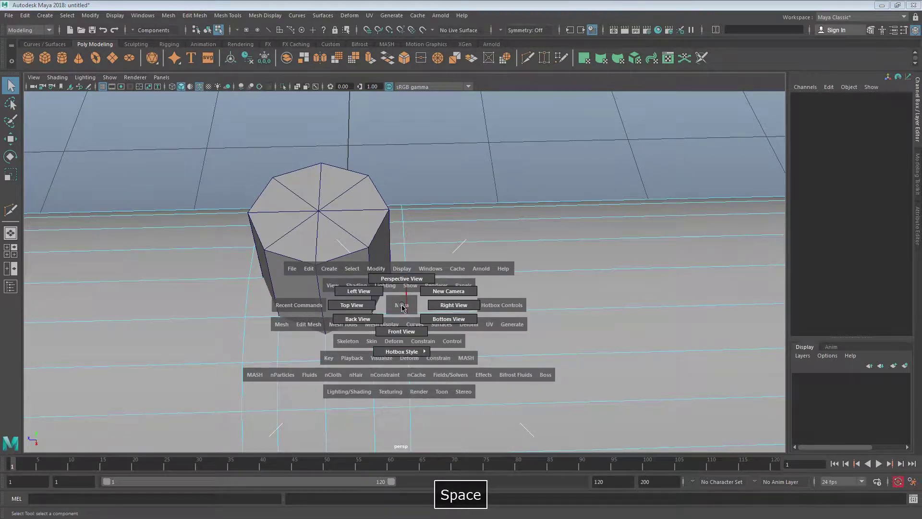
pyautogui.moveTo(402, 308); pyautogui.dragTo(331, 312)
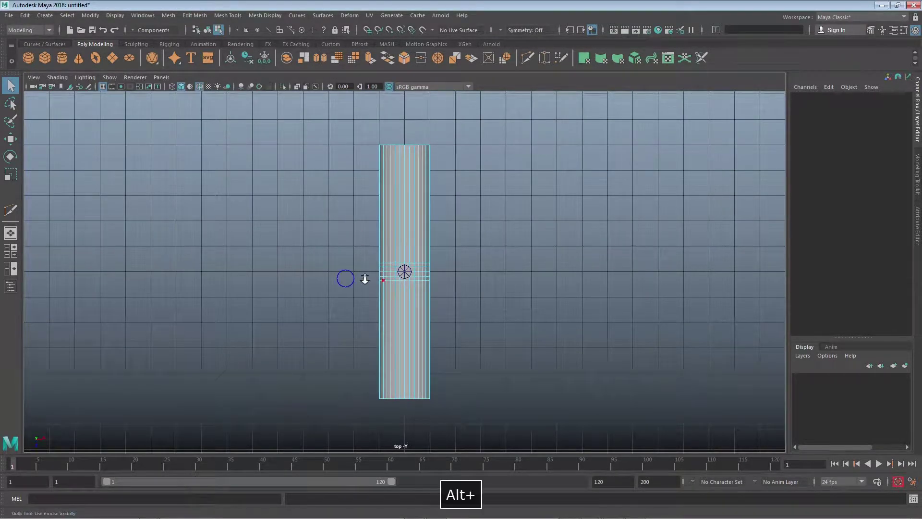
pyautogui.keyDown('alt'); pyautogui.moveTo(367, 273); pyautogui.dragTo(469, 272, button='right'); pyautogui.keyUp('alt')
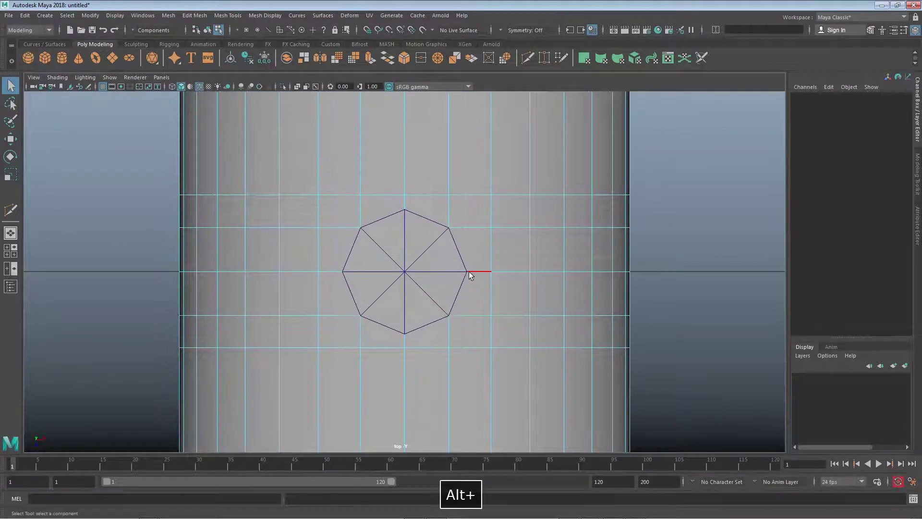
pyautogui.click(471, 230)
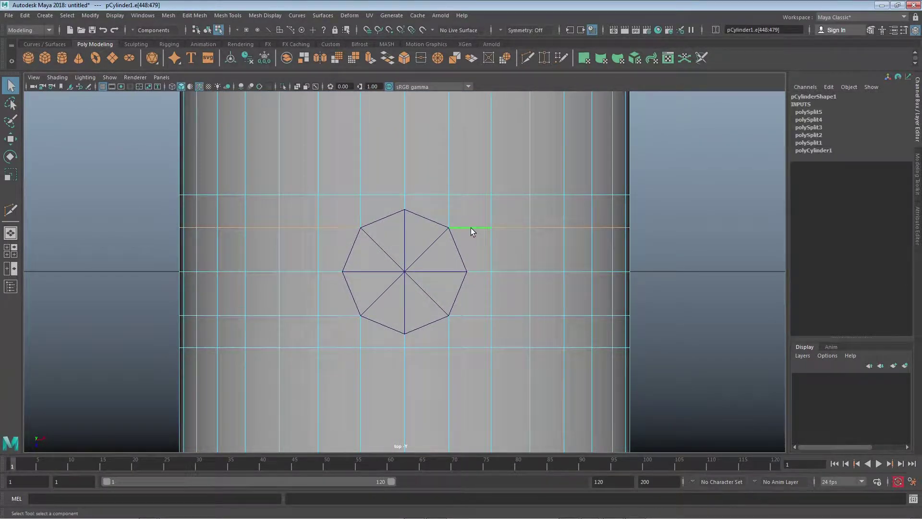
pyautogui.scroll(3, 420, 232)
pyautogui.press('w')
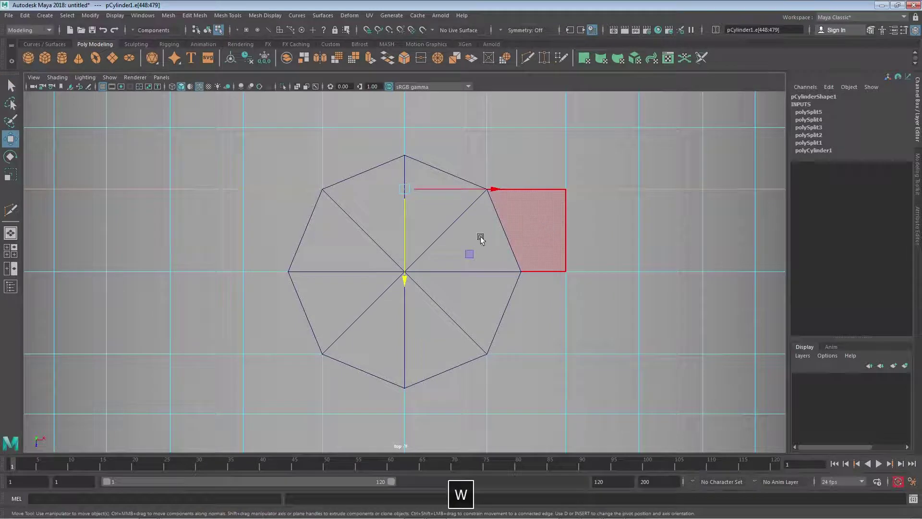
pyautogui.keyDown('alt'); pyautogui.moveTo(293, 279); pyautogui.dragTo(298, 346, button='middle'); pyautogui.keyUp('alt')
pyautogui.keyDown('alt'); pyautogui.moveTo(298, 346); pyautogui.dragTo(500, 360, button='right'); pyautogui.keyUp('alt')
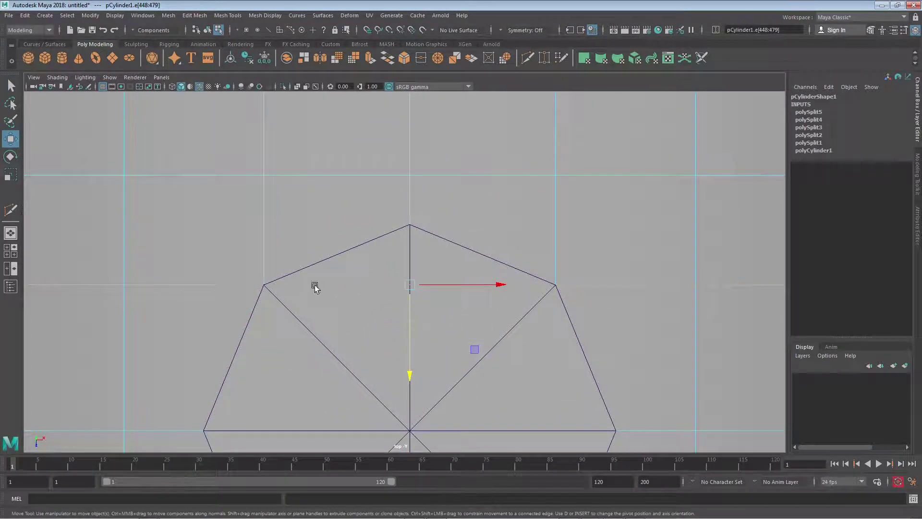
pyautogui.press('4')
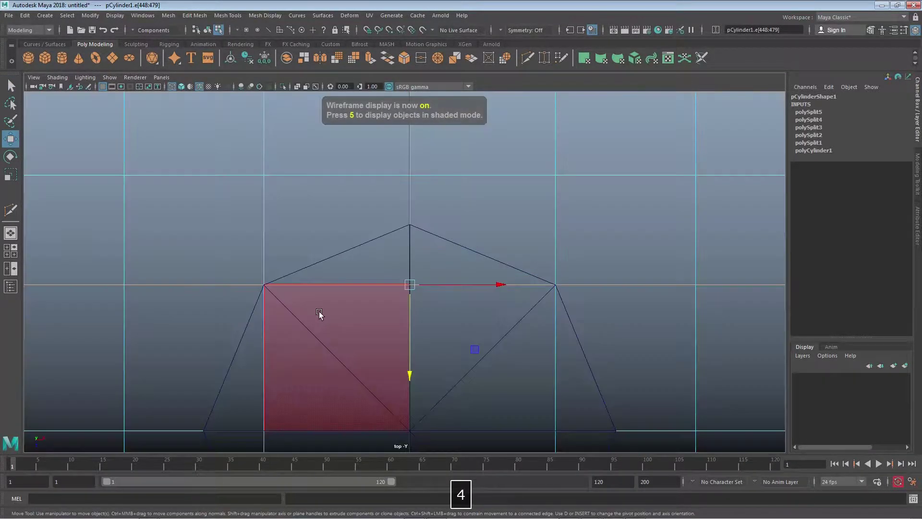
pyautogui.keyDown('alt'); pyautogui.moveTo(319, 315); pyautogui.dragTo(434, 286, button='middle'); pyautogui.keyUp('alt')
pyautogui.keyDown('alt'); pyautogui.moveTo(434, 287); pyautogui.dragTo(653, 300, button='right'); pyautogui.keyUp('alt')
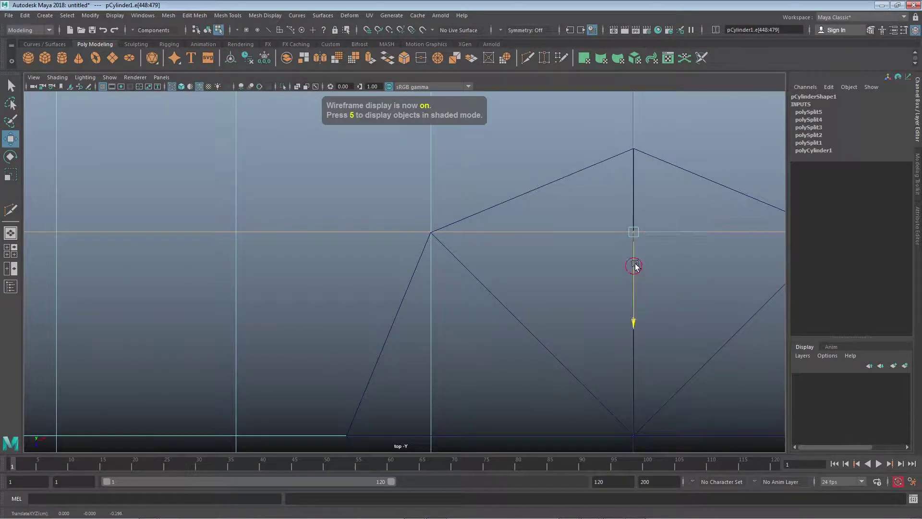
pyautogui.moveTo(632, 265); pyautogui.dragTo(635, 295)
pyautogui.moveTo(633, 278); pyautogui.dragTo(430, 236)
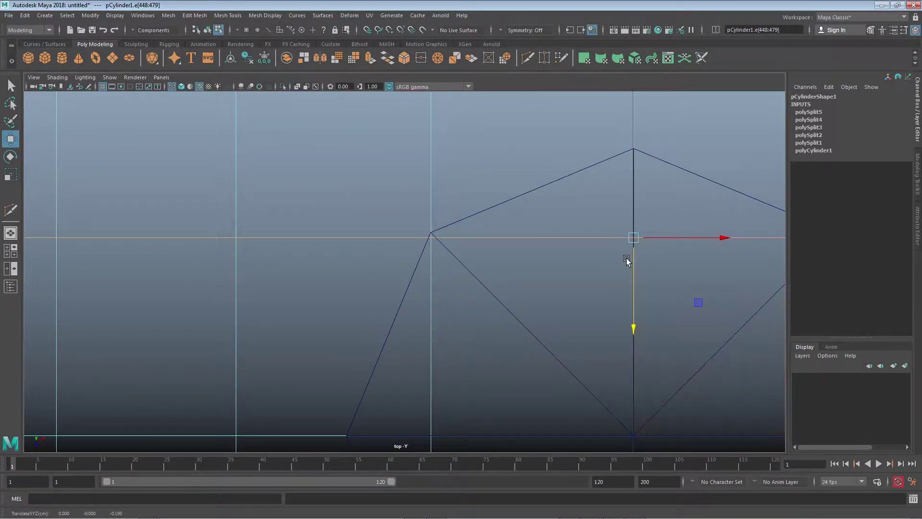
pyautogui.press('v')
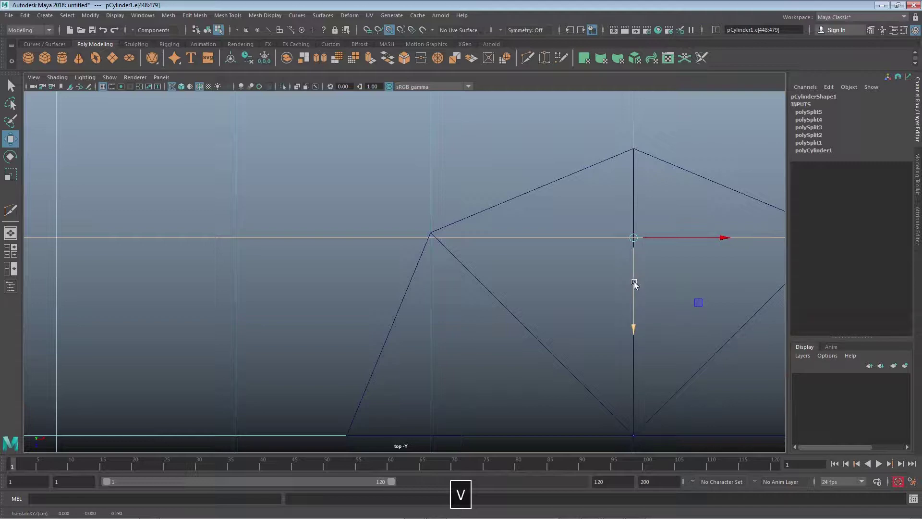
pyautogui.moveTo(633, 284); pyautogui.dragTo(403, 225)
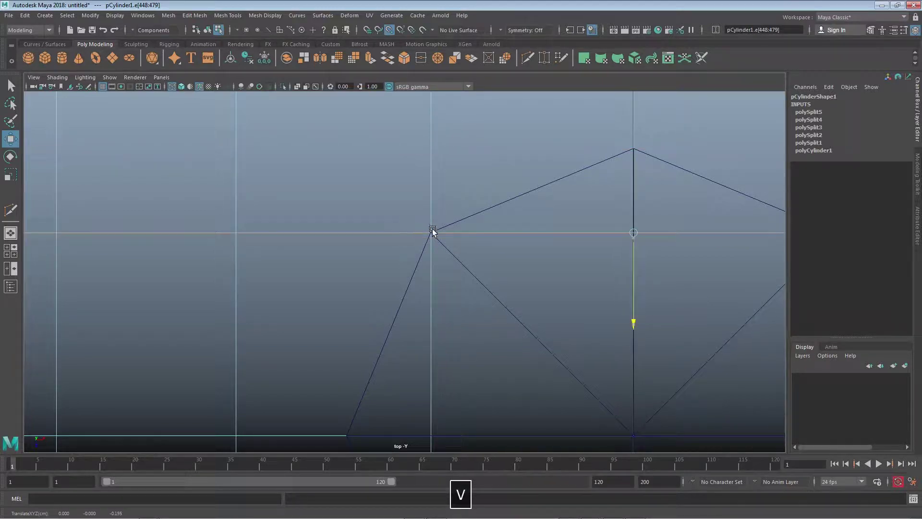
# Vertex-snap the pipe's edge loop near the cylinder's lower corners onto those corners, and return to the shaded perspective view.
pyautogui.keyDown('alt'); pyautogui.moveTo(432, 232); pyautogui.dragTo(396, 320, button='right'); pyautogui.keyUp('alt')
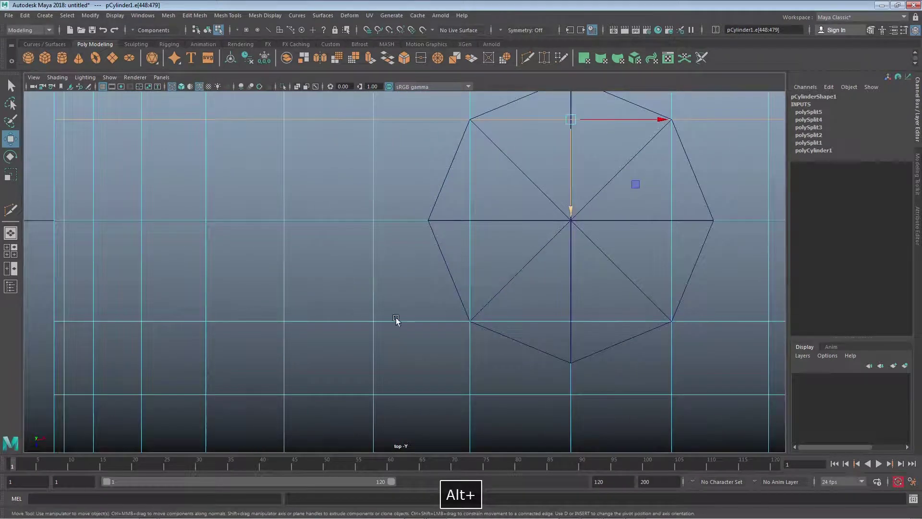
pyautogui.click(413, 320)
pyautogui.keyDown('ctrl'); pyautogui.keyDown('alt'); pyautogui.moveTo(421, 323); pyautogui.dragTo(606, 305); pyautogui.keyUp('alt'); pyautogui.keyUp('ctrl')
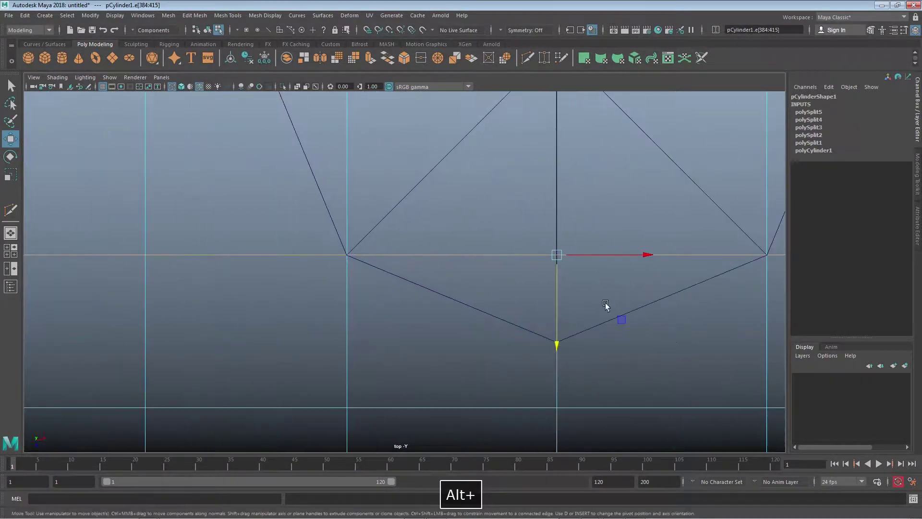
pyautogui.moveTo(555, 280); pyautogui.dragTo(334, 263)
pyautogui.moveTo(654, 255)
pyautogui.keyDown('ctrl'); pyautogui.keyDown('alt'); pyautogui.mouseDown()
pyautogui.moveTo(712, 278)
pyautogui.moveTo(514, 226)
pyautogui.mouseUp(); pyautogui.keyUp('alt'); pyautogui.keyUp('ctrl')
pyautogui.keyDown('alt'); pyautogui.moveTo(515, 226); pyautogui.dragTo(730, 356, button='middle'); pyautogui.keyUp('alt')
pyautogui.moveTo(730, 356)
pyautogui.keyDown('alt'); pyautogui.mouseDown(button='right')
pyautogui.moveTo(427, 253)
pyautogui.moveTo(456, 252)
pyautogui.mouseUp(button='right'); pyautogui.keyUp('alt')
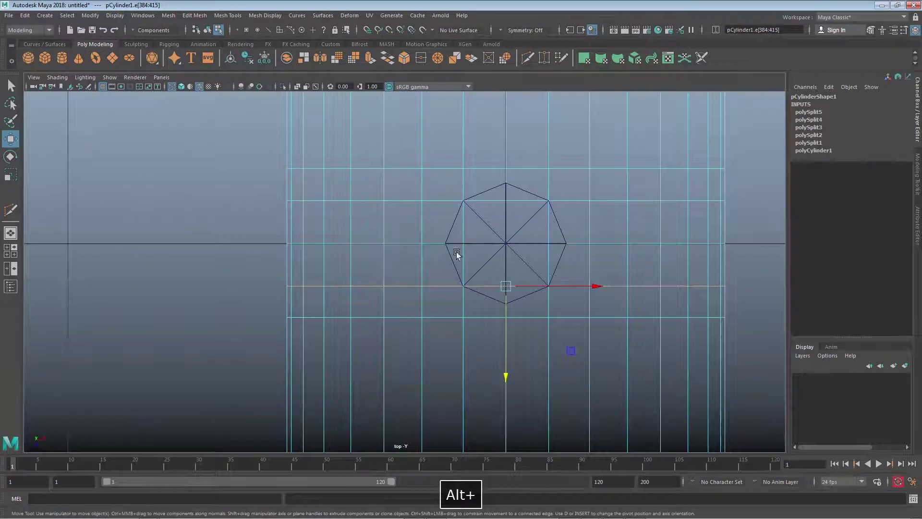
pyautogui.press('space')
pyautogui.moveTo(436, 254)
pyautogui.mouseDown()
pyautogui.moveTo(463, 268)
pyautogui.moveTo(291, 247)
pyautogui.moveTo(304, 249)
pyautogui.moveTo(236, 272)
pyautogui.mouseUp()
pyautogui.press('5')
# Multi-Cut the pipe's surface from corner to corner around the cylinder's base, closing an eight-sided outline, and leave the tool.
pyautogui.moveTo(502, 294)
pyautogui.keyDown('alt'); pyautogui.mouseDown(button='right')
pyautogui.moveTo(445, 282)
pyautogui.moveTo(404, 312)
pyautogui.moveTo(343, 303)
pyautogui.mouseUp(button='right'); pyautogui.keyUp('alt')
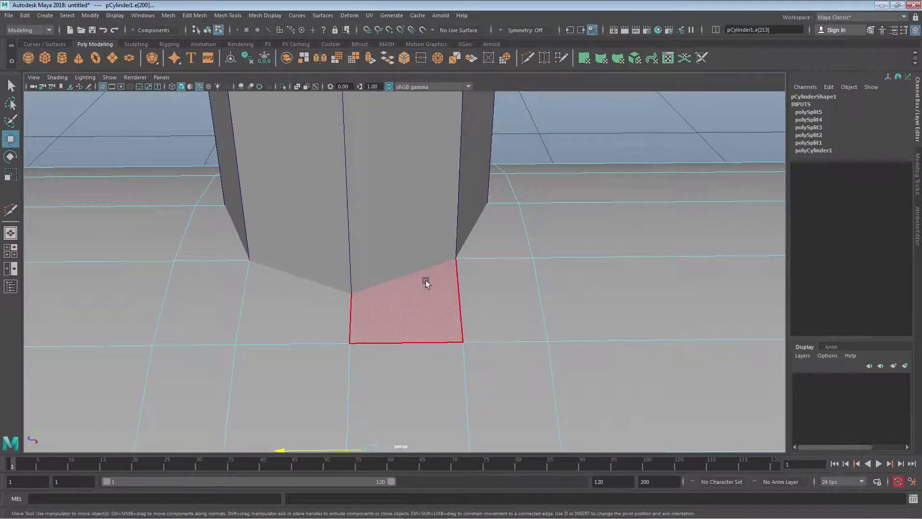
pyautogui.keyDown('alt'); pyautogui.moveTo(426, 280); pyautogui.dragTo(461, 307); pyautogui.keyUp('alt')
pyautogui.keyDown('alt'); pyautogui.moveTo(461, 307); pyautogui.dragTo(389, 306, button='right'); pyautogui.keyUp('alt')
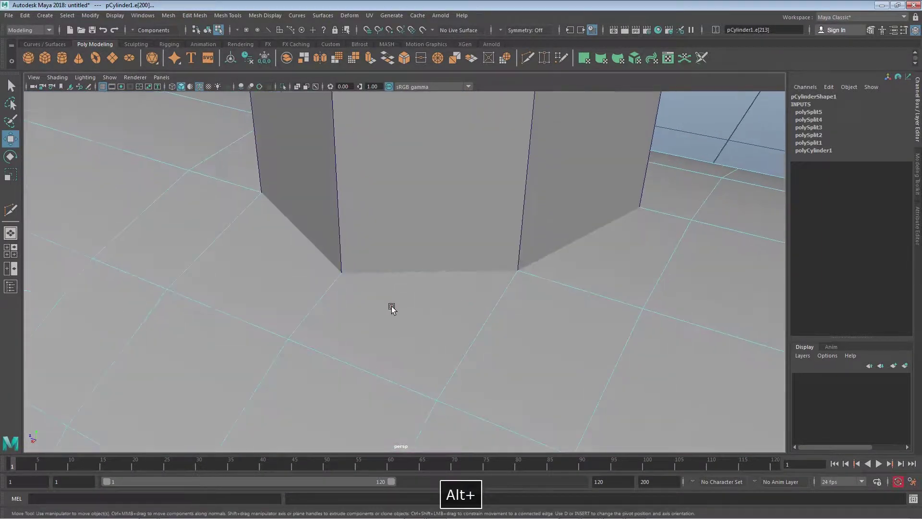
pyautogui.keyDown('shift'); pyautogui.moveTo(335, 286); pyautogui.dragTo(331, 287, button='right'); pyautogui.keyUp('shift')
pyautogui.click(331, 285)
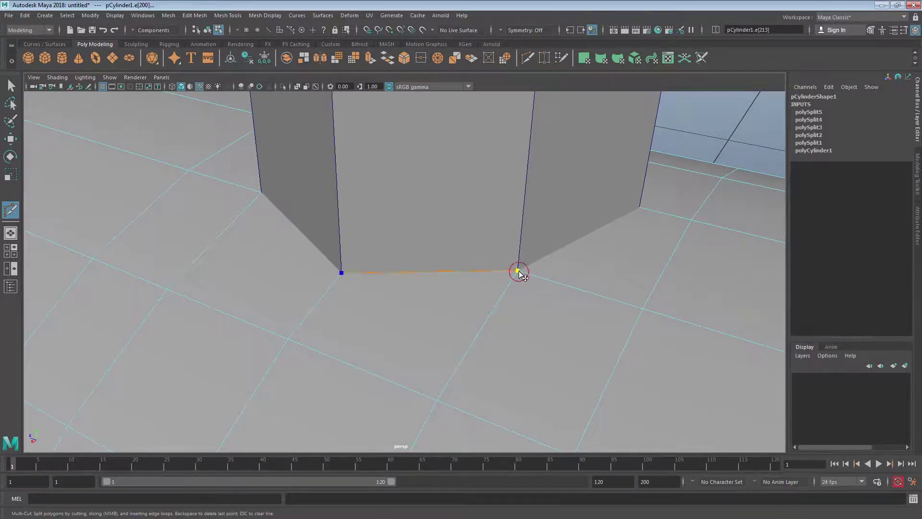
pyautogui.keyDown('alt'); pyautogui.moveTo(658, 258); pyautogui.dragTo(534, 292); pyautogui.keyUp('alt')
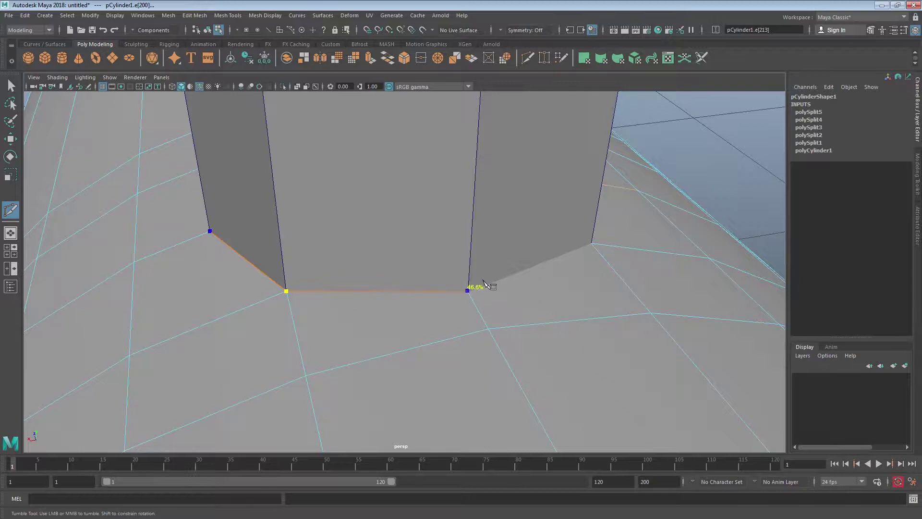
pyautogui.keyDown('alt'); pyautogui.moveTo(484, 281); pyautogui.dragTo(424, 317); pyautogui.keyUp('alt')
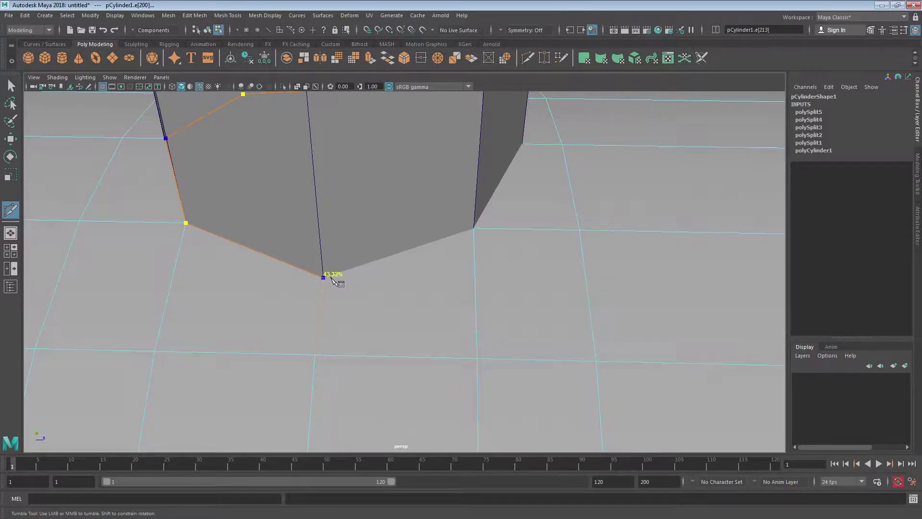
pyautogui.keyDown('alt'); pyautogui.moveTo(486, 282); pyautogui.dragTo(362, 275); pyautogui.keyUp('alt')
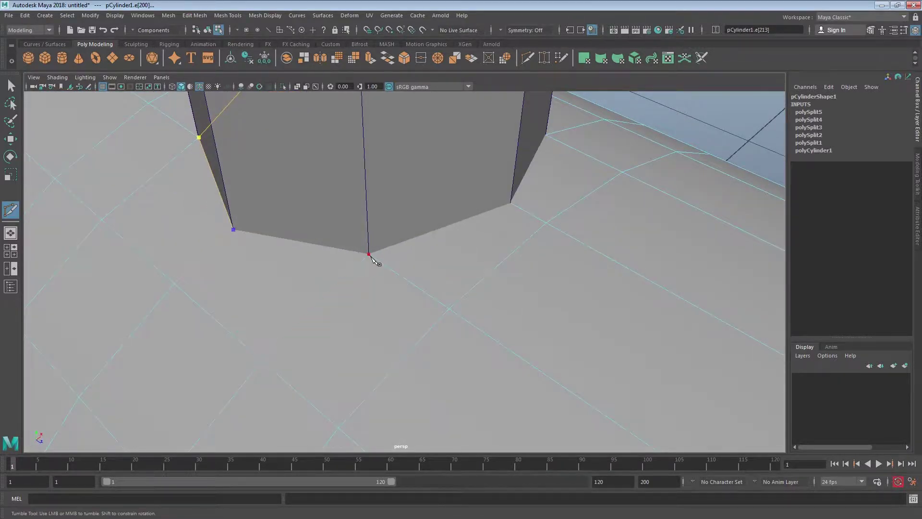
pyautogui.keyDown('alt'); pyautogui.moveTo(542, 239); pyautogui.dragTo(470, 274); pyautogui.keyUp('alt')
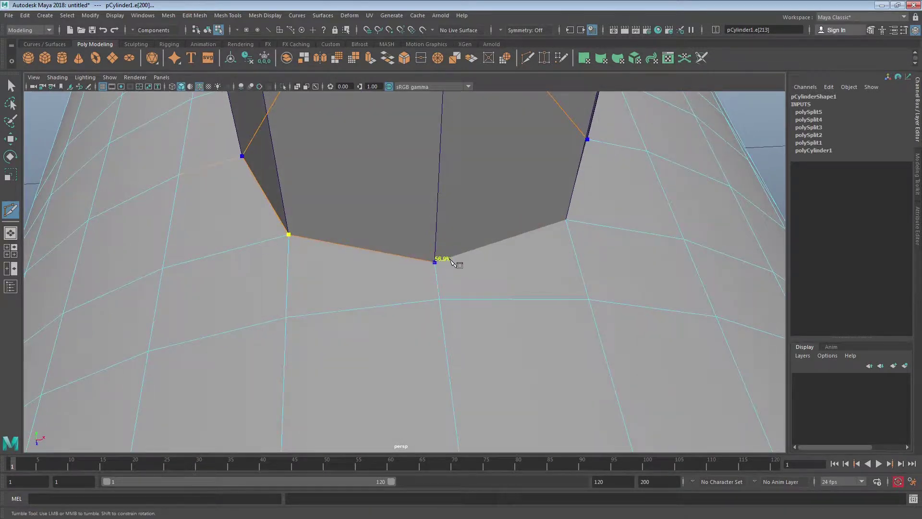
pyautogui.keyDown('alt'); pyautogui.moveTo(450, 260); pyautogui.dragTo(524, 276); pyautogui.keyUp('alt')
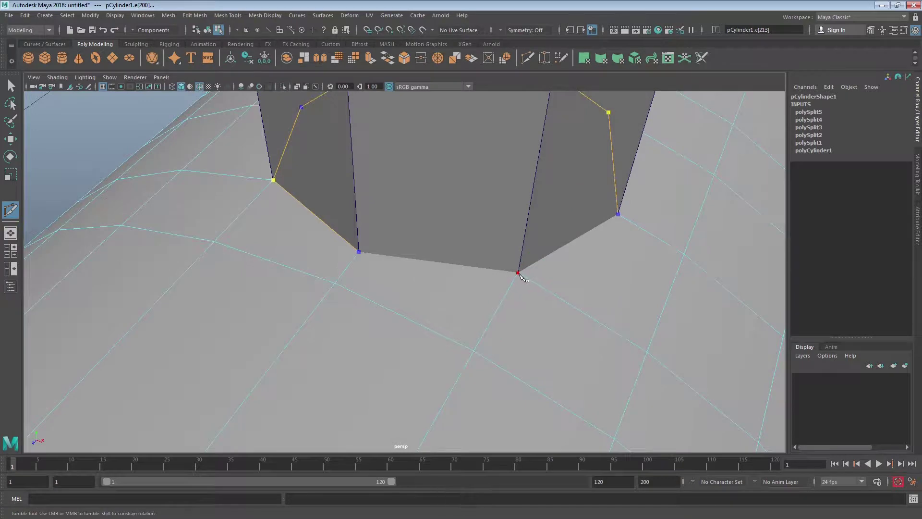
pyautogui.keyDown('alt'); pyautogui.moveTo(616, 279); pyautogui.dragTo(568, 295); pyautogui.keyUp('alt')
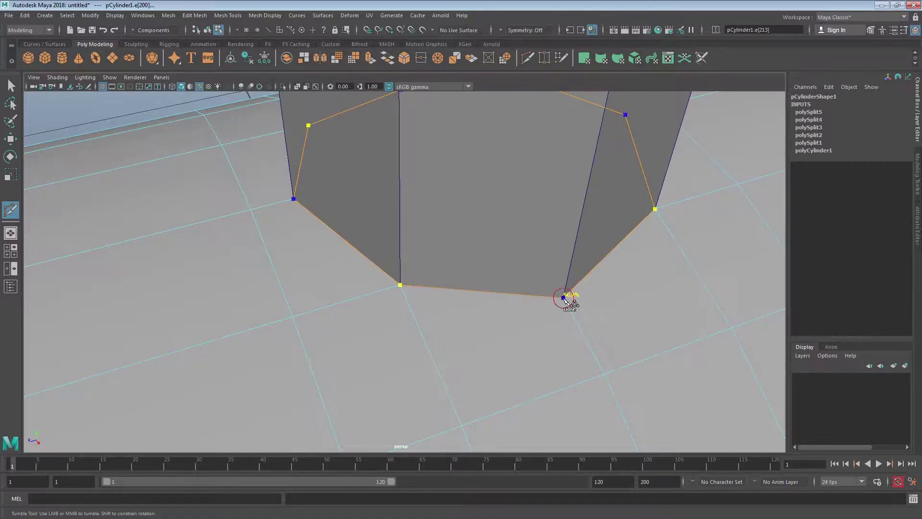
pyautogui.keyDown('alt'); pyautogui.moveTo(634, 318); pyautogui.dragTo(525, 267); pyautogui.keyUp('alt')
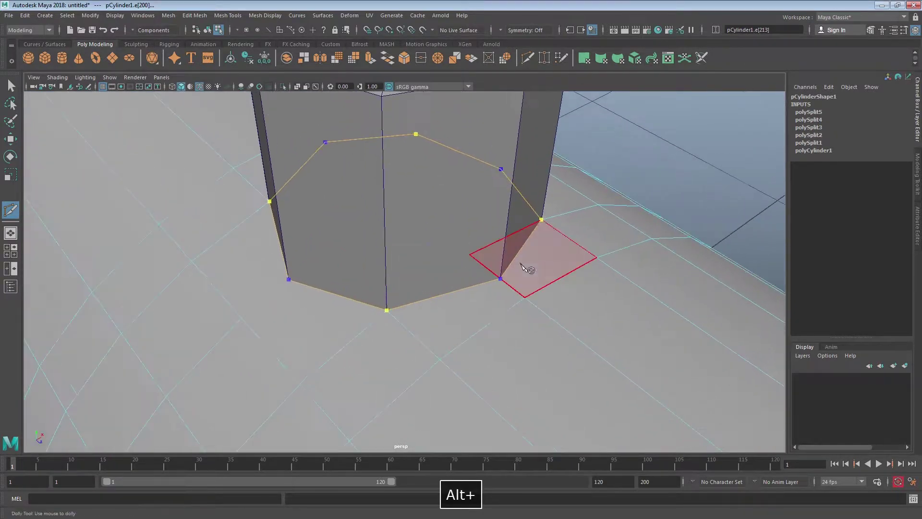
pyautogui.click(640, 162)
pyautogui.moveTo(406, 200)
pyautogui.mouseDown()
pyautogui.moveTo(469, 251)
pyautogui.moveTo(515, 247)
pyautogui.moveTo(410, 269)
pyautogui.mouseUp()
pyautogui.press('q')
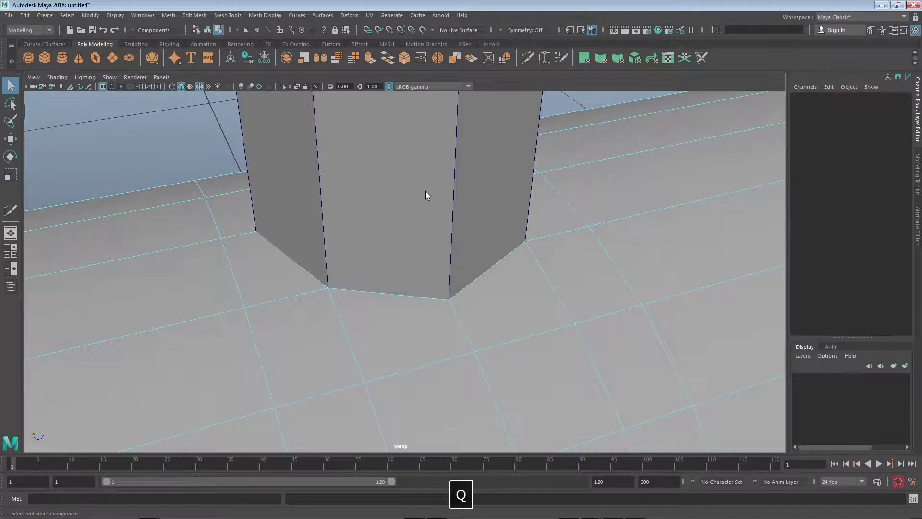
pyautogui.moveTo(425, 191)
pyautogui.keyDown('alt'); pyautogui.mouseDown()
pyautogui.moveTo(439, 269)
pyautogui.moveTo(440, 192)
pyautogui.mouseUp(); pyautogui.keyUp('alt')
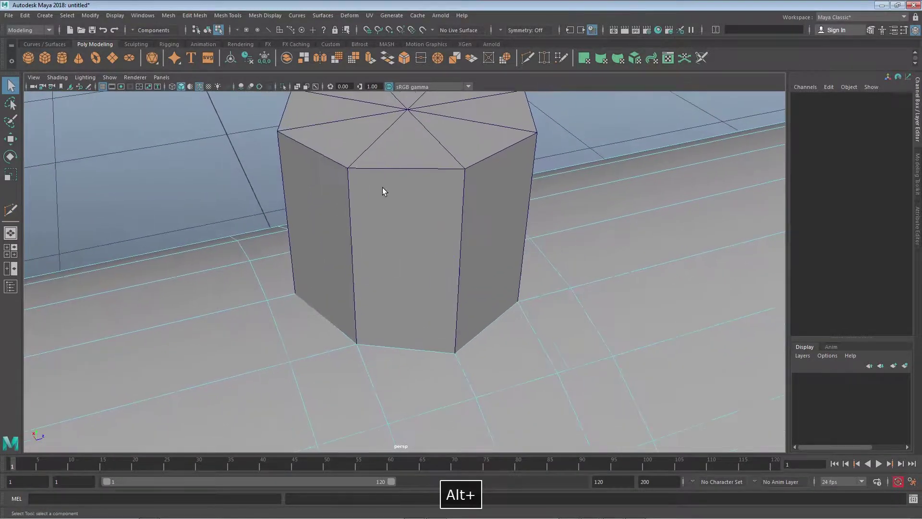
# Return to object mode, select the pipe and isolate it in the viewport so the eight-sided cylinder is hidden.
pyautogui.rightClick(411, 179)
pyautogui.click(437, 158)
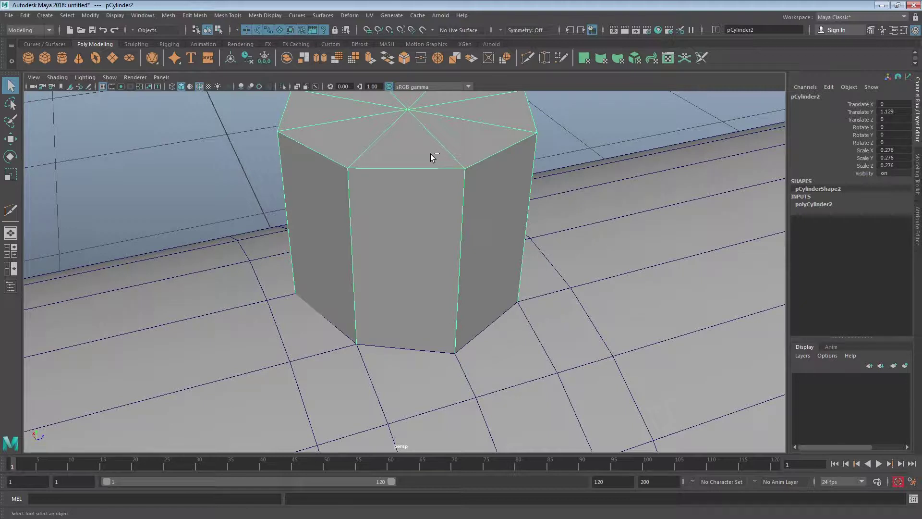
pyautogui.click(542, 295)
pyautogui.hotkey('ctrl', '1')
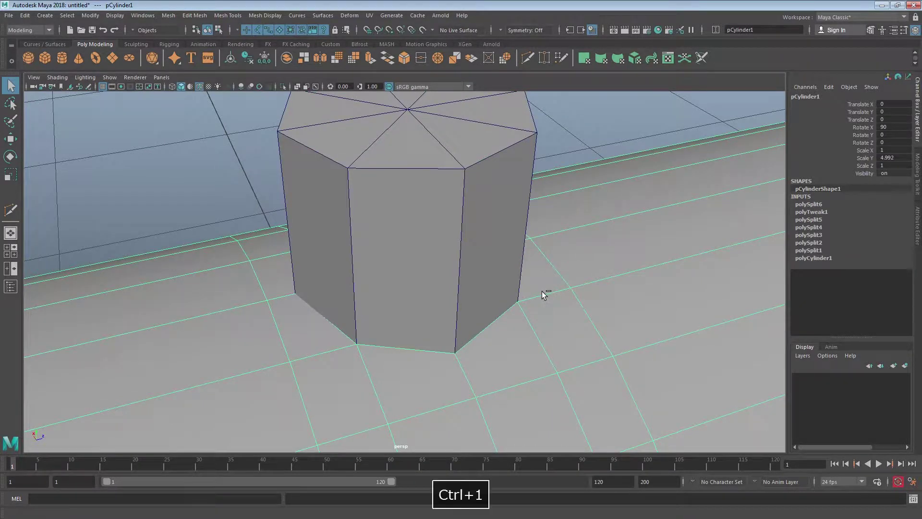
pyautogui.hotkey('ctrl', '1')
pyautogui.hotkey('ctrl', '1')
pyautogui.click(282, 88)
pyautogui.click(282, 87)
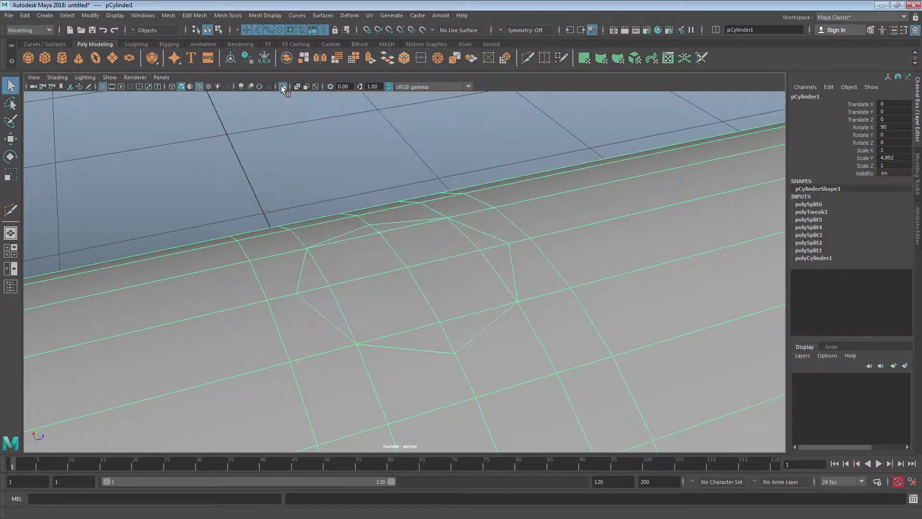
pyautogui.click(282, 87)
pyautogui.hotkey('ctrl', '1')
pyautogui.hotkey('ctrl', '1')
pyautogui.hotkey('ctrl', '1')
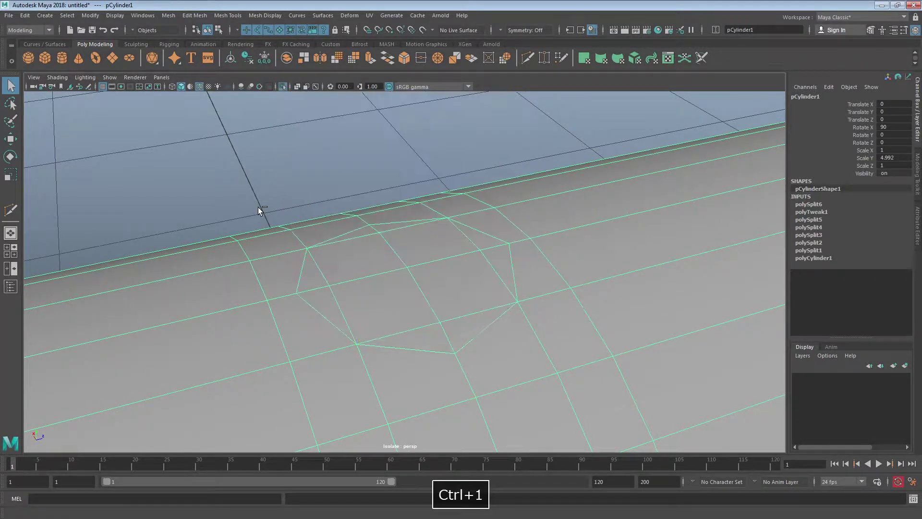
# Switch the pipe to face selection and select all faces inside the eight-sided outline.
pyautogui.keyDown('alt'); pyautogui.moveTo(390, 263); pyautogui.dragTo(465, 336); pyautogui.keyUp('alt')
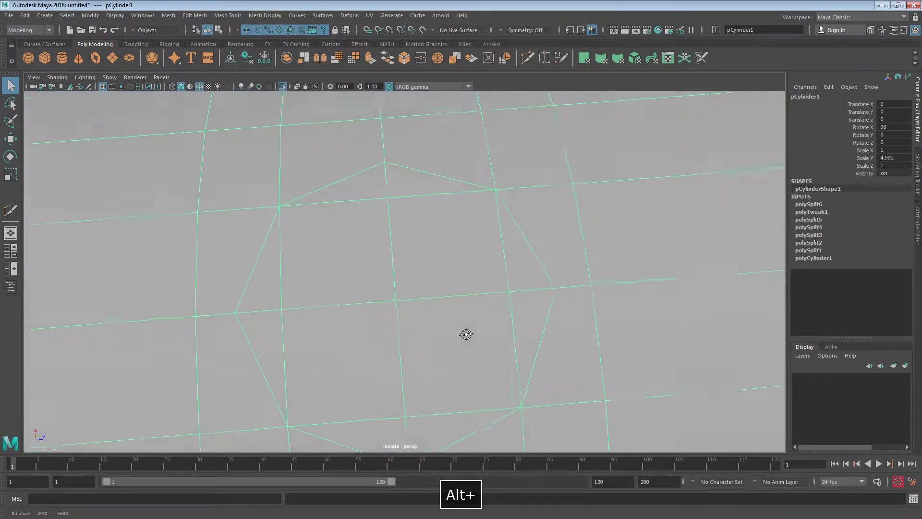
pyautogui.scroll(5, 453, 266)
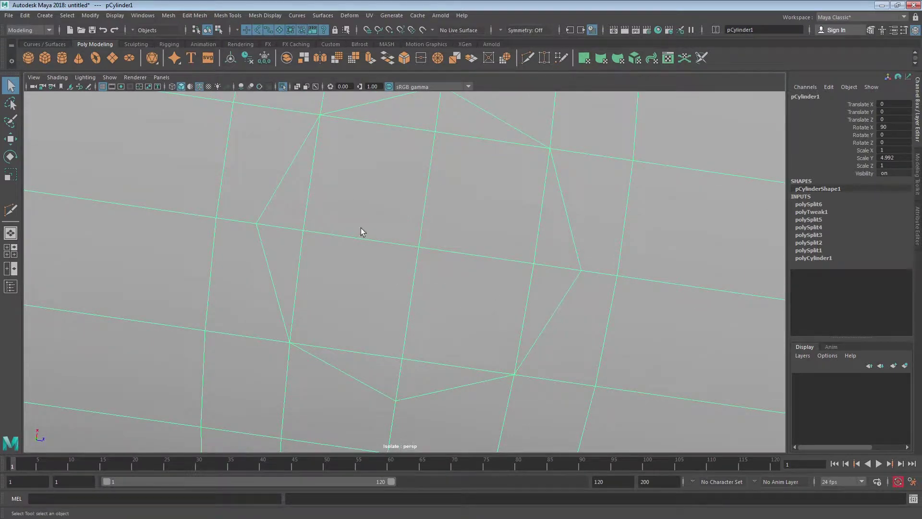
pyautogui.keyDown('alt'); pyautogui.moveTo(362, 231); pyautogui.dragTo(318, 171); pyautogui.keyUp('alt')
pyautogui.keyDown('alt'); pyautogui.moveTo(418, 208); pyautogui.dragTo(368, 247); pyautogui.keyUp('alt')
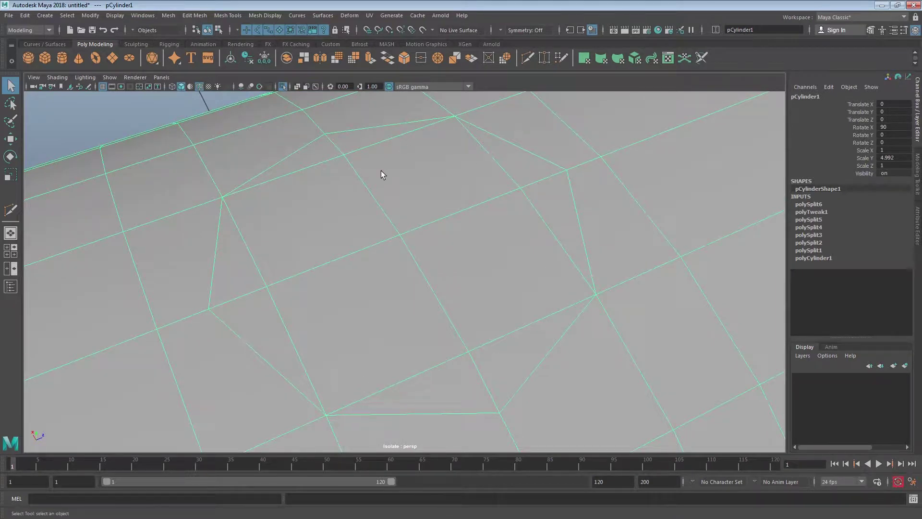
pyautogui.rightClick(399, 173)
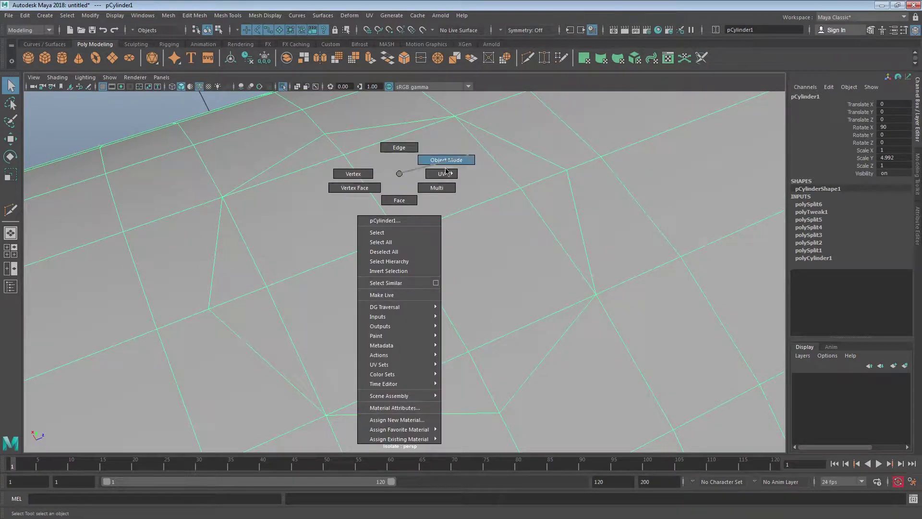
pyautogui.click(398, 199)
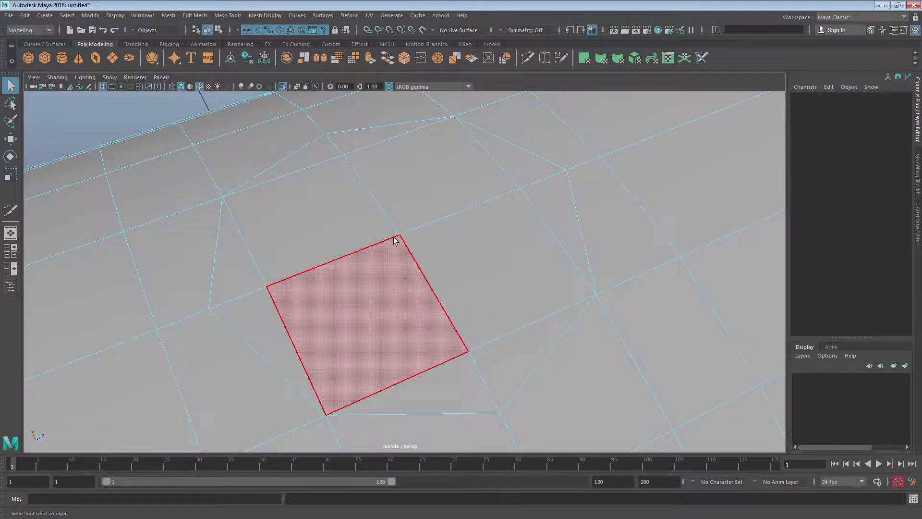
pyautogui.press('Tab')
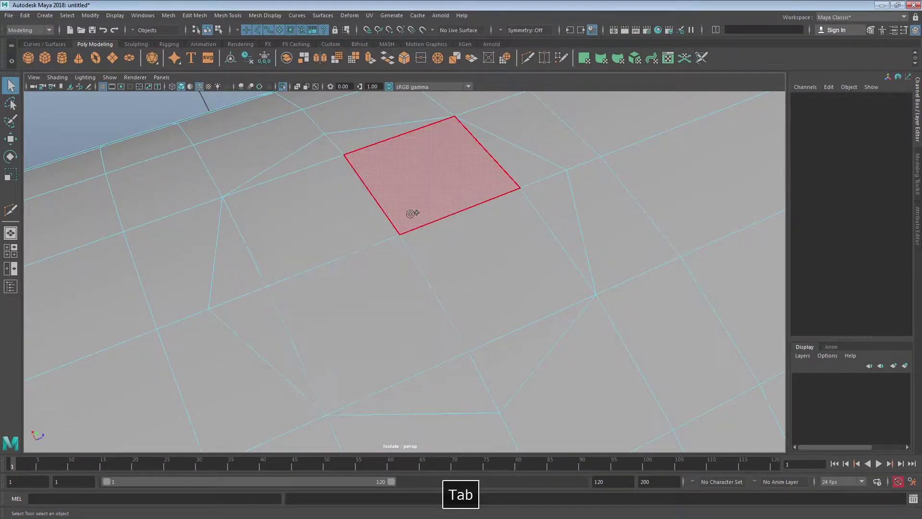
pyautogui.moveTo(379, 134)
pyautogui.mouseDown()
pyautogui.moveTo(330, 148)
pyautogui.moveTo(258, 226)
pyautogui.moveTo(282, 333)
pyautogui.moveTo(450, 374)
pyautogui.moveTo(552, 261)
pyautogui.moveTo(497, 169)
pyautogui.moveTo(445, 191)
pyautogui.mouseUp()
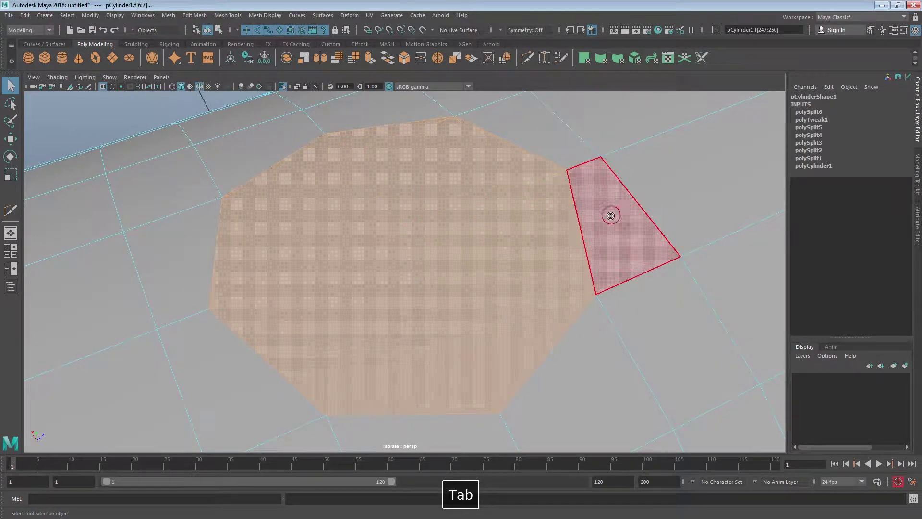
pyautogui.moveTo(611, 216); pyautogui.dragTo(636, 224)
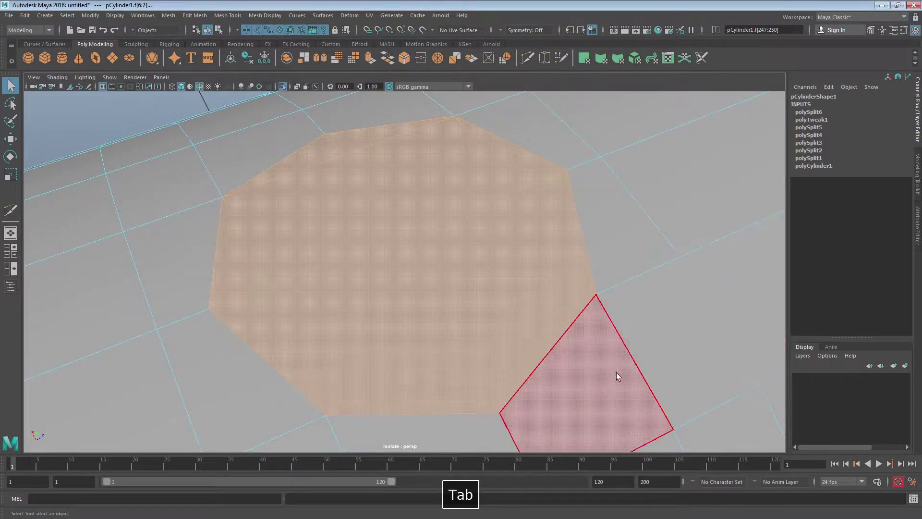
pyautogui.moveTo(548, 313)
pyautogui.keyDown('alt'); pyautogui.mouseDown()
pyautogui.moveTo(525, 318)
pyautogui.moveTo(558, 292)
pyautogui.moveTo(560, 301)
pyautogui.mouseUp(); pyautogui.keyUp('alt')
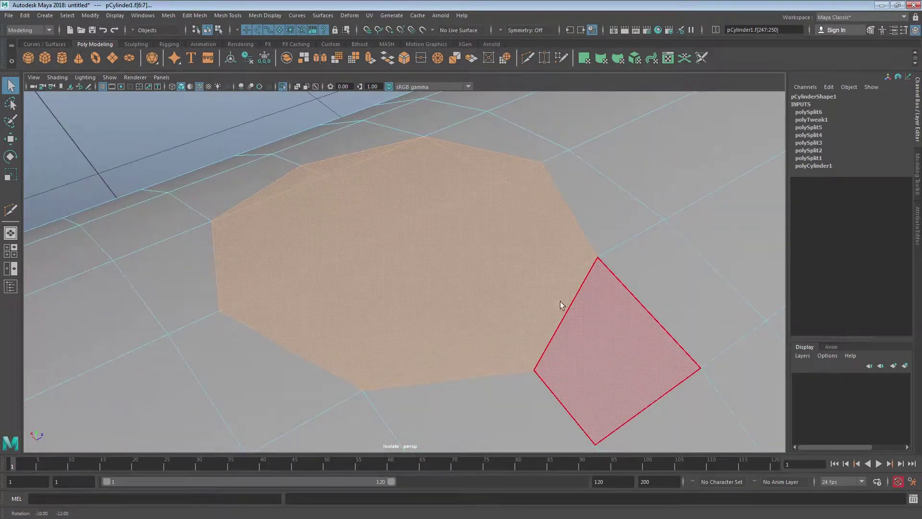
pyautogui.keyDown('shift'); pyautogui.doubleClick(398, 195); pyautogui.keyUp('shift')
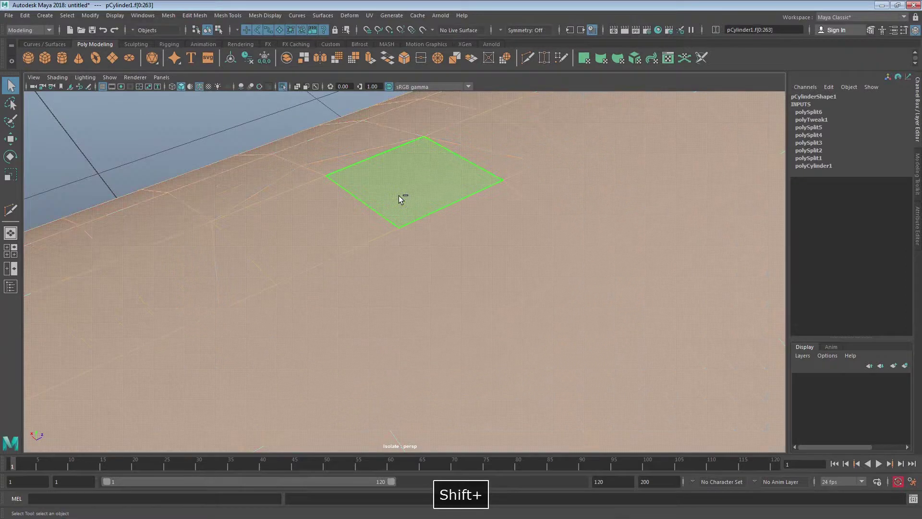
pyautogui.press('z')
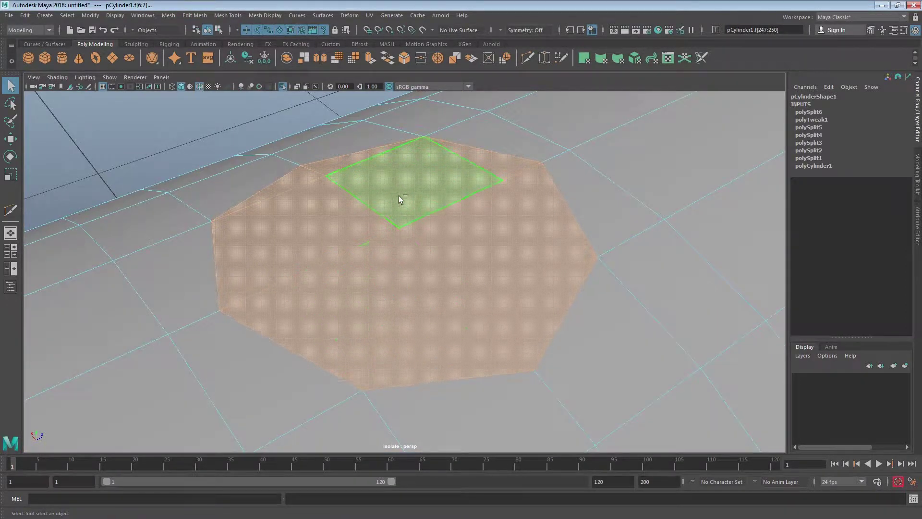
pyautogui.keyDown('shift'); pyautogui.doubleClick(399, 196); pyautogui.keyUp('shift')
pyautogui.press('z')
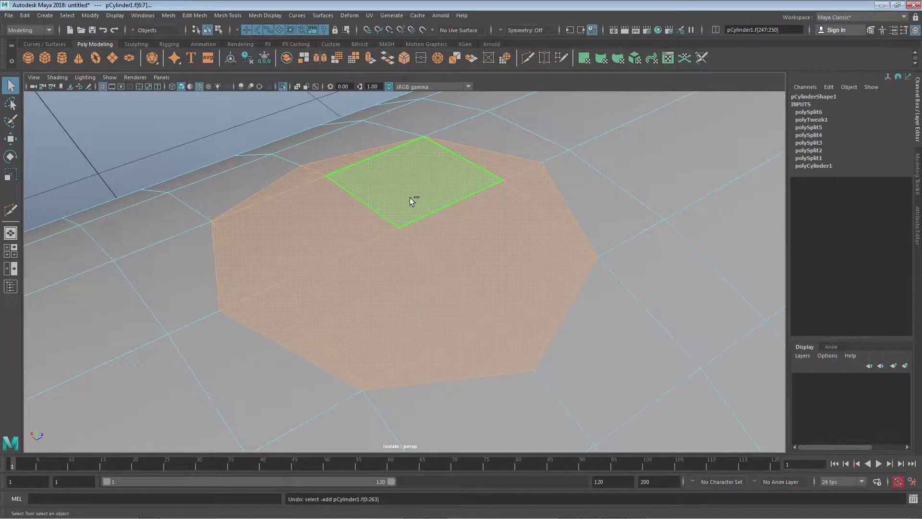
# Extrude the selected faces and move them inward into the pipe, forming an eight-sided recess.
pyautogui.keyDown('shift'); pyautogui.moveTo(410, 197); pyautogui.dragTo(412, 229, button='right'); pyautogui.keyUp('shift')
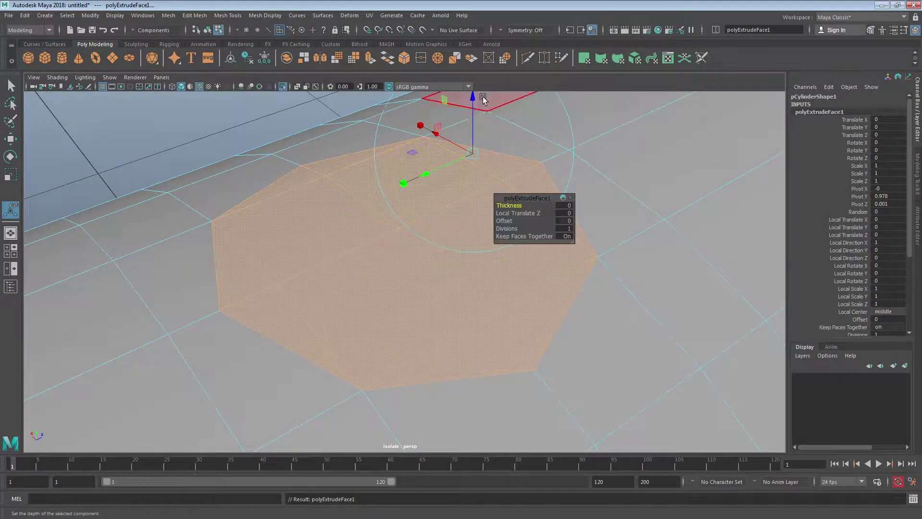
pyautogui.moveTo(473, 102); pyautogui.dragTo(404, 318)
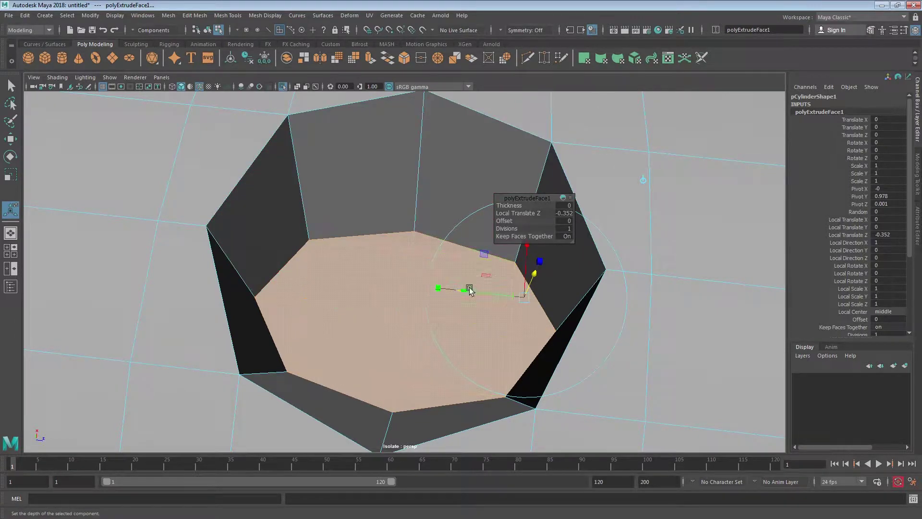
pyautogui.keyDown('alt'); pyautogui.moveTo(423, 351); pyautogui.dragTo(463, 333); pyautogui.keyUp('alt')
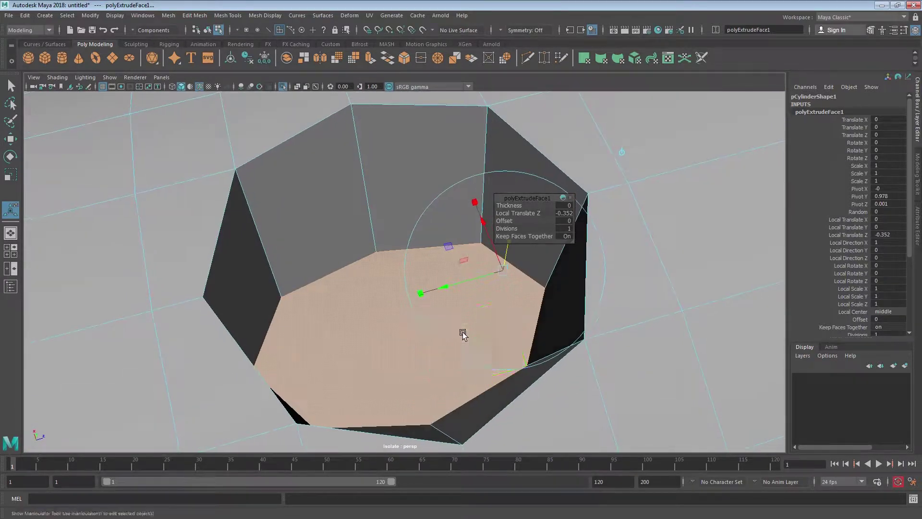
pyautogui.press('z')
pyautogui.keyDown('alt'); pyautogui.moveTo(422, 212); pyautogui.dragTo(373, 208); pyautogui.keyUp('alt')
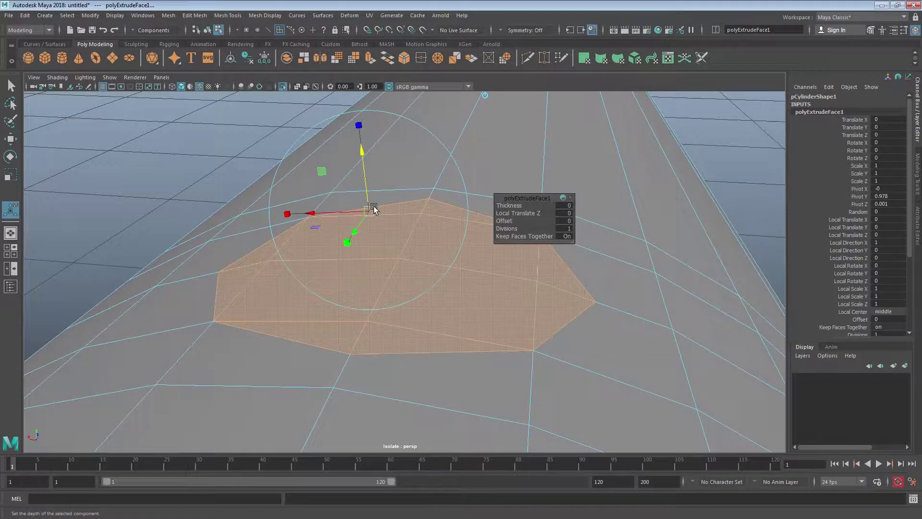
pyautogui.press('w')
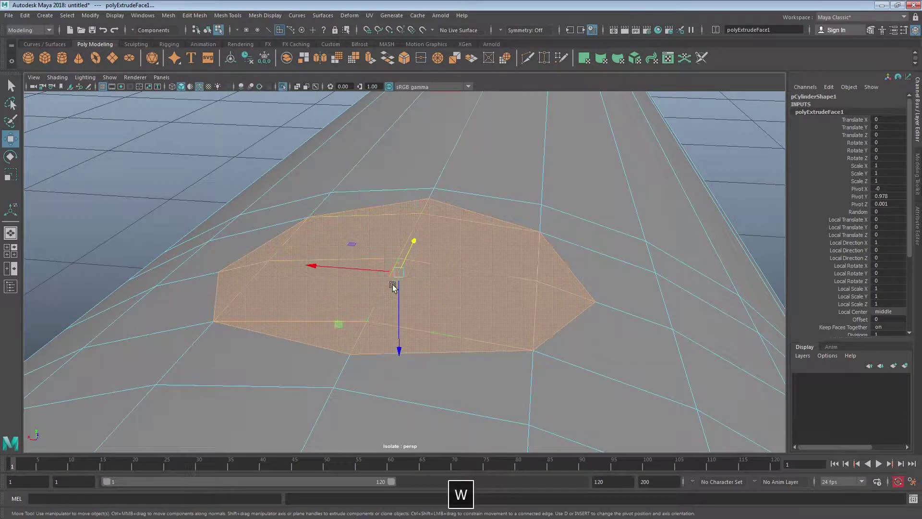
pyautogui.moveTo(399, 289); pyautogui.dragTo(434, 336)
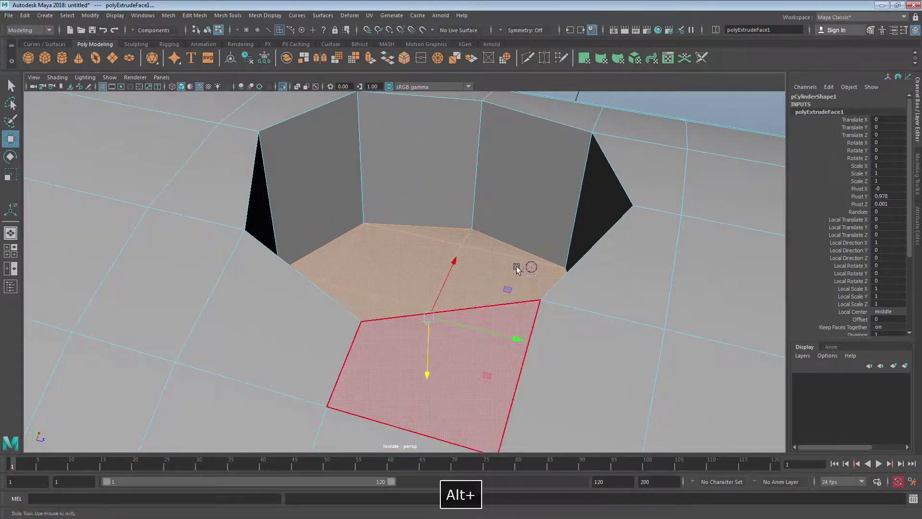
pyautogui.keyDown('alt'); pyautogui.moveTo(525, 267); pyautogui.dragTo(542, 292); pyautogui.keyUp('alt')
# Switch the pipe to edge selection and pick two edges running outward from the hole's corners.
pyautogui.moveTo(541, 288); pyautogui.dragTo(539, 277, button='right')
pyautogui.click(539, 277)
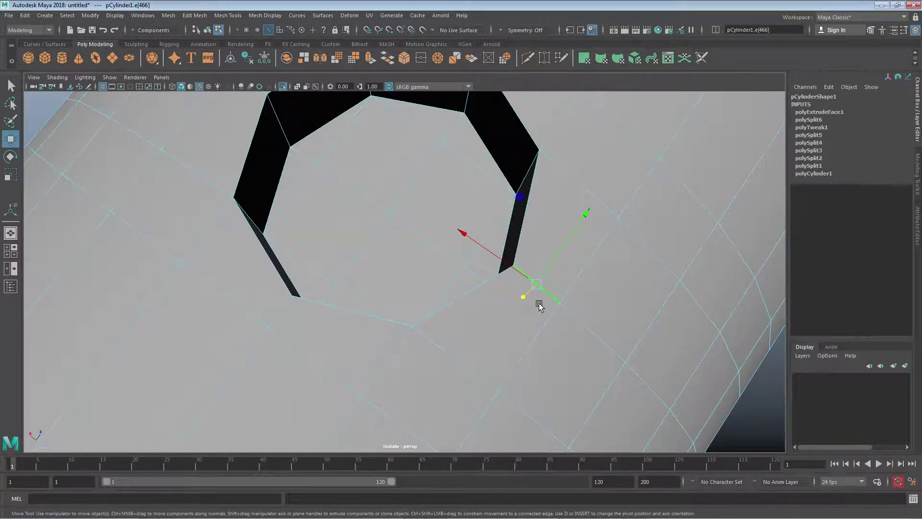
pyautogui.press('q')
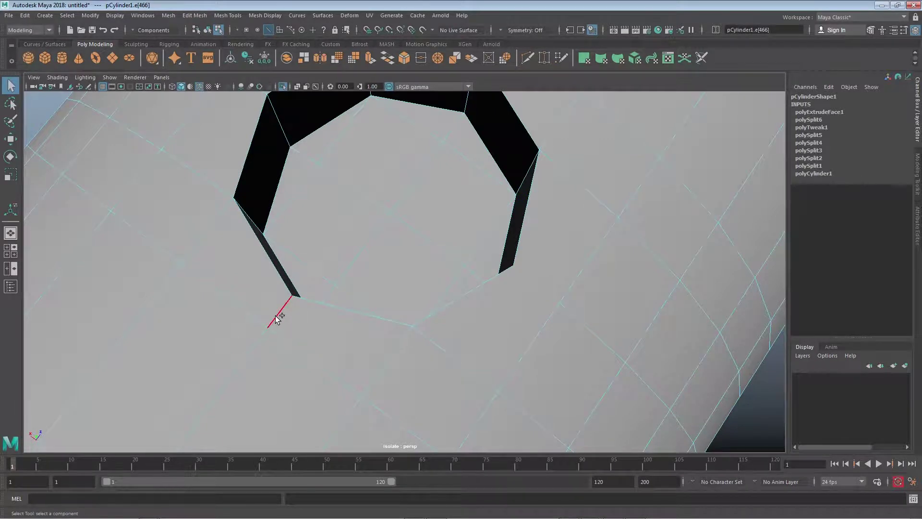
pyautogui.keyDown('shift'); pyautogui.click(278, 318); pyautogui.keyUp('shift')
pyautogui.keyDown('alt'); pyautogui.moveTo(486, 286); pyautogui.dragTo(321, 342); pyautogui.keyUp('alt')
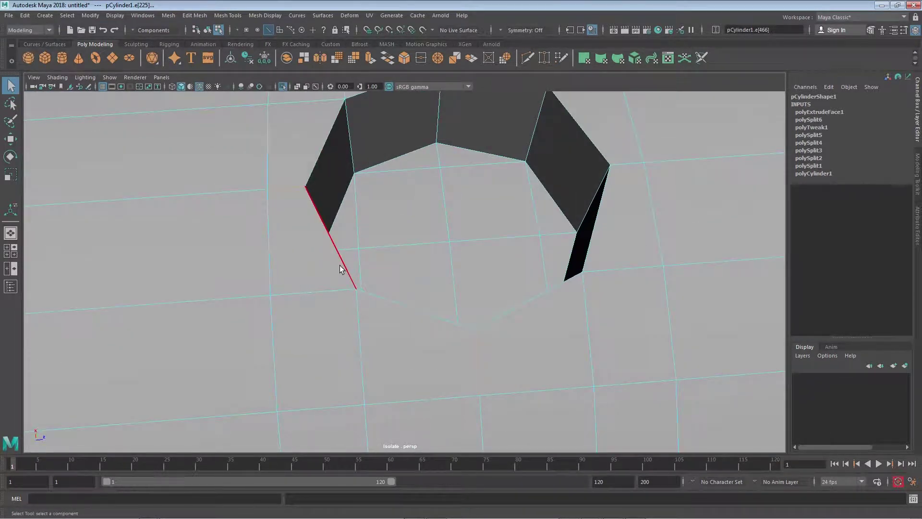
pyautogui.keyDown('alt'); pyautogui.moveTo(334, 254); pyautogui.dragTo(333, 258); pyautogui.keyUp('alt')
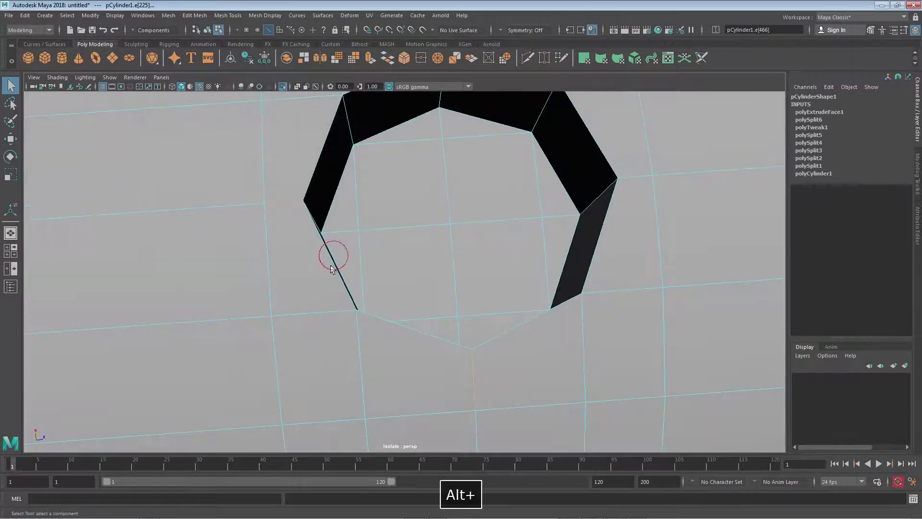
# Select the two edge loops around the pipe flanking the hole and scale them farther apart along the pipe's length.
pyautogui.doubleClick(266, 242)
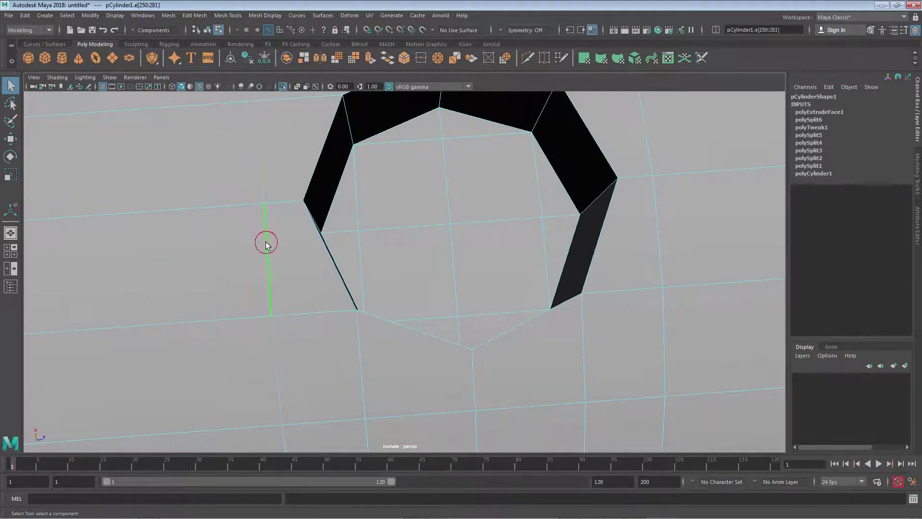
pyautogui.keyDown('shift'); pyautogui.doubleClick(659, 222); pyautogui.keyUp('shift')
pyautogui.press('e')
pyautogui.press('r')
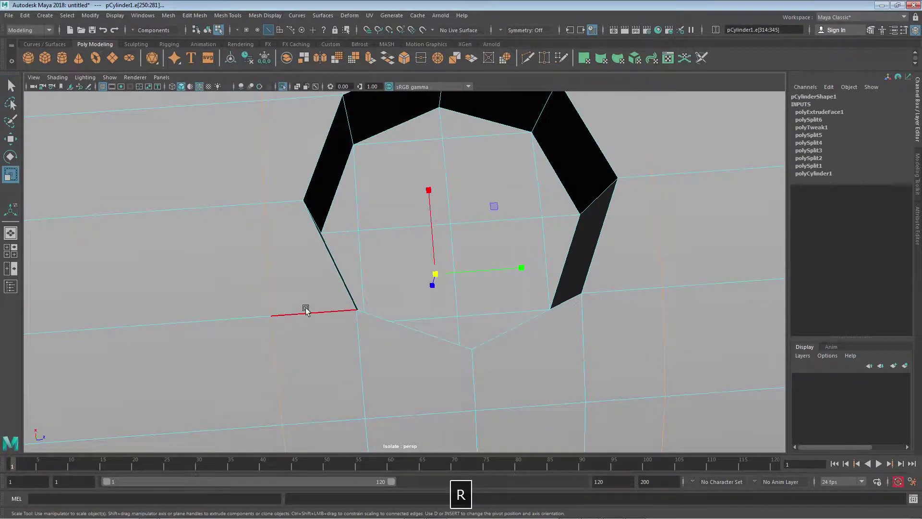
pyautogui.keyDown('alt'); pyautogui.moveTo(305, 309); pyautogui.dragTo(441, 300); pyautogui.keyUp('alt')
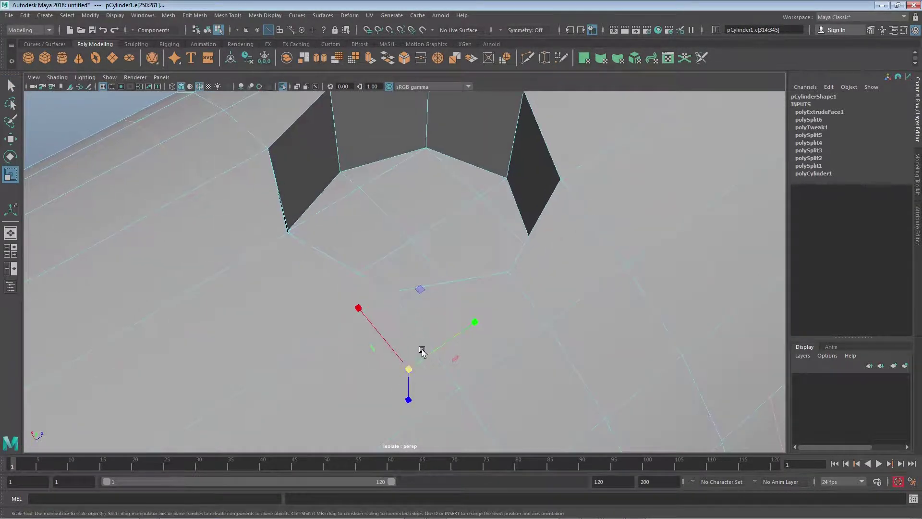
pyautogui.click(476, 323)
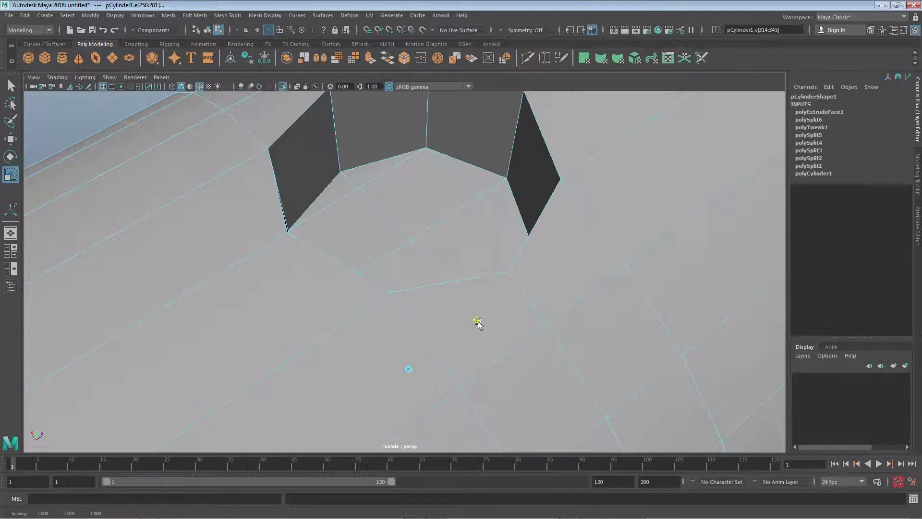
pyautogui.keyDown('alt'); pyautogui.moveTo(486, 322); pyautogui.dragTo(483, 340); pyautogui.keyUp('alt')
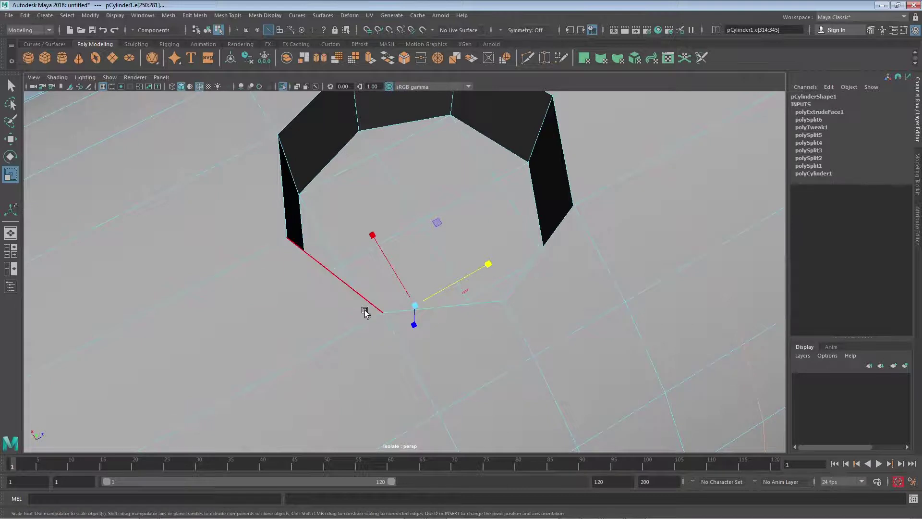
pyautogui.moveTo(485, 265); pyautogui.dragTo(486, 265)
pyautogui.keyDown('alt'); pyautogui.moveTo(459, 313); pyautogui.dragTo(298, 296); pyautogui.keyUp('alt')
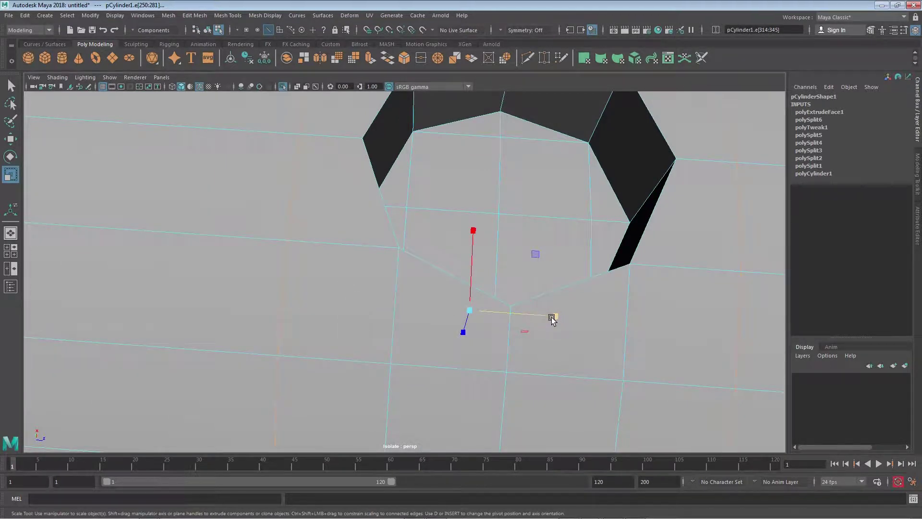
pyautogui.moveTo(555, 316); pyautogui.dragTo(551, 315)
pyautogui.keyDown('alt'); pyautogui.moveTo(644, 312); pyautogui.dragTo(318, 304, button='right'); pyautogui.keyUp('alt')
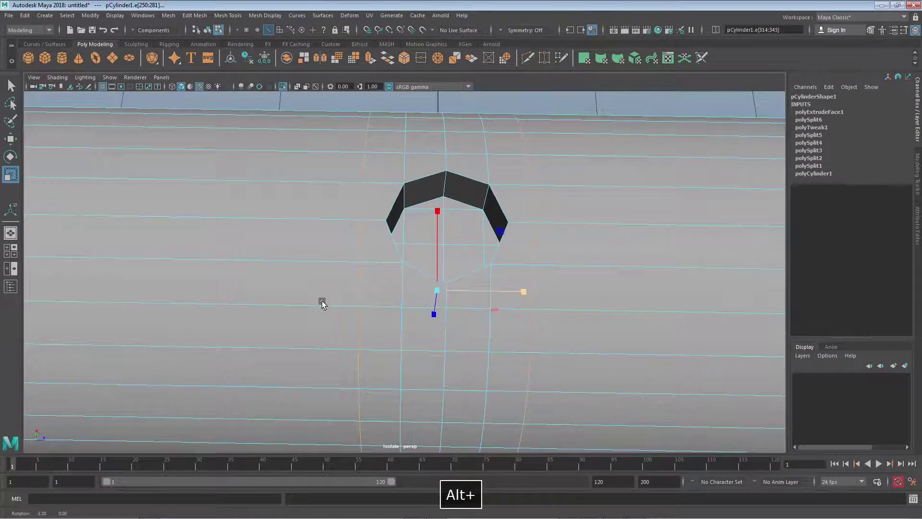
pyautogui.keyDown('alt'); pyautogui.moveTo(319, 304); pyautogui.dragTo(442, 353); pyautogui.keyUp('alt')
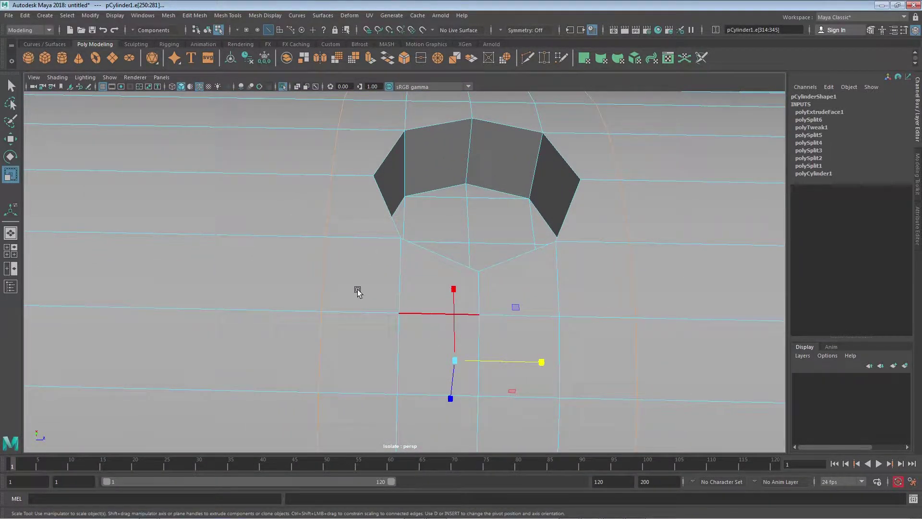
pyautogui.keyDown('alt'); pyautogui.moveTo(357, 291); pyautogui.dragTo(402, 274); pyautogui.keyUp('alt')
# Try cutting a new edge path just outside the hole's rim with Multi-Cut.
pyautogui.click(107, 140)
pyautogui.keyDown('alt'); pyautogui.moveTo(144, 195); pyautogui.dragTo(216, 230, button='right'); pyautogui.keyUp('alt')
pyautogui.keyDown('alt'); pyautogui.moveTo(216, 230); pyautogui.dragTo(222, 216); pyautogui.keyUp('alt')
pyautogui.keyDown('alt'); pyautogui.moveTo(222, 216); pyautogui.dragTo(197, 148, button='right'); pyautogui.keyUp('alt')
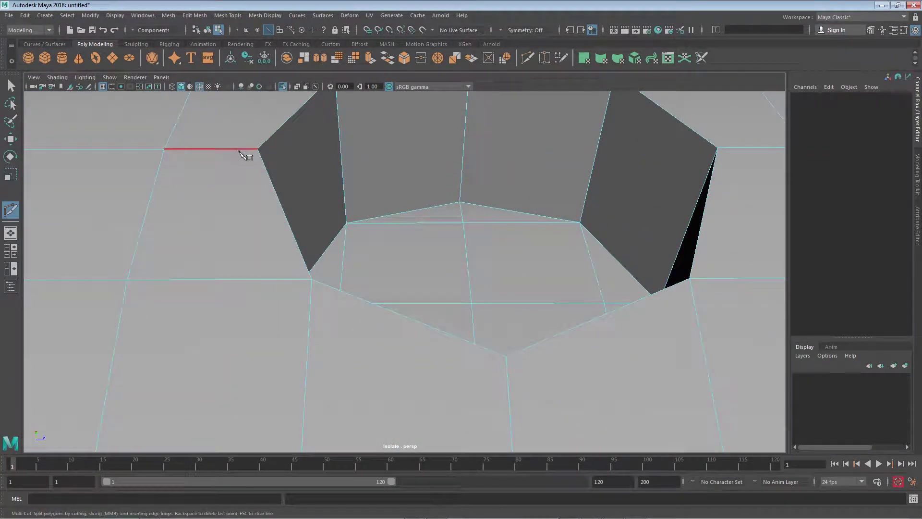
pyautogui.click(238, 149)
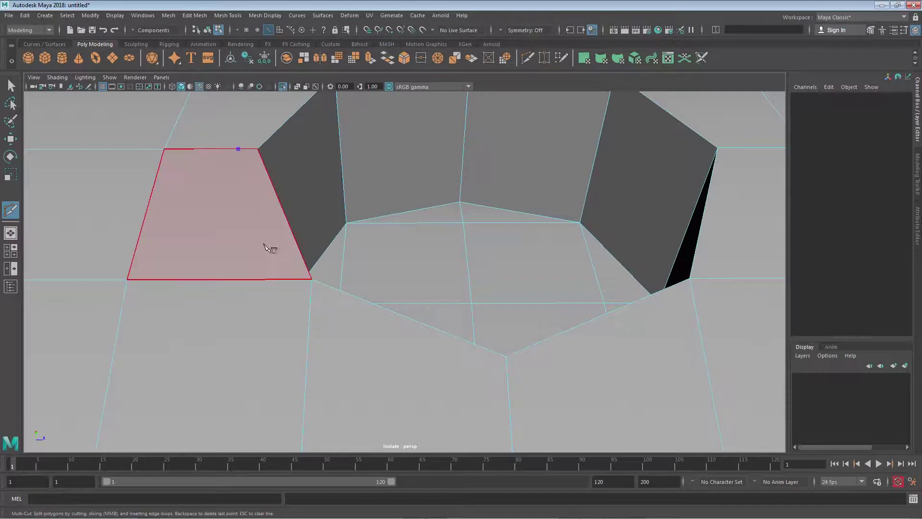
pyautogui.click(292, 279)
pyautogui.click(310, 298)
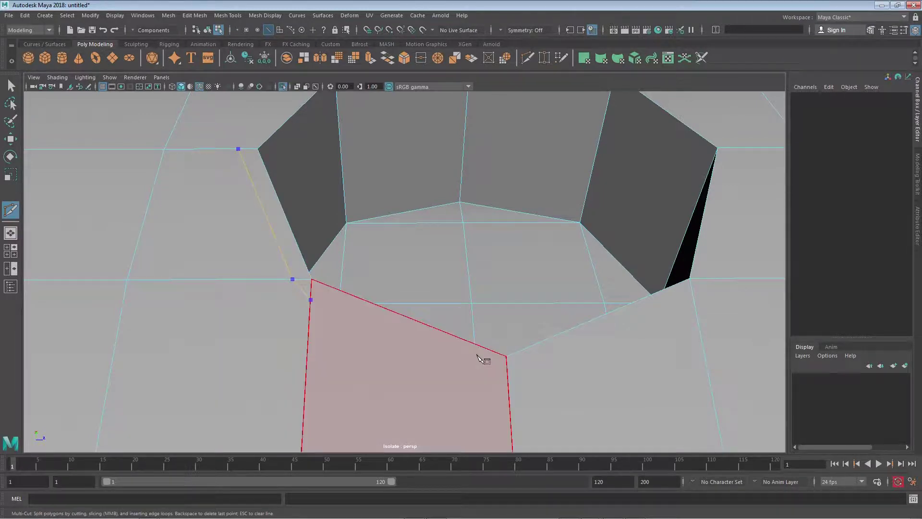
pyautogui.click(508, 377)
pyautogui.press('Return')
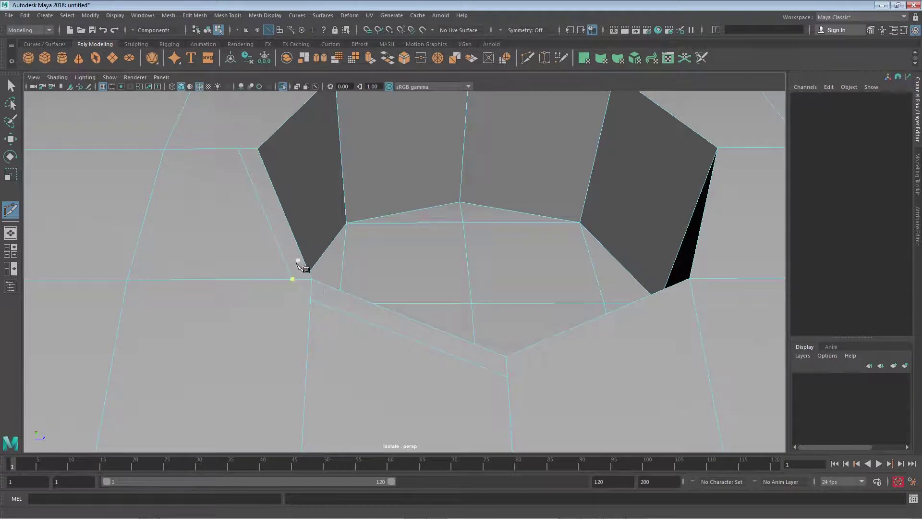
pyautogui.press('z')
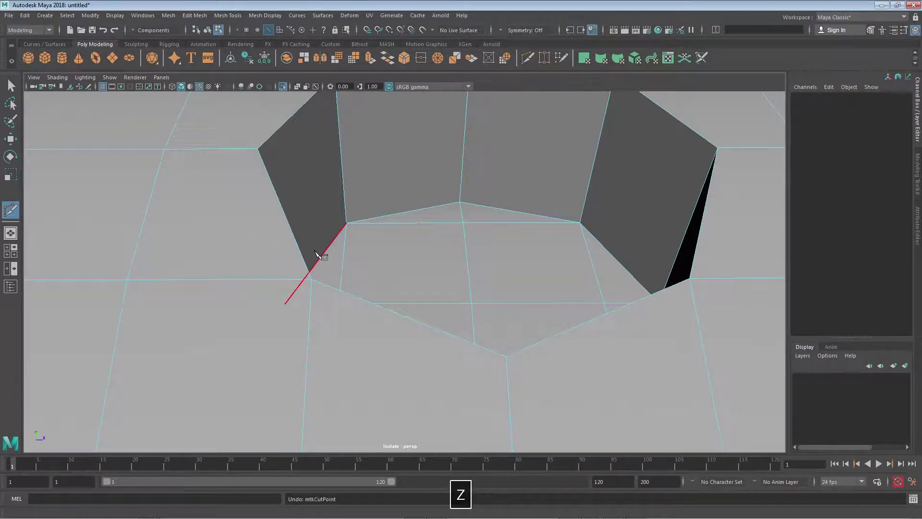
# Select all eight edges along the hole's upper rim with the Select tool.
pyautogui.keyDown('alt'); pyautogui.moveTo(375, 200); pyautogui.dragTo(315, 177); pyautogui.keyUp('alt')
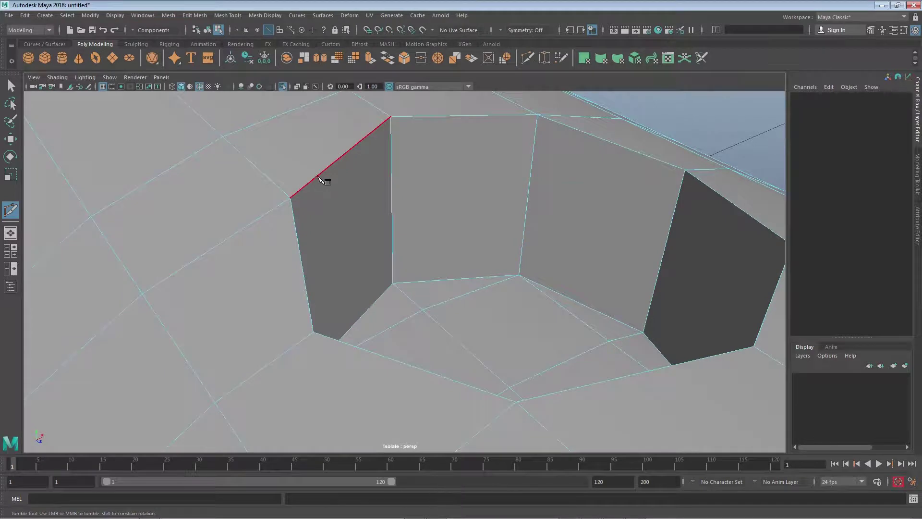
pyautogui.rightClick(317, 178)
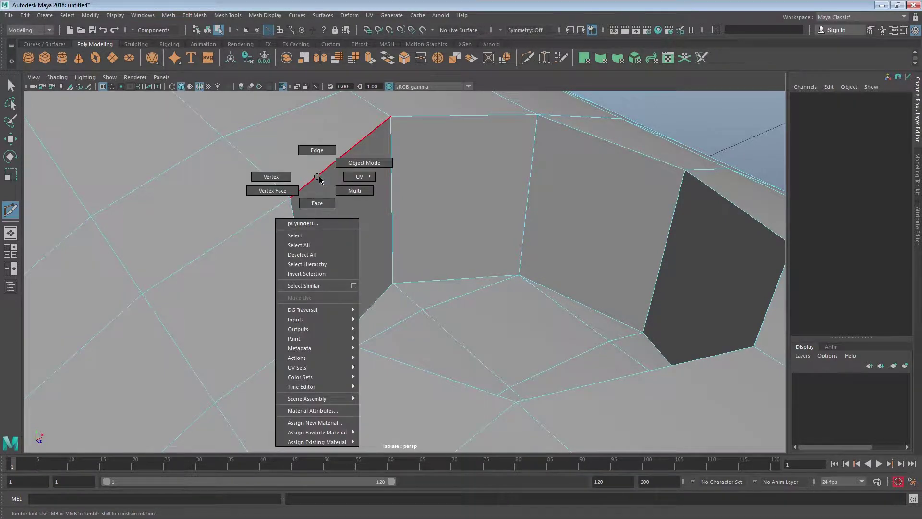
pyautogui.click(322, 176)
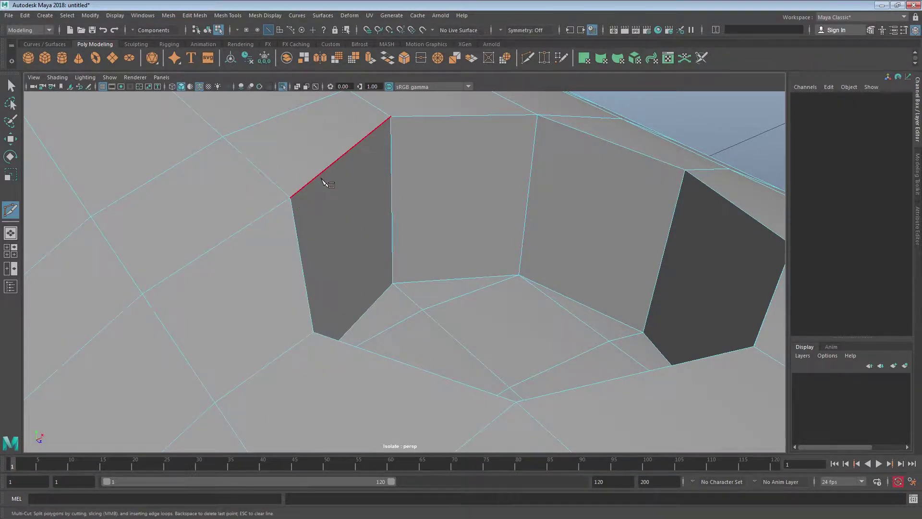
pyautogui.press('q')
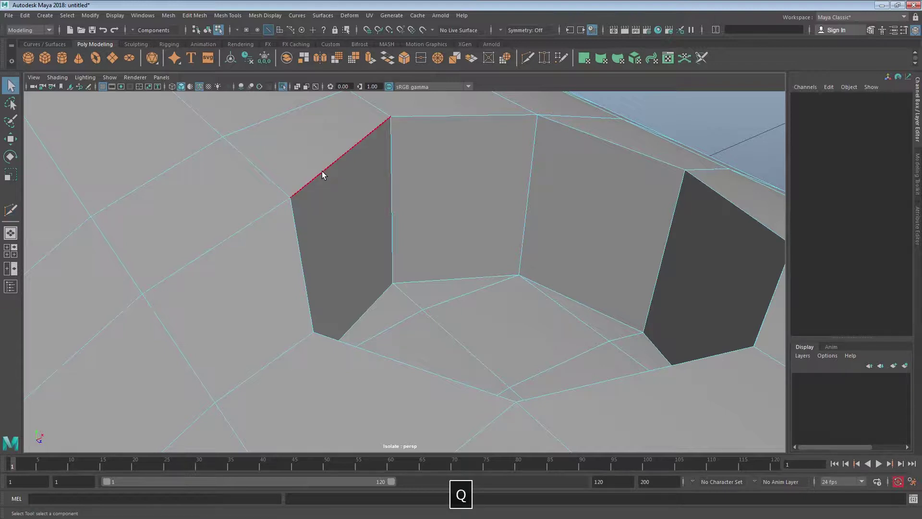
pyautogui.click(321, 171)
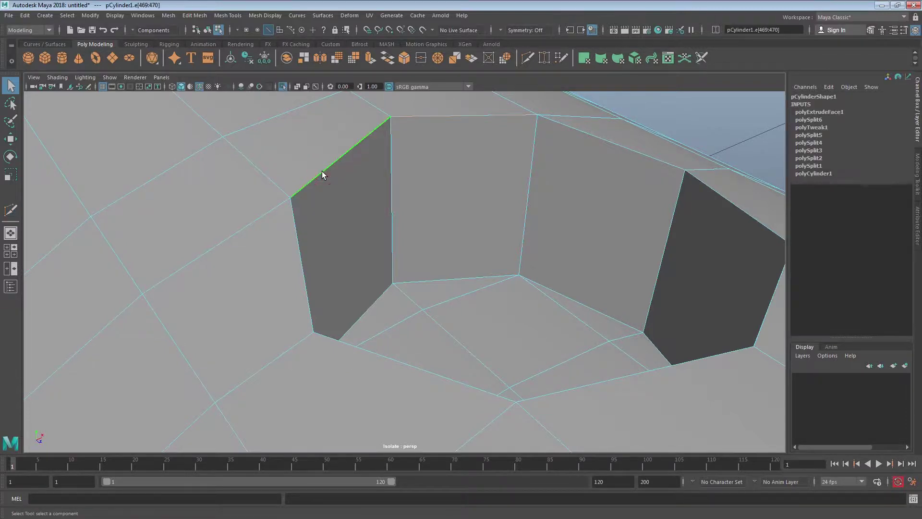
pyautogui.keyDown('shift'); pyautogui.click(582, 134); pyautogui.keyUp('shift')
pyautogui.keyDown('alt'); pyautogui.moveTo(688, 273); pyautogui.dragTo(621, 262); pyautogui.keyUp('alt')
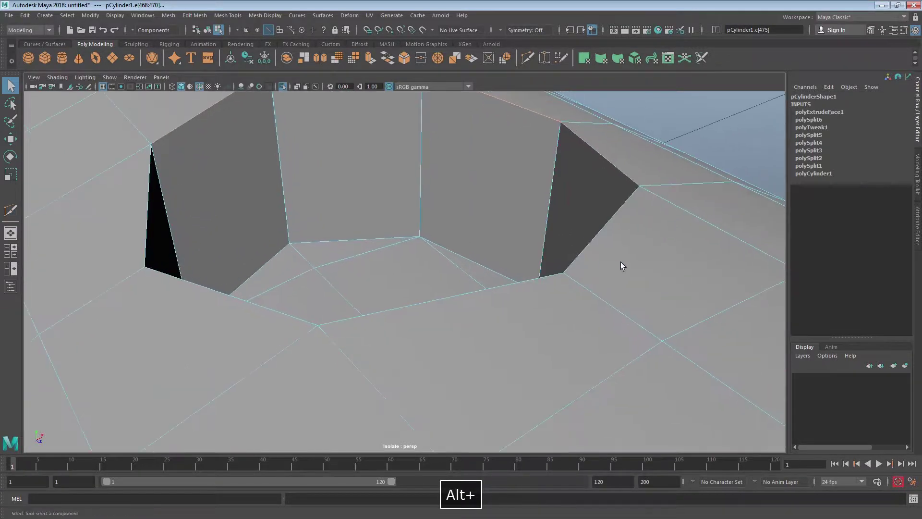
pyautogui.keyDown('shift'); pyautogui.click(591, 244); pyautogui.keyUp('shift')
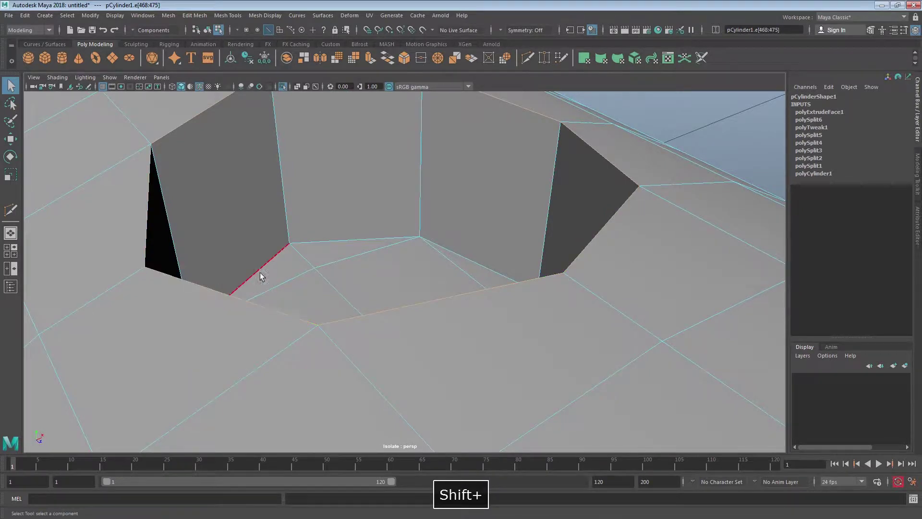
# Try beveling the selected rim edges with fraction 0.1, 2 segments and Chamfer on.
pyautogui.keyDown('alt'); pyautogui.moveTo(260, 276); pyautogui.dragTo(537, 208); pyautogui.keyUp('alt')
pyautogui.keyDown('shift'); pyautogui.rightClick(553, 162); pyautogui.keyUp('shift')
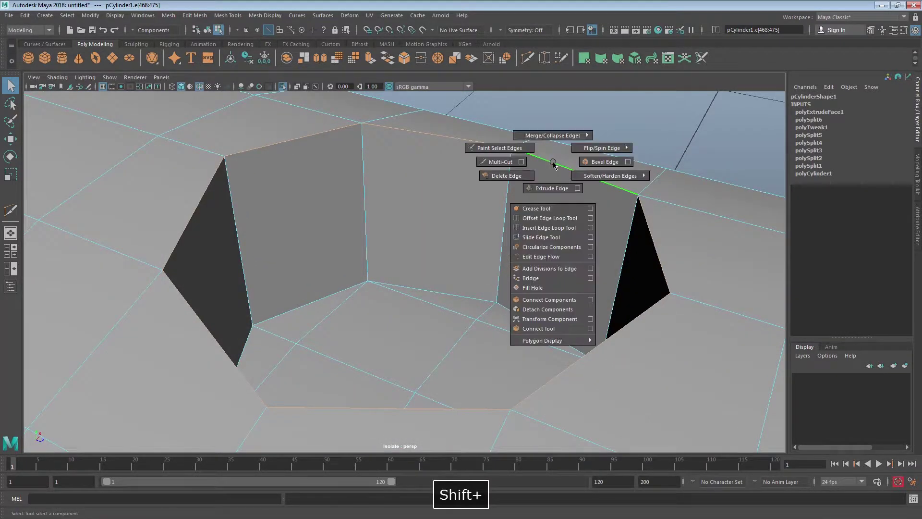
pyautogui.click(606, 162)
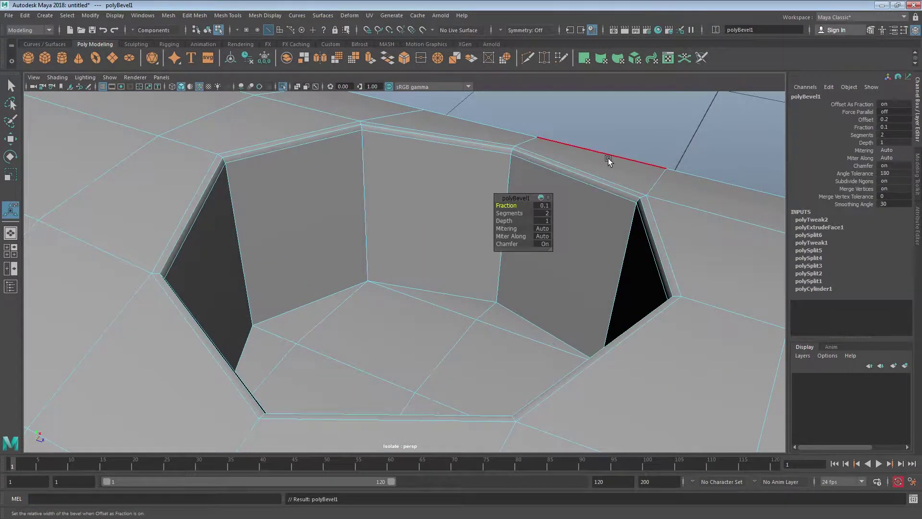
pyautogui.press('z')
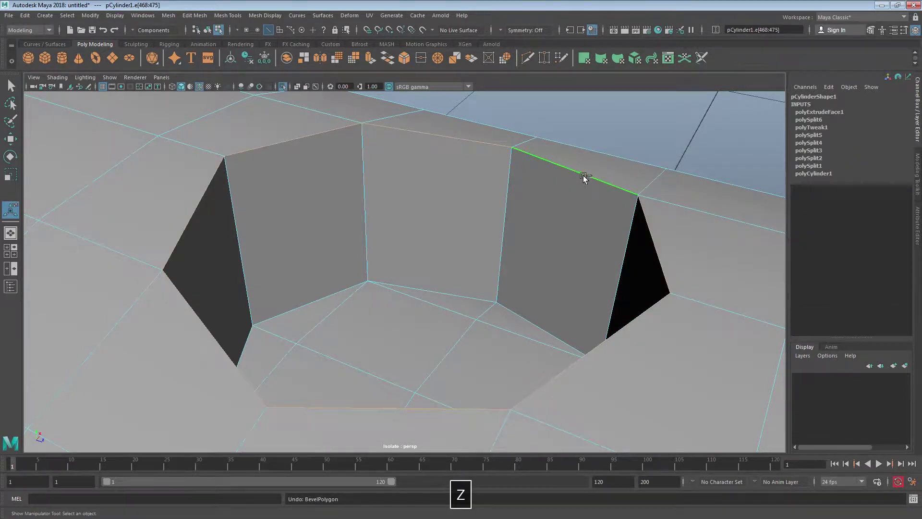
# Bevel the rim edges with width 0.25, 2 segments and Chamfer off, and move the bevel settings box clear of the hole.
pyautogui.keyDown('shift'); pyautogui.rightClick(584, 177); pyautogui.keyUp('shift')
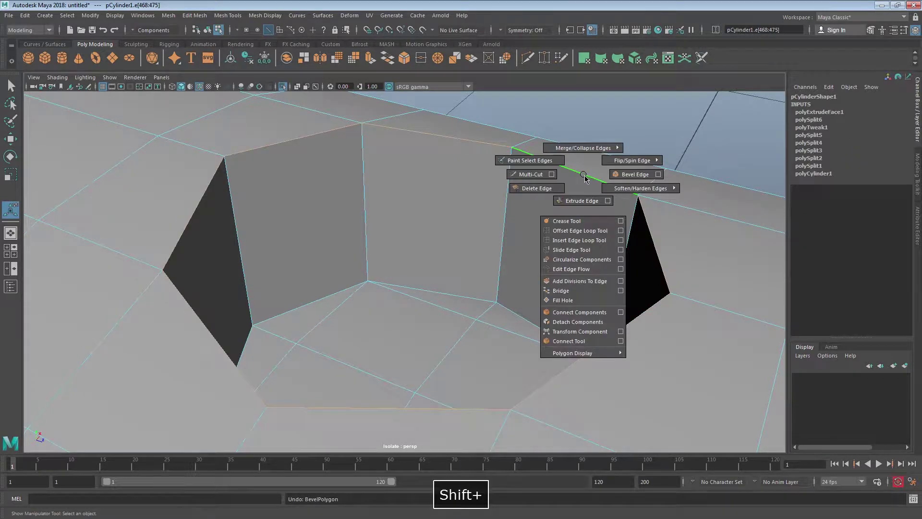
pyautogui.click(658, 174)
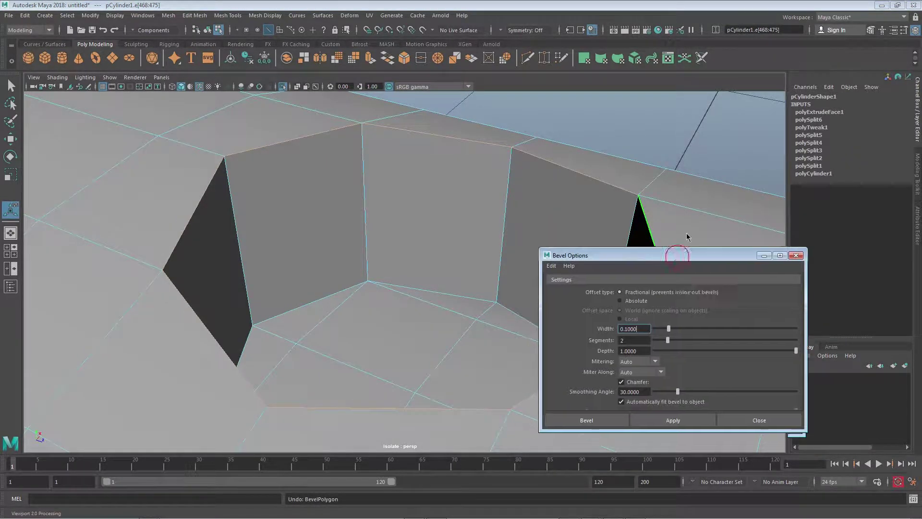
pyautogui.moveTo(670, 265); pyautogui.dragTo(735, 176)
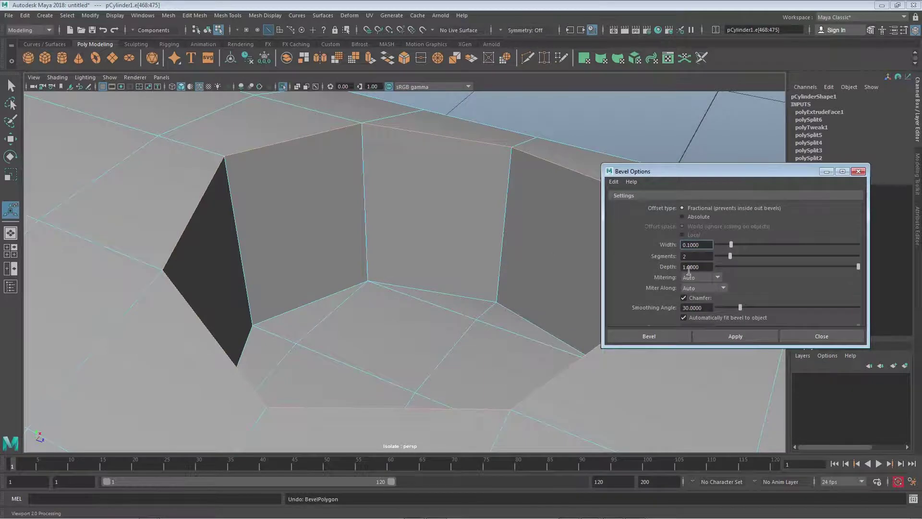
pyautogui.click(683, 298)
pyautogui.write('.25')
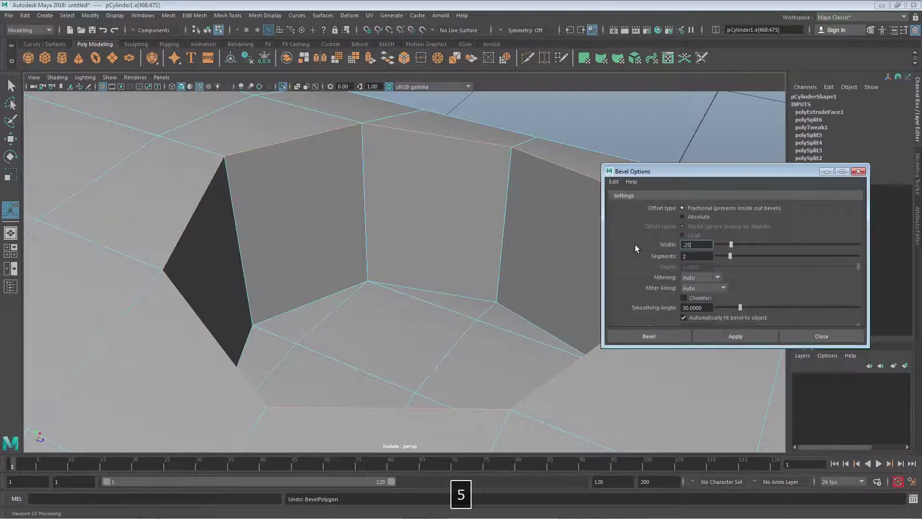
pyautogui.press('Return')
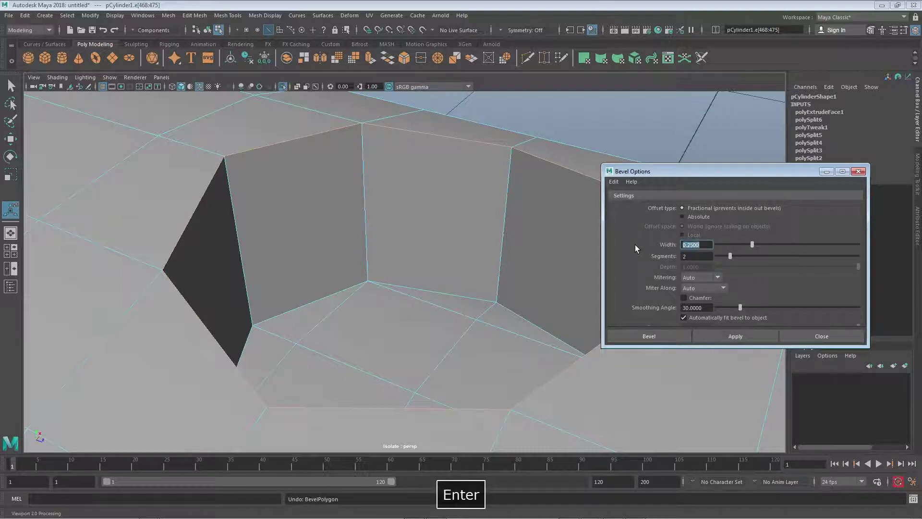
pyautogui.click(724, 336)
pyautogui.click(821, 336)
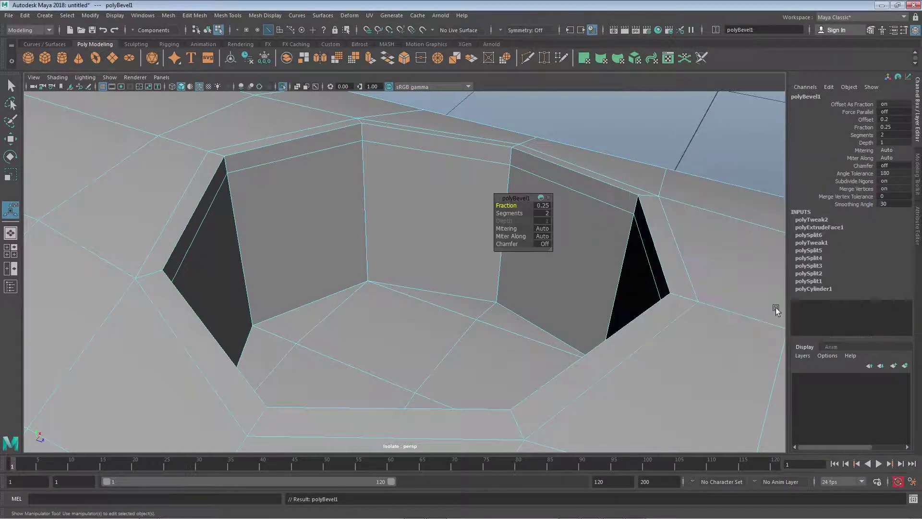
pyautogui.moveTo(516, 198); pyautogui.dragTo(693, 127)
# Try the rim bevel with Chamfer on, inspect the rim's shape, and set Chamfer back to off.
pyautogui.keyDown('alt'); pyautogui.moveTo(645, 185); pyautogui.dragTo(603, 192); pyautogui.keyUp('alt')
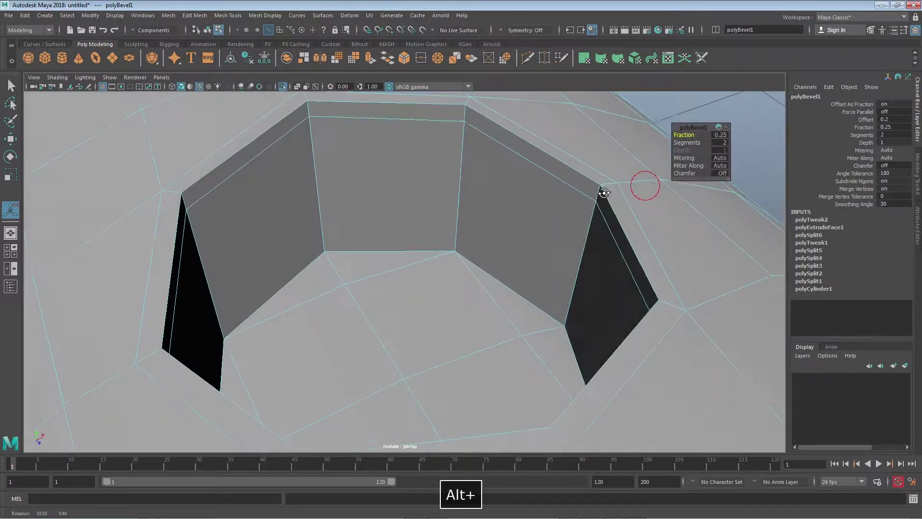
pyautogui.click(722, 174)
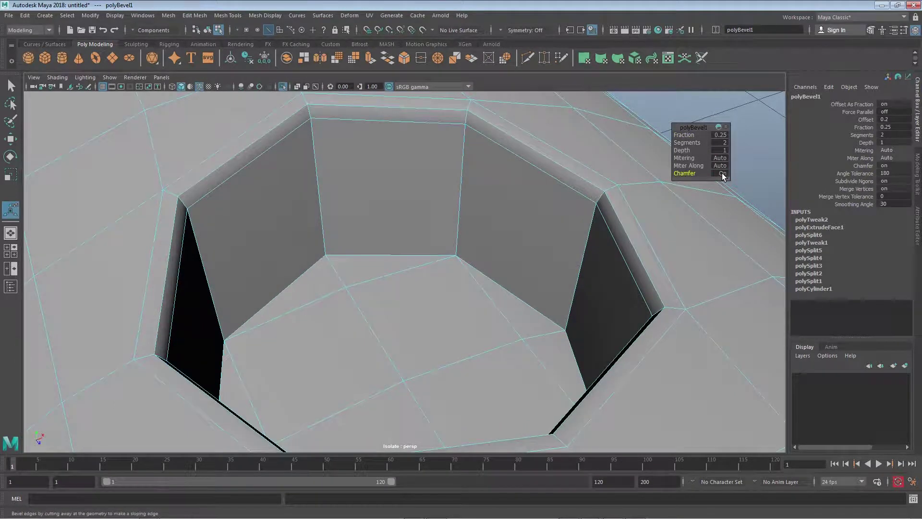
pyautogui.keyDown('alt'); pyautogui.moveTo(672, 226); pyautogui.dragTo(609, 251); pyautogui.keyUp('alt')
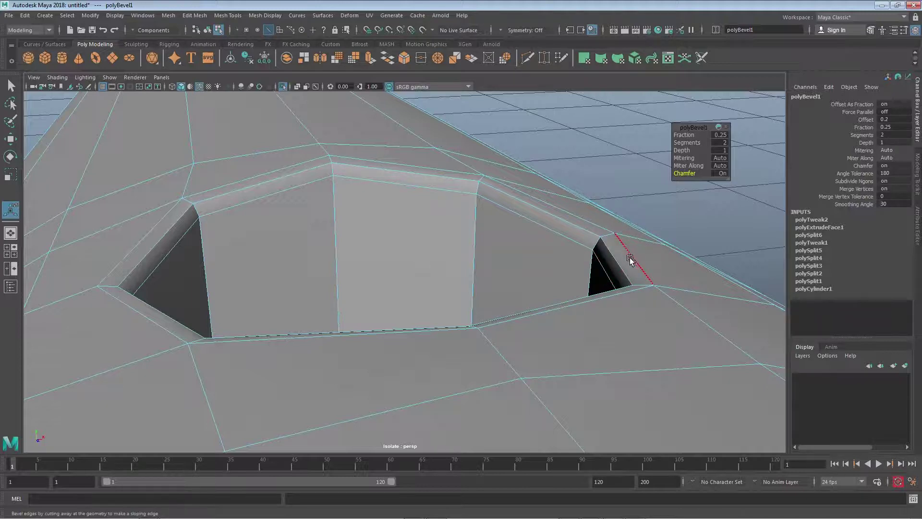
pyautogui.scroll(3, 613, 286)
pyautogui.keyDown('alt'); pyautogui.moveTo(613, 286); pyautogui.dragTo(607, 230); pyautogui.keyUp('alt')
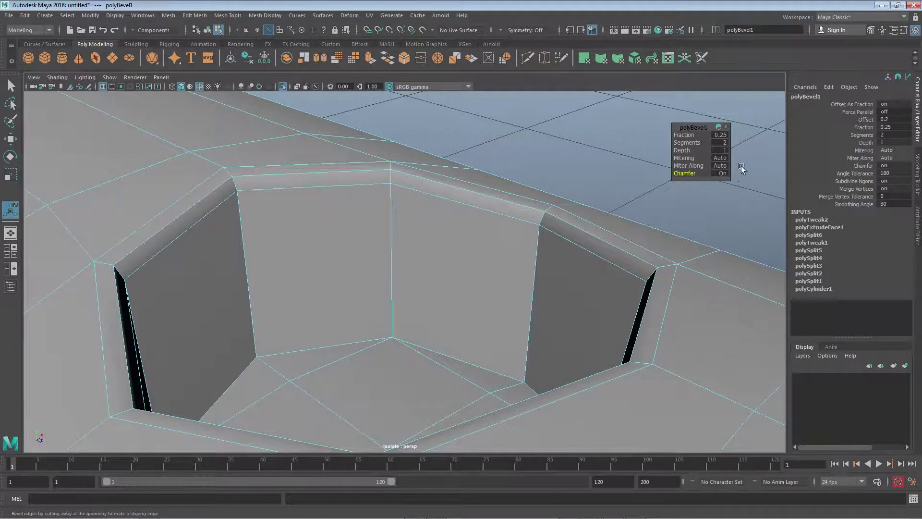
pyautogui.click(721, 174)
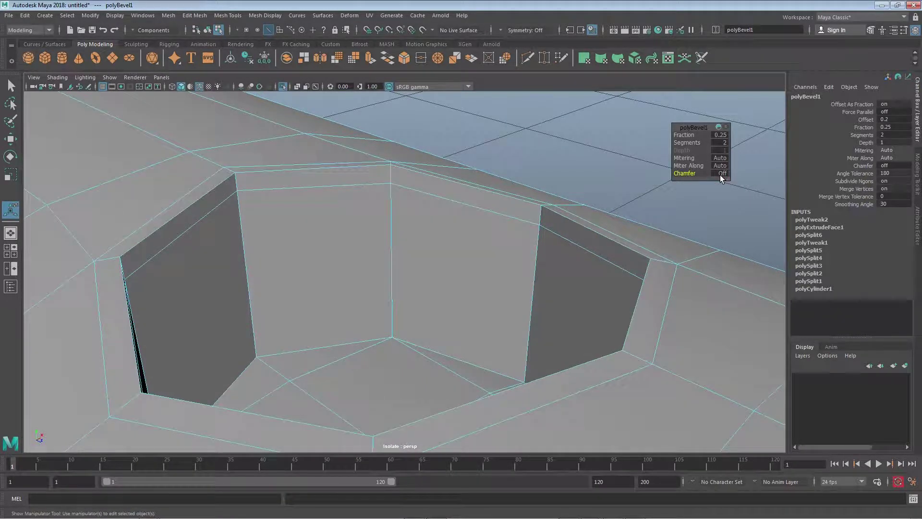
# Preview the pipe smoothed and examine the roundness and edge flow around the hole.
pyautogui.keyDown('alt'); pyautogui.moveTo(663, 210); pyautogui.dragTo(346, 249); pyautogui.keyUp('alt')
pyautogui.press('3')
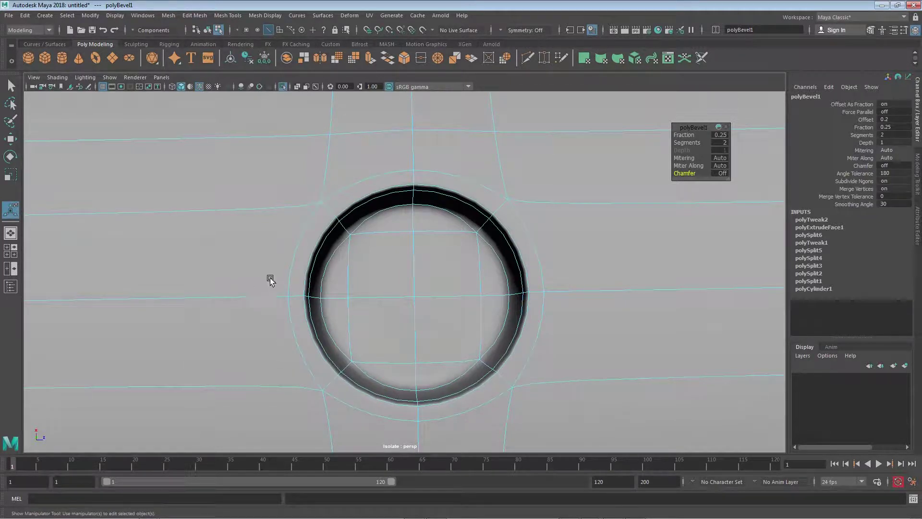
pyautogui.keyDown('alt'); pyautogui.moveTo(568, 324); pyautogui.dragTo(564, 325); pyautogui.keyUp('alt')
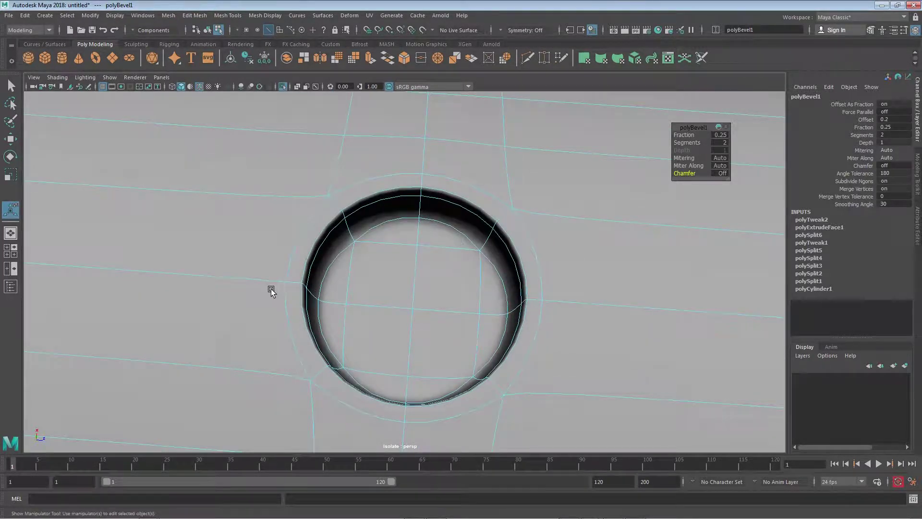
pyautogui.keyDown('alt'); pyautogui.moveTo(337, 299); pyautogui.dragTo(333, 397); pyautogui.keyUp('alt')
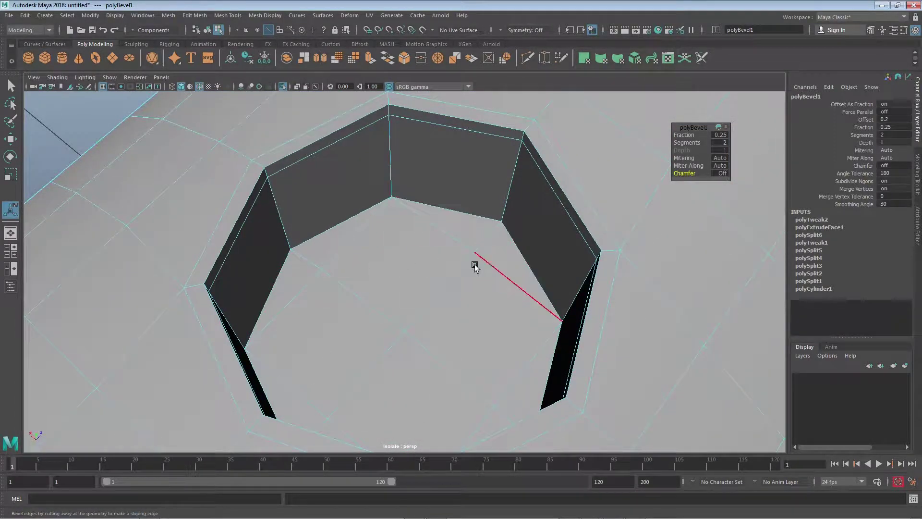
# Delete the off-centre edges on the recess floor, keeping only the two centre lines that form a cross.
pyautogui.keyDown('alt'); pyautogui.moveTo(370, 223); pyautogui.dragTo(323, 201); pyautogui.keyUp('alt')
pyautogui.click(324, 200)
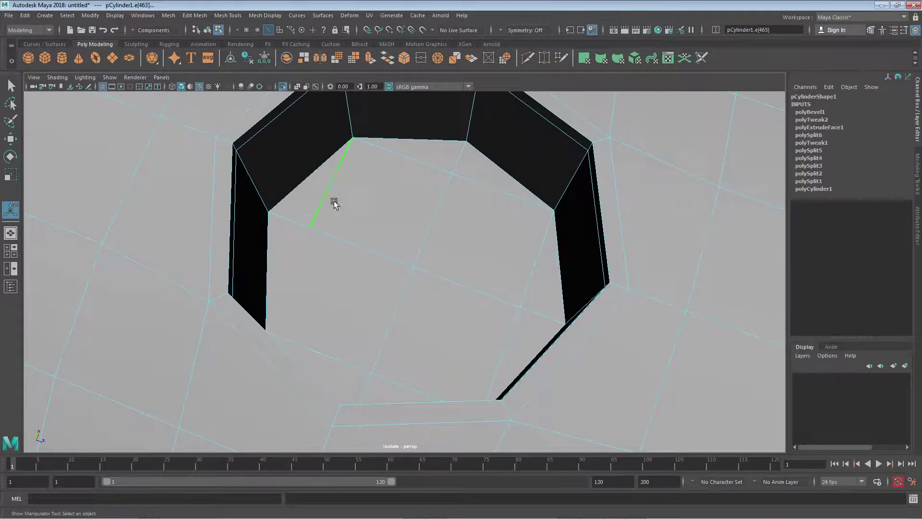
pyautogui.keyDown('shift'); pyautogui.click(433, 164); pyautogui.keyUp('shift')
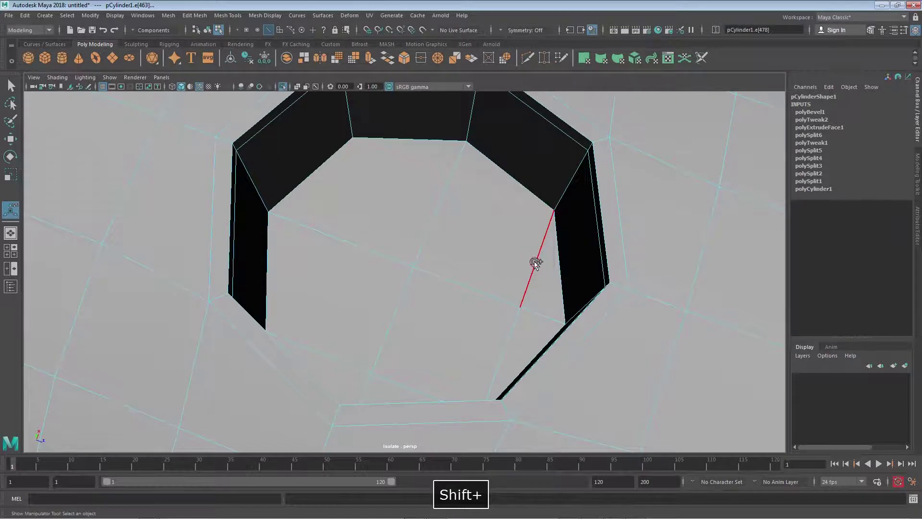
pyautogui.keyDown('shift'); pyautogui.click(404, 388); pyautogui.keyUp('shift')
pyautogui.keyDown('alt'); pyautogui.moveTo(555, 257); pyautogui.dragTo(514, 234); pyautogui.keyUp('alt')
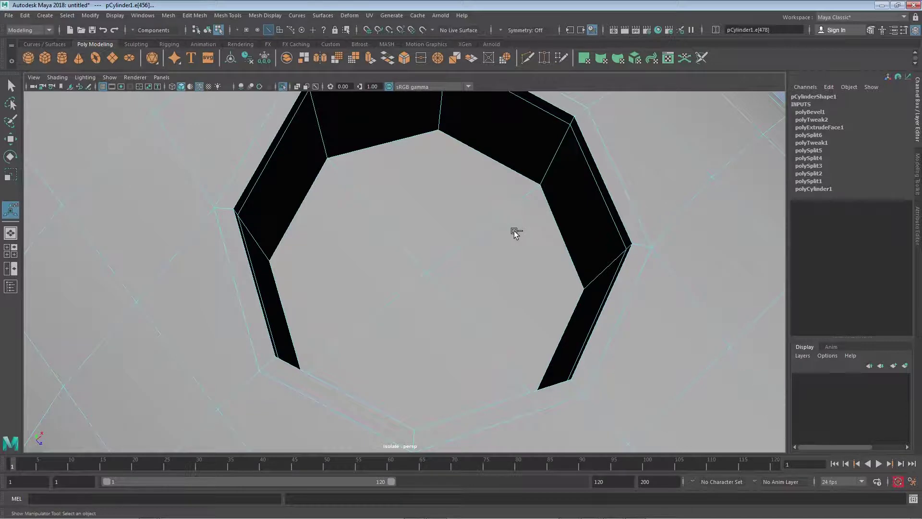
pyautogui.hotkey('ctrl', 'BackSpace')
pyautogui.keyDown('alt'); pyautogui.moveTo(437, 182); pyautogui.dragTo(487, 282); pyautogui.keyUp('alt')
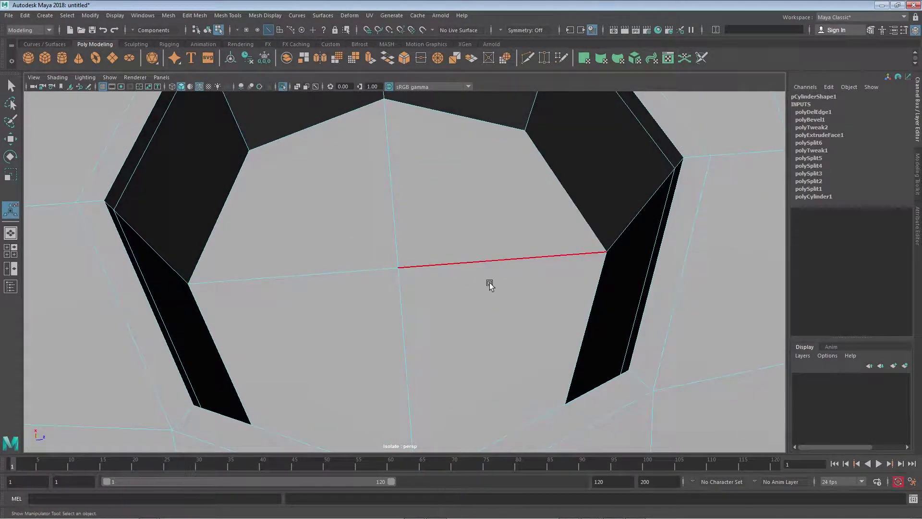
# Bevel all the edges around the recess floor with fraction 0.25, 2 segments and Chamfer off.
pyautogui.keyDown('alt'); pyautogui.moveTo(315, 181); pyautogui.dragTo(475, 247); pyautogui.keyUp('alt')
pyautogui.scroll(-5, 457, 222)
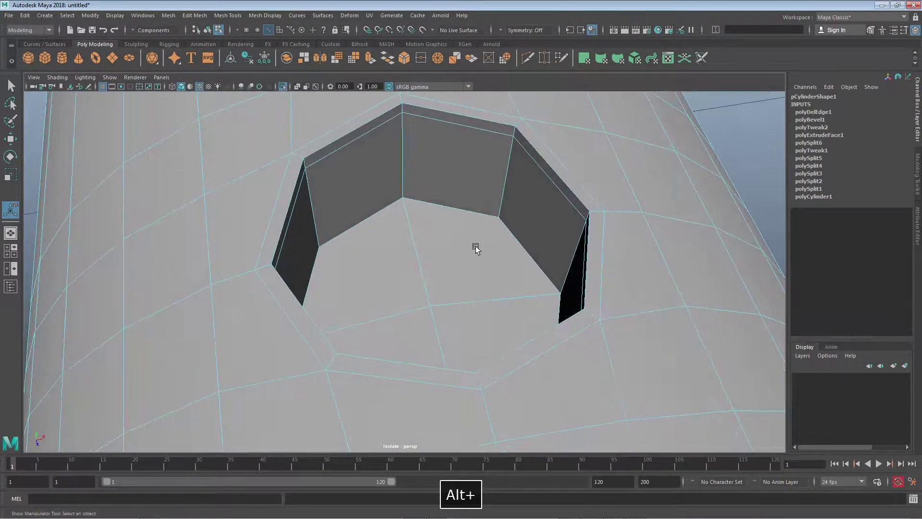
pyautogui.rightClick(448, 208)
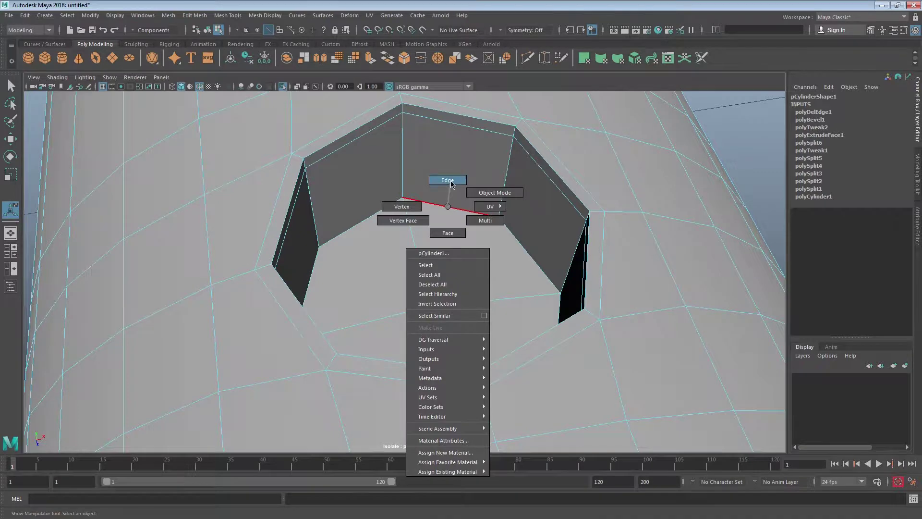
pyautogui.click(452, 183)
pyautogui.click(452, 210)
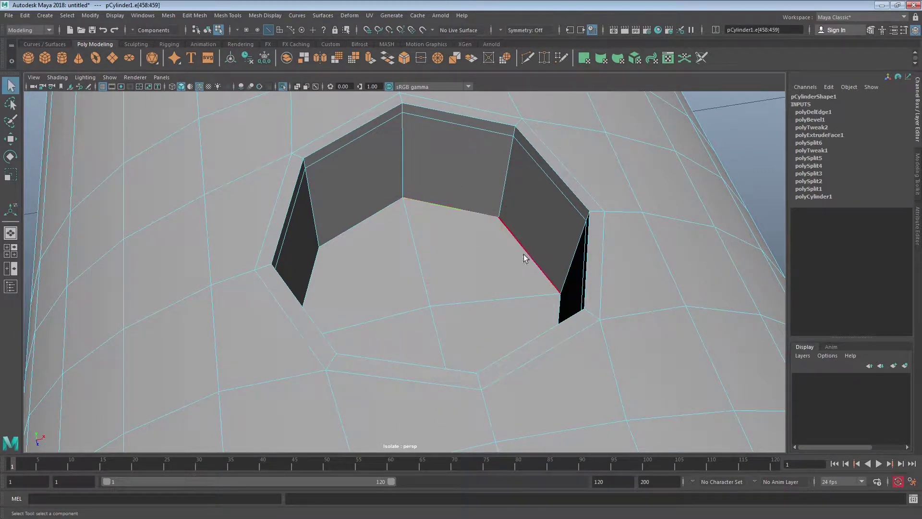
pyautogui.keyDown('alt'); pyautogui.moveTo(525, 258); pyautogui.dragTo(418, 181); pyautogui.keyUp('alt')
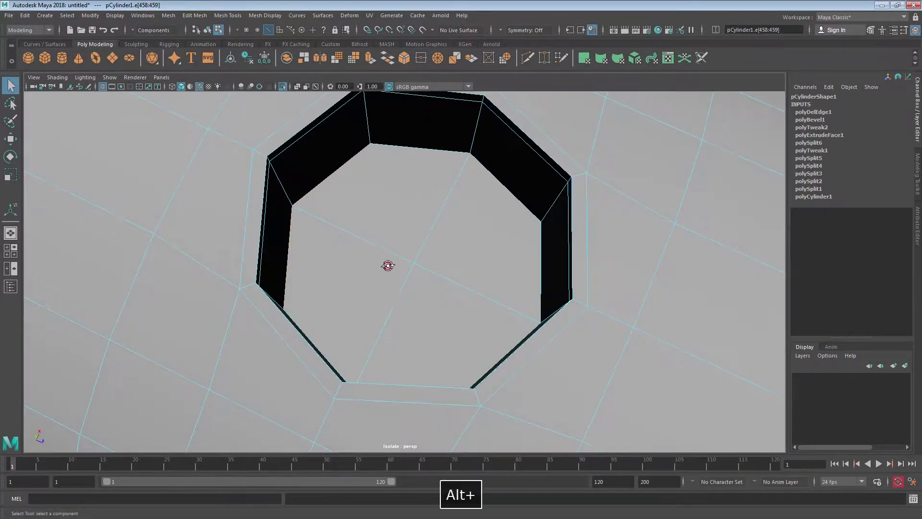
pyautogui.keyDown('alt'); pyautogui.moveTo(388, 266); pyautogui.dragTo(418, 249); pyautogui.keyUp('alt')
pyautogui.keyDown('shift'); pyautogui.click(326, 217); pyautogui.keyUp('shift')
pyautogui.keyDown('shift'); pyautogui.click(387, 194); pyautogui.keyUp('shift')
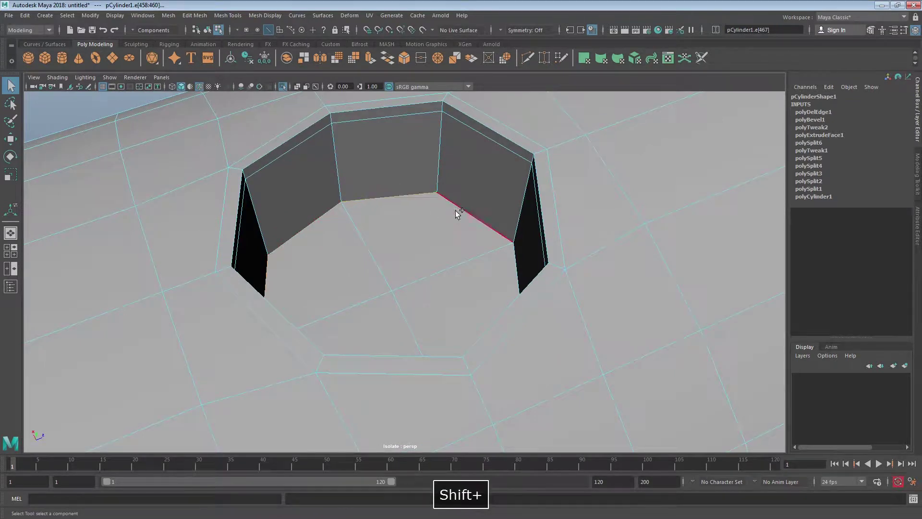
pyautogui.keyDown('alt'); pyautogui.moveTo(479, 217); pyautogui.dragTo(411, 226); pyautogui.keyUp('alt')
pyautogui.keyDown('shift'); pyautogui.click(427, 211); pyautogui.keyUp('shift')
pyautogui.keyDown('shift'); pyautogui.click(411, 222); pyautogui.keyUp('shift')
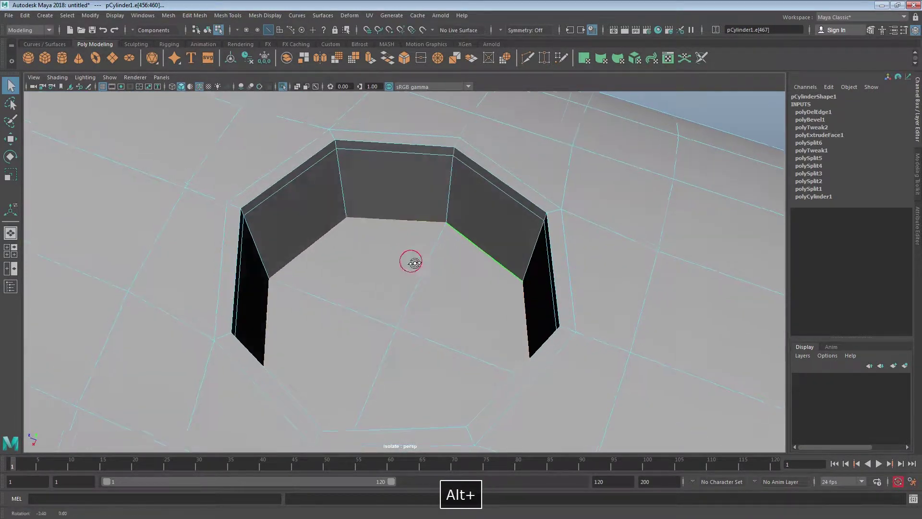
pyautogui.keyDown('alt'); pyautogui.moveTo(412, 261); pyautogui.dragTo(482, 266); pyautogui.keyUp('alt')
pyautogui.press('4')
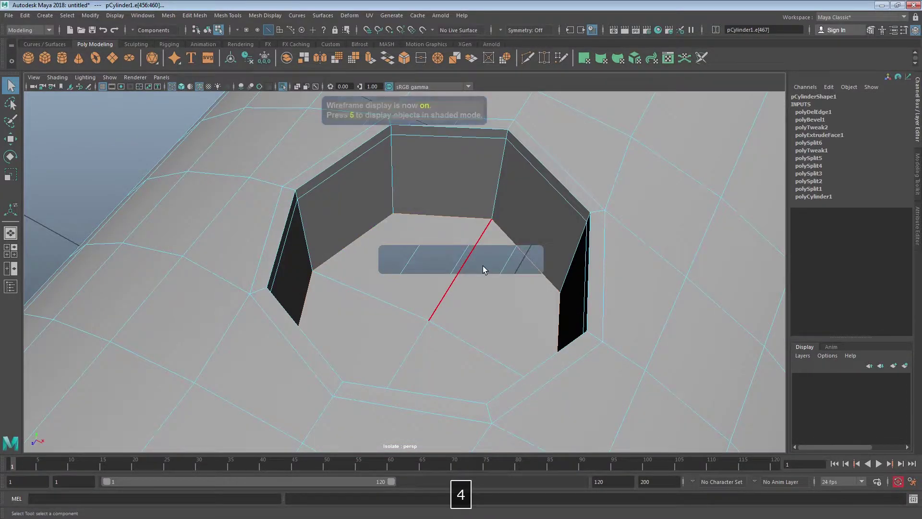
pyautogui.keyDown('alt'); pyautogui.moveTo(457, 314); pyautogui.dragTo(384, 312); pyautogui.keyUp('alt')
pyautogui.press('5')
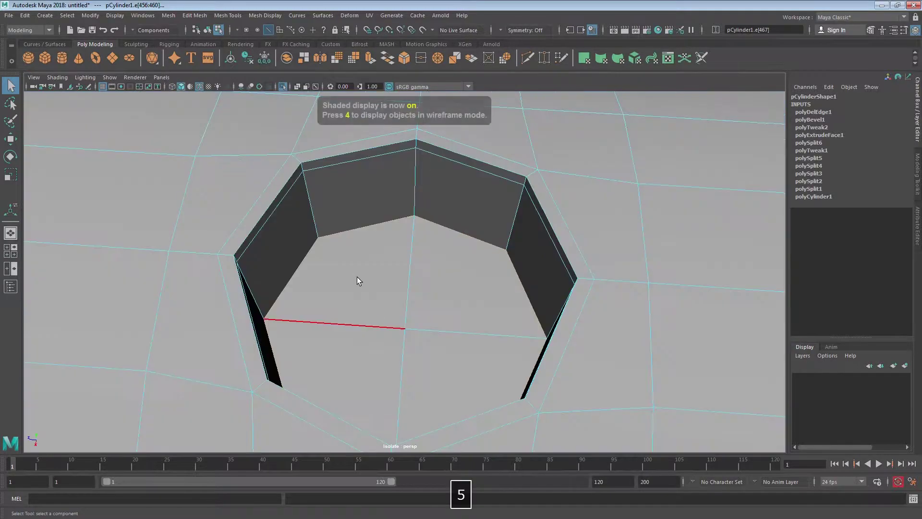
pyautogui.keyDown('alt'); pyautogui.moveTo(346, 288); pyautogui.dragTo(415, 231); pyautogui.keyUp('alt')
pyautogui.keyDown('shift'); pyautogui.moveTo(415, 229); pyautogui.dragTo(461, 224, button='right'); pyautogui.keyUp('shift')
pyautogui.keyDown('alt'); pyautogui.moveTo(461, 224); pyautogui.dragTo(365, 262); pyautogui.keyUp('alt')
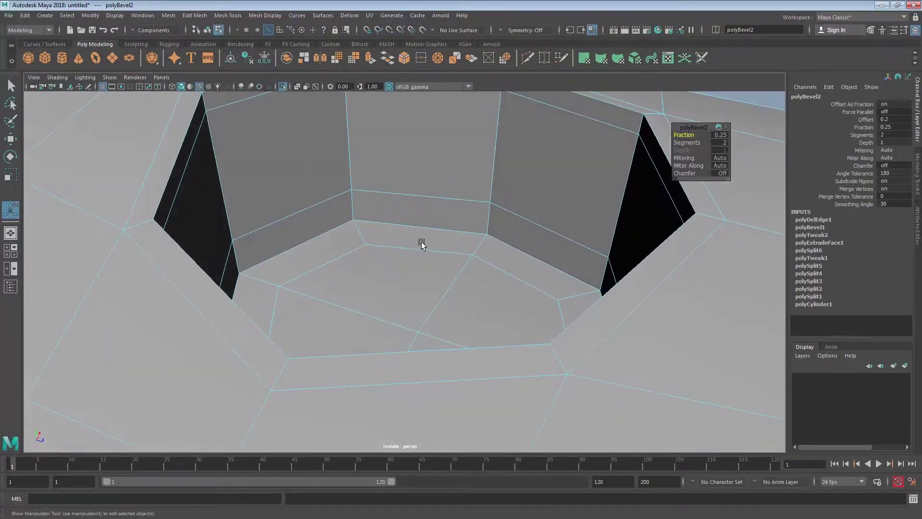
pyautogui.click(720, 134)
pyautogui.keyDown('alt'); pyautogui.moveTo(353, 278); pyautogui.dragTo(539, 175); pyautogui.keyUp('alt')
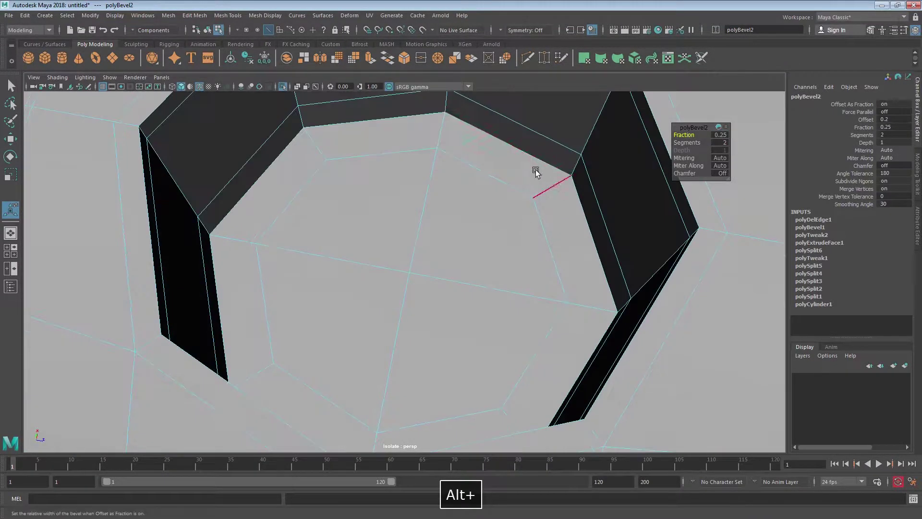
pyautogui.keyDown('alt'); pyautogui.moveTo(662, 293); pyautogui.dragTo(480, 284); pyautogui.keyUp('alt')
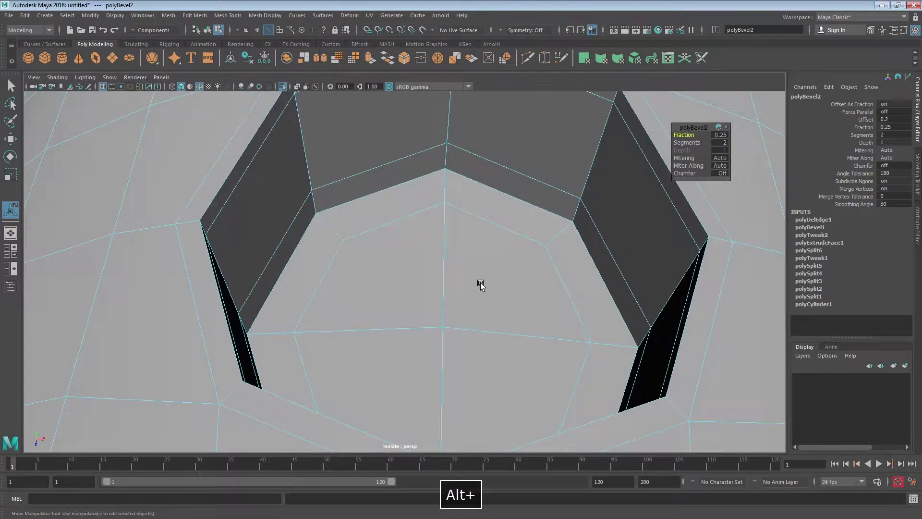
# Preview the pipe smoothed and examine the hole's rim, inner wall and beveled floor from several angles.
pyautogui.press('3')
pyautogui.keyDown('alt'); pyautogui.moveTo(560, 301); pyautogui.dragTo(344, 303, button='right'); pyautogui.keyUp('alt')
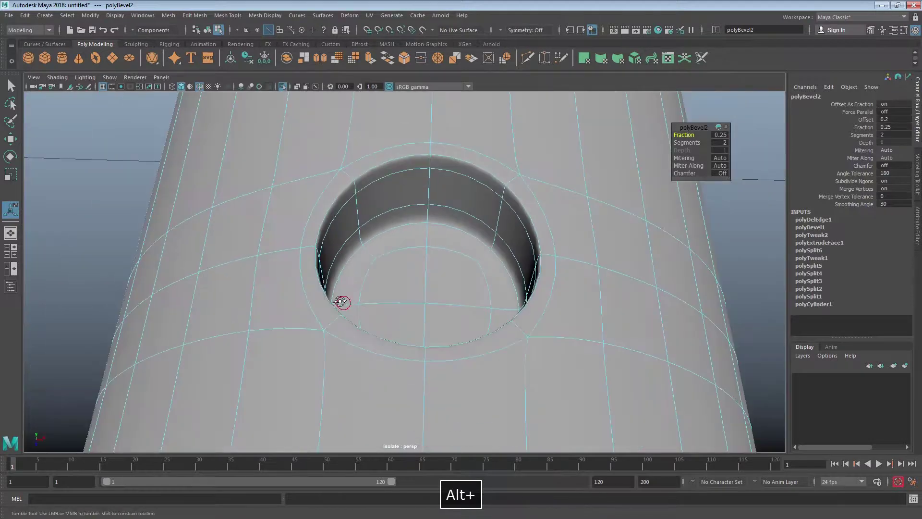
pyautogui.keyDown('alt'); pyautogui.moveTo(343, 303); pyautogui.dragTo(354, 206); pyautogui.keyUp('alt')
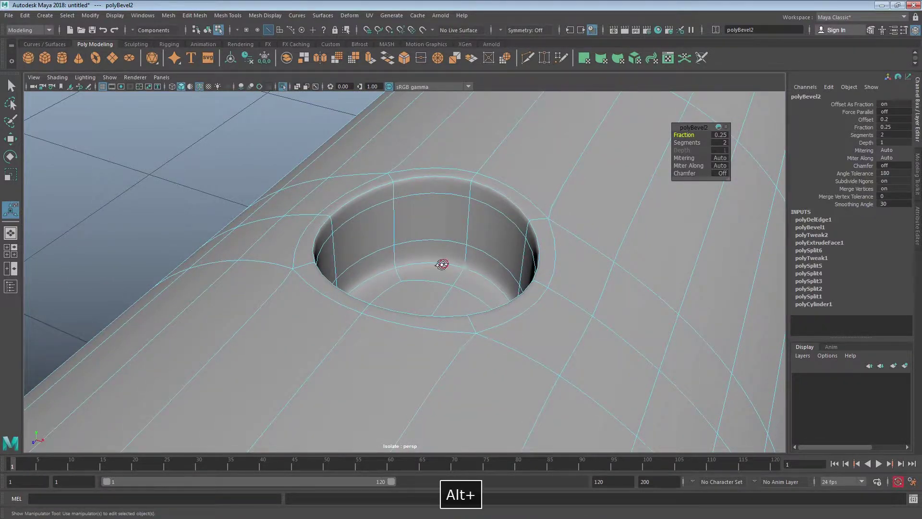
pyautogui.keyDown('alt'); pyautogui.moveTo(436, 264); pyautogui.dragTo(358, 257); pyautogui.keyUp('alt')
pyautogui.keyDown('alt'); pyautogui.moveTo(358, 258); pyautogui.dragTo(458, 266, button='right'); pyautogui.keyUp('alt')
pyautogui.moveTo(458, 267)
pyautogui.keyDown('alt'); pyautogui.mouseDown()
pyautogui.moveTo(448, 243)
pyautogui.moveTo(449, 258)
pyautogui.mouseUp(); pyautogui.keyUp('alt')
pyautogui.keyDown('alt'); pyautogui.moveTo(452, 302); pyautogui.dragTo(705, 393); pyautogui.keyUp('alt')
pyautogui.click(343, 183)
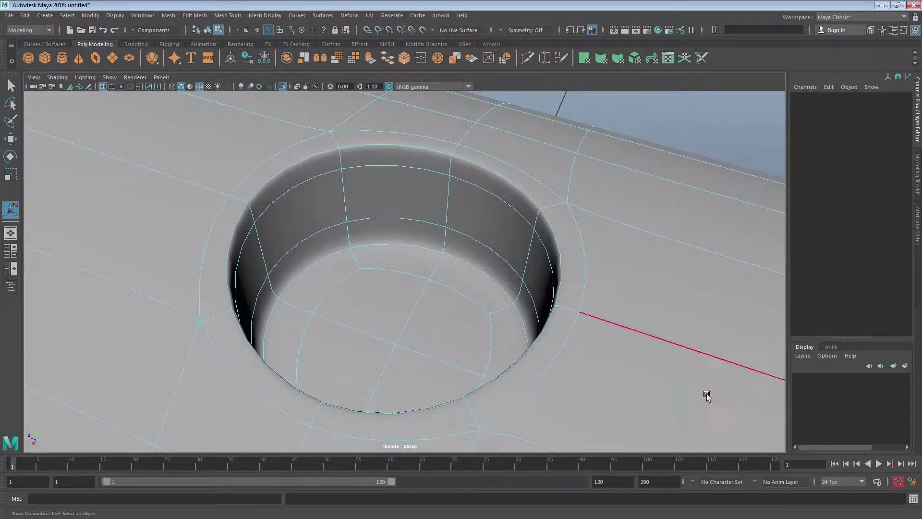
pyautogui.keyDown('alt'); pyautogui.moveTo(457, 217); pyautogui.dragTo(531, 200); pyautogui.keyUp('alt')
# Return the pipe to object mode and restore its unsmoothed display.
pyautogui.rightClick(530, 198)
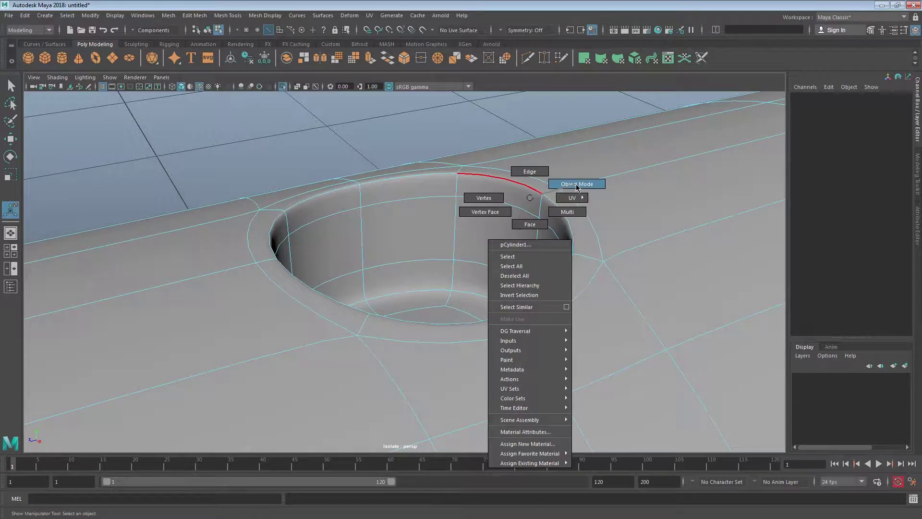
pyautogui.click(576, 185)
pyautogui.rightClick(540, 178)
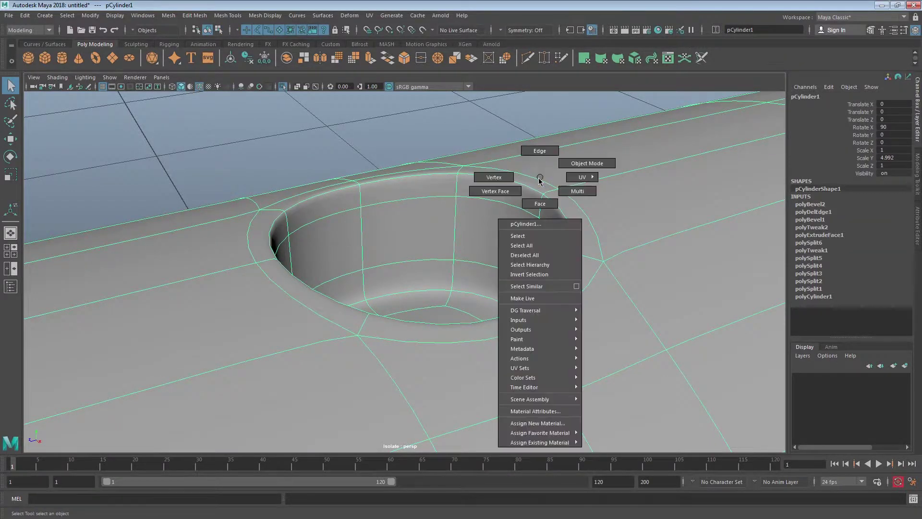
pyautogui.press('1')
pyautogui.keyDown('alt'); pyautogui.moveTo(537, 178); pyautogui.dragTo(536, 192); pyautogui.keyUp('alt')
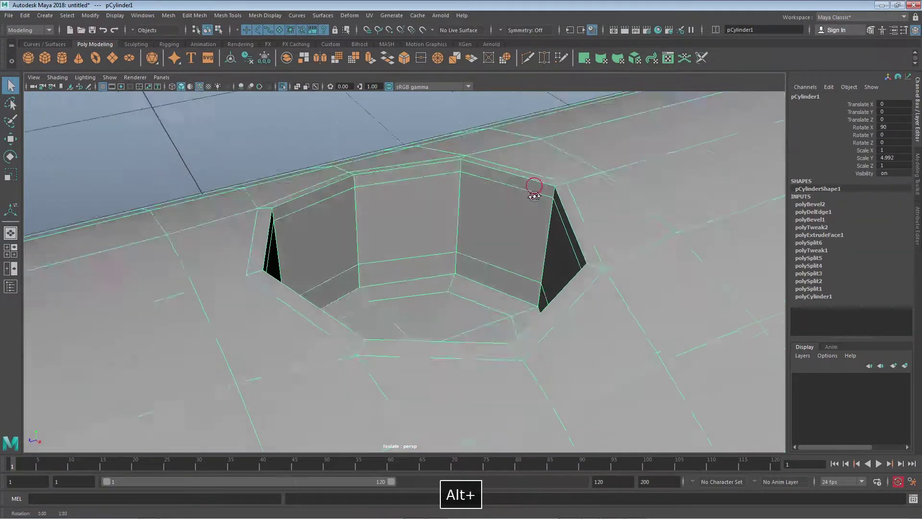
pyautogui.keyDown('alt'); pyautogui.moveTo(535, 191); pyautogui.dragTo(532, 181, button='right'); pyautogui.keyUp('alt')
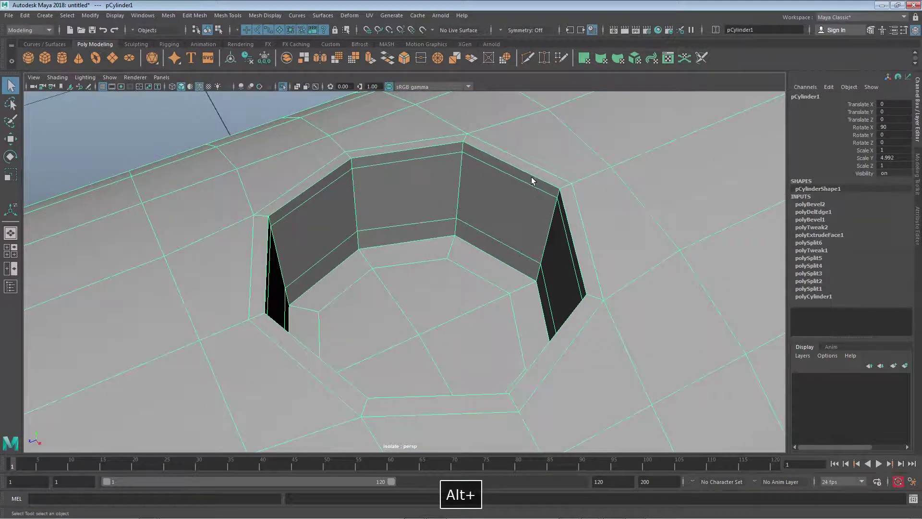
# Select the hole's rim loop, floor loop and outer supporting edges in turn to examine how they support the corners.
pyautogui.rightClick(478, 157)
pyautogui.click(475, 127)
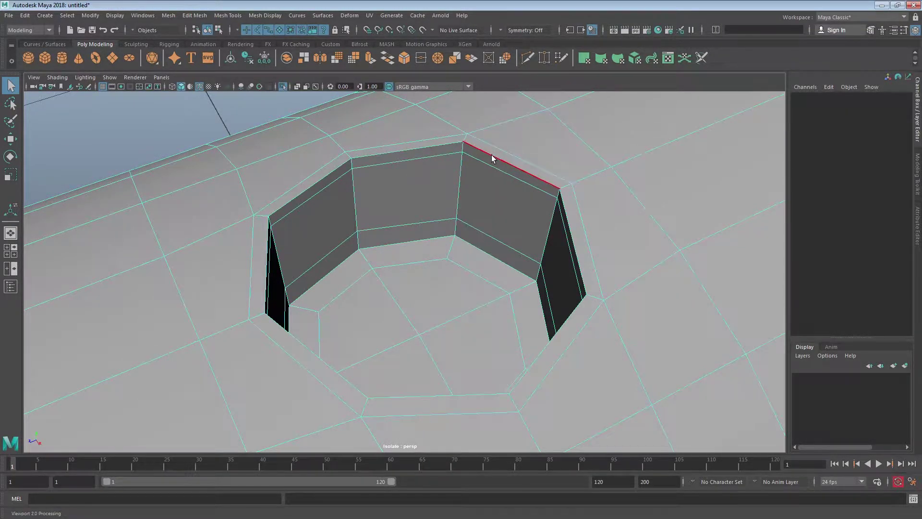
pyautogui.click(491, 158)
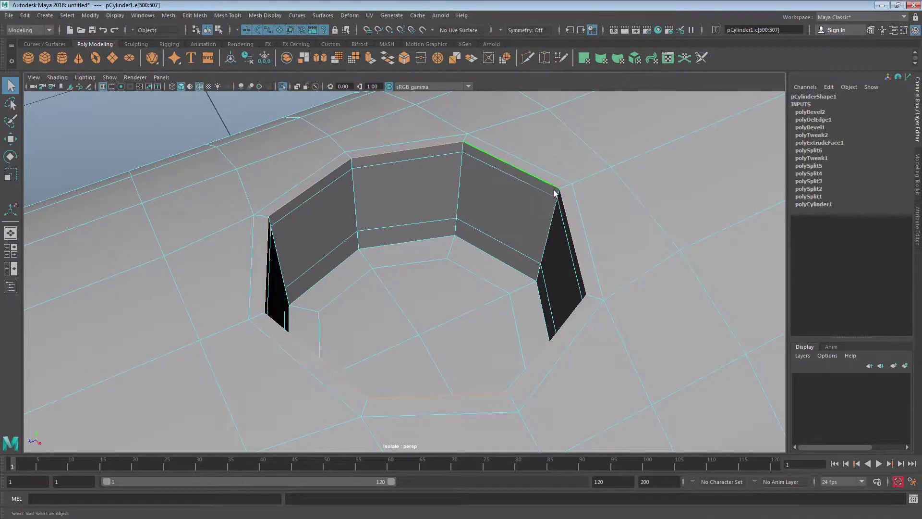
pyautogui.keyDown('alt'); pyautogui.moveTo(408, 282); pyautogui.dragTo(380, 255); pyautogui.keyUp('alt')
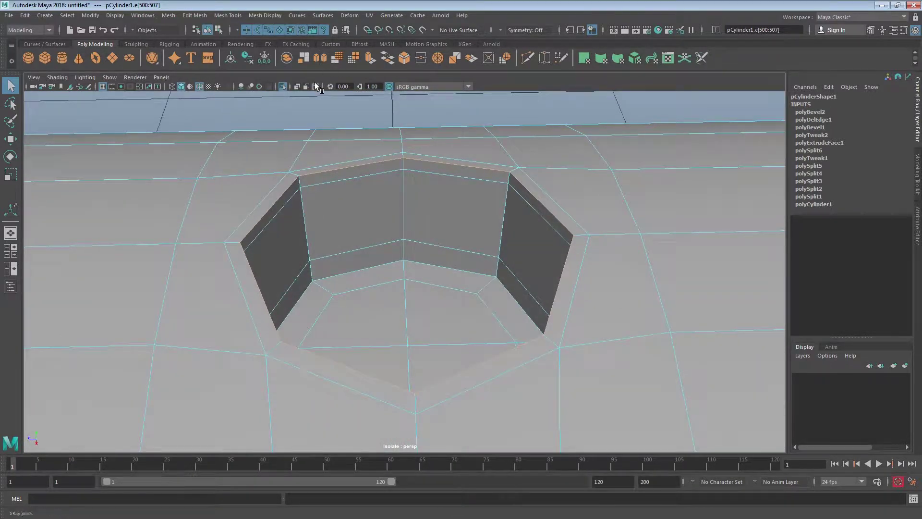
pyautogui.keyDown('alt'); pyautogui.moveTo(475, 216); pyautogui.dragTo(481, 183); pyautogui.keyUp('alt')
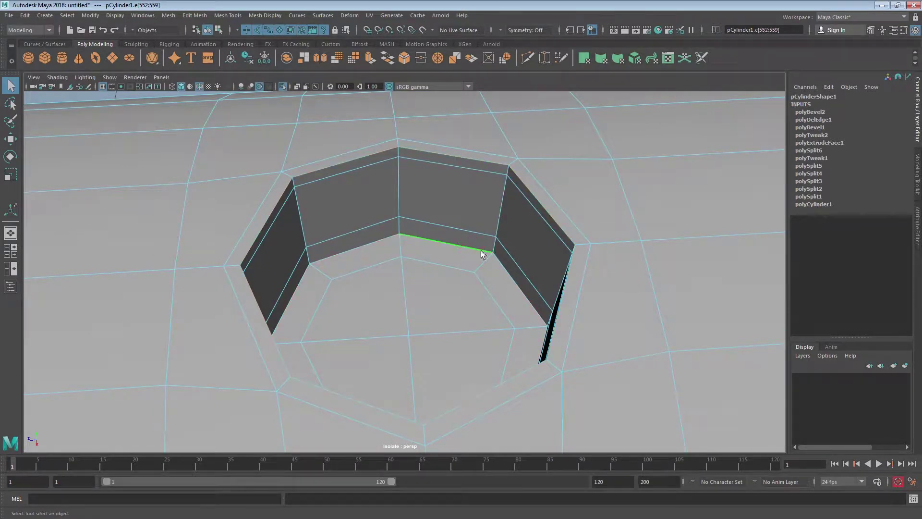
pyautogui.keyDown('alt'); pyautogui.moveTo(482, 254); pyautogui.dragTo(445, 239); pyautogui.keyUp('alt')
pyautogui.keyDown('alt'); pyautogui.moveTo(445, 239); pyautogui.dragTo(391, 235, button='middle'); pyautogui.keyUp('alt')
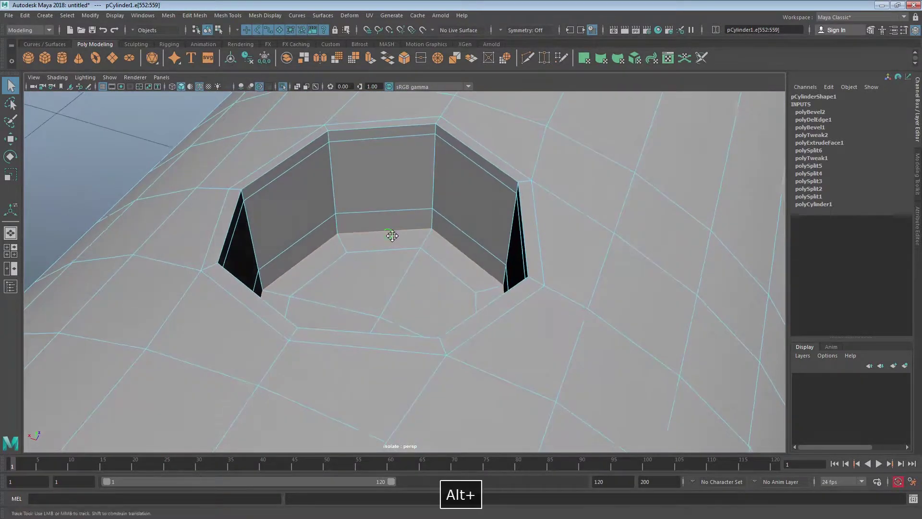
pyautogui.keyDown('alt'); pyautogui.moveTo(392, 235); pyautogui.dragTo(440, 230); pyautogui.keyUp('alt')
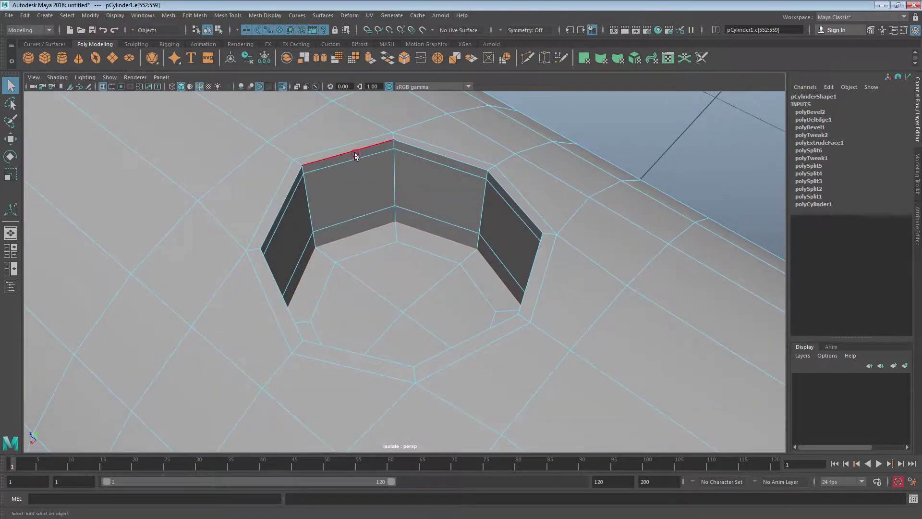
pyautogui.keyDown('alt'); pyautogui.moveTo(422, 174); pyautogui.dragTo(495, 194); pyautogui.keyUp('alt')
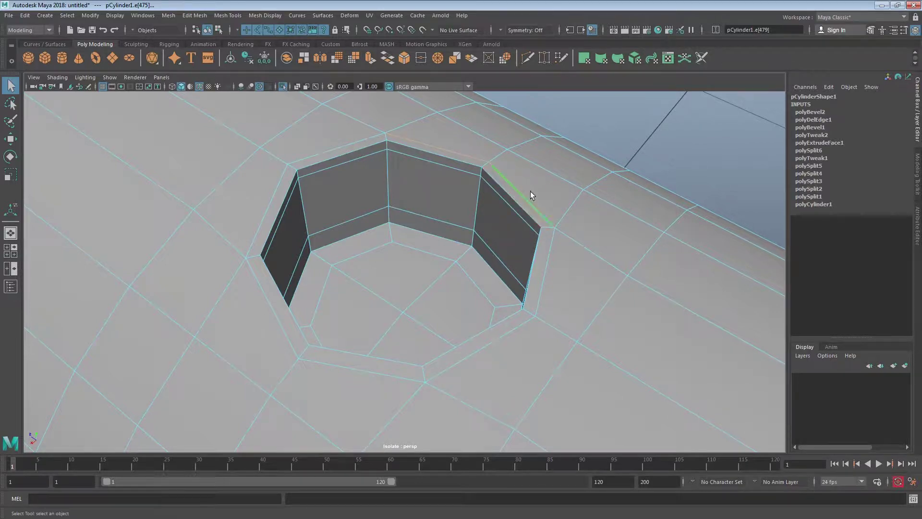
# Create a polygon cylinder and set its axis subdivisions to 16.
pyautogui.keyDown('alt'); pyautogui.moveTo(453, 167); pyautogui.dragTo(517, 292); pyautogui.keyUp('alt')
pyautogui.scroll(-5, 303, 250)
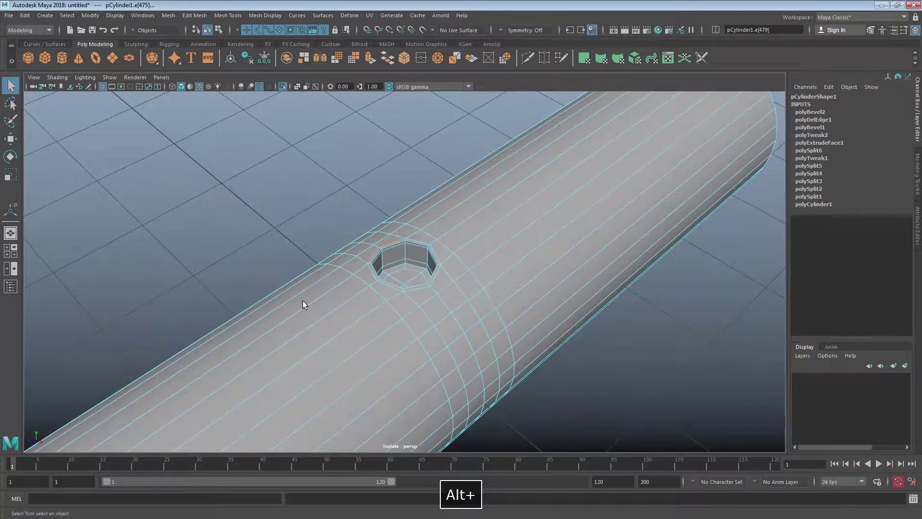
pyautogui.scroll(1, 348, 240)
pyautogui.keyDown('alt'); pyautogui.moveTo(480, 222); pyautogui.dragTo(616, 170); pyautogui.keyUp('alt')
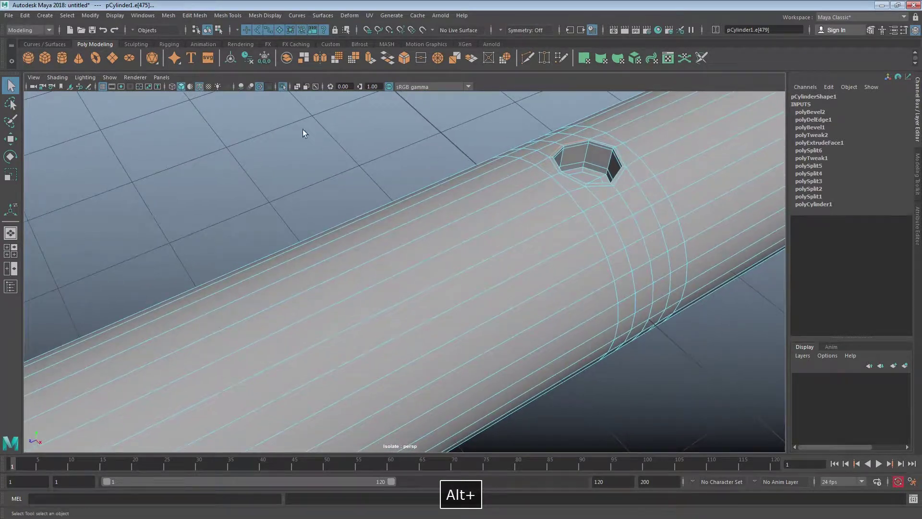
pyautogui.click(378, 168)
pyautogui.keyDown('alt'); pyautogui.moveTo(494, 181); pyautogui.dragTo(439, 197); pyautogui.keyUp('alt')
pyautogui.keyDown('shift'); pyautogui.rightClick(369, 148); pyautogui.keyUp('shift')
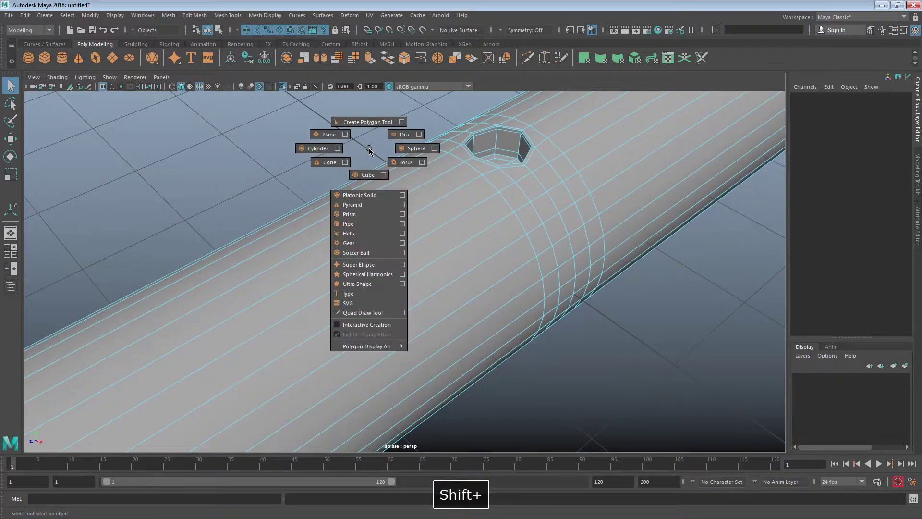
pyautogui.click(294, 149)
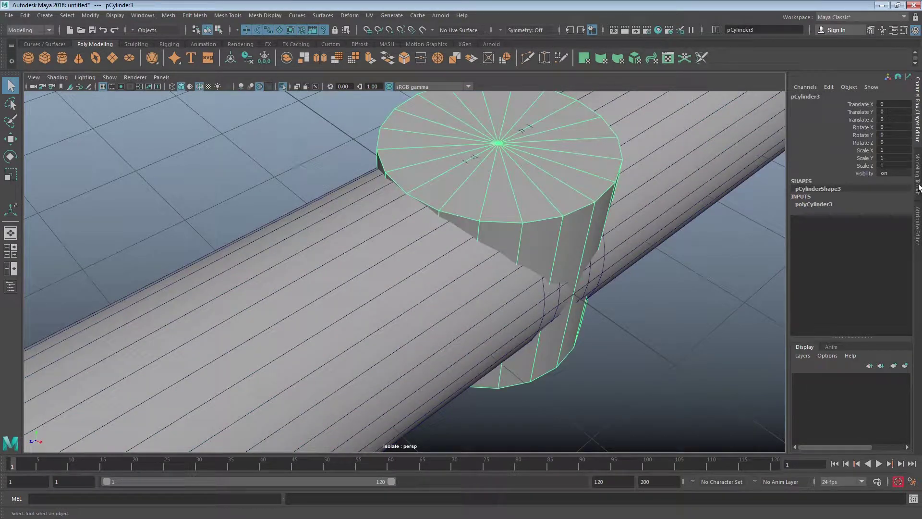
pyautogui.click(822, 206)
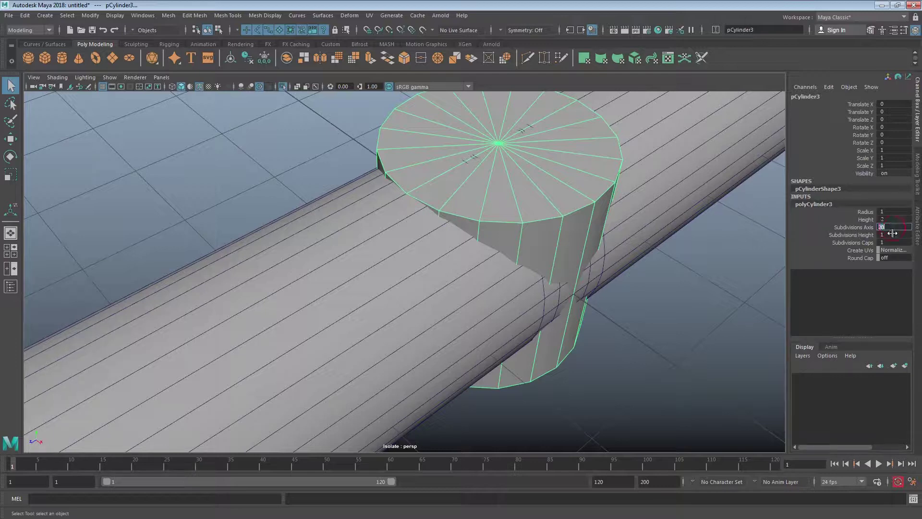
pyautogui.press('Return')
# Move the new cylinder along the pipe to about Z 1.903 and raise it to about Y 0.951.
pyautogui.keyDown('alt'); pyautogui.moveTo(816, 273); pyautogui.dragTo(576, 236); pyautogui.keyUp('alt')
pyautogui.press('w')
pyautogui.moveTo(453, 247); pyautogui.dragTo(424, 252)
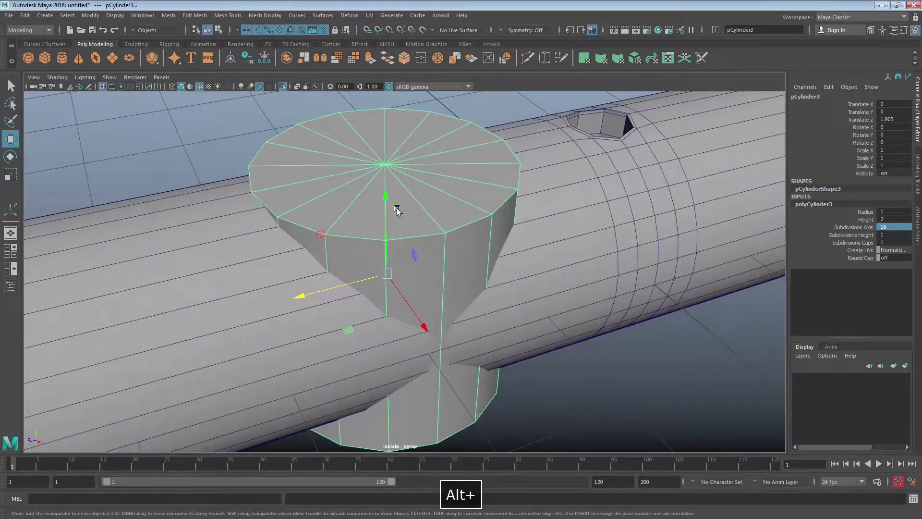
pyautogui.moveTo(382, 197); pyautogui.dragTo(378, 79)
# Scale the new cylinder uniformly to 0.51 so its side edges line up with the pipe's lengthwise edges.
pyautogui.press('r')
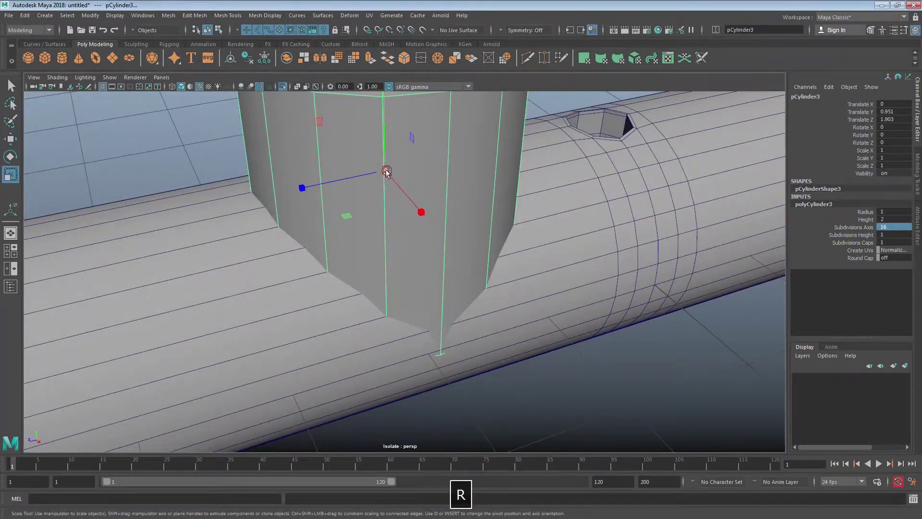
pyautogui.moveTo(386, 171); pyautogui.dragTo(319, 206)
pyautogui.keyDown('alt'); pyautogui.moveTo(320, 206); pyautogui.dragTo(618, 270, button='right'); pyautogui.keyUp('alt')
pyautogui.keyDown('alt'); pyautogui.moveTo(618, 270); pyautogui.dragTo(568, 220); pyautogui.keyUp('alt')
pyautogui.moveTo(536, 169); pyautogui.dragTo(510, 176)
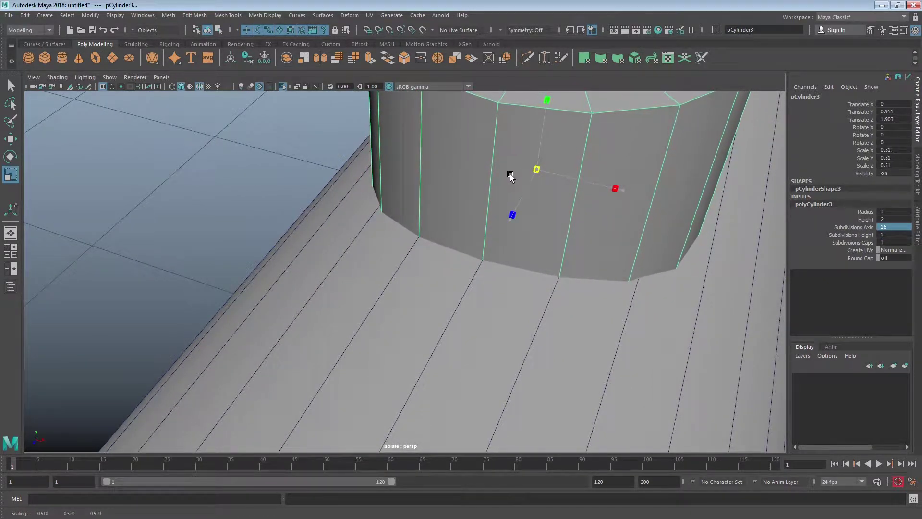
pyautogui.keyDown('alt'); pyautogui.moveTo(511, 176); pyautogui.dragTo(627, 253, button='right'); pyautogui.keyUp('alt')
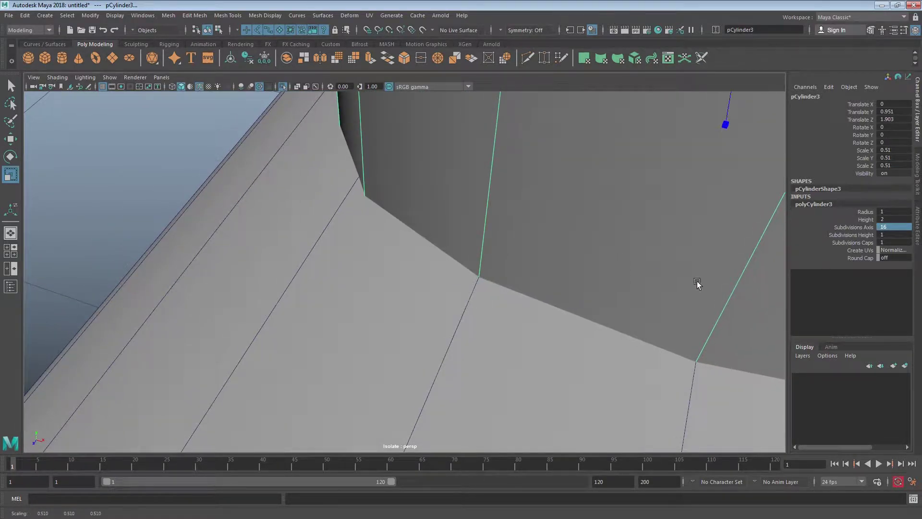
pyautogui.keyDown('alt'); pyautogui.moveTo(697, 281); pyautogui.dragTo(467, 298, button='right'); pyautogui.keyUp('alt')
pyautogui.keyDown('alt'); pyautogui.moveTo(467, 298); pyautogui.dragTo(460, 236); pyautogui.keyUp('alt')
# Insert edge loops around the pipe with Multi-Cut at the new cylinder's middle and at its adjacent corner toward the round hole.
pyautogui.click(469, 203)
pyautogui.keyDown('shift'); pyautogui.rightClick(475, 194); pyautogui.keyUp('shift')
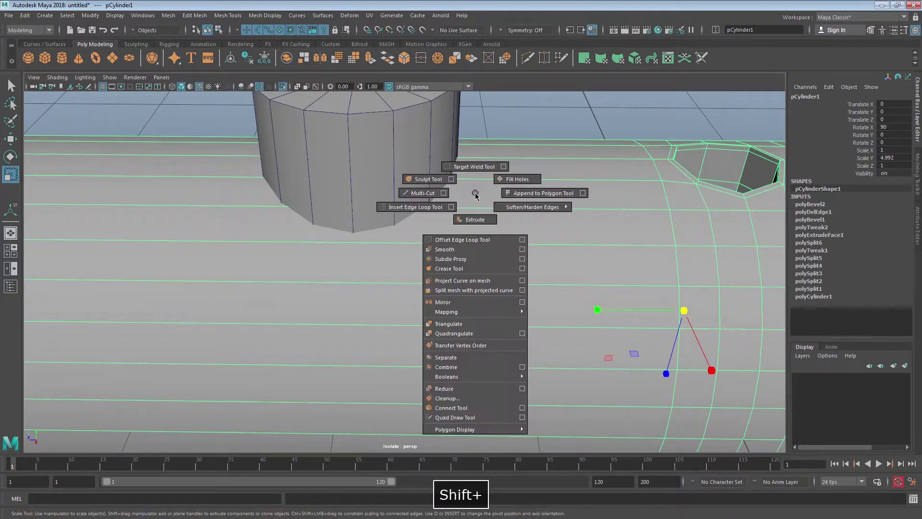
pyautogui.keyDown('shift'); pyautogui.moveTo(475, 195); pyautogui.dragTo(422, 193, button='right'); pyautogui.keyUp('shift')
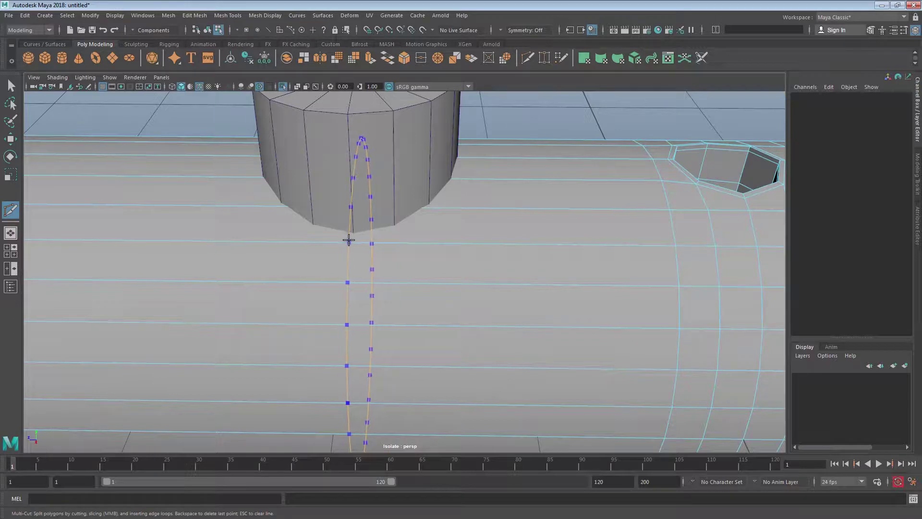
pyautogui.keyDown('ctrl'); pyautogui.click(352, 227); pyautogui.keyUp('ctrl')
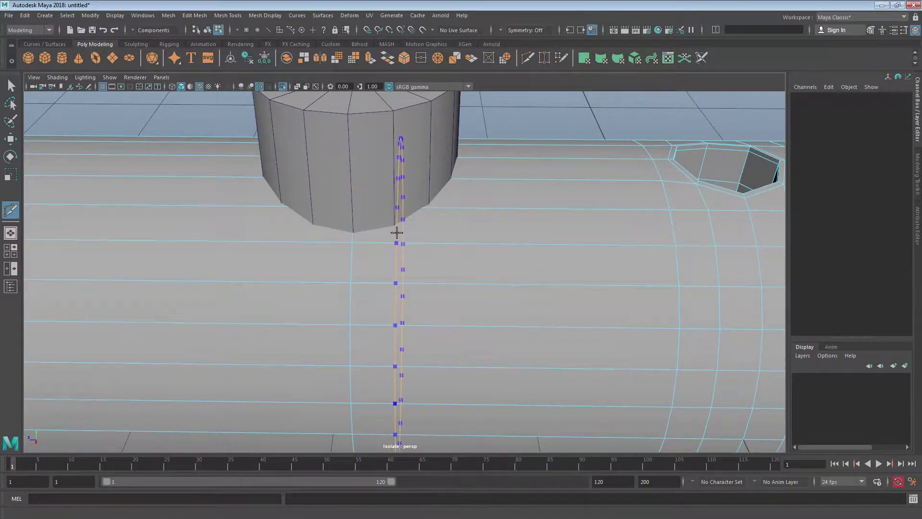
pyautogui.keyDown('ctrl'); pyautogui.click(394, 233); pyautogui.keyUp('ctrl')
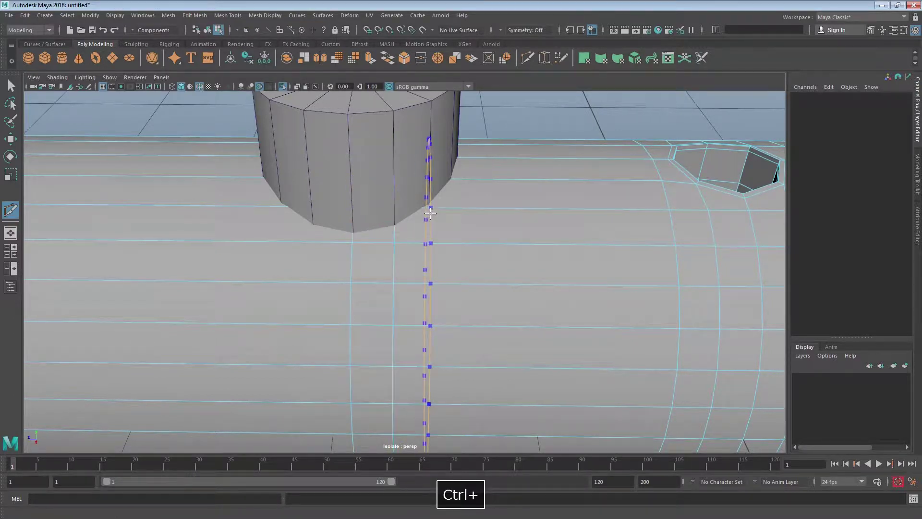
# Insert three more edge loops around the pipe at the cylinder's remaining corners on the side facing the round hole.
pyautogui.keyDown('alt'); pyautogui.moveTo(425, 218); pyautogui.dragTo(431, 235); pyautogui.keyUp('alt')
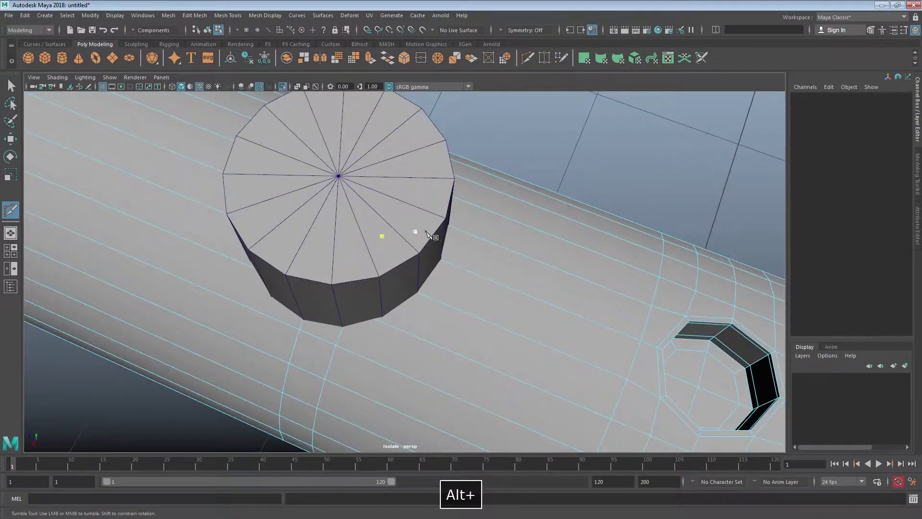
pyautogui.keyDown('alt'); pyautogui.moveTo(431, 235); pyautogui.dragTo(578, 365, button='right'); pyautogui.keyUp('alt')
pyautogui.keyDown('alt'); pyautogui.moveTo(578, 365); pyautogui.dragTo(403, 232, button='middle'); pyautogui.keyUp('alt')
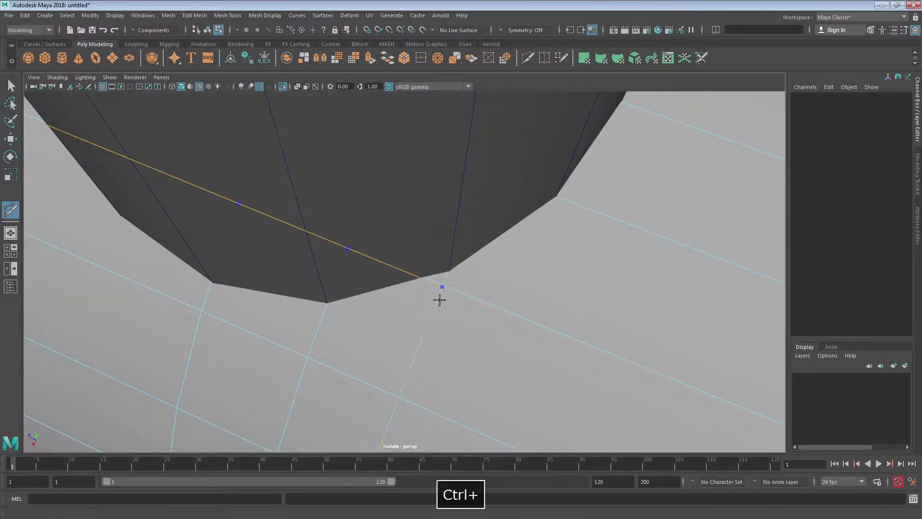
pyautogui.keyDown('alt'); pyautogui.moveTo(262, 298); pyautogui.dragTo(328, 292); pyautogui.keyUp('alt')
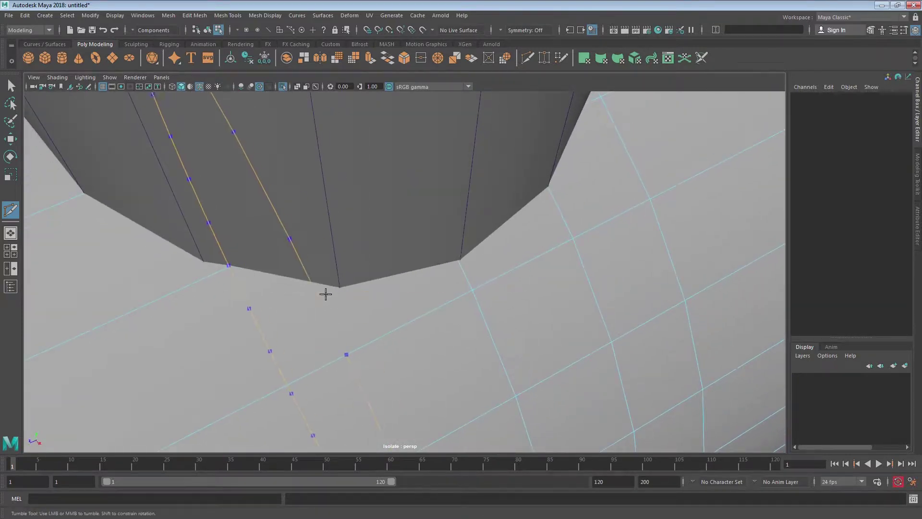
pyautogui.keyDown('alt'); pyautogui.moveTo(452, 260); pyautogui.dragTo(546, 224); pyautogui.keyUp('alt')
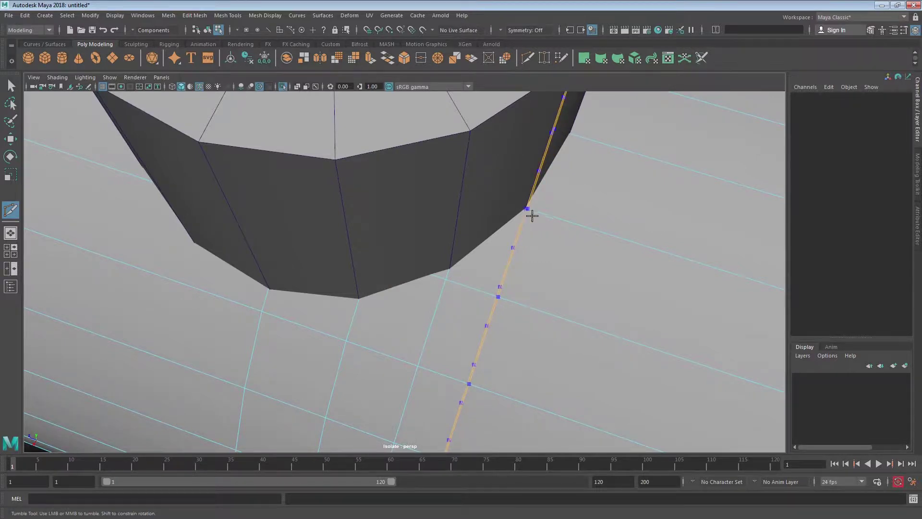
pyautogui.keyDown('alt'); pyautogui.moveTo(582, 216); pyautogui.dragTo(576, 216); pyautogui.keyUp('alt')
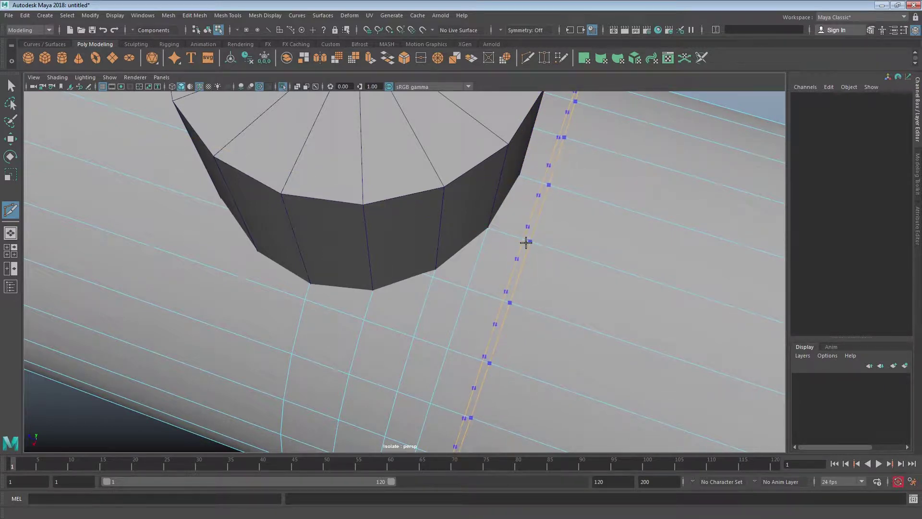
pyautogui.keyDown('ctrl'); pyautogui.click(526, 242); pyautogui.keyUp('ctrl')
# Insert four edge loops around the pipe at the cylinder's corners on the side away from the round hole.
pyautogui.keyDown('alt'); pyautogui.moveTo(377, 294); pyautogui.dragTo(386, 267, button='middle'); pyautogui.keyUp('alt')
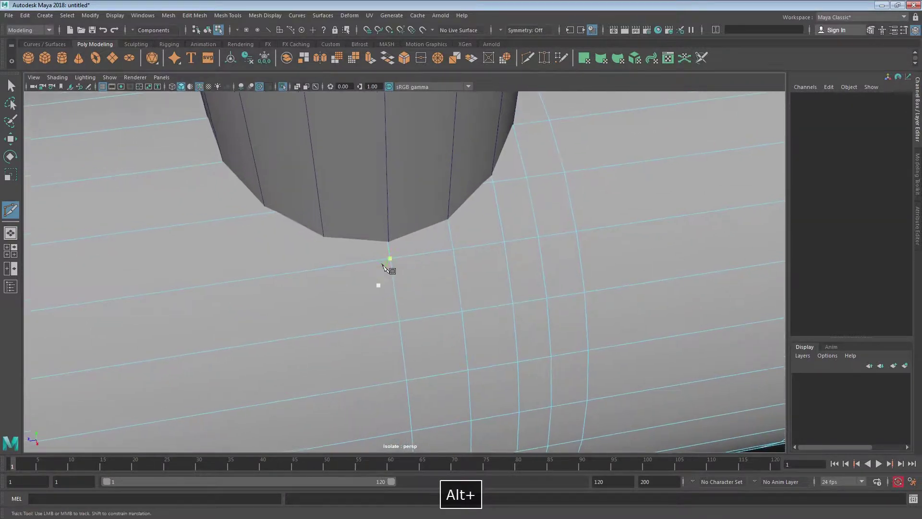
pyautogui.keyDown('alt'); pyautogui.moveTo(386, 268); pyautogui.dragTo(358, 281); pyautogui.keyUp('alt')
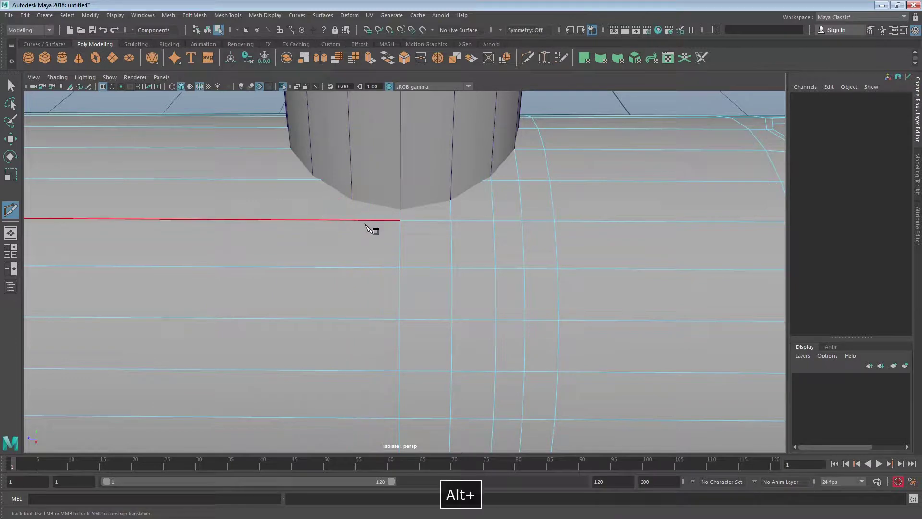
pyautogui.keyDown('alt'); pyautogui.moveTo(373, 222); pyautogui.dragTo(459, 263); pyautogui.keyUp('alt')
pyautogui.keyDown('alt'); pyautogui.moveTo(459, 263); pyautogui.dragTo(446, 278, button='right'); pyautogui.keyUp('alt')
pyautogui.press('ctrl')
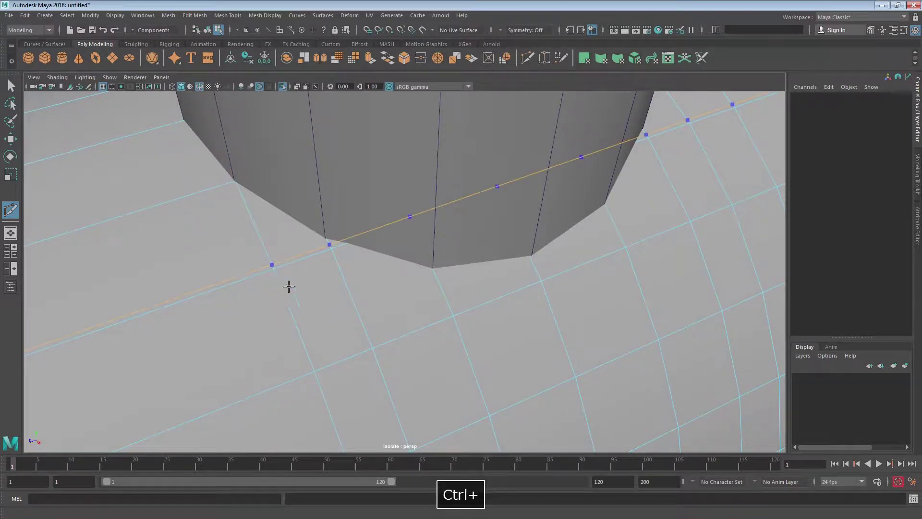
pyautogui.keyDown('alt'); pyautogui.moveTo(237, 264); pyautogui.dragTo(256, 221); pyautogui.keyUp('alt')
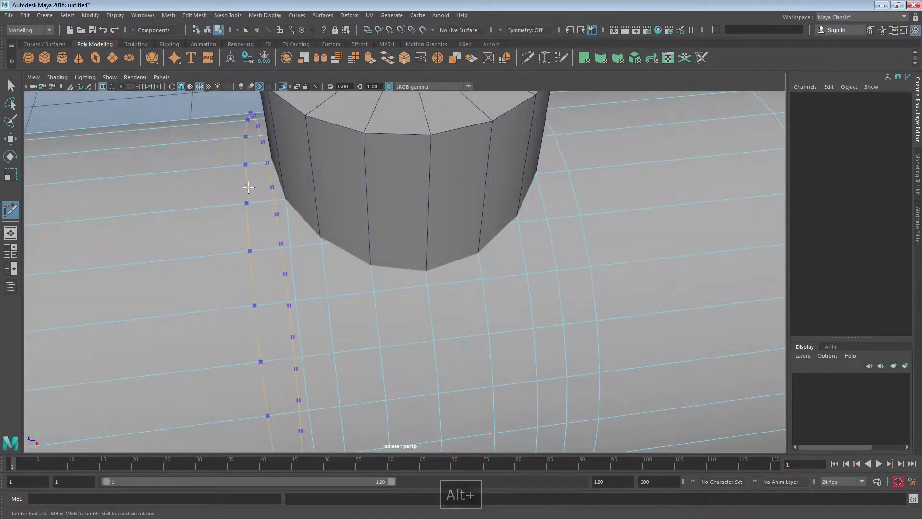
pyautogui.keyDown('ctrl'); pyautogui.click(253, 186); pyautogui.keyUp('ctrl')
# Select the two outermost new edge loops and, in the top view, snap them along Z to center on the cylinder's middle vertex.
pyautogui.keyDown('alt'); pyautogui.moveTo(521, 276); pyautogui.dragTo(529, 288); pyautogui.keyUp('alt')
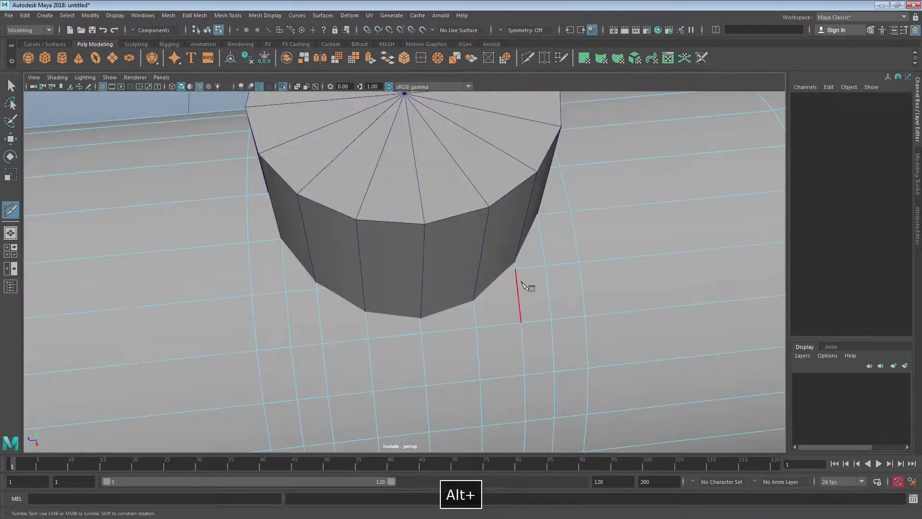
pyautogui.press('q')
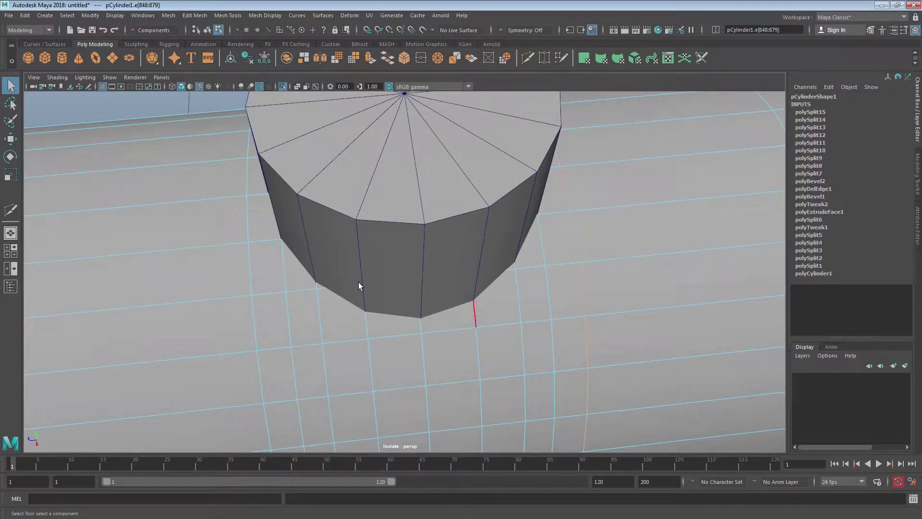
pyautogui.keyDown('shift'); pyautogui.doubleClick(248, 259); pyautogui.keyUp('shift')
pyautogui.press('w')
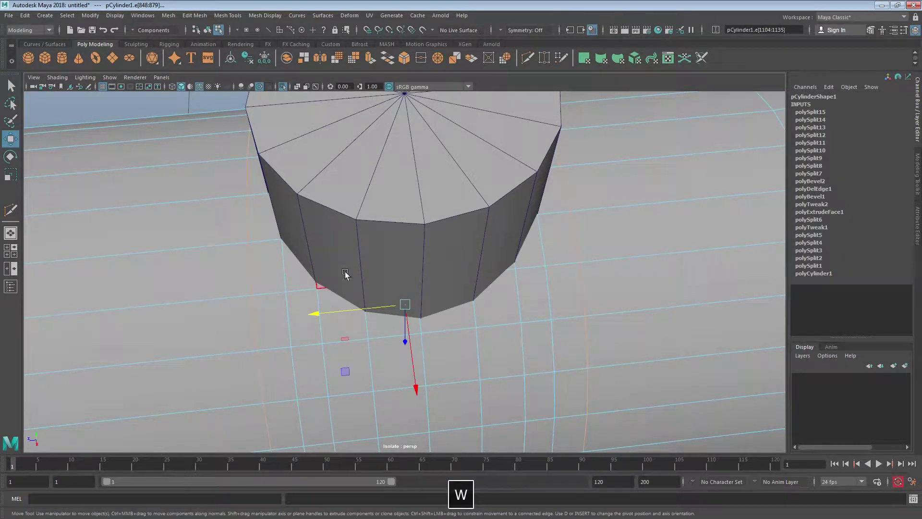
pyautogui.press('space')
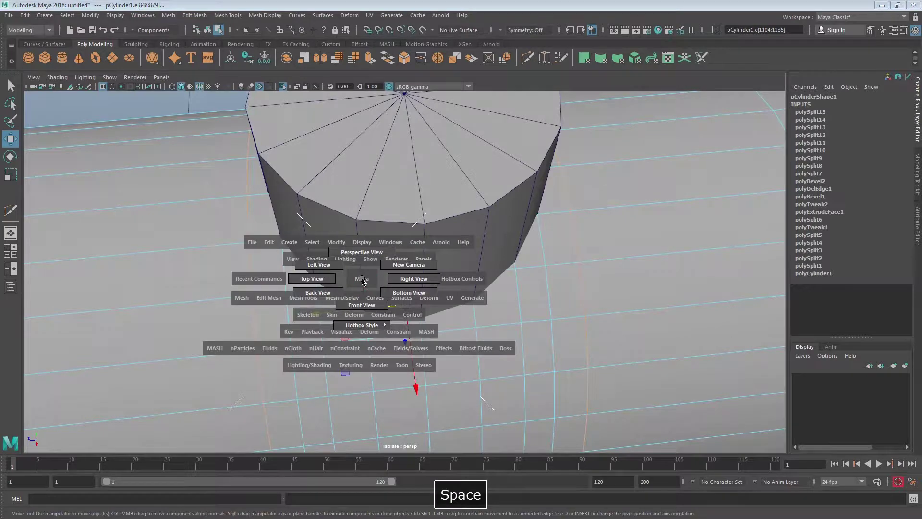
pyautogui.moveTo(282, 278); pyautogui.dragTo(280, 276)
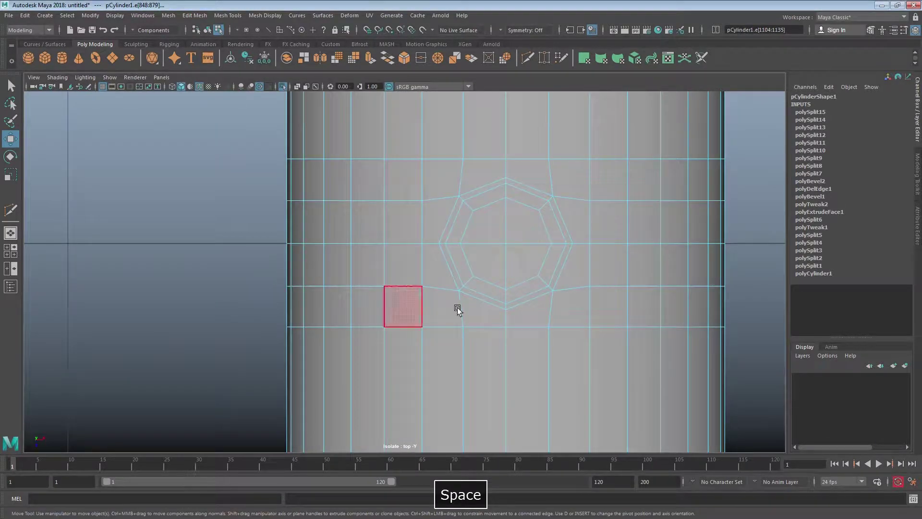
pyautogui.press('f')
pyautogui.keyDown('alt'); pyautogui.moveTo(456, 321); pyautogui.dragTo(547, 306, button='right'); pyautogui.keyUp('alt')
pyautogui.keyDown('alt'); pyautogui.moveTo(351, 319); pyautogui.dragTo(385, 278, button='right'); pyautogui.keyUp('alt')
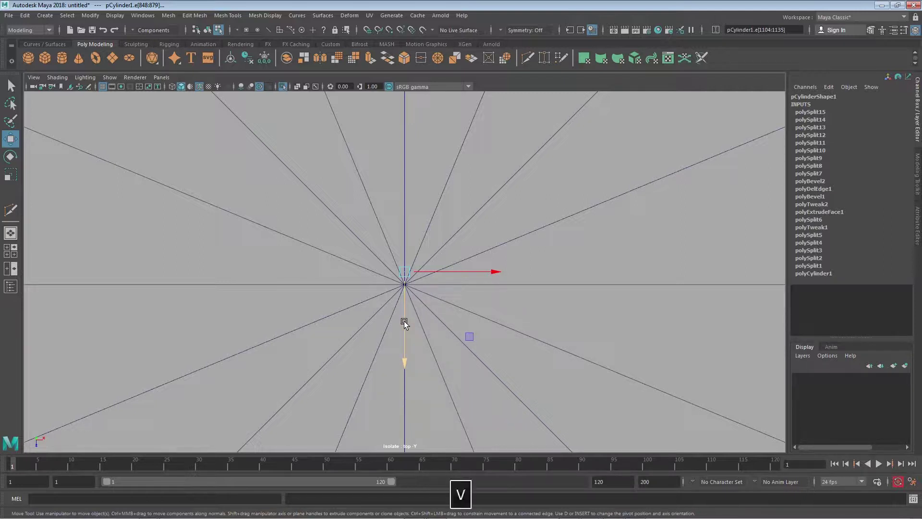
pyautogui.moveTo(404, 297); pyautogui.dragTo(406, 287)
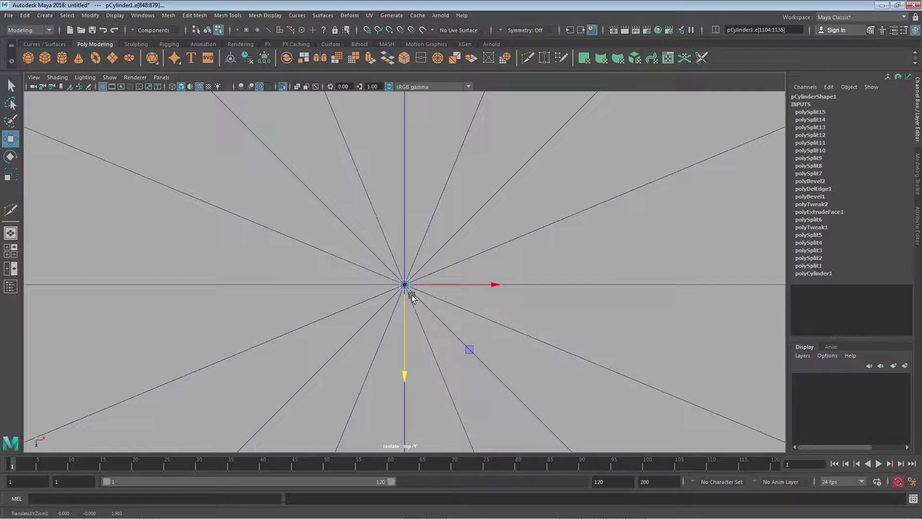
pyautogui.press('space')
pyautogui.moveTo(416, 236); pyautogui.dragTo(555, 109)
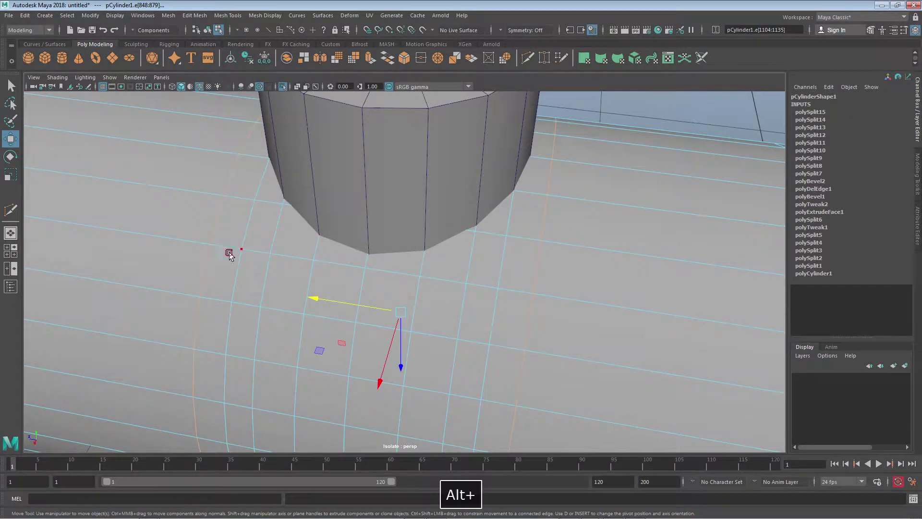
# Snap the second edge loop in from the side away from the hole along Z onto the cylinder's corner in wireframe top view.
pyautogui.keyDown('alt'); pyautogui.moveTo(229, 252); pyautogui.dragTo(264, 255); pyautogui.keyUp('alt')
pyautogui.keyDown('alt'); pyautogui.moveTo(266, 217); pyautogui.dragTo(405, 268); pyautogui.keyUp('alt')
pyautogui.keyDown('alt'); pyautogui.moveTo(405, 268); pyautogui.dragTo(482, 253, button='right'); pyautogui.keyUp('alt')
pyautogui.doubleClick(477, 252)
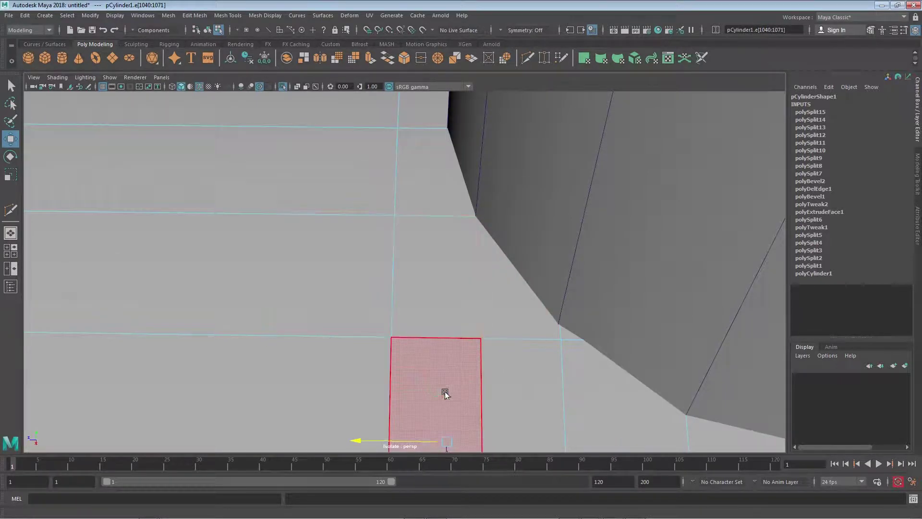
pyautogui.keyDown('alt'); pyautogui.moveTo(443, 391); pyautogui.dragTo(434, 381); pyautogui.keyUp('alt')
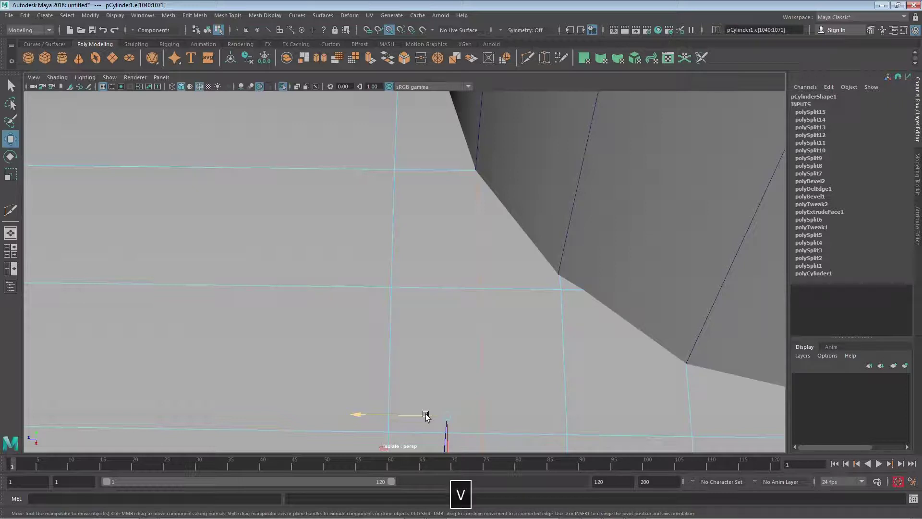
pyautogui.moveTo(426, 416); pyautogui.dragTo(479, 208)
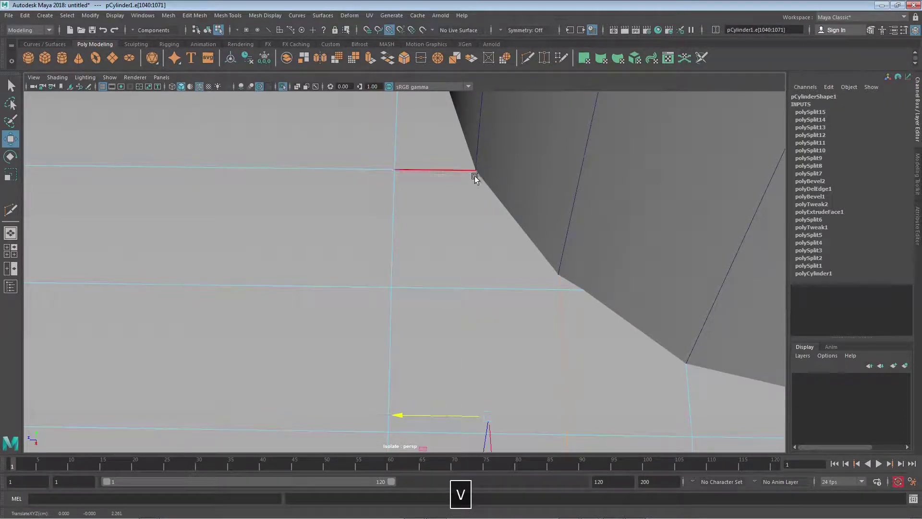
pyautogui.press('x')
pyautogui.press('space')
pyautogui.moveTo(469, 218); pyautogui.dragTo(374, 231)
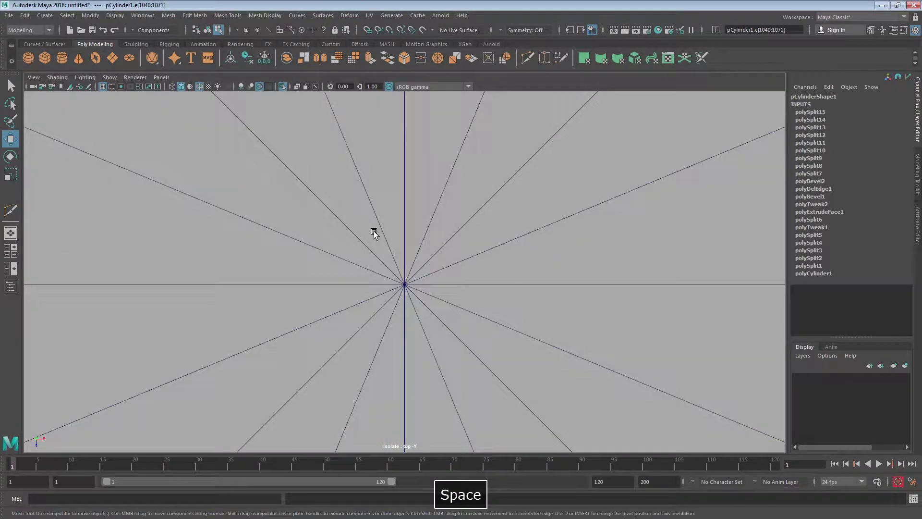
pyautogui.keyDown('alt'); pyautogui.moveTo(507, 356); pyautogui.dragTo(531, 201, button='right'); pyautogui.keyUp('alt')
pyautogui.press('4')
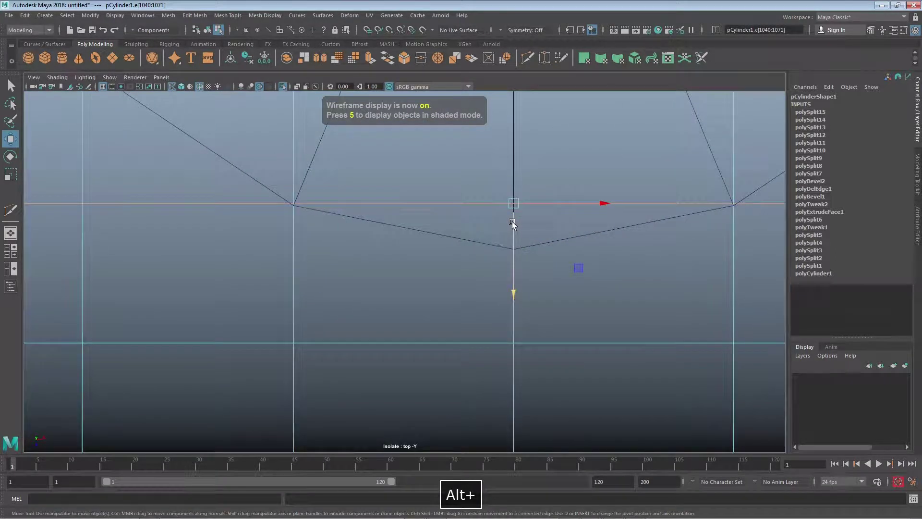
pyautogui.press('v')
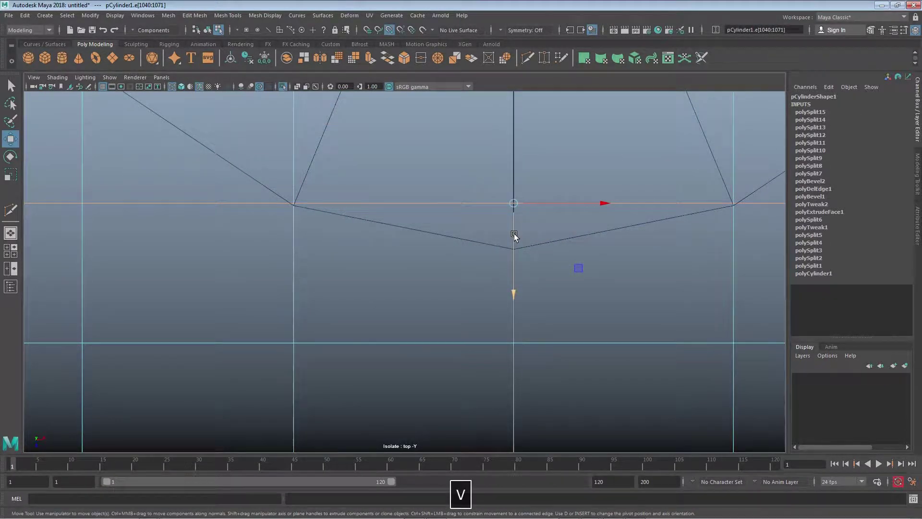
pyautogui.moveTo(513, 204); pyautogui.dragTo(258, 185)
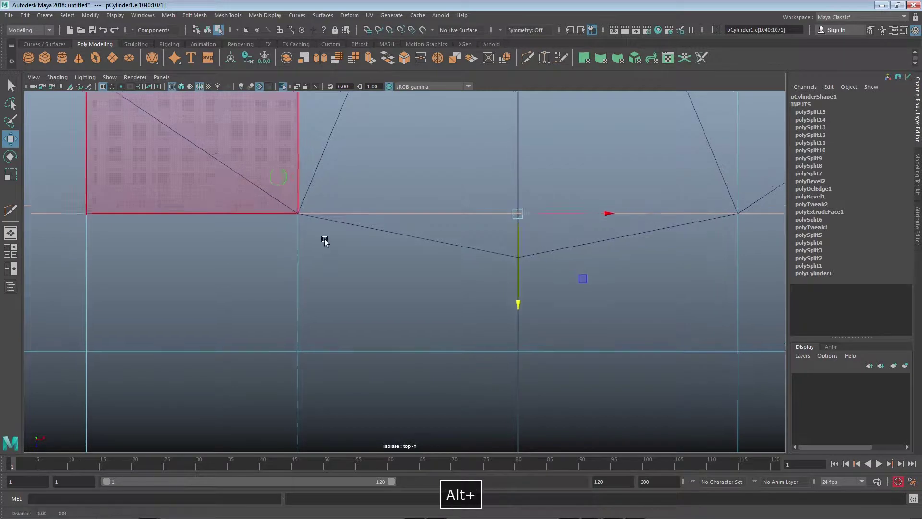
# Snap the next edge loop inward along Z onto the cylinder's following corner at Z 2.264.
pyautogui.keyDown('alt'); pyautogui.moveTo(323, 240); pyautogui.dragTo(243, 257, button='right'); pyautogui.keyUp('alt')
pyautogui.doubleClick(299, 267)
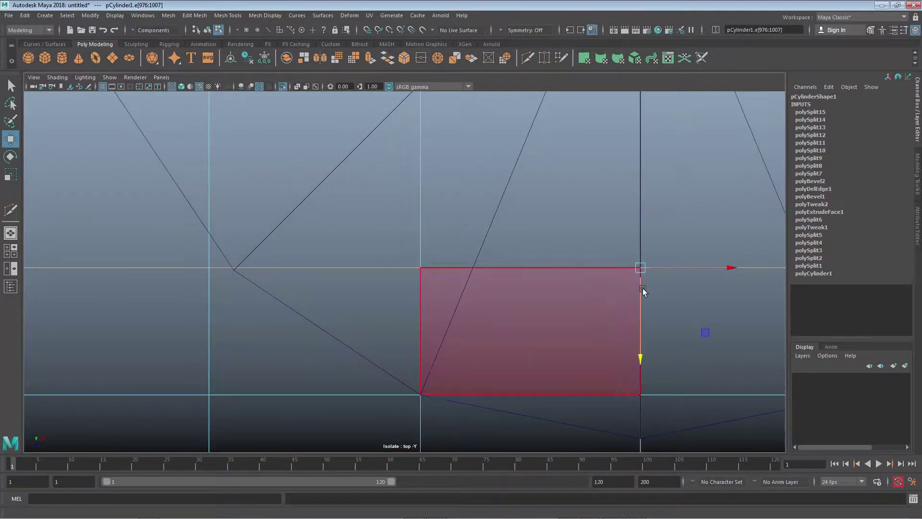
pyautogui.press('v')
pyautogui.moveTo(642, 296); pyautogui.dragTo(189, 240)
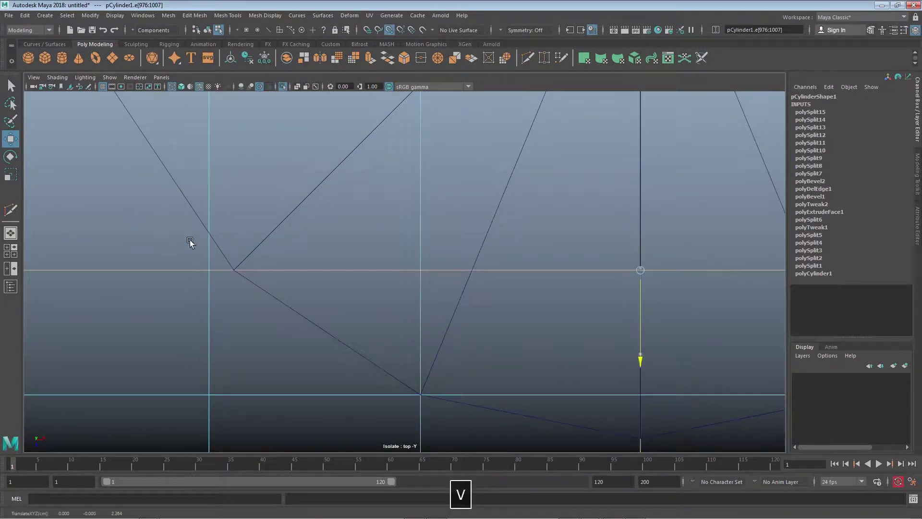
# Snap the next edge loop onto the cylinder's corner at Z 2.098 and the middle loop onto its center at Z 1.903.
pyautogui.keyDown('alt'); pyautogui.moveTo(264, 202); pyautogui.dragTo(298, 302, button='middle'); pyautogui.keyUp('alt')
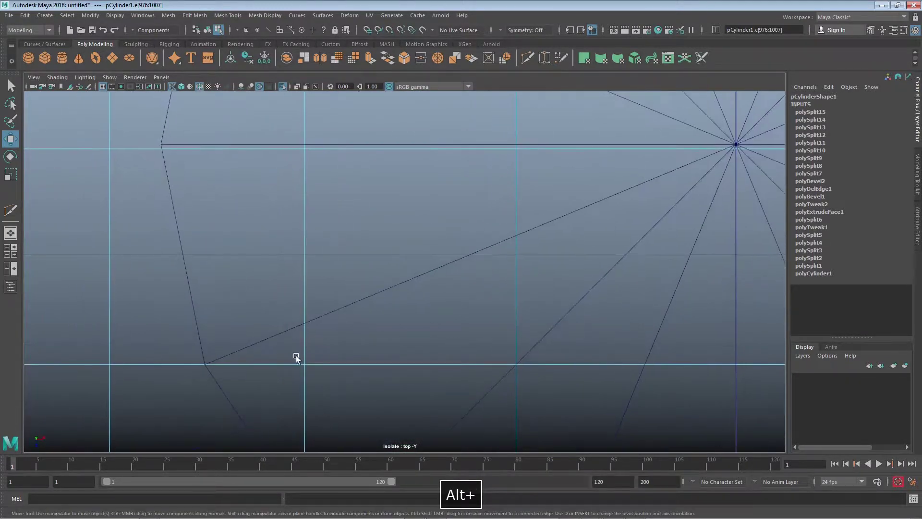
pyautogui.doubleClick(246, 364)
pyautogui.press('c')
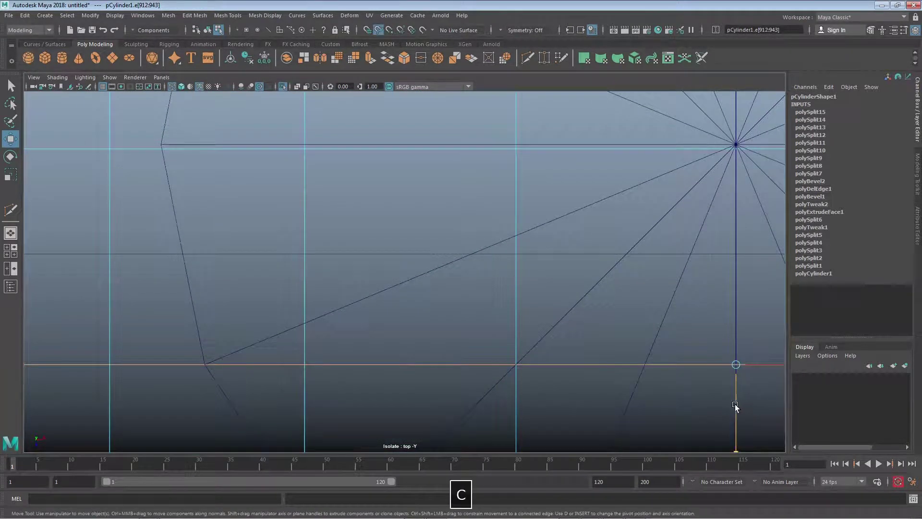
pyautogui.press('v')
pyautogui.moveTo(733, 404); pyautogui.dragTo(216, 362)
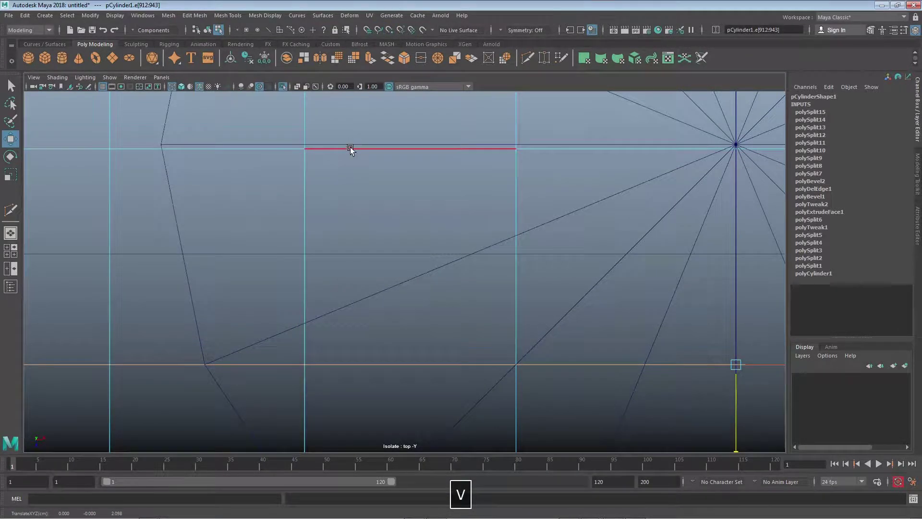
pyautogui.doubleClick(350, 148)
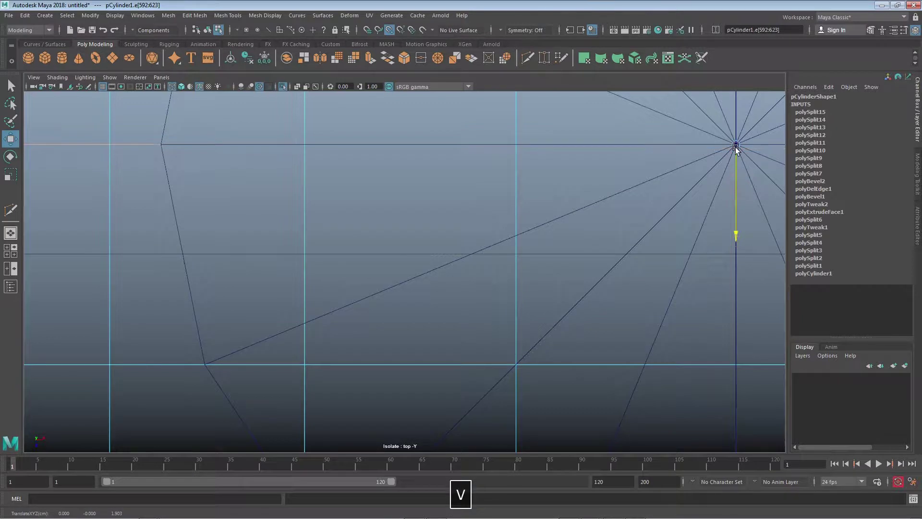
pyautogui.keyDown('alt'); pyautogui.moveTo(387, 169); pyautogui.dragTo(349, 191, button='middle'); pyautogui.keyUp('alt')
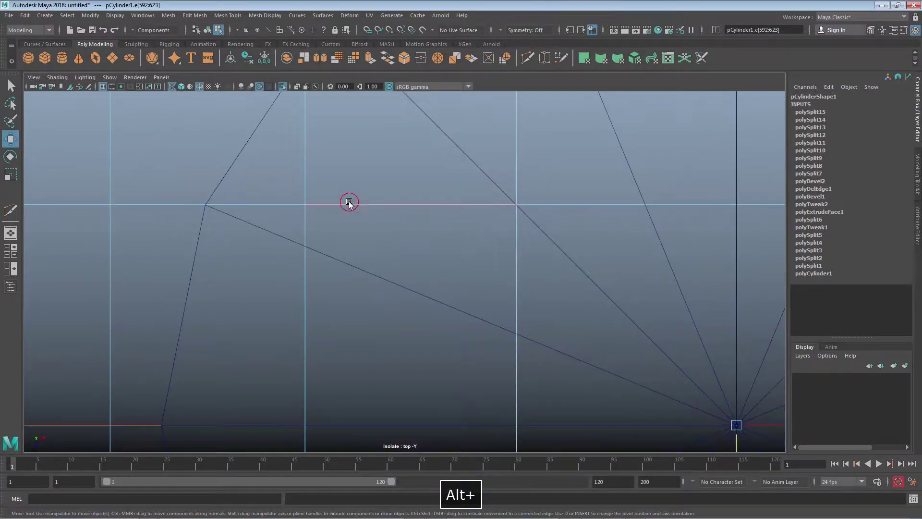
# Snap the next two pipe edge loops along Z onto the cylinder's two following corners in the wireframe top view.
pyautogui.moveTo(349, 202); pyautogui.dragTo(736, 243)
pyautogui.press('v')
pyautogui.keyDown('alt'); pyautogui.moveTo(314, 195); pyautogui.dragTo(278, 348, button='middle'); pyautogui.keyUp('alt')
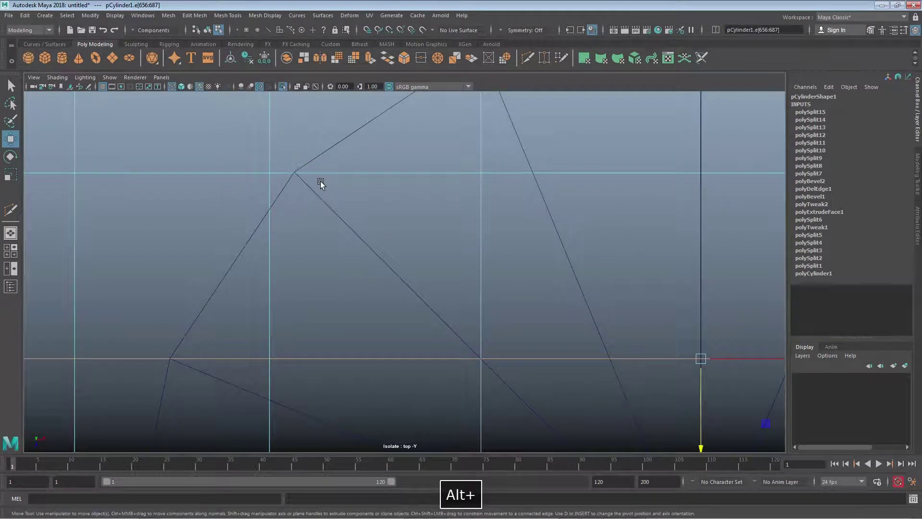
pyautogui.doubleClick(321, 173)
pyautogui.press('v')
pyautogui.moveTo(429, 218); pyautogui.dragTo(700, 214)
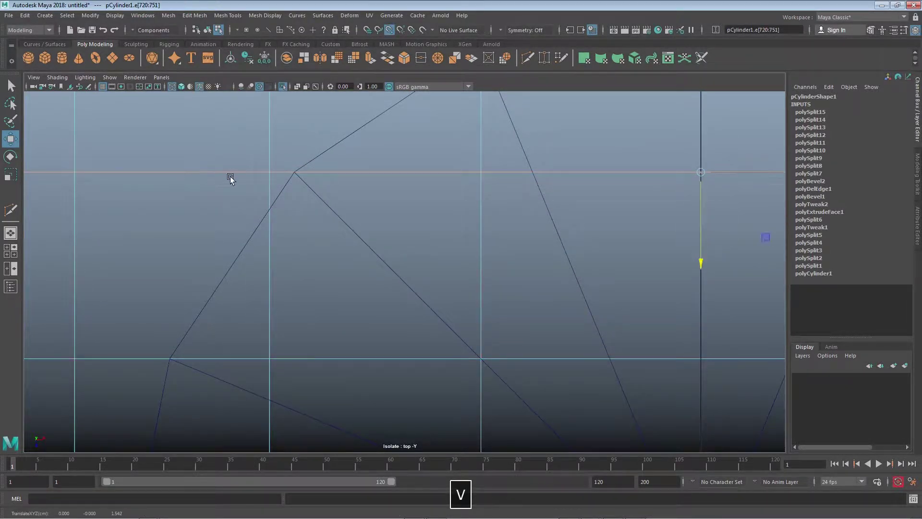
pyautogui.keyDown('alt'); pyautogui.moveTo(281, 210); pyautogui.dragTo(284, 253, button='middle'); pyautogui.keyUp('alt')
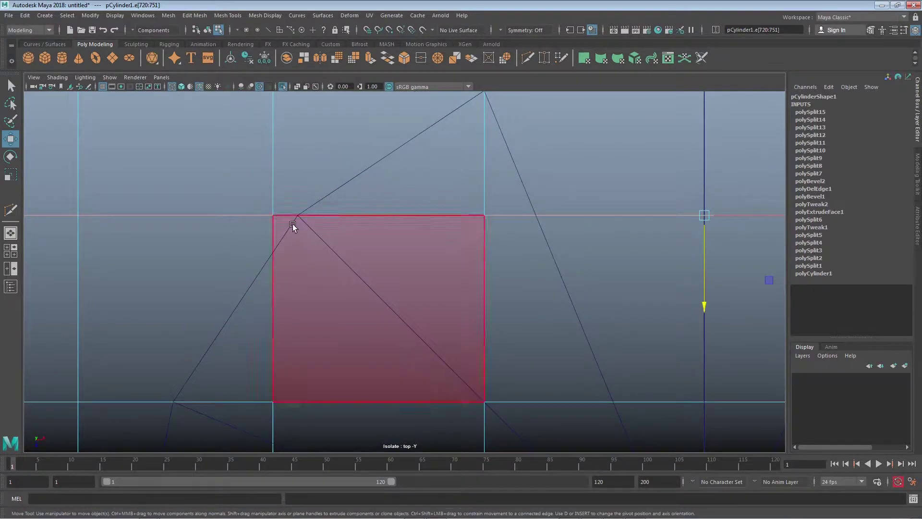
# Examine in shaded perspective view how the pipe's edge loops line up with the cylinder's corners where it meets the pipe.
pyautogui.scroll(-5, 344, 297)
pyautogui.press('space')
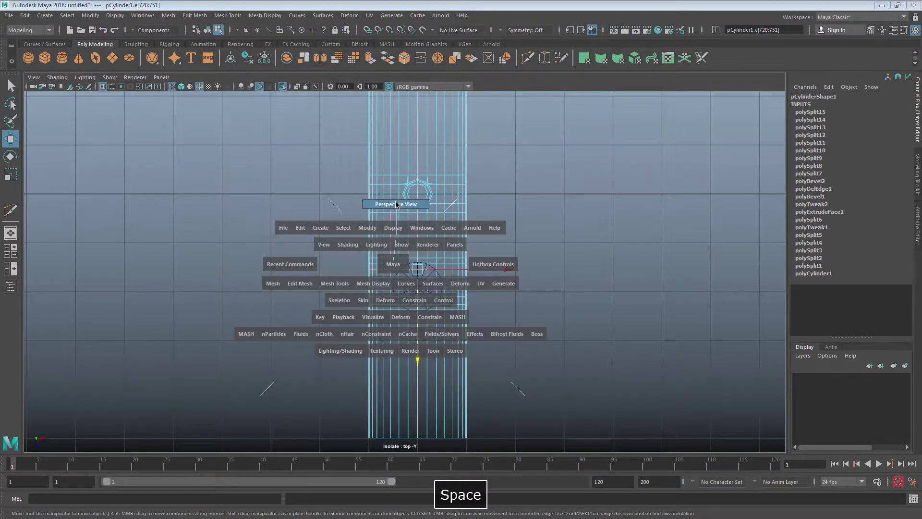
pyautogui.moveTo(394, 260)
pyautogui.mouseDown()
pyautogui.moveTo(356, 253)
pyautogui.moveTo(70, 266)
pyautogui.moveTo(234, 295)
pyautogui.moveTo(84, 279)
pyautogui.moveTo(358, 257)
pyautogui.moveTo(397, 264)
pyautogui.moveTo(395, 274)
pyautogui.mouseUp()
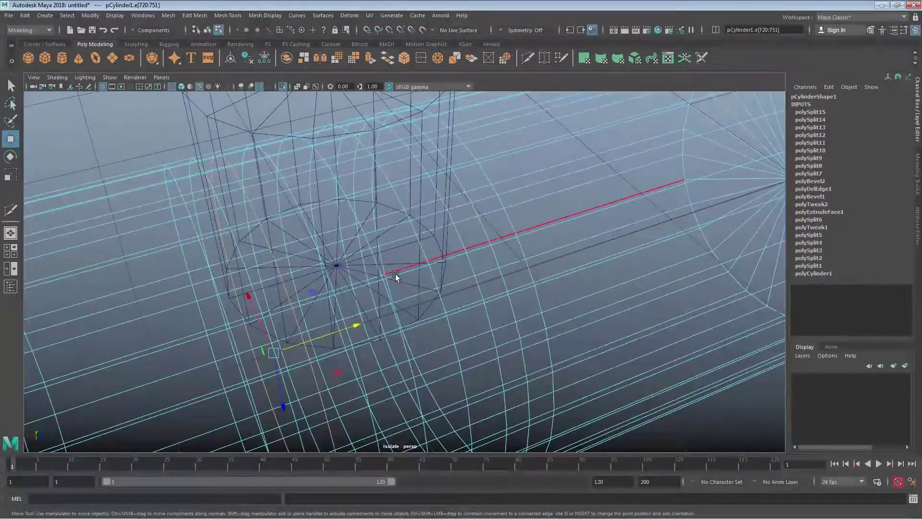
pyautogui.press('5')
pyautogui.moveTo(391, 264)
pyautogui.keyDown('alt'); pyautogui.mouseDown(button='right')
pyautogui.moveTo(445, 273)
pyautogui.moveTo(443, 264)
pyautogui.moveTo(250, 264)
pyautogui.moveTo(90, 204)
pyautogui.moveTo(63, 164)
pyautogui.mouseUp(button='right'); pyautogui.keyUp('alt')
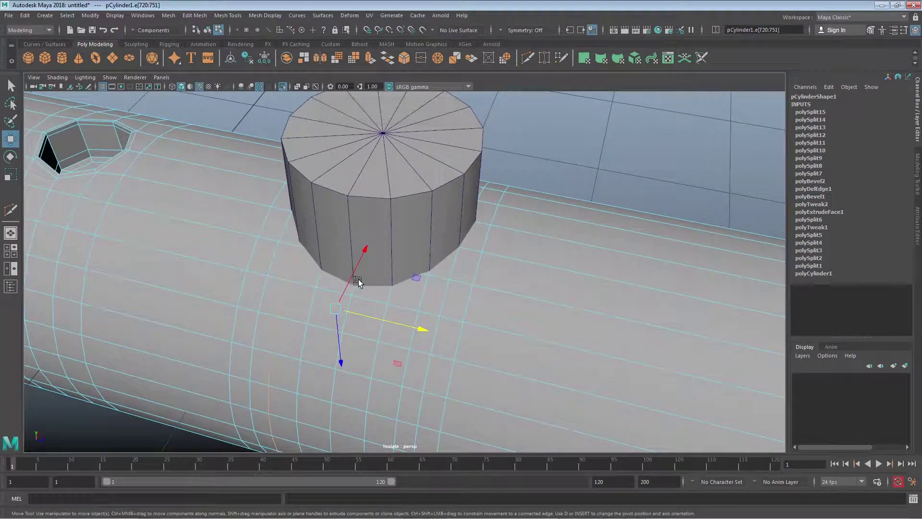
pyautogui.keyDown('alt'); pyautogui.moveTo(354, 315); pyautogui.dragTo(381, 298); pyautogui.keyUp('alt')
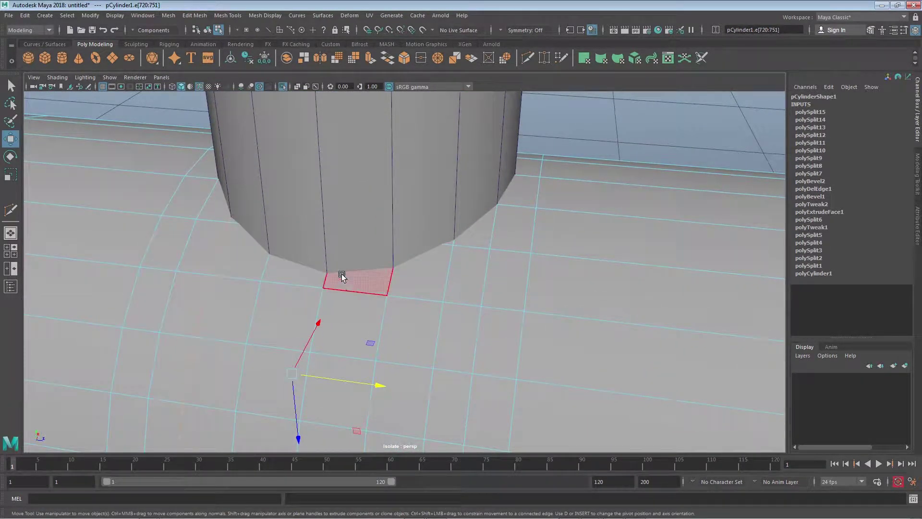
pyautogui.keyDown('alt'); pyautogui.moveTo(319, 288); pyautogui.dragTo(304, 288); pyautogui.keyUp('alt')
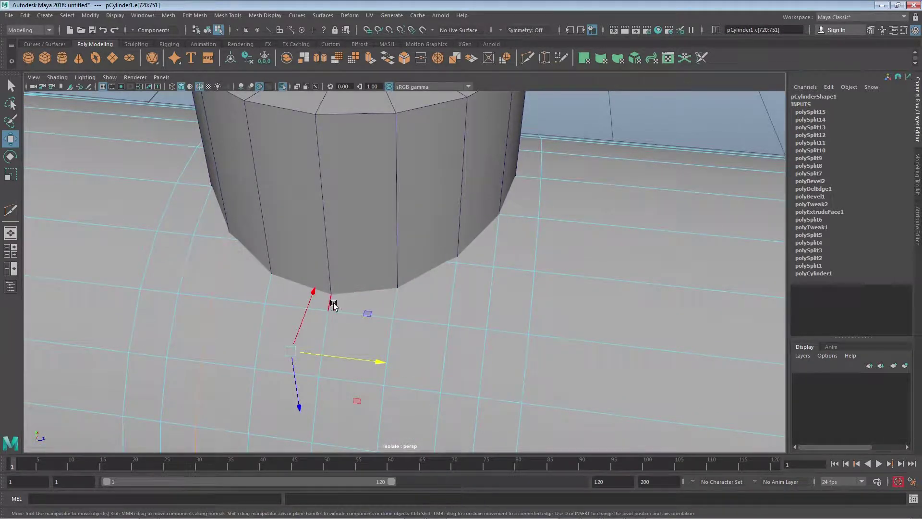
pyautogui.keyDown('alt'); pyautogui.moveTo(308, 380); pyautogui.dragTo(457, 318); pyautogui.keyUp('alt')
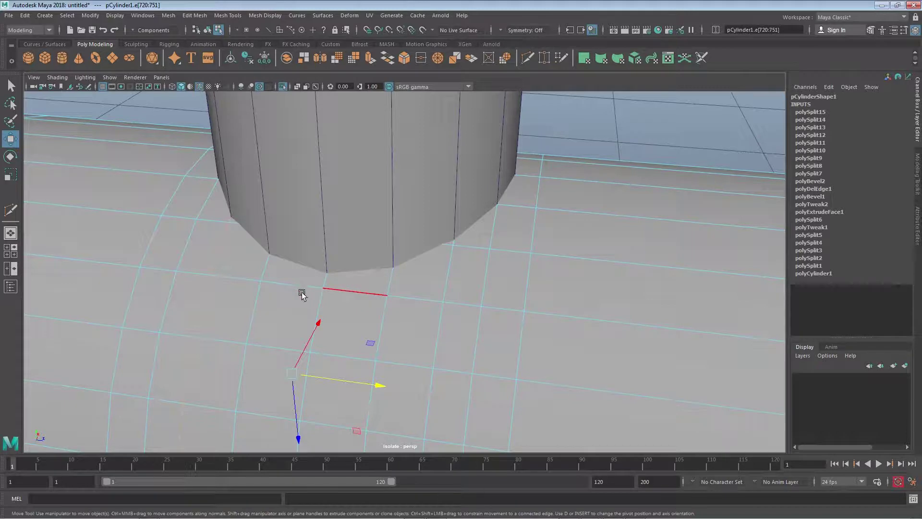
pyautogui.keyDown('alt'); pyautogui.moveTo(302, 295); pyautogui.dragTo(365, 315); pyautogui.keyUp('alt')
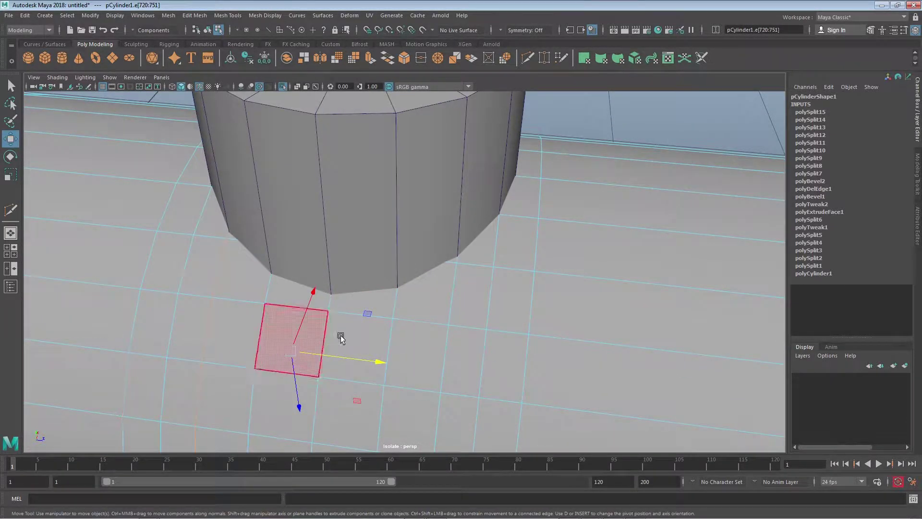
# Start a Multi-Cut on the horizontal cylinder's surface, placing the first points where its edges meet the upright cylinder's base.
pyautogui.keyDown('ctrl'); pyautogui.rightClick(335, 307); pyautogui.keyUp('ctrl')
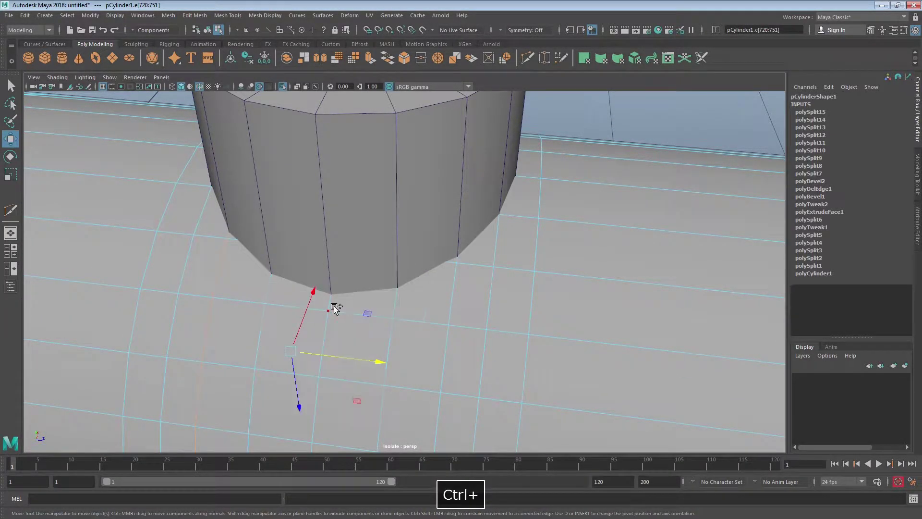
pyautogui.keyDown('shift'); pyautogui.rightClick(335, 299); pyautogui.keyUp('shift')
pyautogui.click(281, 298)
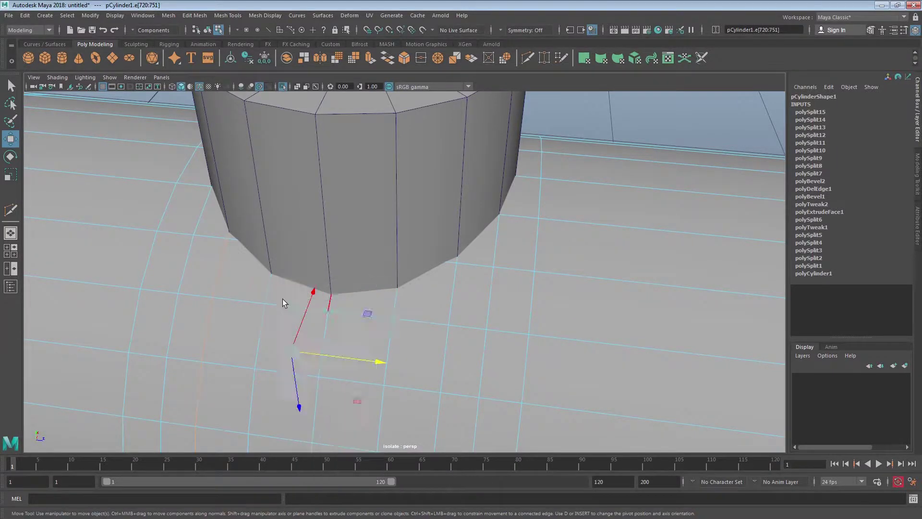
pyautogui.keyDown('alt'); pyautogui.moveTo(294, 318); pyautogui.dragTo(346, 340, button='right'); pyautogui.keyUp('alt')
pyautogui.keyDown('alt'); pyautogui.moveTo(345, 340); pyautogui.dragTo(205, 284); pyautogui.keyUp('alt')
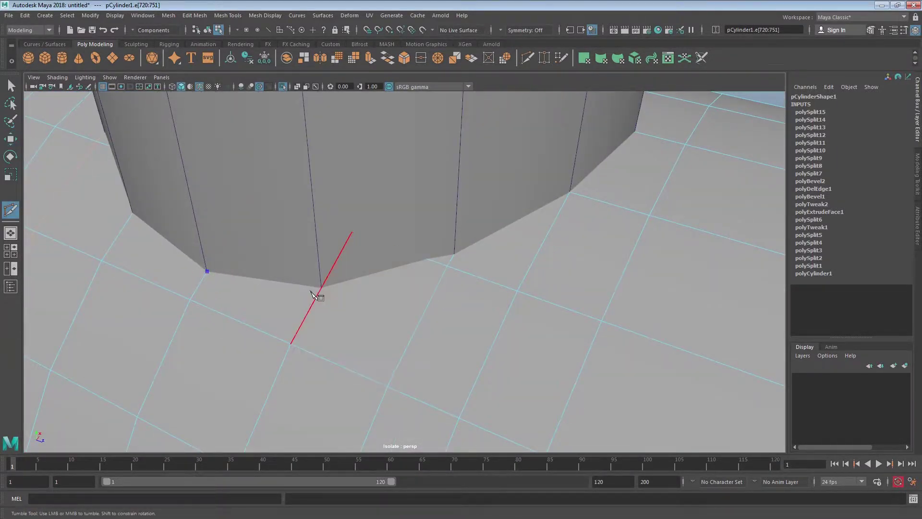
pyautogui.click(327, 287)
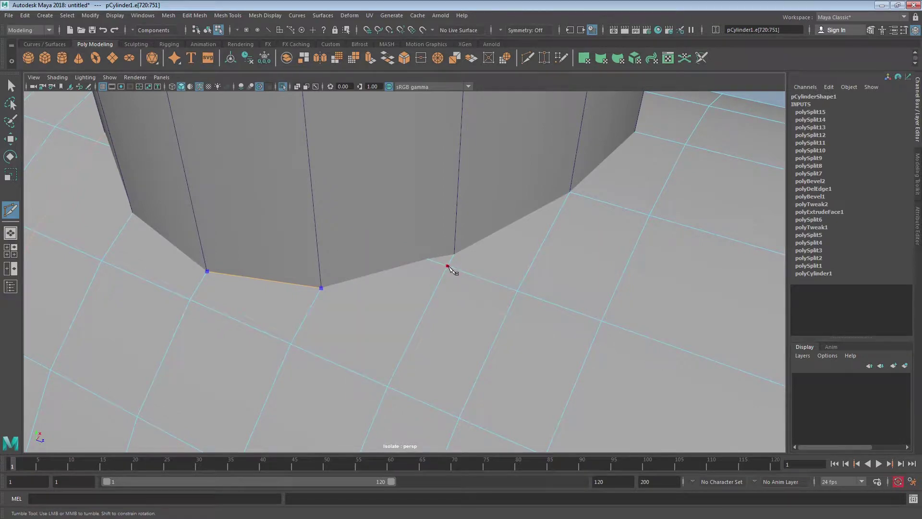
pyautogui.click(448, 266)
pyautogui.keyDown('alt'); pyautogui.moveTo(570, 274); pyautogui.dragTo(516, 278); pyautogui.keyUp('alt')
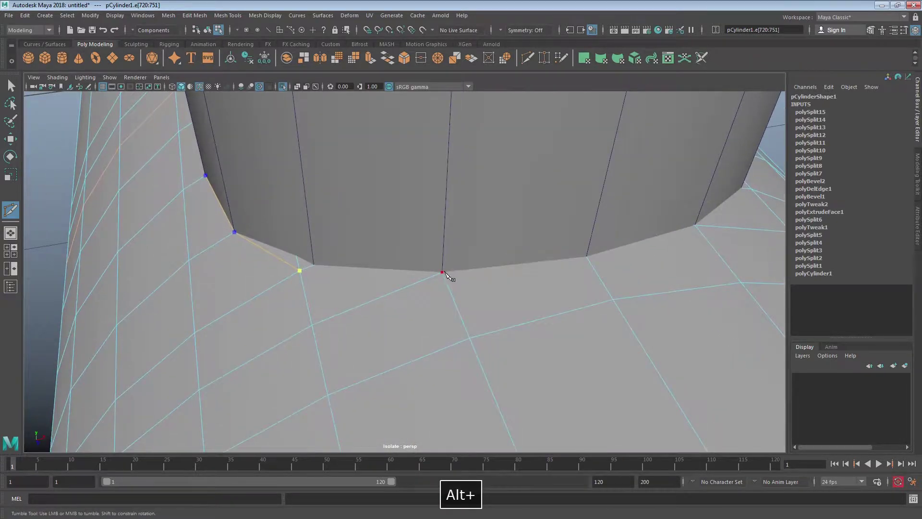
# Continue the cut around the upright cylinder's base, placing points on the grid edges and vertices closest to its outline.
pyautogui.keyDown('alt'); pyautogui.moveTo(447, 277); pyautogui.dragTo(494, 291); pyautogui.keyUp('alt')
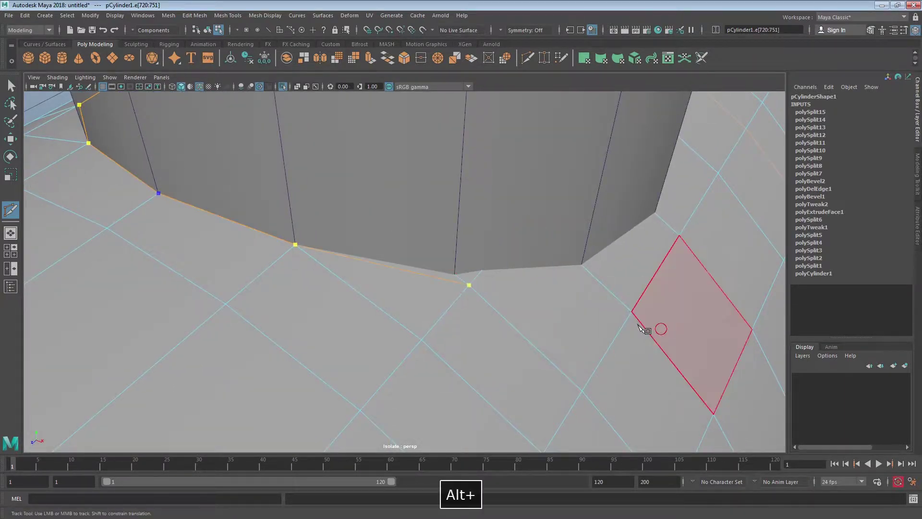
pyautogui.keyDown('alt'); pyautogui.moveTo(657, 325); pyautogui.dragTo(480, 274); pyautogui.keyUp('alt')
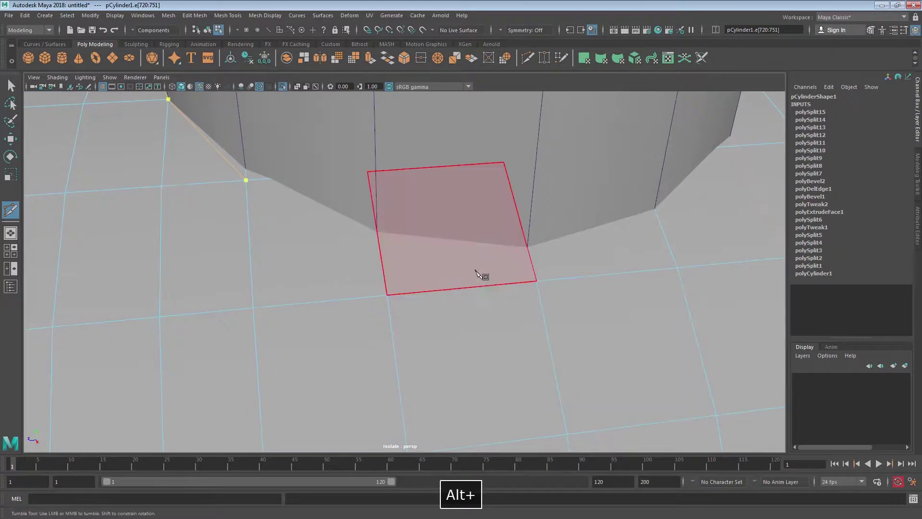
pyautogui.click(387, 229)
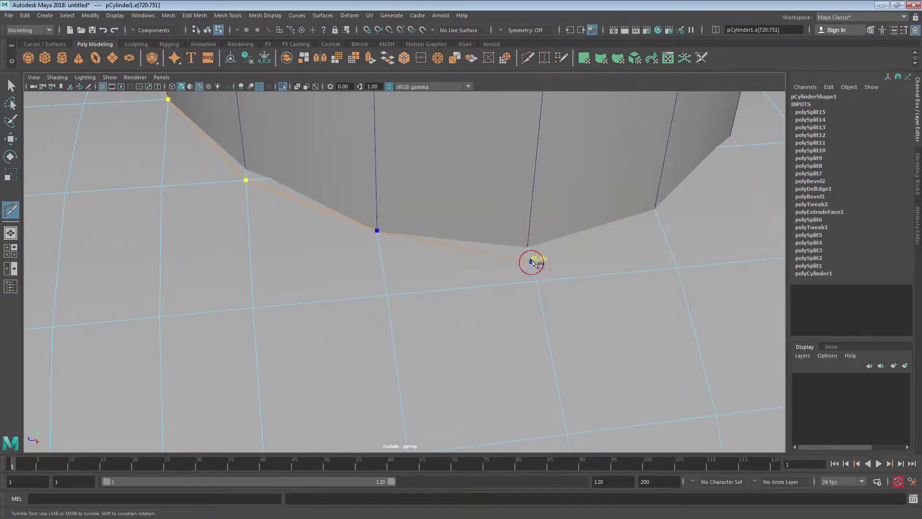
pyautogui.keyDown('alt'); pyautogui.moveTo(654, 259); pyautogui.dragTo(586, 267); pyautogui.keyUp('alt')
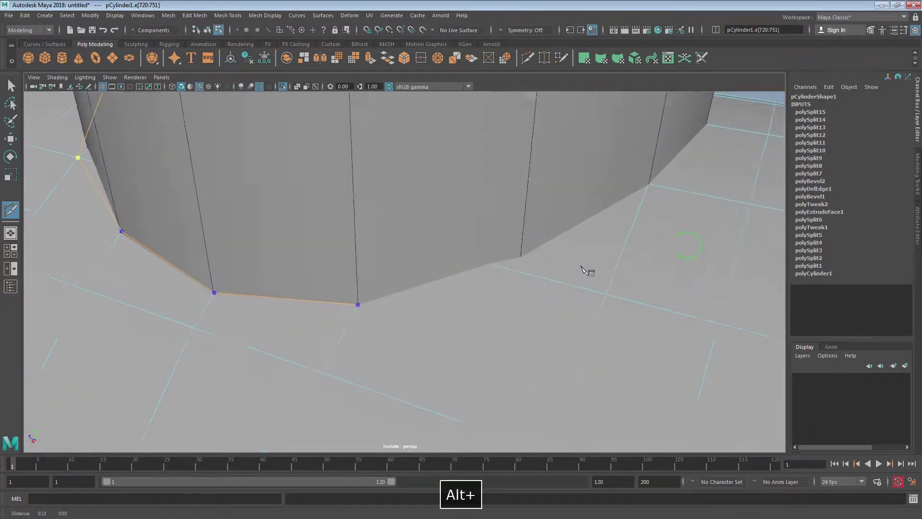
pyautogui.keyDown('alt'); pyautogui.moveTo(586, 267); pyautogui.dragTo(432, 274, button='middle'); pyautogui.keyUp('alt')
pyautogui.keyDown('alt'); pyautogui.moveTo(573, 280); pyautogui.dragTo(406, 235); pyautogui.keyUp('alt')
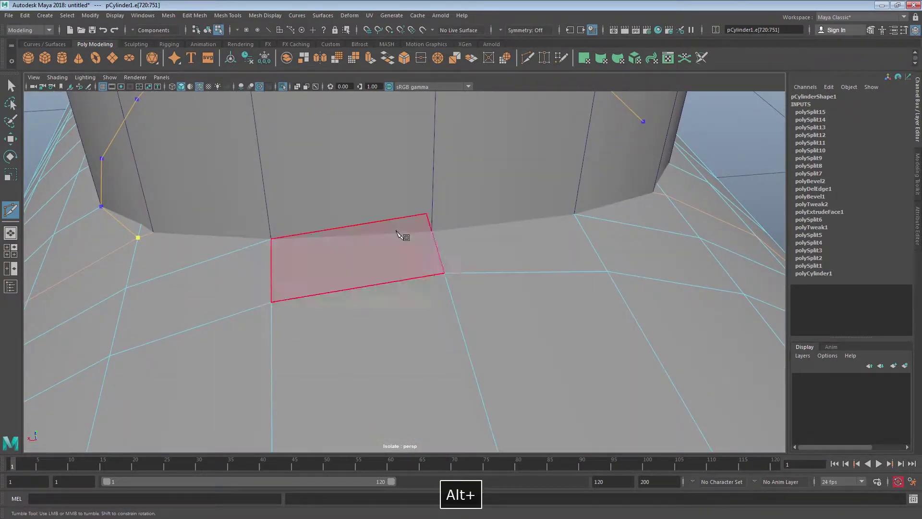
pyautogui.click(272, 239)
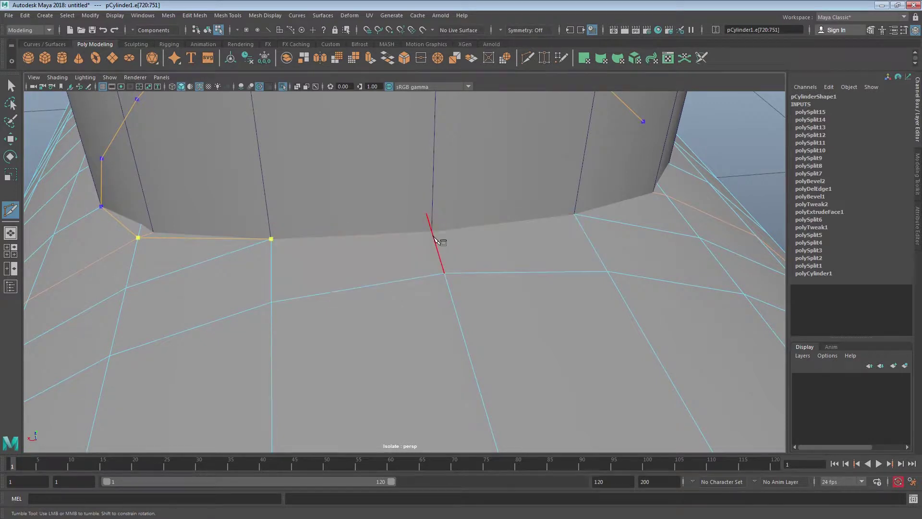
# Place the remaining cut points to close the loop around the upright cylinder's base and complete the cut.
pyautogui.keyDown('alt'); pyautogui.moveTo(456, 233); pyautogui.dragTo(488, 286); pyautogui.keyUp('alt')
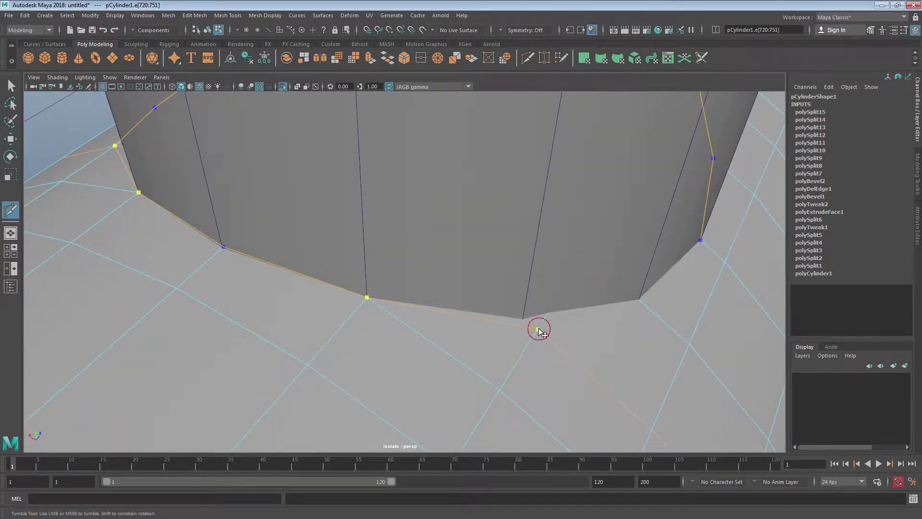
pyautogui.keyDown('alt'); pyautogui.moveTo(540, 330); pyautogui.dragTo(595, 344); pyautogui.keyUp('alt')
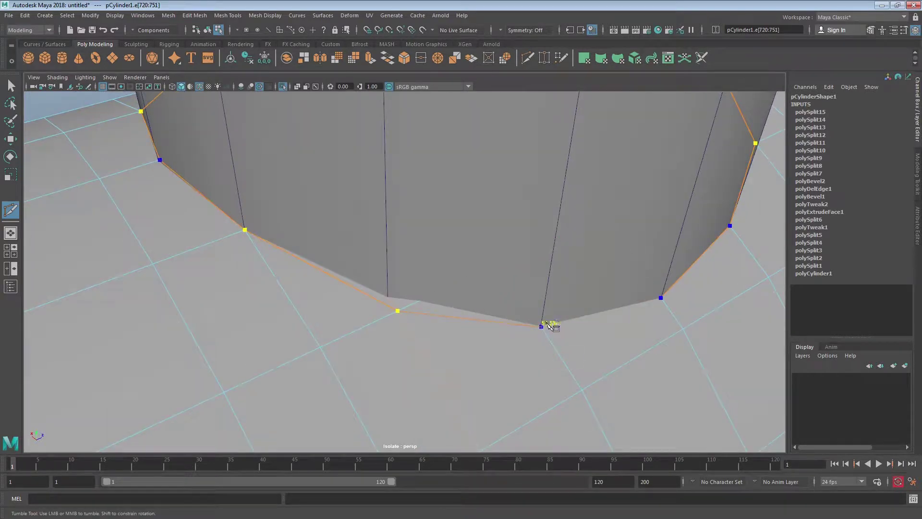
pyautogui.keyDown('alt'); pyautogui.moveTo(551, 324); pyautogui.dragTo(489, 380); pyautogui.keyUp('alt')
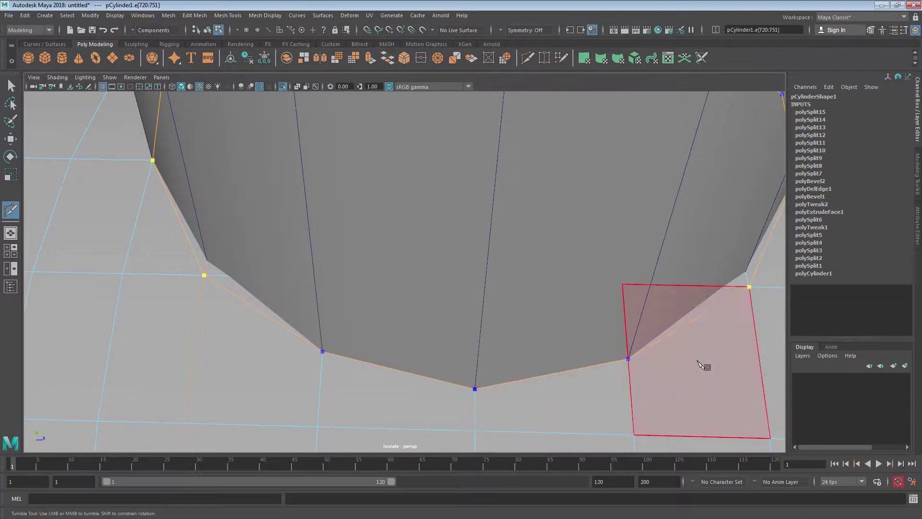
pyautogui.keyDown('alt'); pyautogui.moveTo(697, 365); pyautogui.dragTo(420, 312); pyautogui.keyUp('alt')
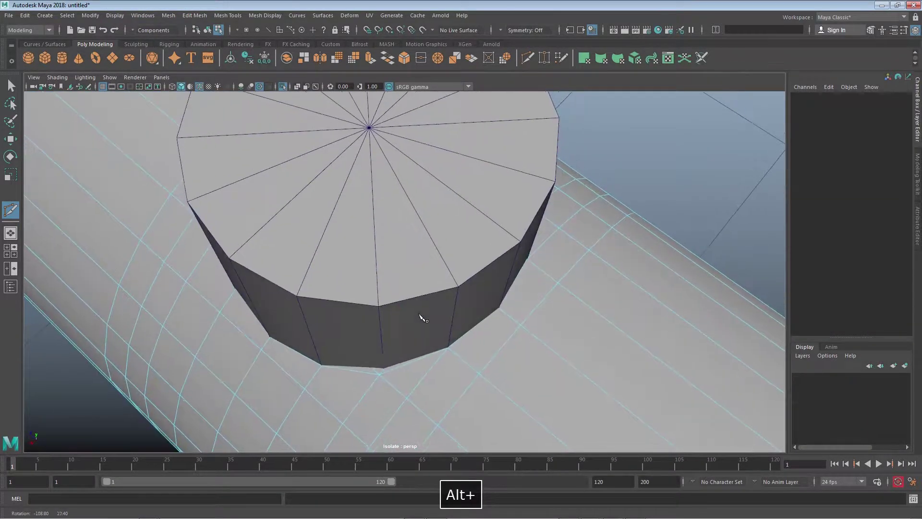
pyautogui.keyDown('alt'); pyautogui.moveTo(292, 336); pyautogui.dragTo(350, 346); pyautogui.keyUp('alt')
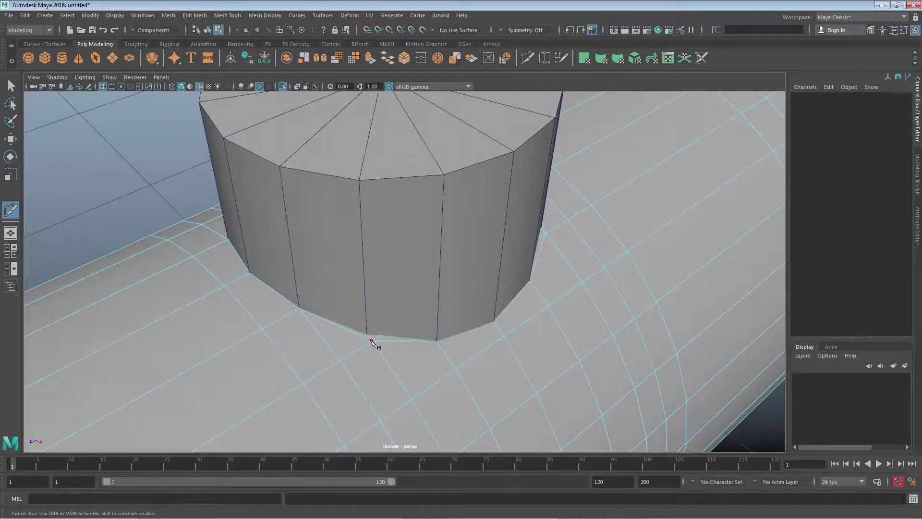
pyautogui.keyDown('alt'); pyautogui.moveTo(187, 250); pyautogui.dragTo(379, 328); pyautogui.keyUp('alt')
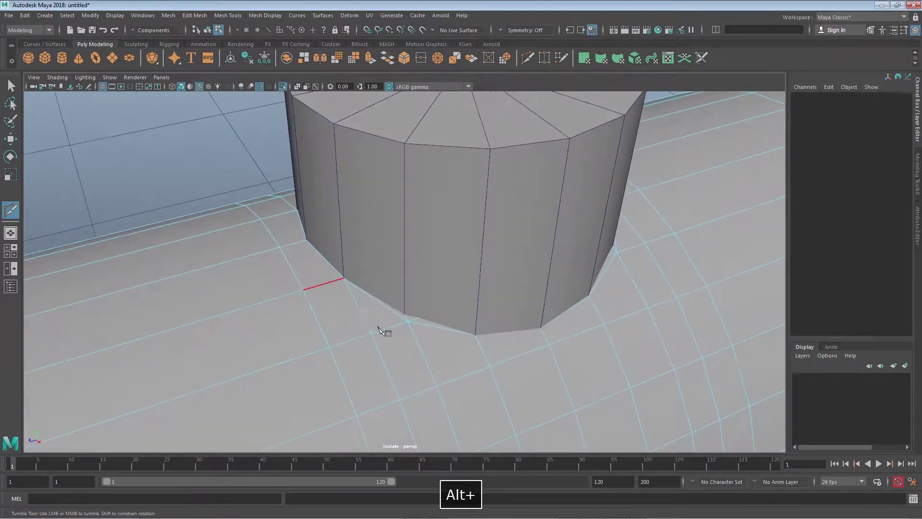
# Select the cut vertices that stick out beyond the upright cylinder's base outline, working in vertex mode.
pyautogui.press('q')
pyautogui.keyDown('alt'); pyautogui.moveTo(469, 335); pyautogui.dragTo(345, 321); pyautogui.keyUp('alt')
pyautogui.click(408, 324)
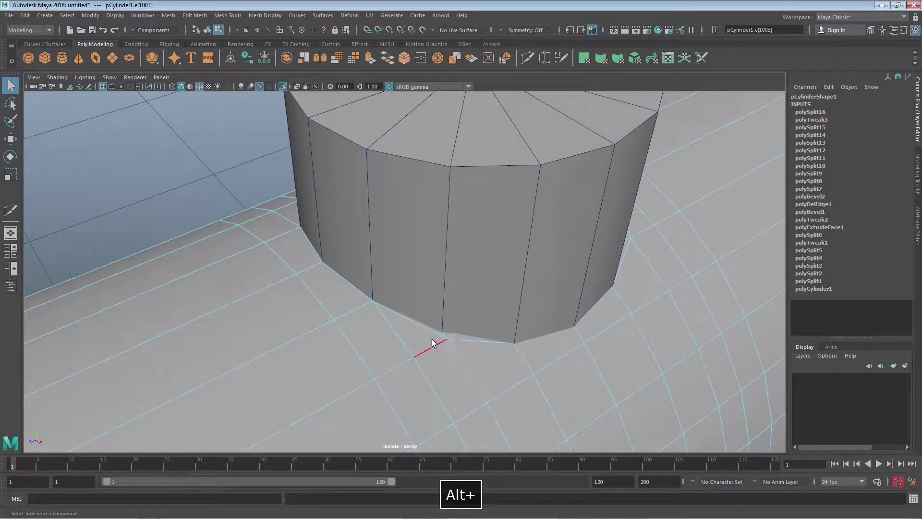
pyautogui.moveTo(447, 335); pyautogui.dragTo(414, 253, button='right')
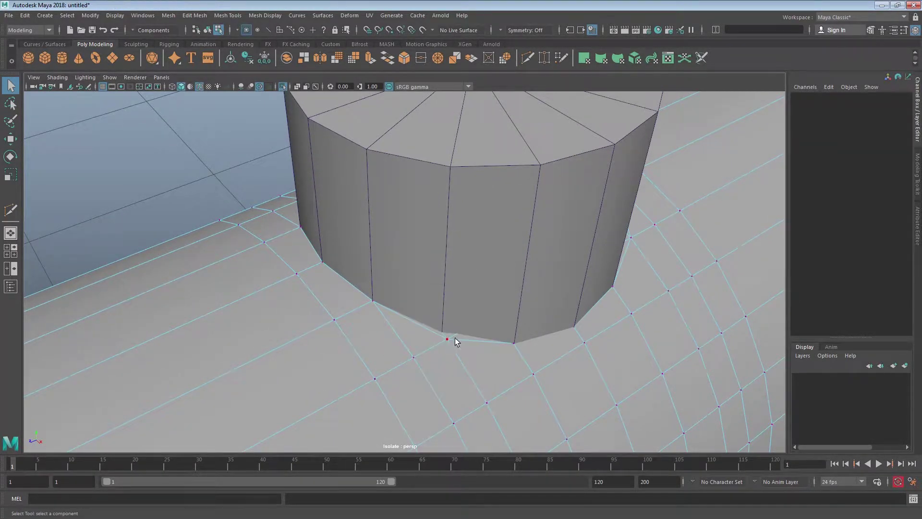
pyautogui.click(447, 339)
pyautogui.keyDown('alt'); pyautogui.moveTo(447, 339); pyautogui.dragTo(323, 320); pyautogui.keyUp('alt')
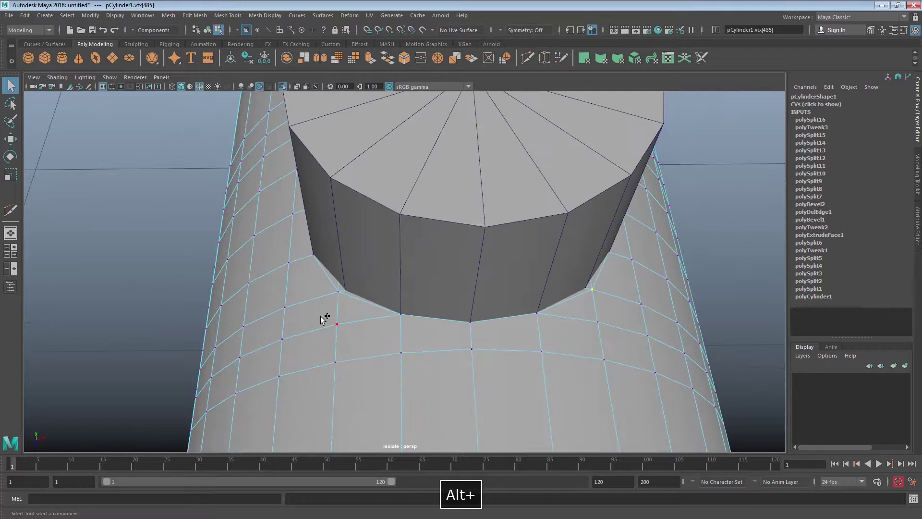
pyautogui.keyDown('shift'); pyautogui.click(337, 292); pyautogui.keyUp('shift')
pyautogui.keyDown('alt'); pyautogui.moveTo(278, 278); pyautogui.dragTo(365, 278); pyautogui.keyUp('alt')
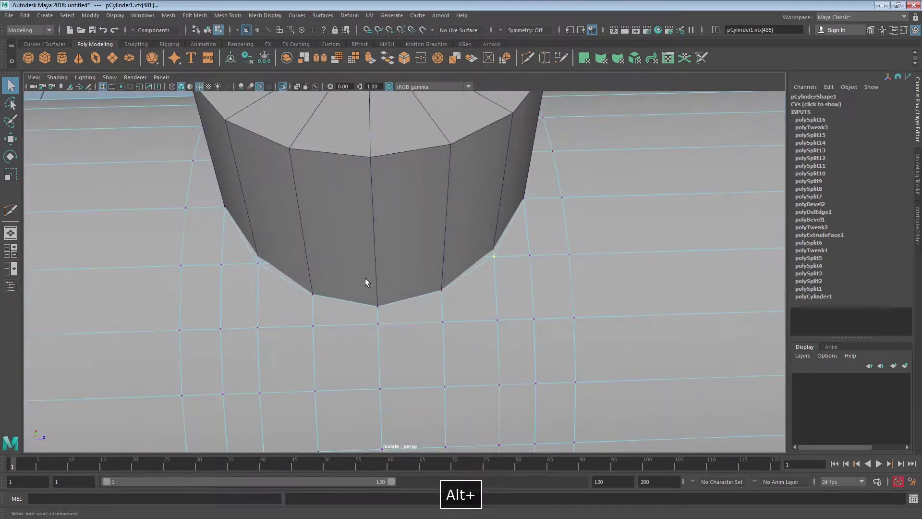
pyautogui.keyDown('shift'); pyautogui.click(257, 261); pyautogui.keyUp('shift')
pyautogui.keyDown('alt'); pyautogui.moveTo(257, 261); pyautogui.dragTo(321, 284); pyautogui.keyUp('alt')
# Try to fit the selected vertices to the base outline by scaling them uniformly and along single axes, undoing each attempt.
pyautogui.press('w')
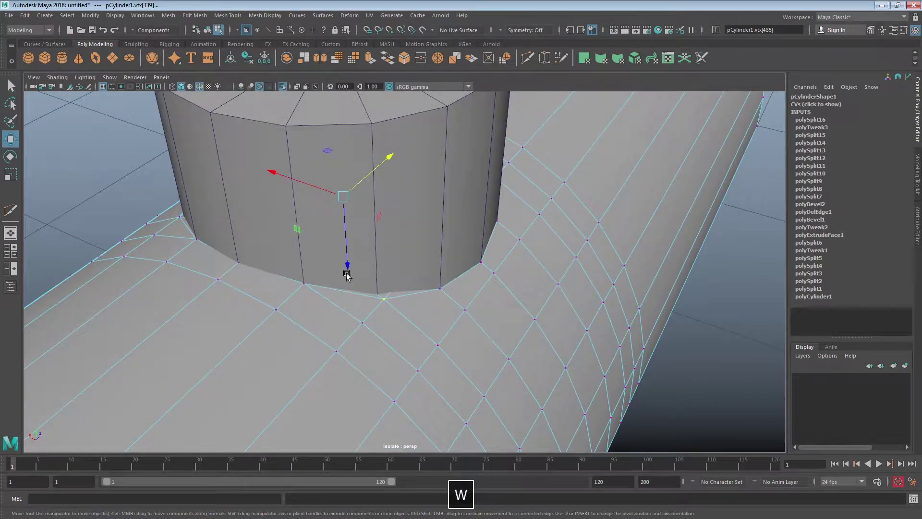
pyautogui.press('r')
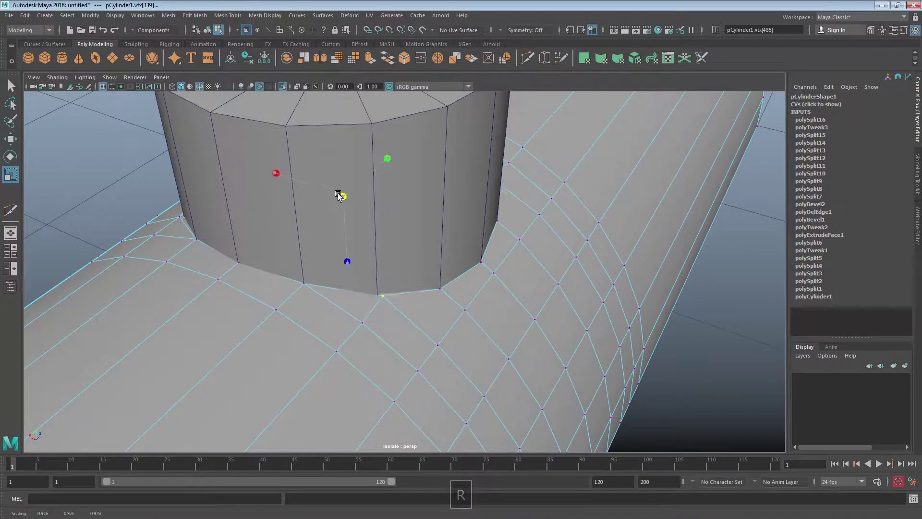
pyautogui.moveTo(341, 202)
pyautogui.mouseDown()
pyautogui.moveTo(297, 197)
pyautogui.moveTo(344, 199)
pyautogui.mouseUp()
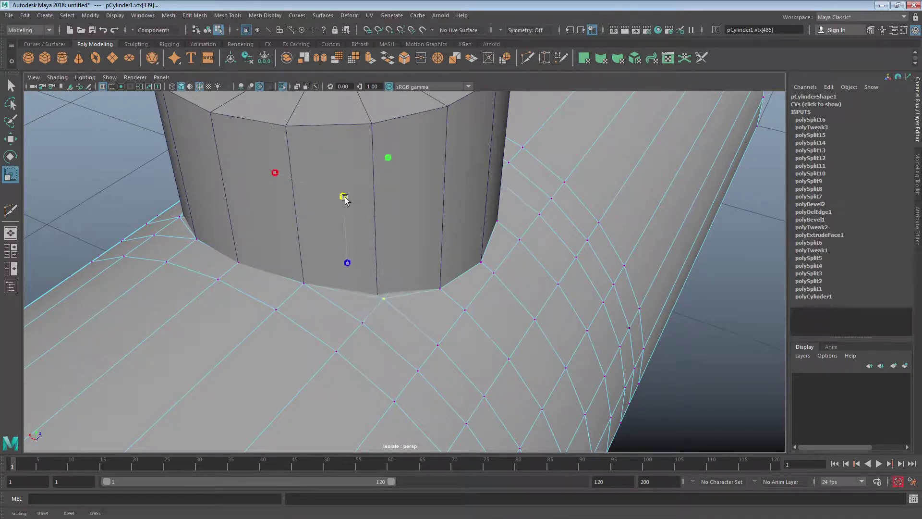
pyautogui.press('z')
pyautogui.keyDown('alt'); pyautogui.moveTo(380, 232); pyautogui.dragTo(311, 247); pyautogui.keyUp('alt')
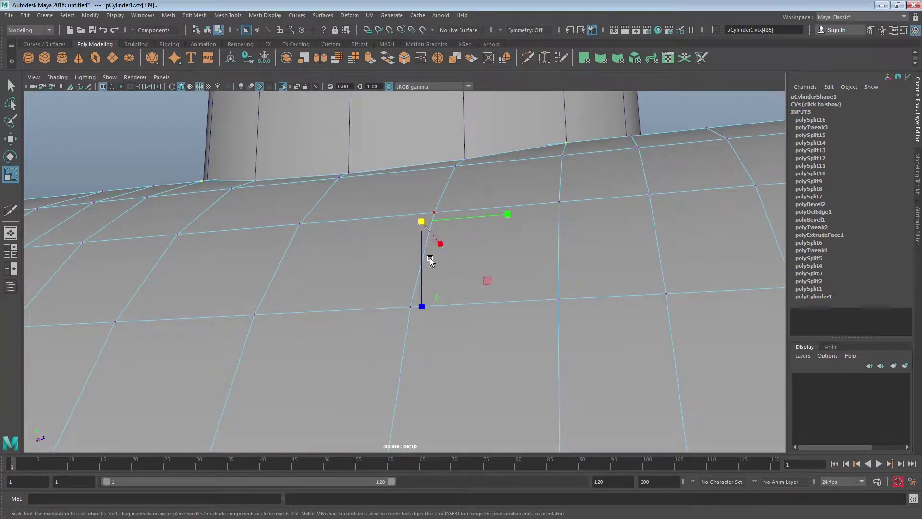
pyautogui.moveTo(442, 244); pyautogui.dragTo(434, 243)
pyautogui.press('z')
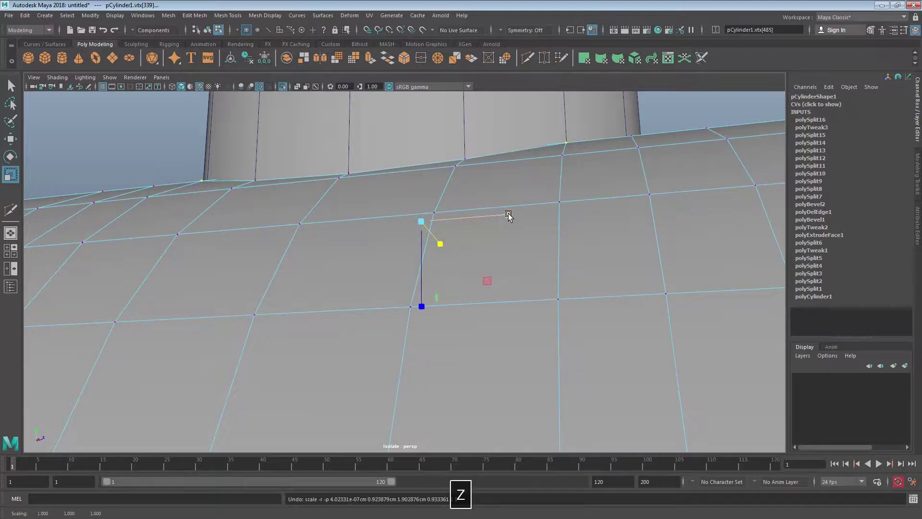
pyautogui.moveTo(509, 216)
pyautogui.mouseDown()
pyautogui.moveTo(496, 211)
pyautogui.moveTo(520, 214)
pyautogui.moveTo(513, 231)
pyautogui.mouseUp()
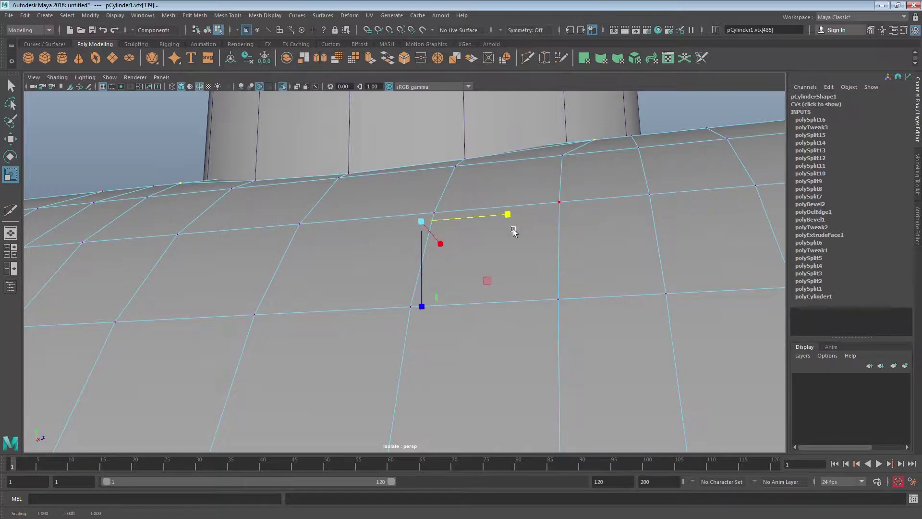
pyautogui.press('x')
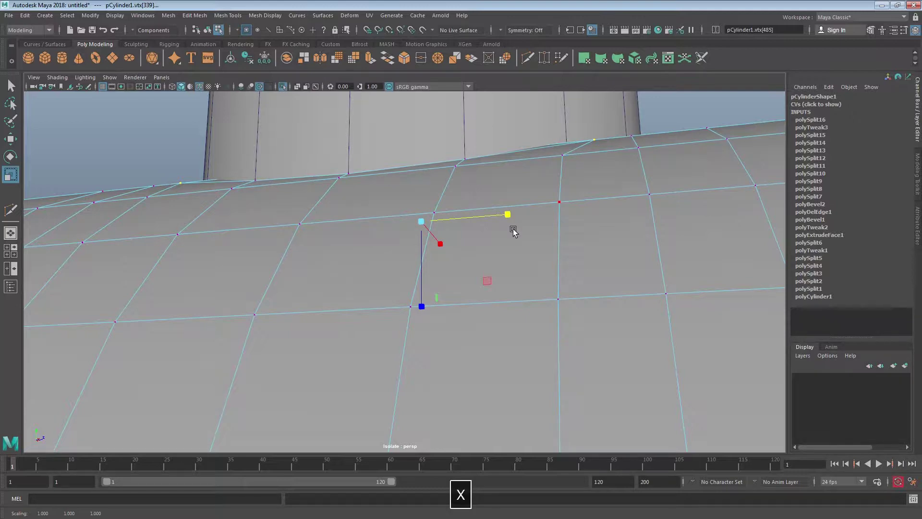
pyautogui.press('z')
pyautogui.keyDown('alt'); pyautogui.moveTo(502, 226); pyautogui.dragTo(373, 208); pyautogui.keyUp('alt')
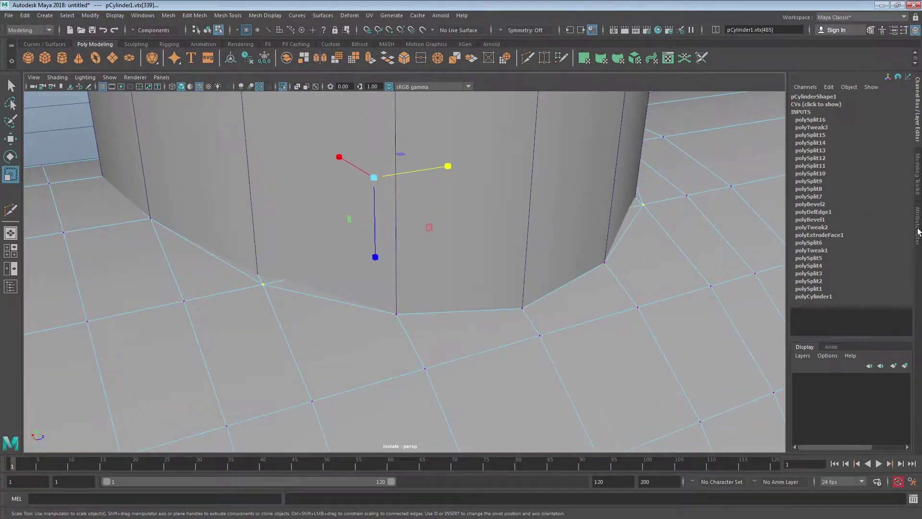
# Set the Modeling Toolkit's Transform Constraint to Surface Slide.
pyautogui.click(918, 178)
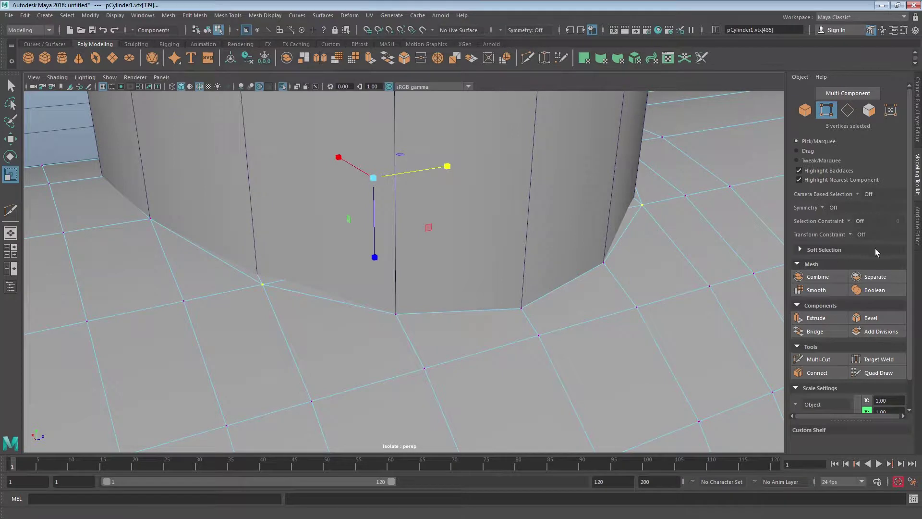
pyautogui.moveTo(909, 187); pyautogui.dragTo(907, 166)
pyautogui.click(850, 233)
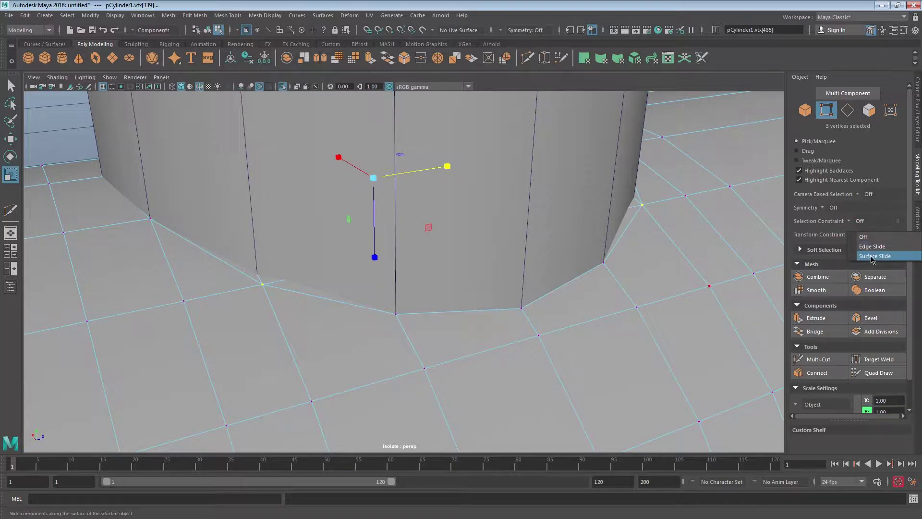
pyautogui.click(873, 257)
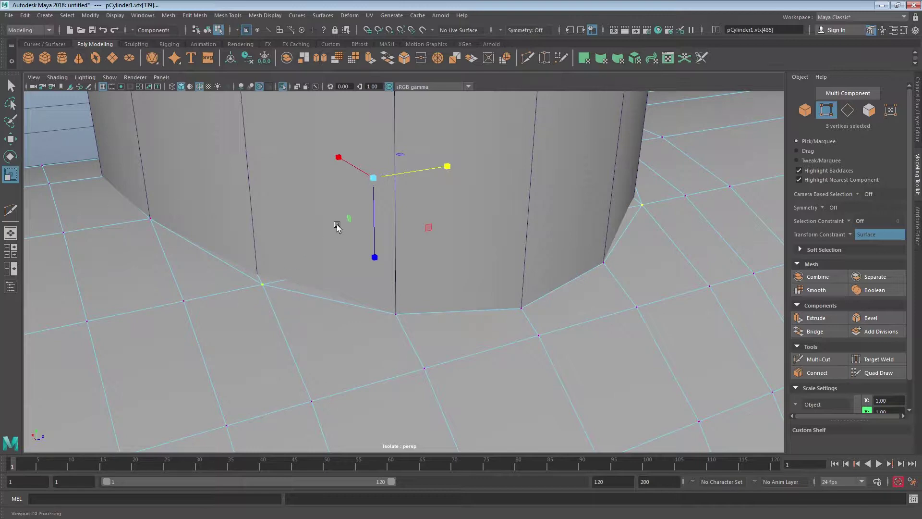
# Try moving the selected vertices with the surface constraint on, and undo the moves.
pyautogui.press('w')
pyautogui.moveTo(377, 172); pyautogui.dragTo(436, 263)
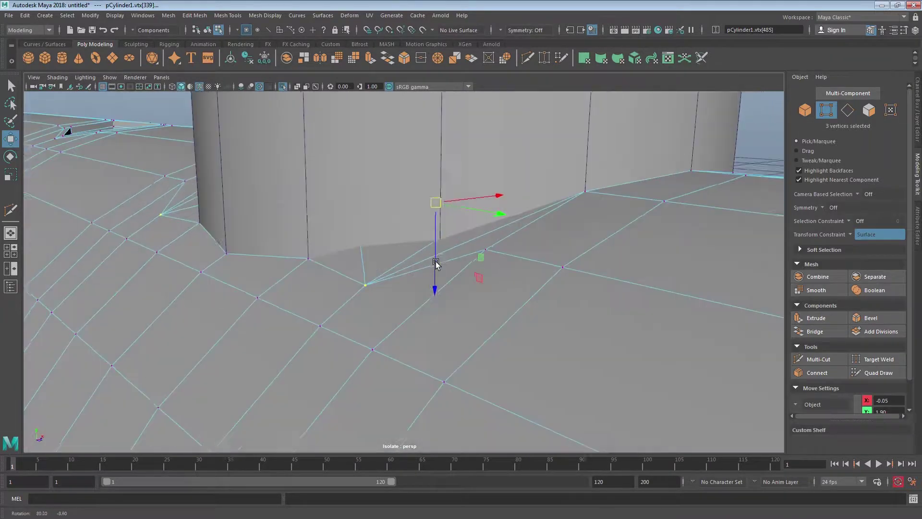
pyautogui.press('z')
pyautogui.moveTo(457, 189); pyautogui.dragTo(408, 215)
pyautogui.keyDown('alt'); pyautogui.moveTo(239, 247); pyautogui.dragTo(304, 253); pyautogui.keyUp('alt')
pyautogui.press('z')
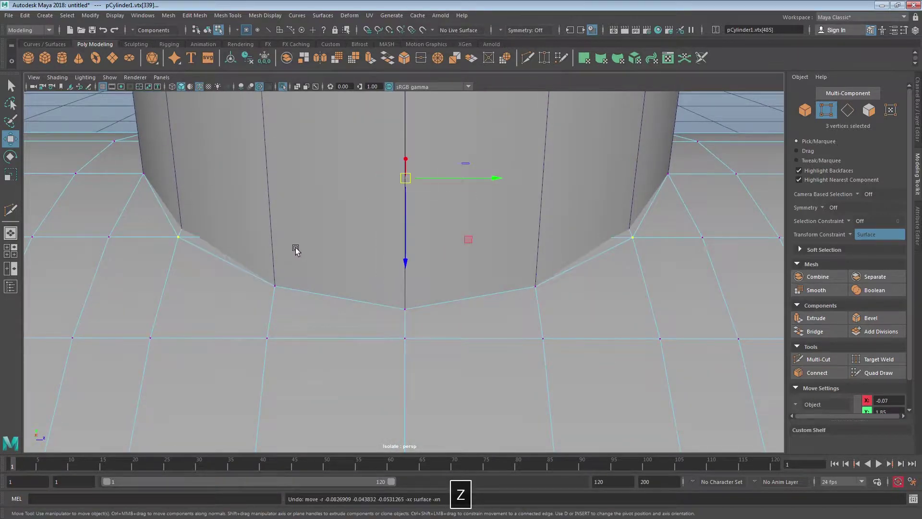
# Try scaling the three selected vertices along single axes with the surface constraint on, undoing each attempt.
pyautogui.press('r')
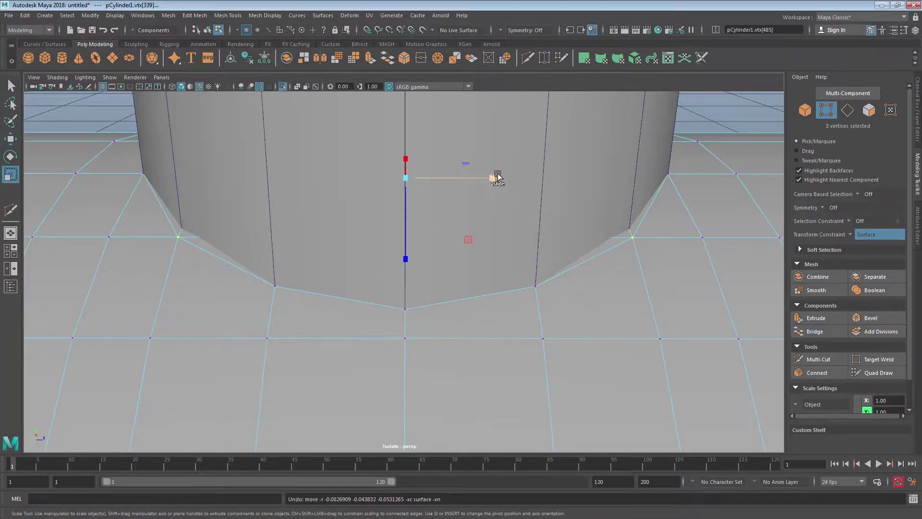
pyautogui.moveTo(493, 177); pyautogui.dragTo(493, 178)
pyautogui.press('z')
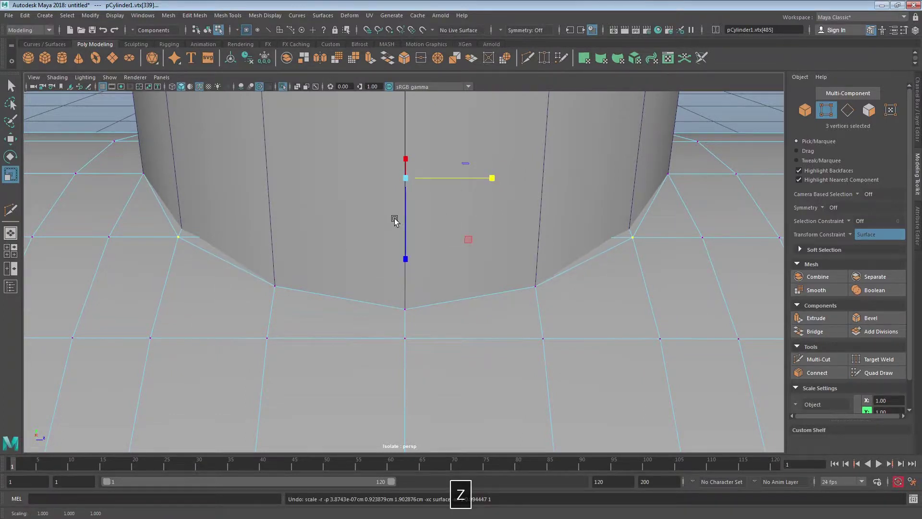
pyautogui.keyDown('alt'); pyautogui.moveTo(394, 220); pyautogui.dragTo(368, 229); pyautogui.keyUp('alt')
pyautogui.moveTo(465, 138); pyautogui.dragTo(468, 141)
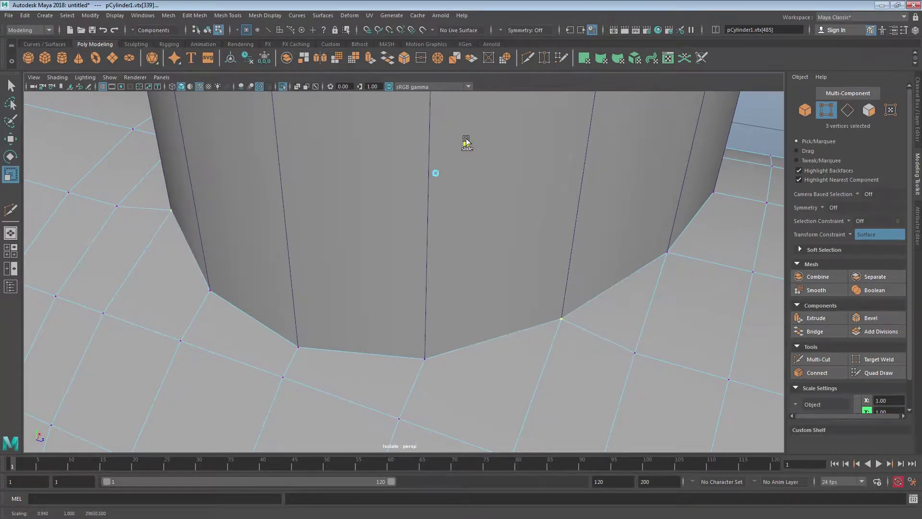
pyautogui.moveTo(466, 141); pyautogui.dragTo(468, 144)
pyautogui.press('z')
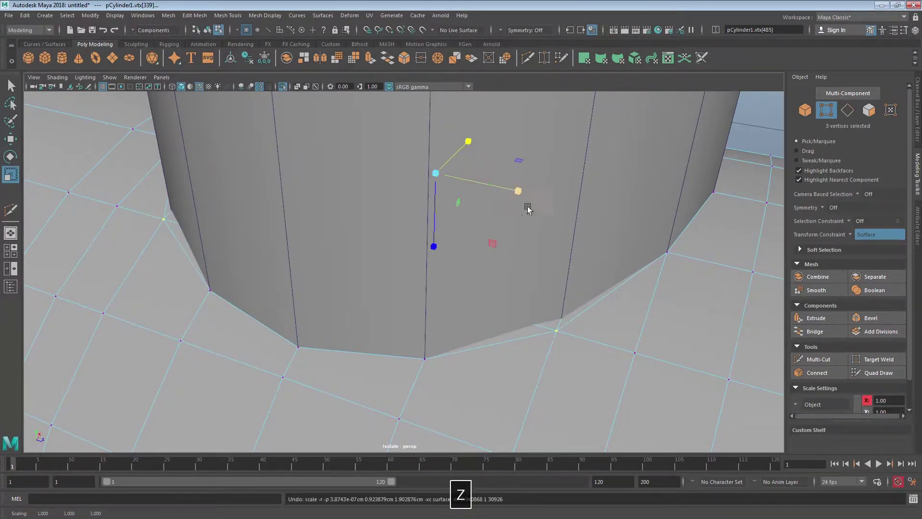
# Try scaling the three vertices along X onto the base outline with an enlarged manipulator, and undo back past the surface constraint.
pyautogui.keyDown('alt'); pyautogui.moveTo(525, 206); pyautogui.dragTo(522, 159); pyautogui.keyUp('alt')
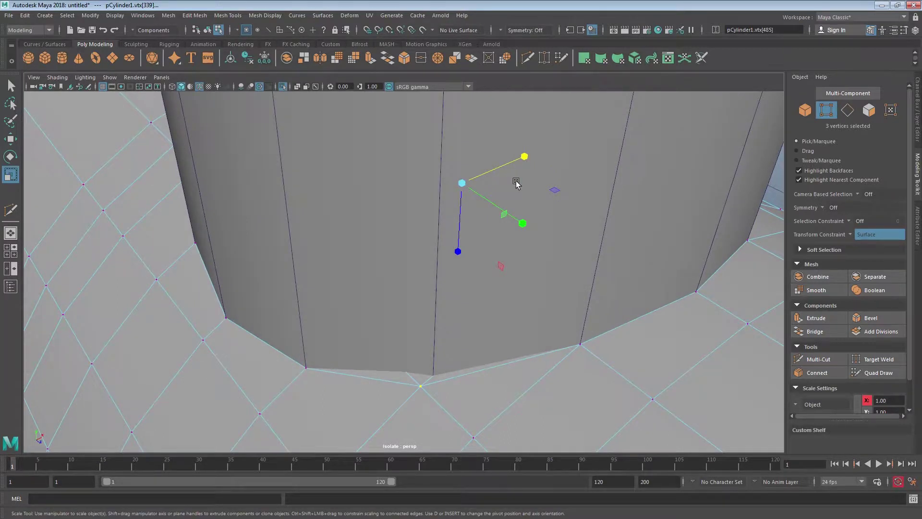
pyautogui.press('=')
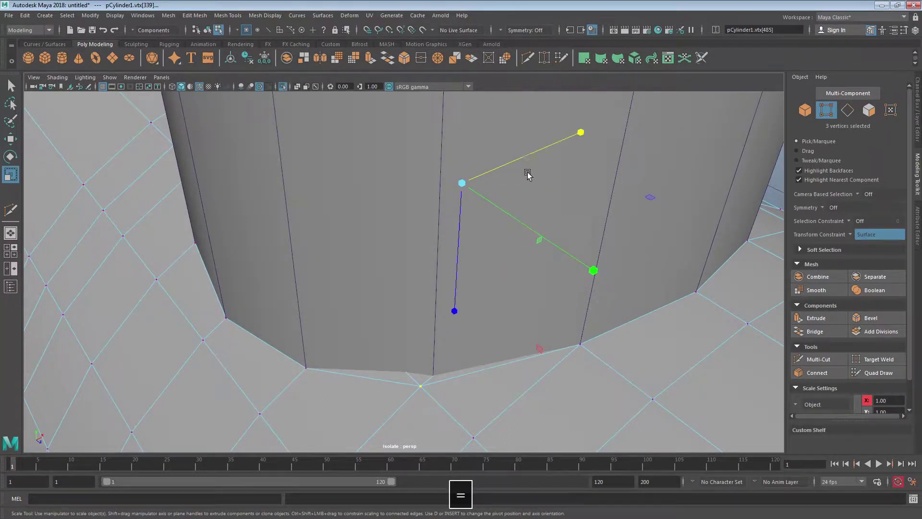
pyautogui.moveTo(582, 133); pyautogui.dragTo(577, 135)
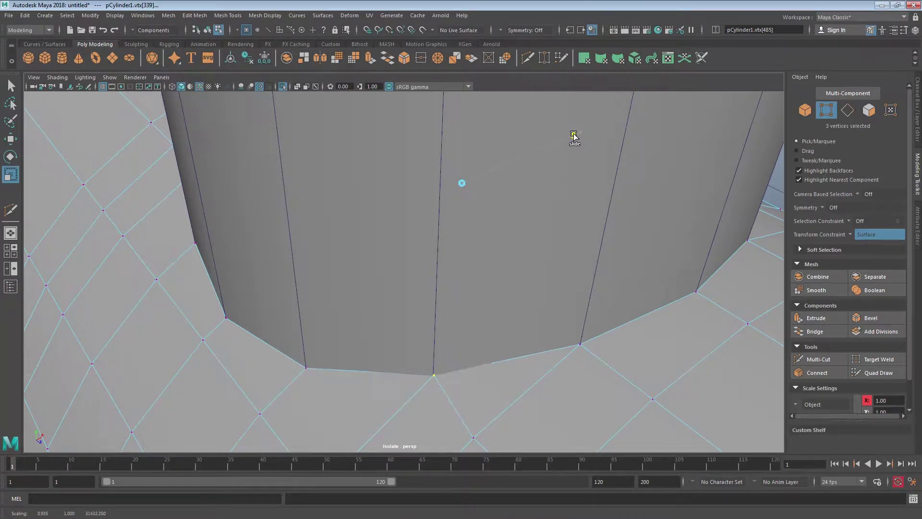
pyautogui.moveTo(575, 136); pyautogui.dragTo(576, 147)
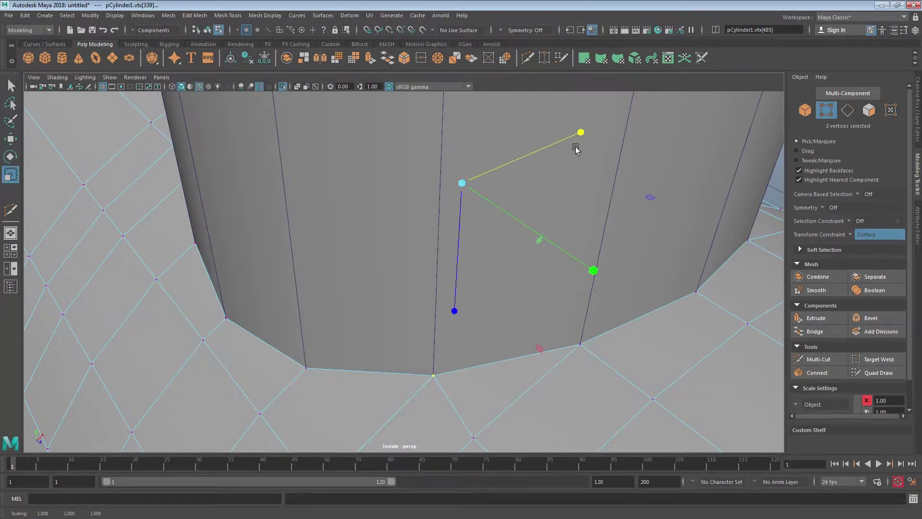
pyautogui.keyDown('alt'); pyautogui.moveTo(672, 238); pyautogui.dragTo(646, 282); pyautogui.keyUp('alt')
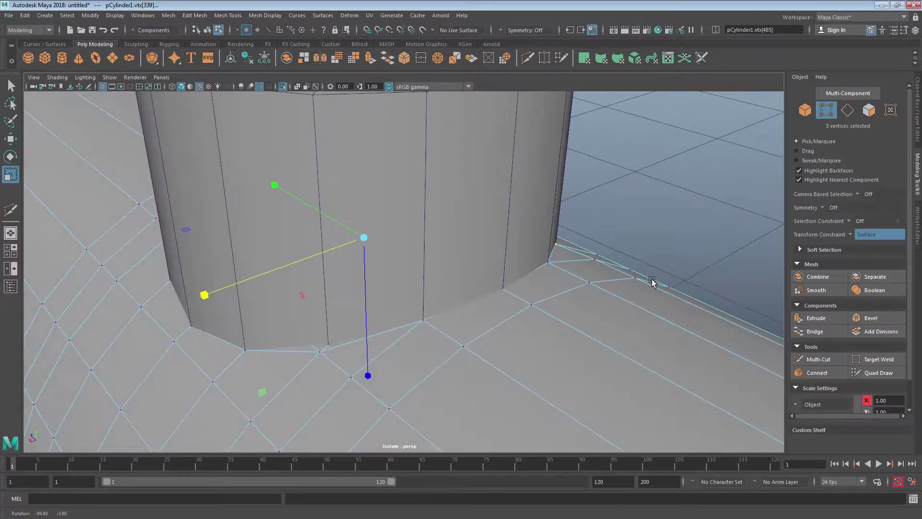
pyautogui.press('z')
pyautogui.press('z')
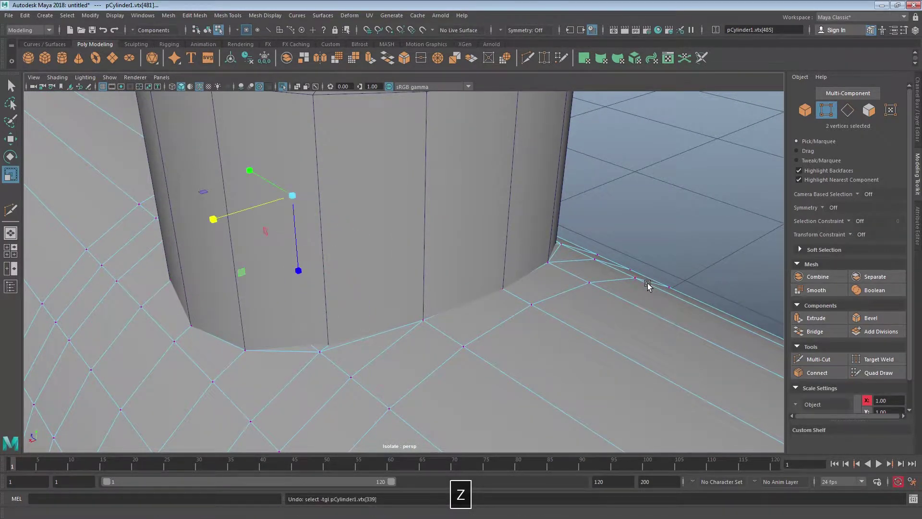
# Add the two remaining protruding vertices around the upright cylinder's base to the selection, checking in wireframe.
pyautogui.keyDown('alt'); pyautogui.moveTo(311, 354); pyautogui.dragTo(377, 339); pyautogui.keyUp('alt')
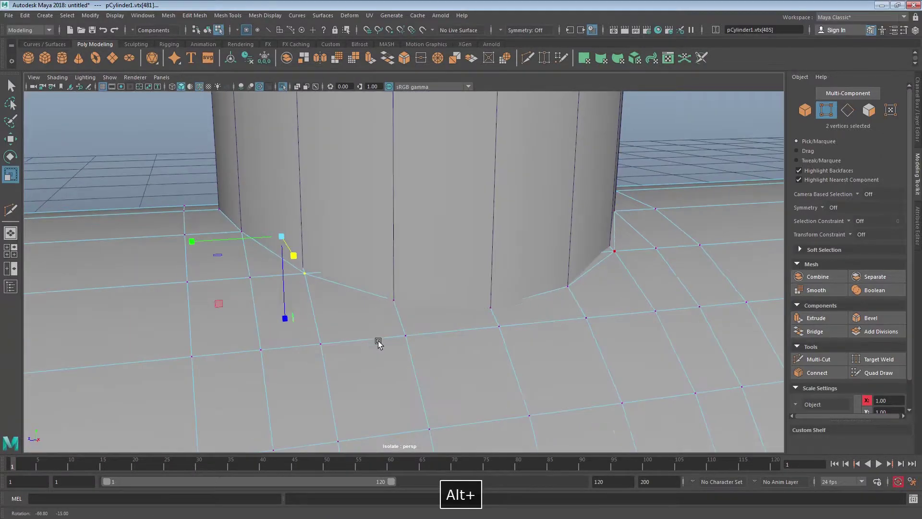
pyautogui.keyDown('shift'); pyautogui.click(616, 251); pyautogui.keyUp('shift')
pyautogui.keyDown('alt'); pyautogui.moveTo(617, 259); pyautogui.dragTo(455, 273); pyautogui.keyUp('alt')
pyautogui.press('4')
pyautogui.keyDown('alt'); pyautogui.moveTo(350, 257); pyautogui.dragTo(440, 306); pyautogui.keyUp('alt')
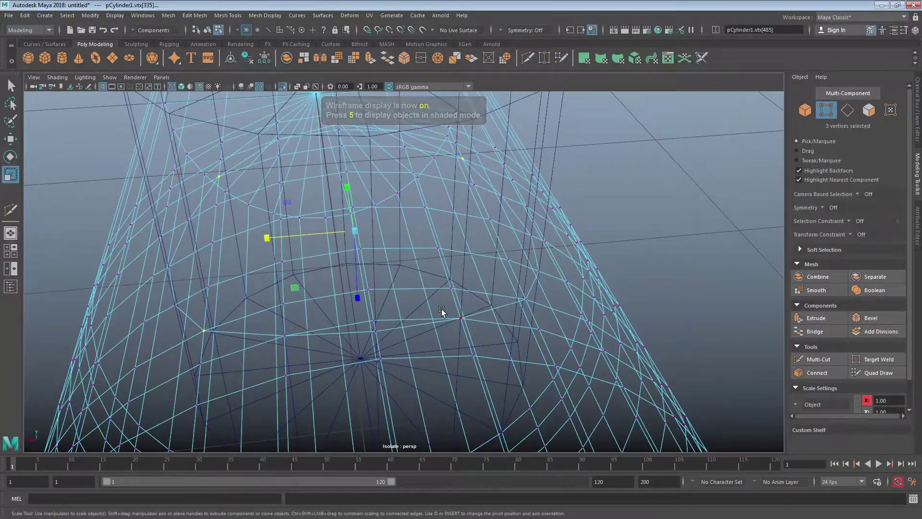
pyautogui.press('5')
pyautogui.moveTo(498, 321)
pyautogui.keyDown('alt'); pyautogui.mouseDown()
pyautogui.moveTo(485, 334)
pyautogui.moveTo(654, 323)
pyautogui.moveTo(565, 307)
pyautogui.mouseUp(); pyautogui.keyUp('alt')
pyautogui.keyDown('shift'); pyautogui.click(497, 321); pyautogui.keyUp('shift')
pyautogui.moveTo(565, 307)
pyautogui.keyDown('alt'); pyautogui.mouseDown(button='right')
pyautogui.moveTo(506, 312)
pyautogui.moveTo(531, 258)
pyautogui.mouseUp(button='right'); pyautogui.keyUp('alt')
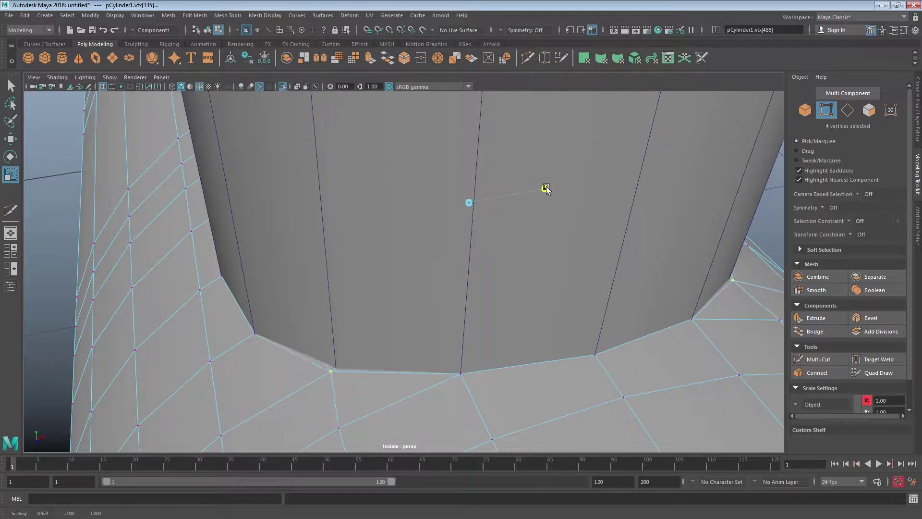
# Scale the four selected vertices along X to about 0.94 so they meet the upright cylinder's base outline, and clear the selection.
pyautogui.moveTo(545, 188); pyautogui.dragTo(548, 190)
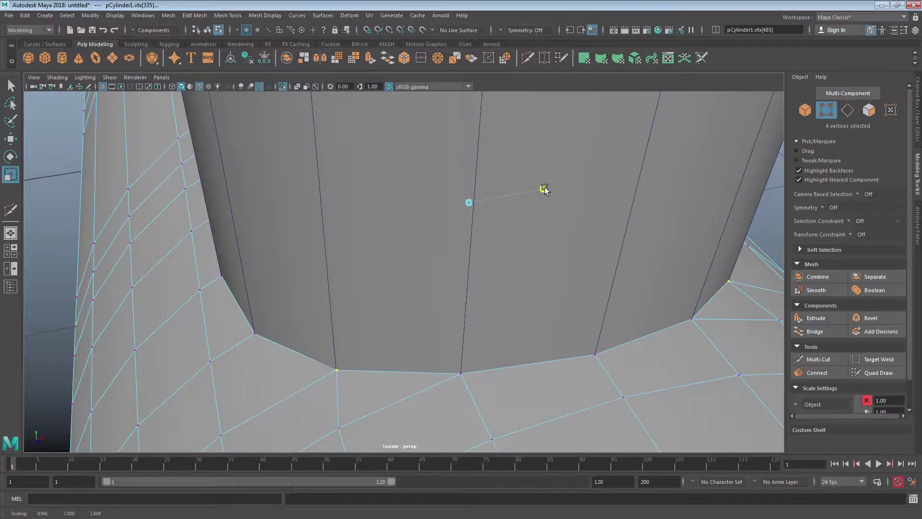
pyautogui.moveTo(545, 188); pyautogui.dragTo(546, 189)
pyautogui.keyDown('alt'); pyautogui.moveTo(547, 189); pyautogui.dragTo(521, 329); pyautogui.keyUp('alt')
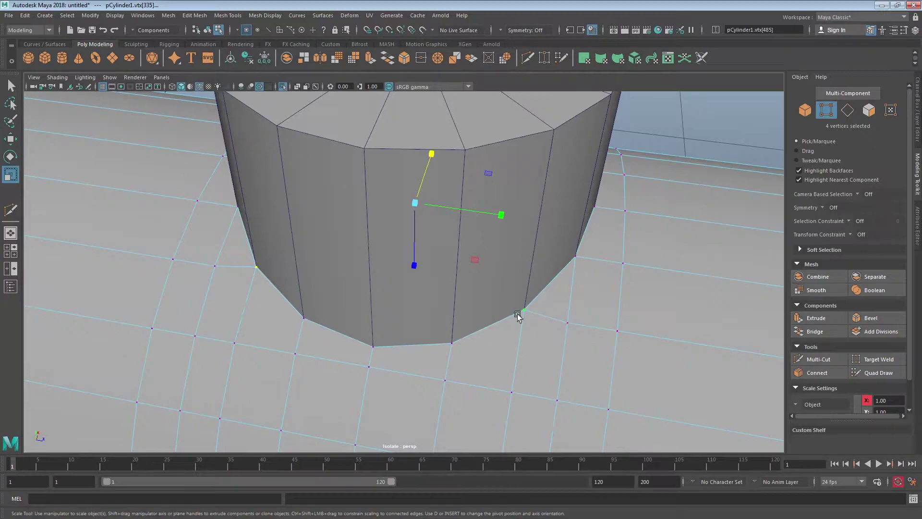
pyautogui.click(637, 116)
pyautogui.keyDown('alt'); pyautogui.moveTo(566, 272); pyautogui.dragTo(445, 292); pyautogui.keyUp('alt')
pyautogui.keyDown('alt'); pyautogui.moveTo(294, 261); pyautogui.dragTo(383, 270); pyautogui.keyUp('alt')
# Return to object mode and isolate the horizontal cylinder so the upright cylinder is hidden.
pyautogui.click(399, 239)
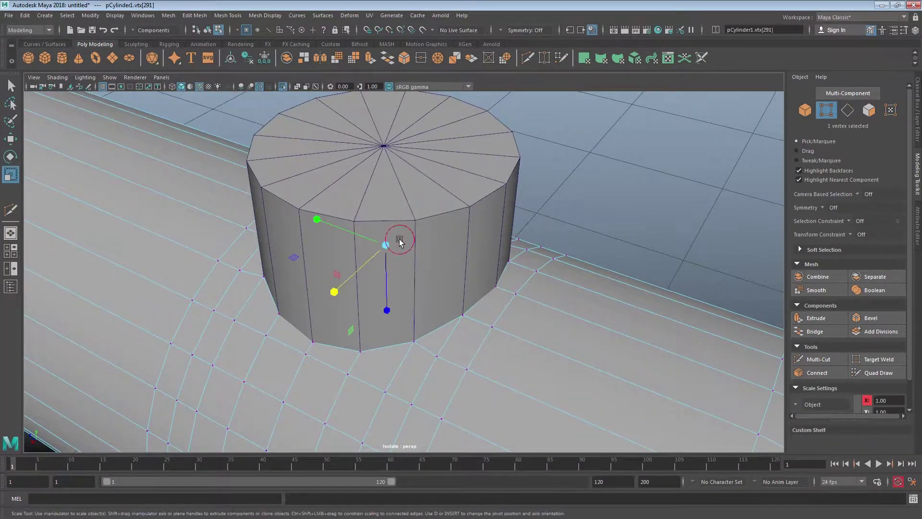
pyautogui.press('q')
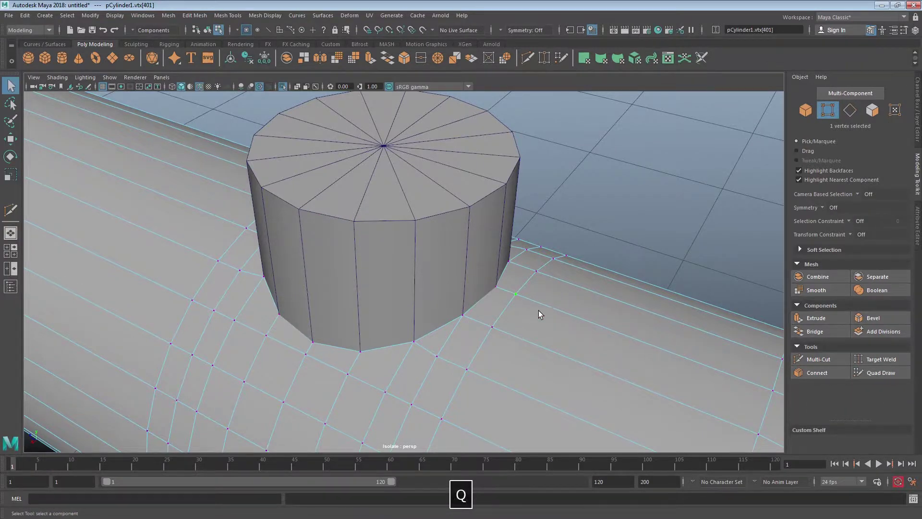
pyautogui.moveTo(539, 311); pyautogui.dragTo(602, 255, button='right')
pyautogui.moveTo(601, 222); pyautogui.dragTo(600, 223, button='right')
pyautogui.click(378, 243)
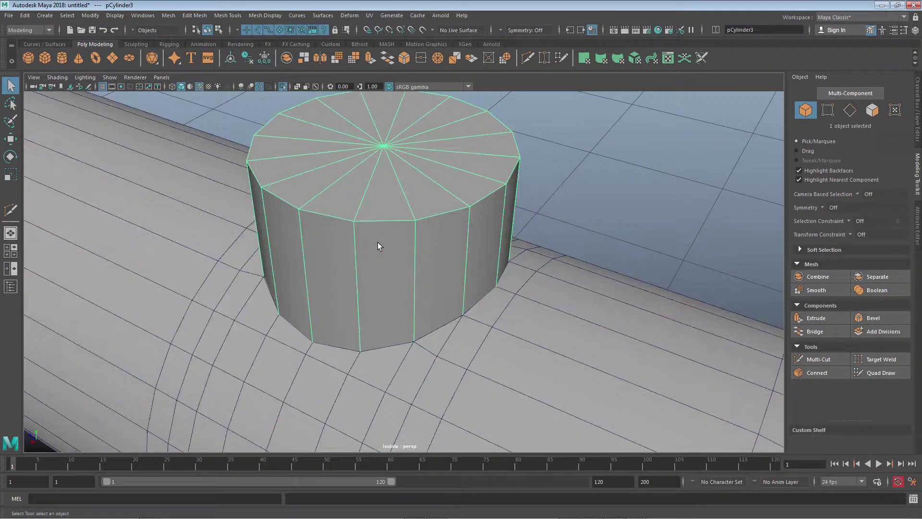
pyautogui.hotkey('ctrl', '1')
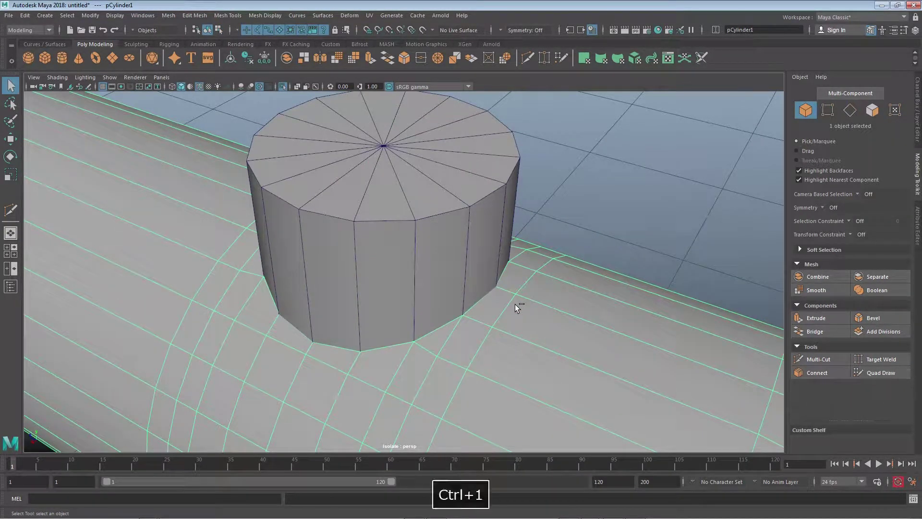
pyautogui.keyDown('alt'); pyautogui.moveTo(514, 304); pyautogui.dragTo(364, 282); pyautogui.keyUp('alt')
pyautogui.keyDown('alt'); pyautogui.moveTo(405, 292); pyautogui.dragTo(428, 282, button='right'); pyautogui.keyUp('alt')
pyautogui.keyDown('alt'); pyautogui.moveTo(428, 282); pyautogui.dragTo(424, 265); pyautogui.keyUp('alt')
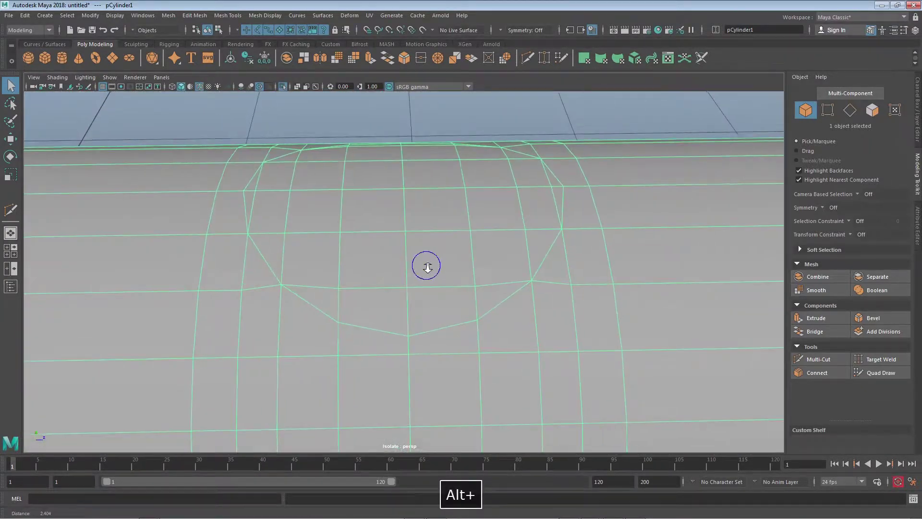
pyautogui.keyDown('alt'); pyautogui.moveTo(424, 266); pyautogui.dragTo(416, 248, button='right'); pyautogui.keyUp('alt')
pyautogui.keyDown('alt'); pyautogui.moveTo(370, 95); pyautogui.dragTo(342, 236); pyautogui.keyUp('alt')
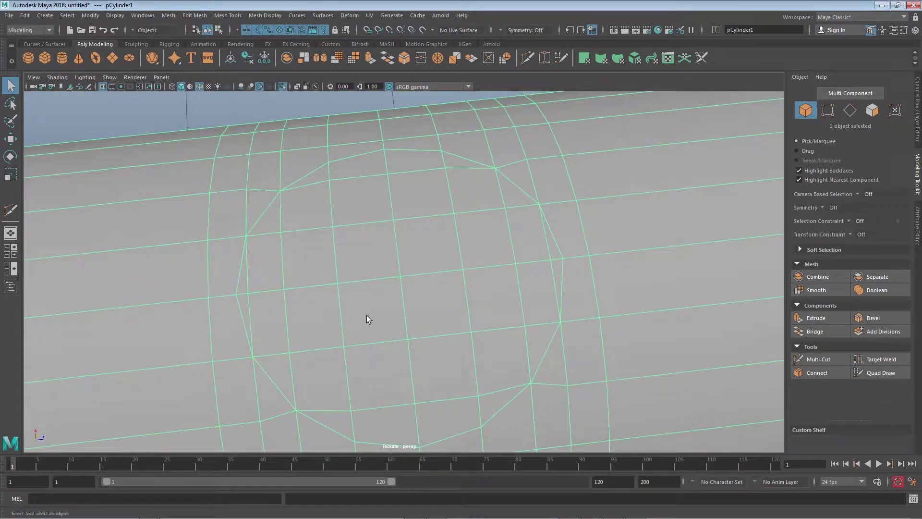
pyautogui.keyDown('alt'); pyautogui.moveTo(367, 315); pyautogui.dragTo(394, 263); pyautogui.keyUp('alt')
# Select all faces inside the circular edge loop on the horizontal cylinder, painting over them in face mode.
pyautogui.moveTo(380, 230); pyautogui.dragTo(374, 251, button='right')
pyautogui.press('Tab')
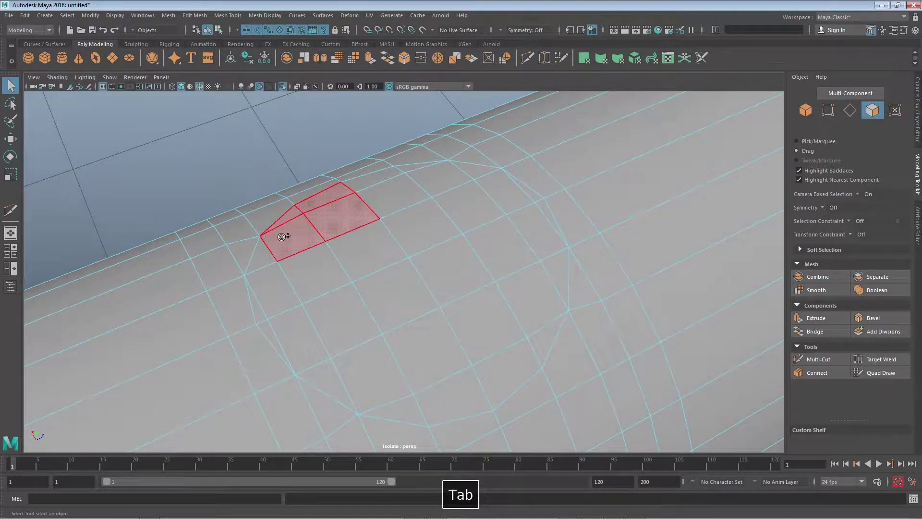
pyautogui.moveTo(265, 327); pyautogui.dragTo(328, 380)
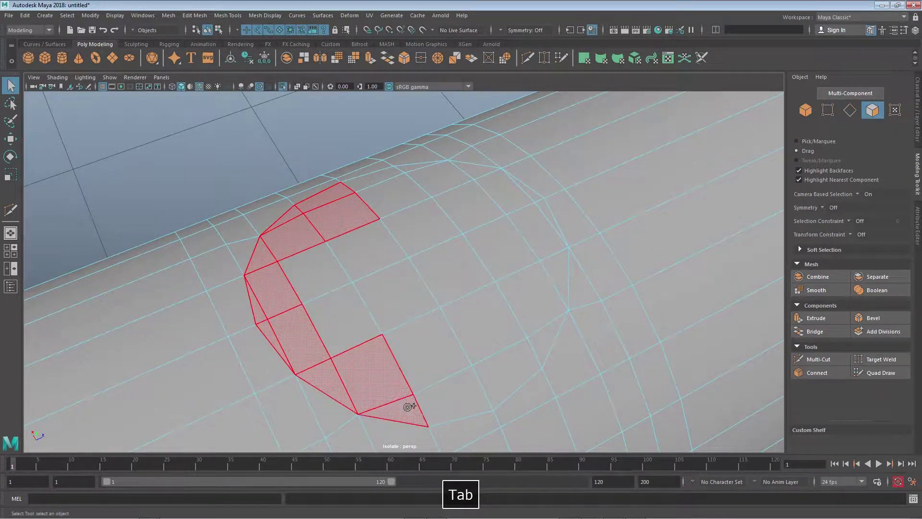
pyautogui.moveTo(407, 406); pyautogui.dragTo(476, 377)
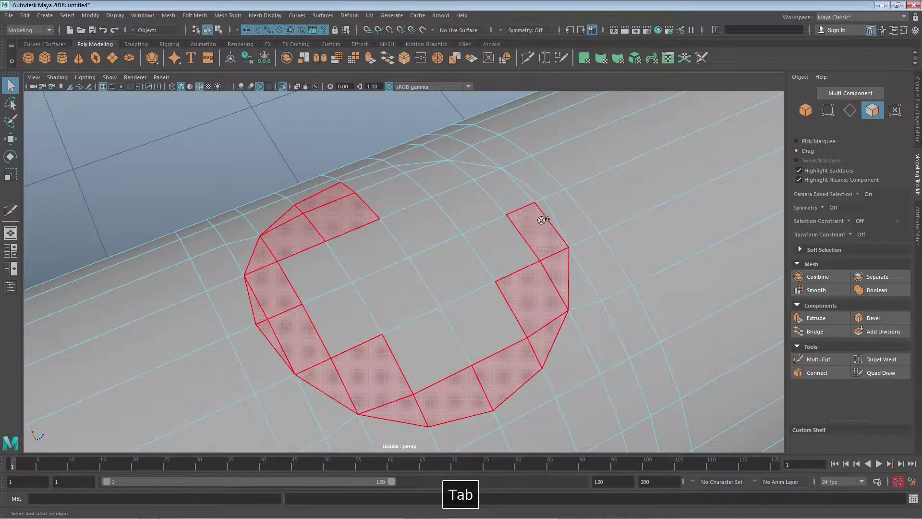
pyautogui.moveTo(488, 189); pyautogui.dragTo(448, 172)
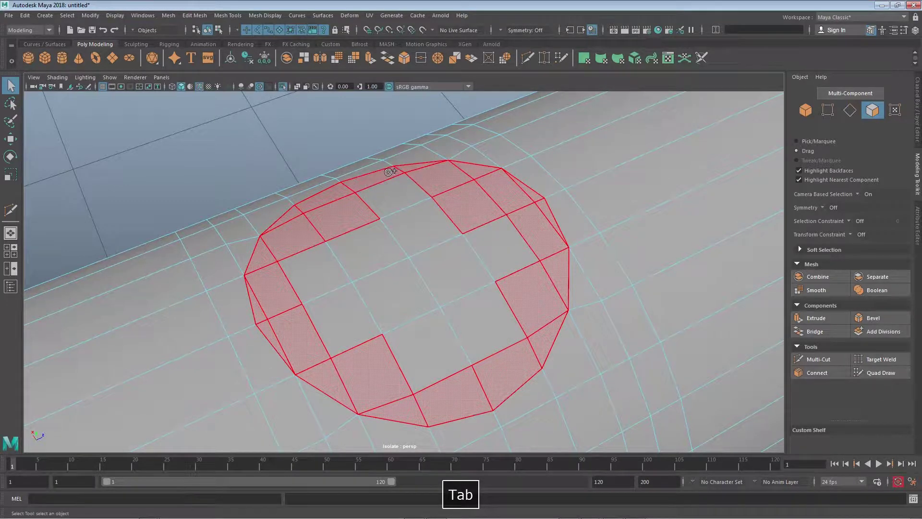
pyautogui.moveTo(461, 318); pyautogui.dragTo(338, 264)
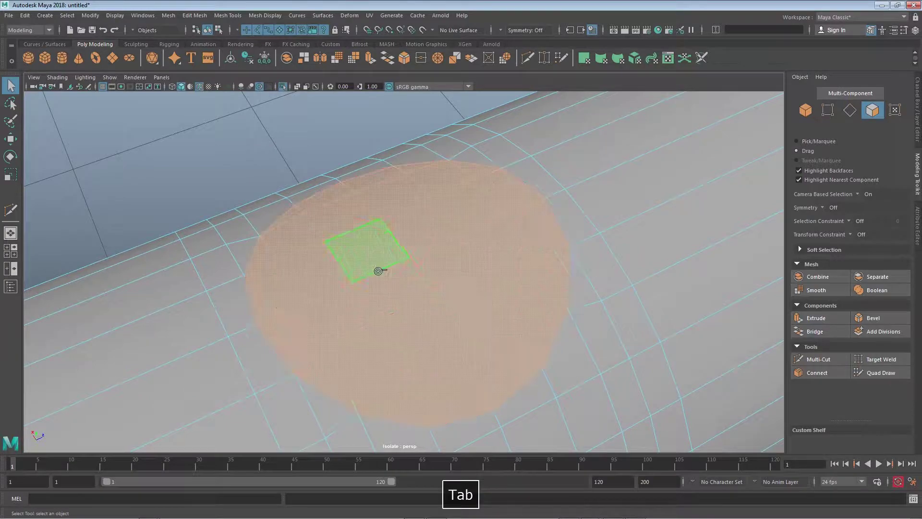
pyautogui.keyDown('alt'); pyautogui.moveTo(433, 264); pyautogui.dragTo(361, 259); pyautogui.keyUp('alt')
pyautogui.scroll(-3, 361, 260)
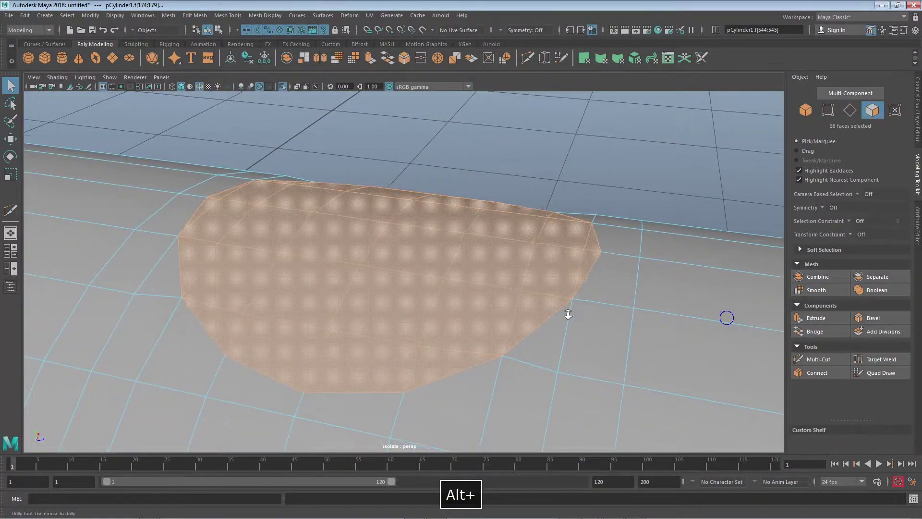
pyautogui.keyDown('alt'); pyautogui.moveTo(724, 317); pyautogui.dragTo(122, 236, button='right'); pyautogui.keyUp('alt')
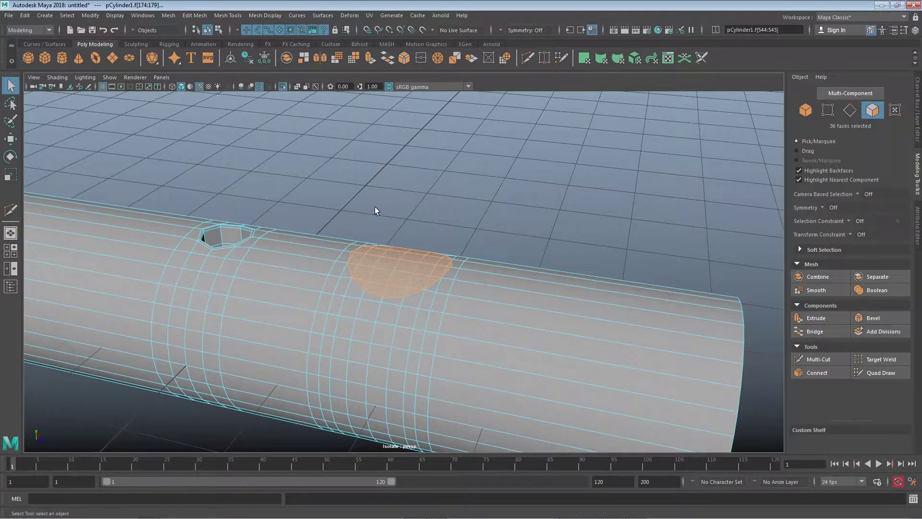
pyautogui.keyDown('alt'); pyautogui.moveTo(376, 210); pyautogui.dragTo(592, 304, button='right'); pyautogui.keyUp('alt')
pyautogui.keyDown('alt'); pyautogui.moveTo(593, 305); pyautogui.dragTo(288, 267); pyautogui.keyUp('alt')
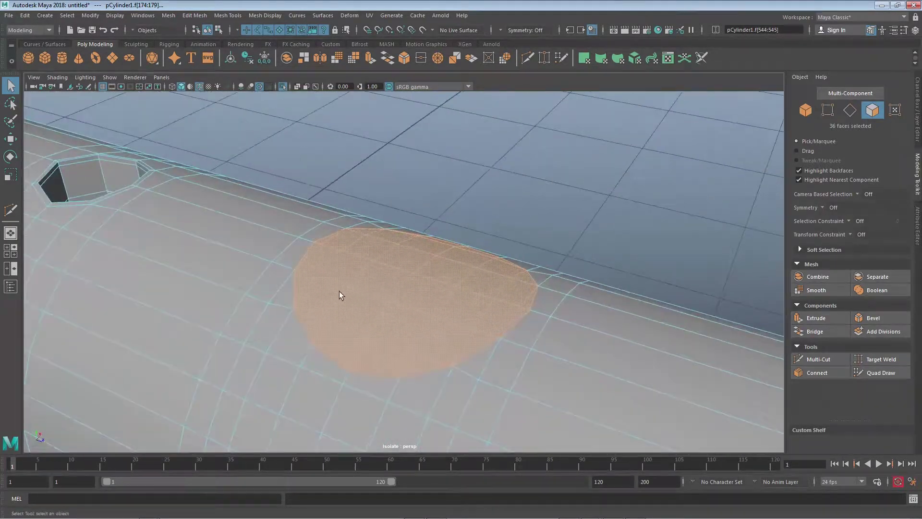
# Toggle the horizontal cylinder's face normals display on, undo the face selection, and turn the normals display off again.
pyautogui.keyDown('shift'); pyautogui.rightClick(392, 282); pyautogui.keyUp('shift')
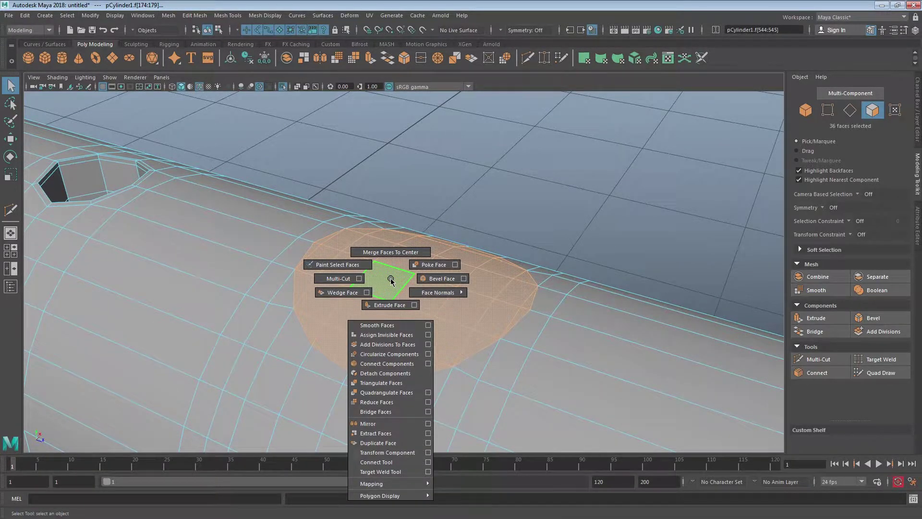
pyautogui.keyDown('shift'); pyautogui.moveTo(397, 280); pyautogui.dragTo(399, 309, button='right'); pyautogui.keyUp('shift')
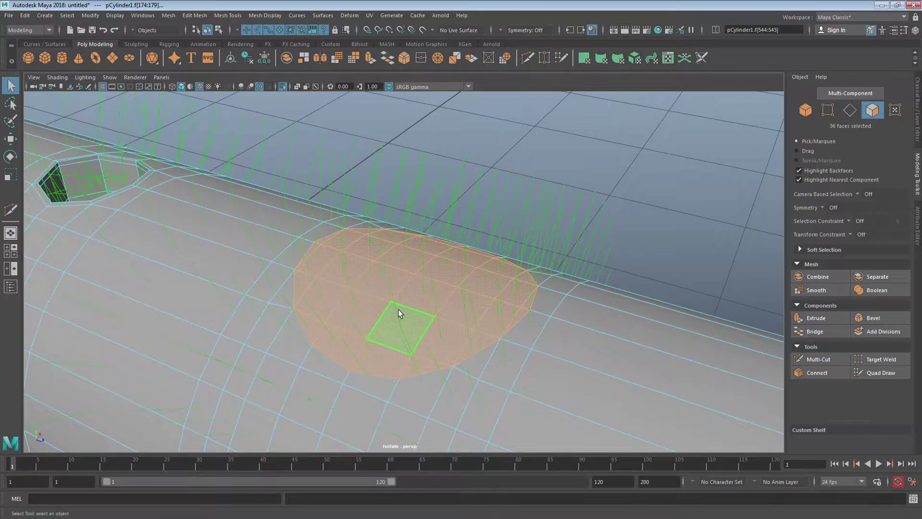
pyautogui.press('z')
pyautogui.keyDown('shift'); pyautogui.rightClick(408, 284); pyautogui.keyUp('shift')
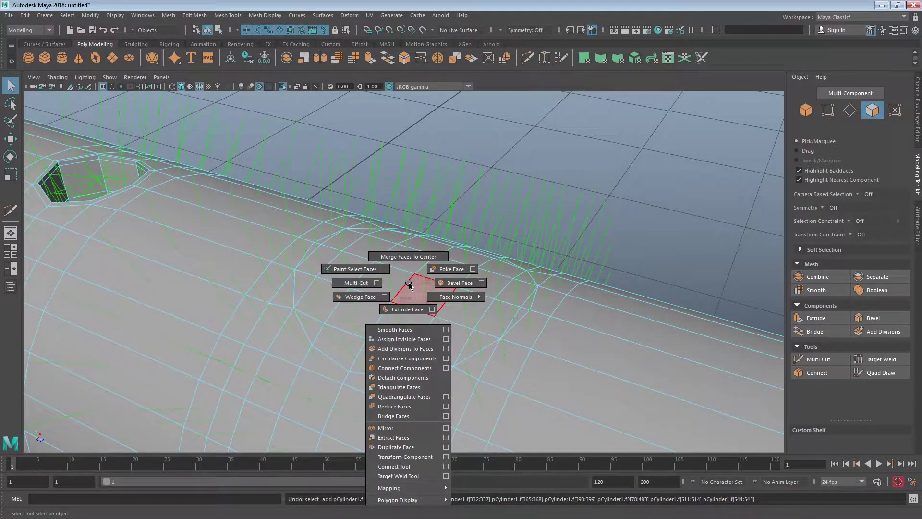
pyautogui.moveTo(451, 302)
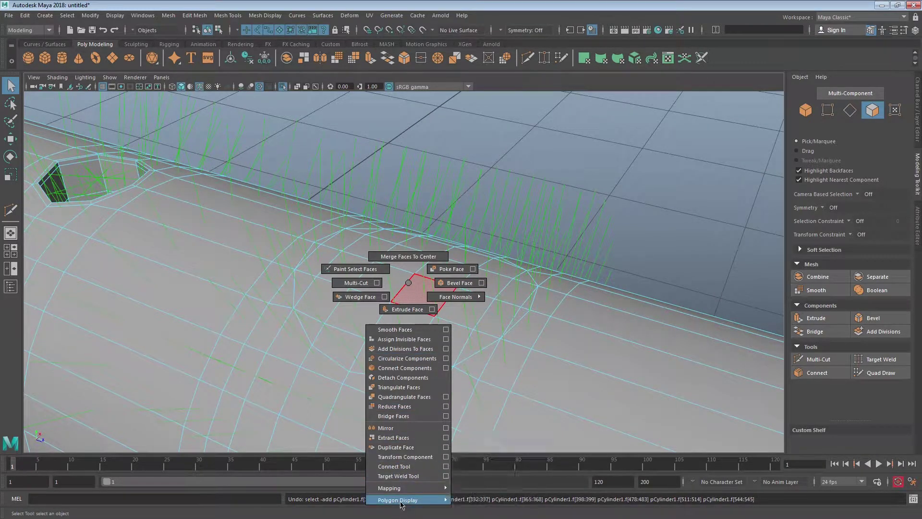
pyautogui.moveTo(401, 502)
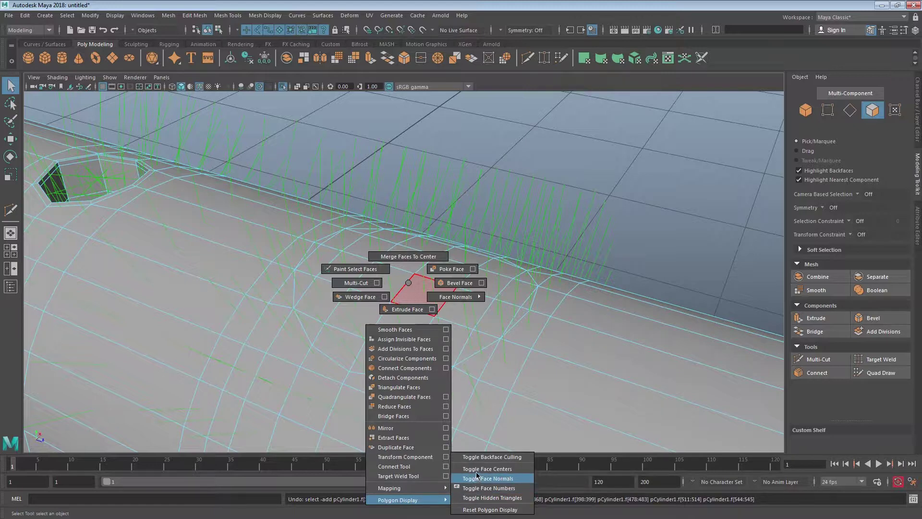
pyautogui.click(475, 510)
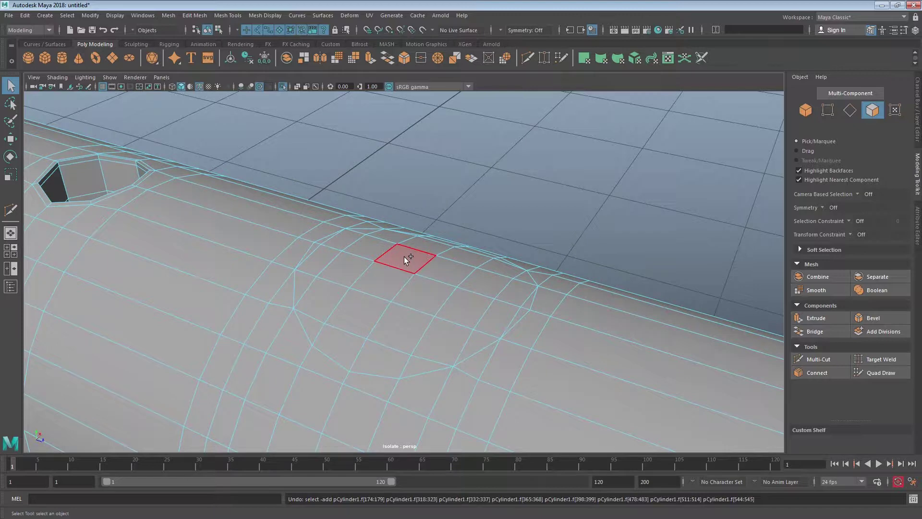
# Reselect all 36 faces enclosed by the circular edge loop on the horizontal cylinder, painting over them with drag selection.
pyautogui.press('z')
pyautogui.press('z')
pyautogui.hotkey('shift', 'z')
pyautogui.hotkey('shift', 'z')
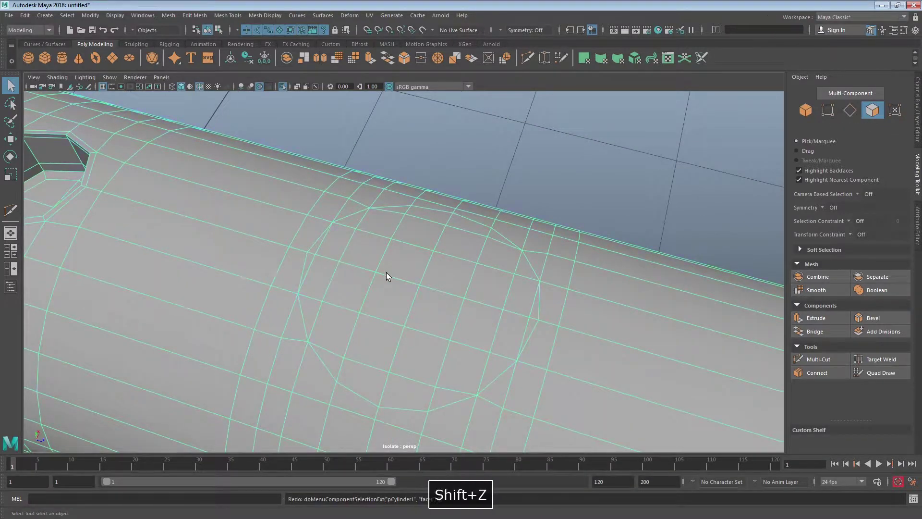
pyautogui.click(396, 246)
pyautogui.rightClick(397, 247)
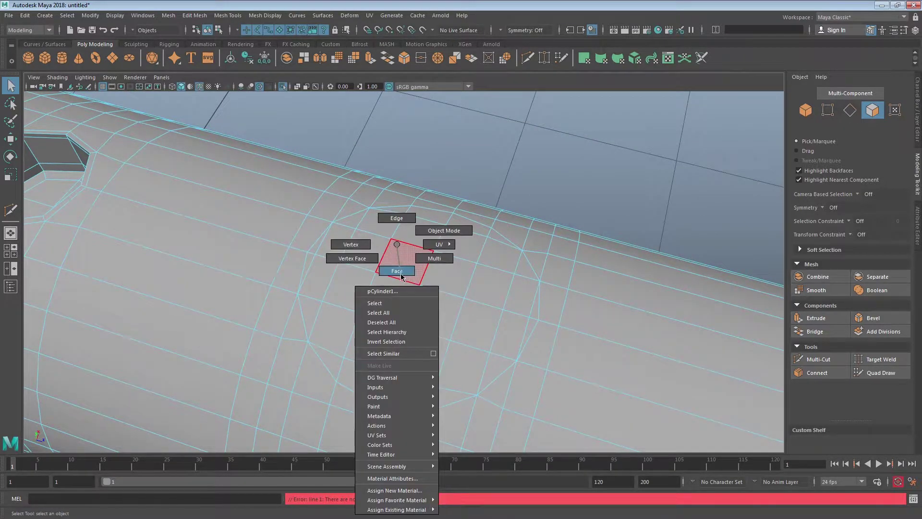
pyautogui.click(401, 276)
pyautogui.click(390, 232)
pyautogui.press('Tab')
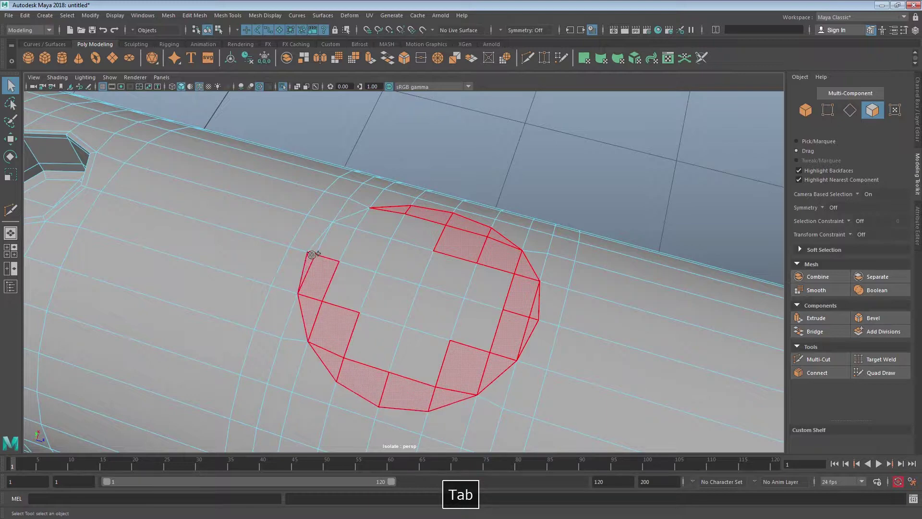
pyautogui.moveTo(446, 292); pyautogui.dragTo(367, 305)
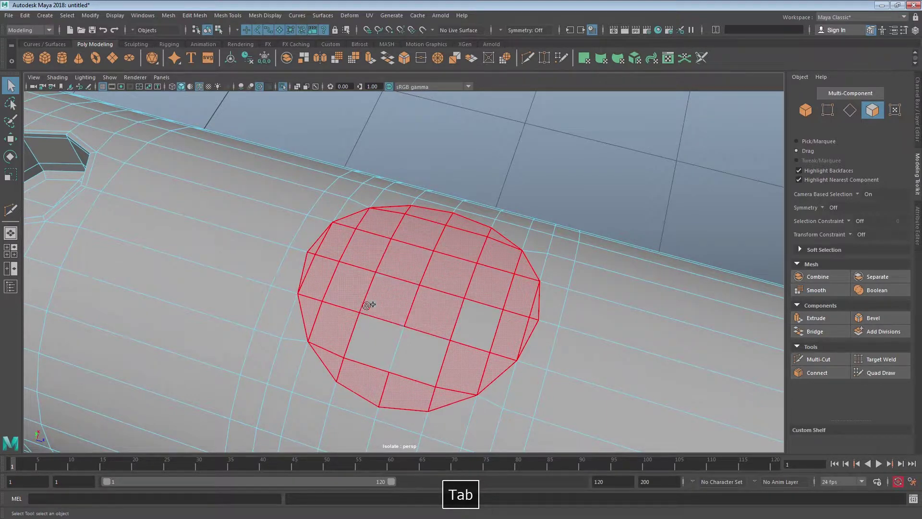
pyautogui.moveTo(473, 315)
pyautogui.mouseDown()
pyautogui.moveTo(359, 294)
pyautogui.moveTo(404, 261)
pyautogui.moveTo(373, 275)
pyautogui.moveTo(463, 274)
pyautogui.mouseUp()
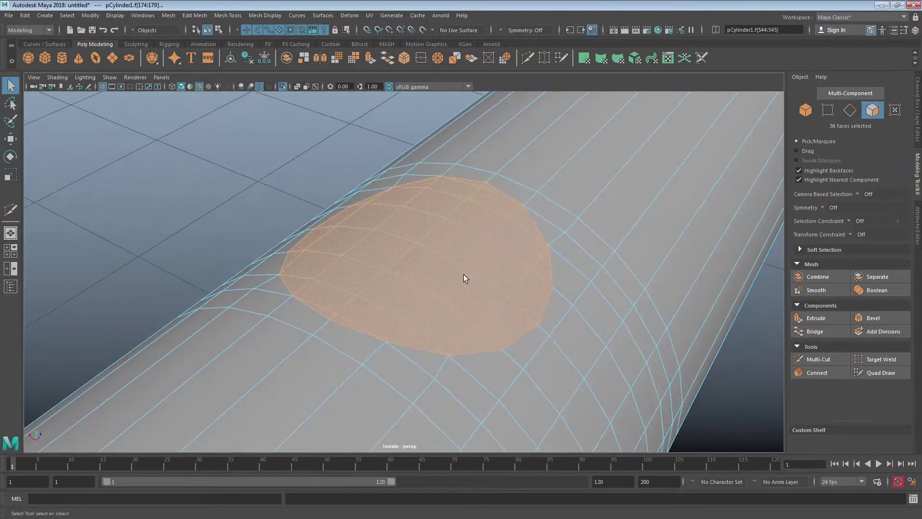
# Extrude the 36 selected faces, leaving their thickness and offset at 0.
pyautogui.keyDown('shift'); pyautogui.rightClick(428, 248); pyautogui.keyUp('shift')
pyautogui.keyDown('shift'); pyautogui.moveTo(428, 249); pyautogui.dragTo(427, 273, button='right'); pyautogui.keyUp('shift')
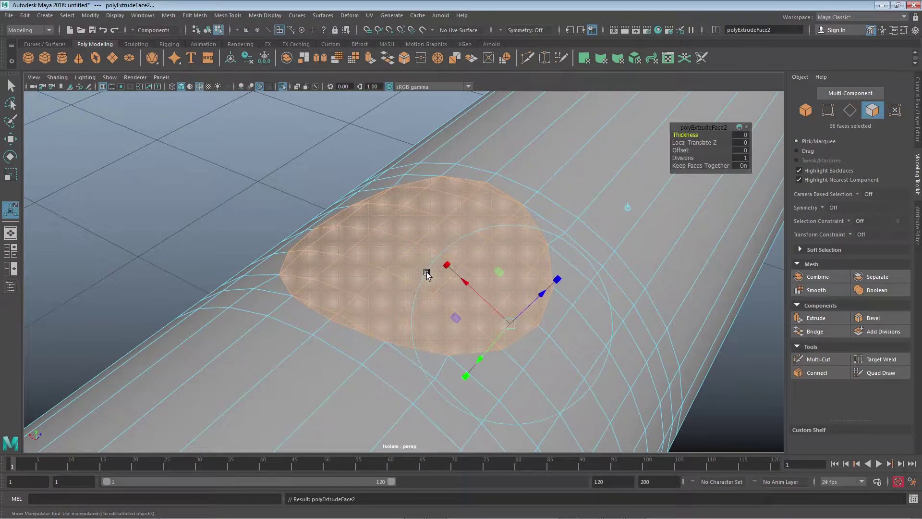
# Try to pull the extruded faces outward along their local Z by about 0.465, and undo it.
pyautogui.keyDown('alt'); pyautogui.moveTo(495, 325); pyautogui.dragTo(540, 258); pyautogui.keyUp('alt')
pyautogui.moveTo(569, 217); pyautogui.dragTo(446, 233)
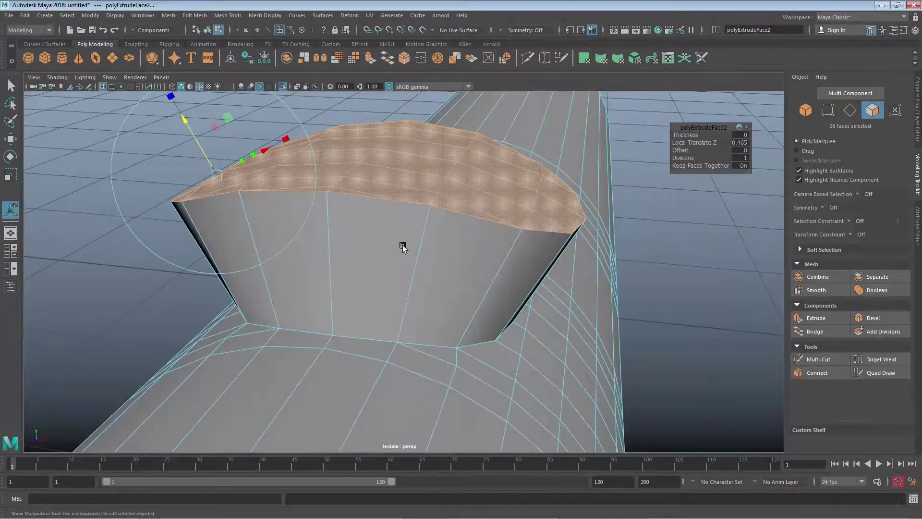
pyautogui.moveTo(184, 123); pyautogui.dragTo(312, 279)
pyautogui.press('z')
pyautogui.press('z')
# Move the extruded faces straight up from the horizontal cylinder, flatten them by scaling along the vertical axis, and clear the selection.
pyautogui.press('w')
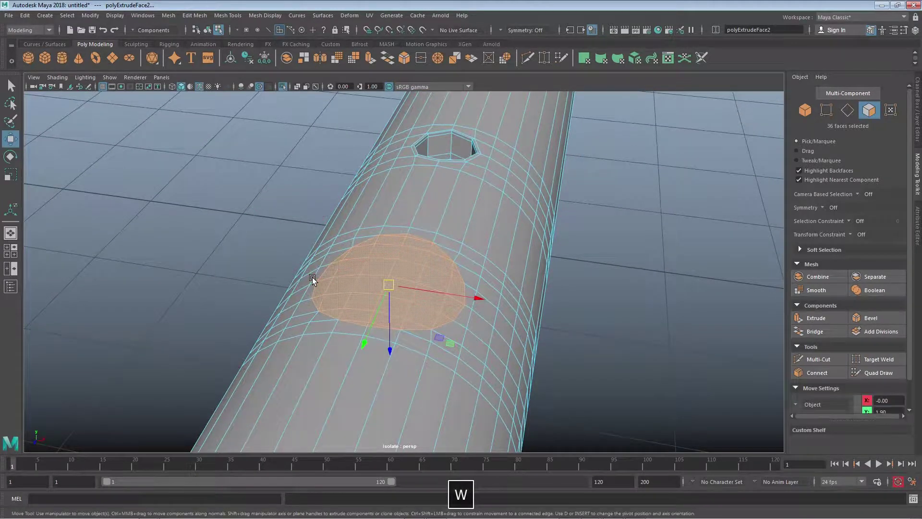
pyautogui.moveTo(391, 312); pyautogui.dragTo(264, 208)
pyautogui.press('r')
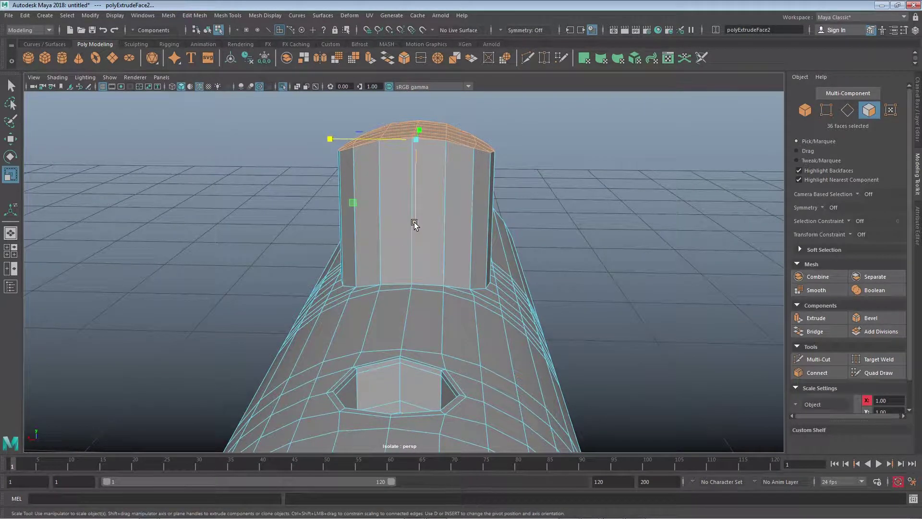
pyautogui.moveTo(415, 227); pyautogui.dragTo(422, 261)
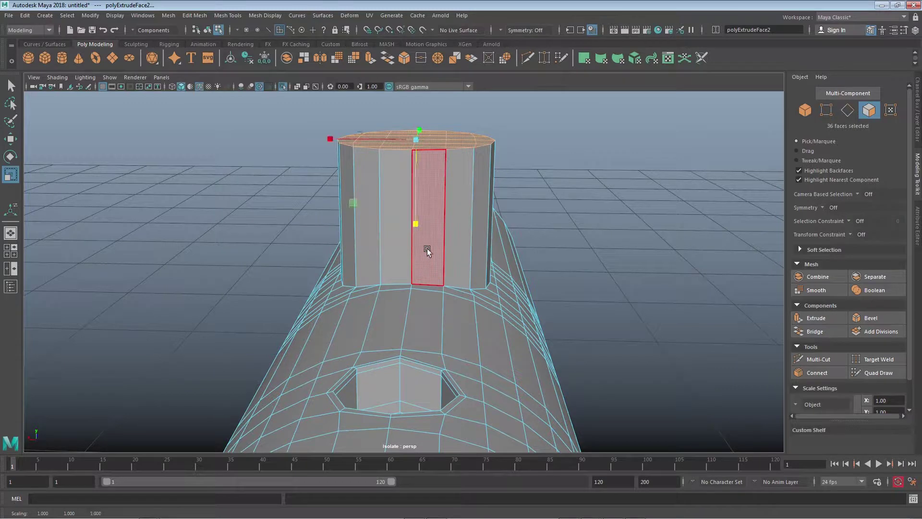
pyautogui.click(418, 224)
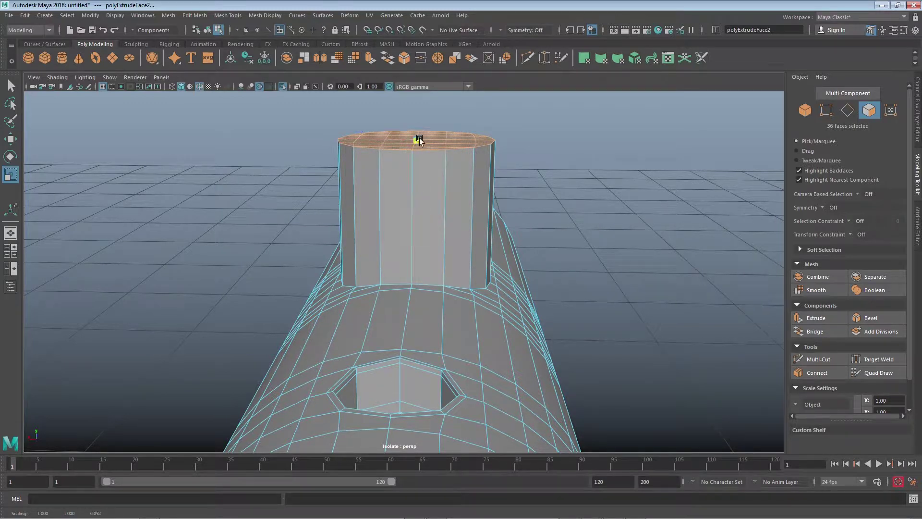
pyautogui.moveTo(418, 139); pyautogui.dragTo(414, 224)
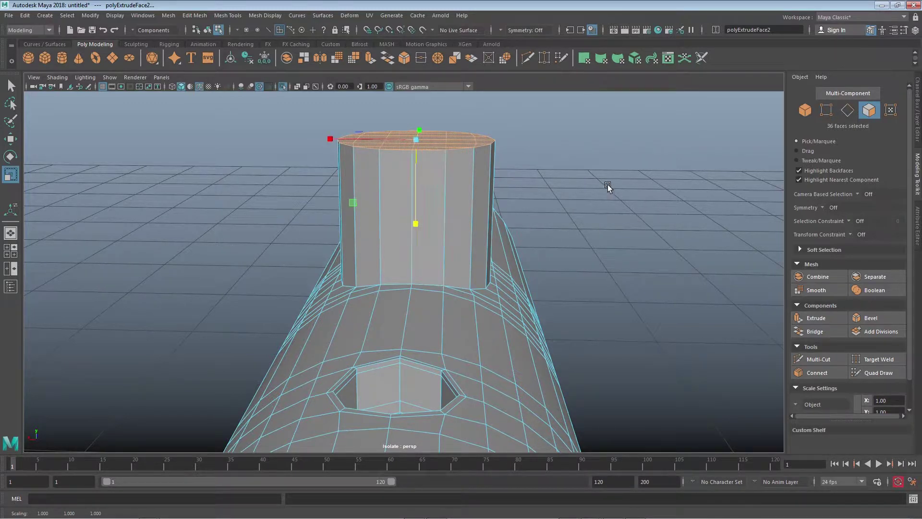
pyautogui.click(609, 185)
# Examine the upright extrusion and the seam where its base meets the horizontal cylinder.
pyautogui.keyDown('alt'); pyautogui.moveTo(591, 188); pyautogui.dragTo(465, 189); pyautogui.keyUp('alt')
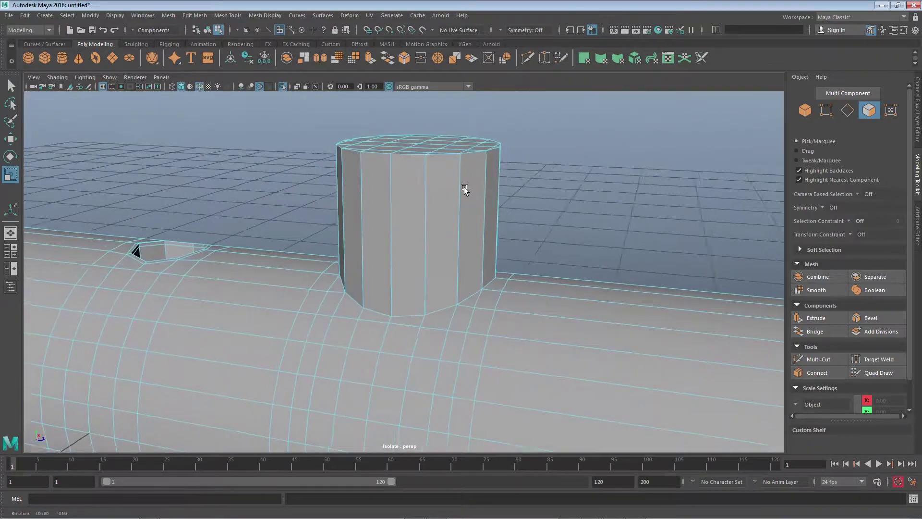
pyautogui.keyDown('alt'); pyautogui.moveTo(466, 189); pyautogui.dragTo(465, 202, button='right'); pyautogui.keyUp('alt')
pyautogui.keyDown('alt'); pyautogui.moveTo(465, 201); pyautogui.dragTo(537, 227); pyautogui.keyUp('alt')
pyautogui.keyDown('alt'); pyautogui.moveTo(538, 226); pyautogui.dragTo(531, 330, button='right'); pyautogui.keyUp('alt')
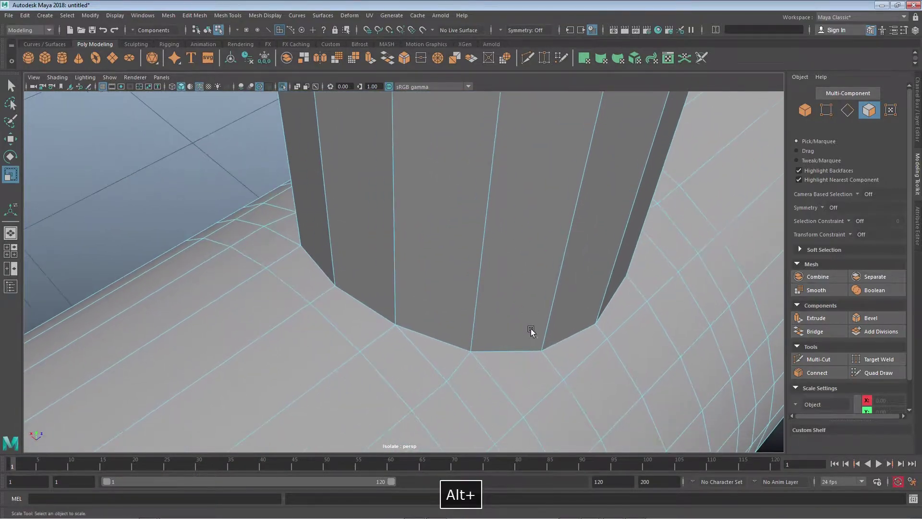
pyautogui.keyDown('alt'); pyautogui.moveTo(531, 329); pyautogui.dragTo(480, 356); pyautogui.keyUp('alt')
pyautogui.keyDown('alt'); pyautogui.moveTo(480, 356); pyautogui.dragTo(442, 374, button='right'); pyautogui.keyUp('alt')
pyautogui.keyDown('alt'); pyautogui.moveTo(442, 375); pyautogui.dragTo(384, 344); pyautogui.keyUp('alt')
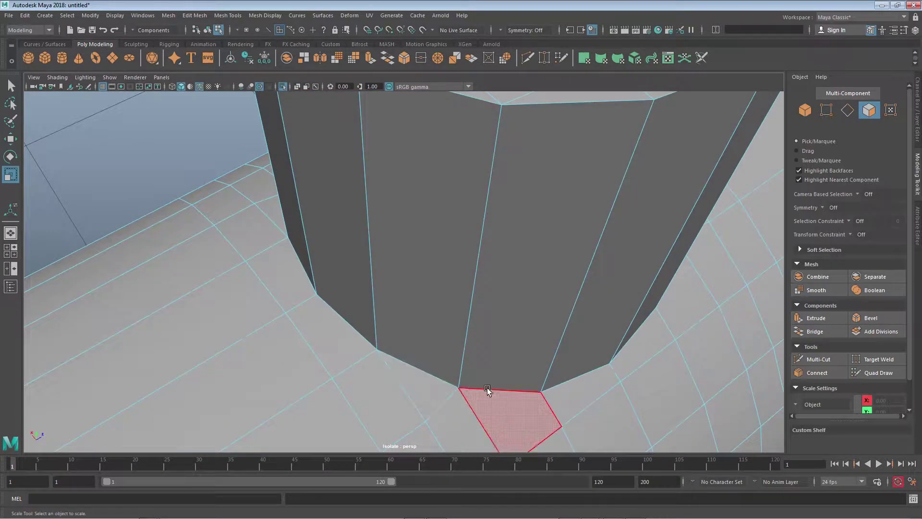
pyautogui.keyDown('alt'); pyautogui.moveTo(406, 384); pyautogui.dragTo(383, 275); pyautogui.keyUp('alt')
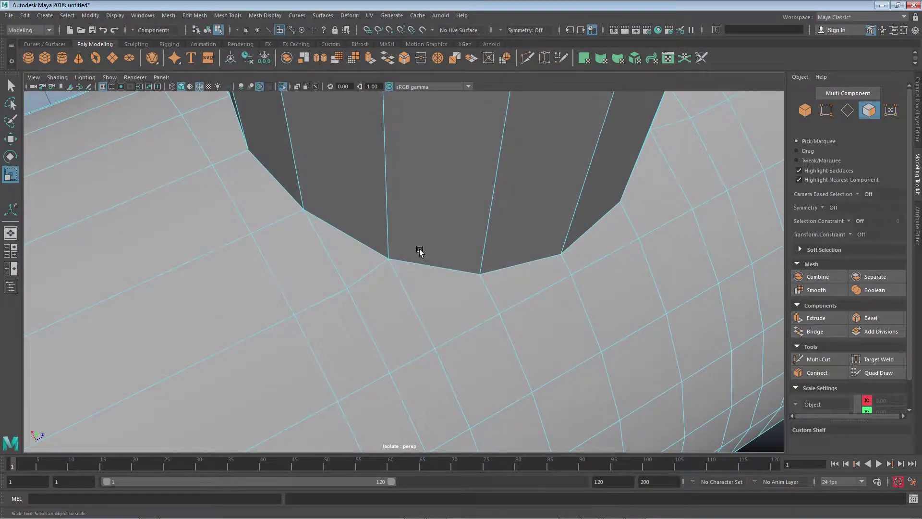
pyautogui.keyDown('alt'); pyautogui.moveTo(403, 313); pyautogui.dragTo(490, 319, button='middle'); pyautogui.keyUp('alt')
# Select the 16 edges around the extrusion's base and bevel them with a fraction of 0.25 and 2 segments.
pyautogui.rightClick(457, 243)
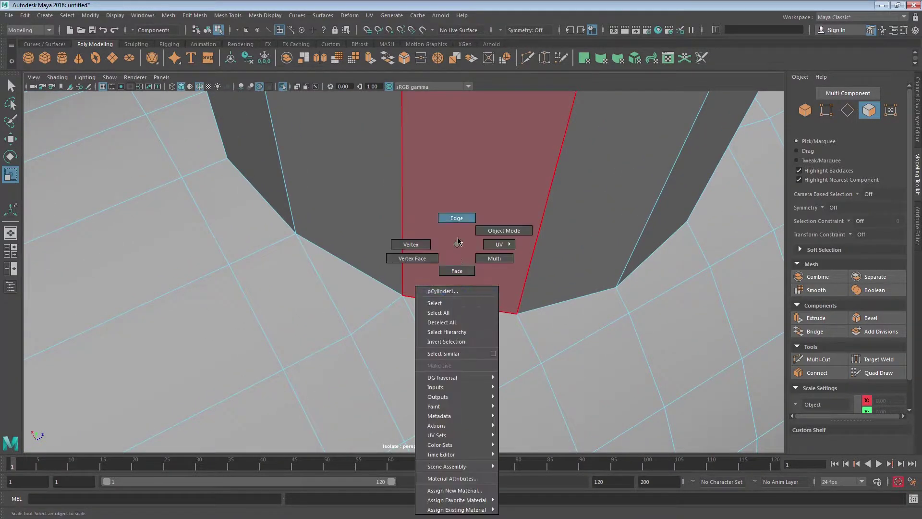
pyautogui.click(456, 218)
pyautogui.doubleClick(455, 305)
pyautogui.keyDown('alt'); pyautogui.moveTo(456, 305); pyautogui.dragTo(409, 323); pyautogui.keyUp('alt')
pyautogui.keyDown('shift'); pyautogui.click(426, 248); pyautogui.keyUp('shift')
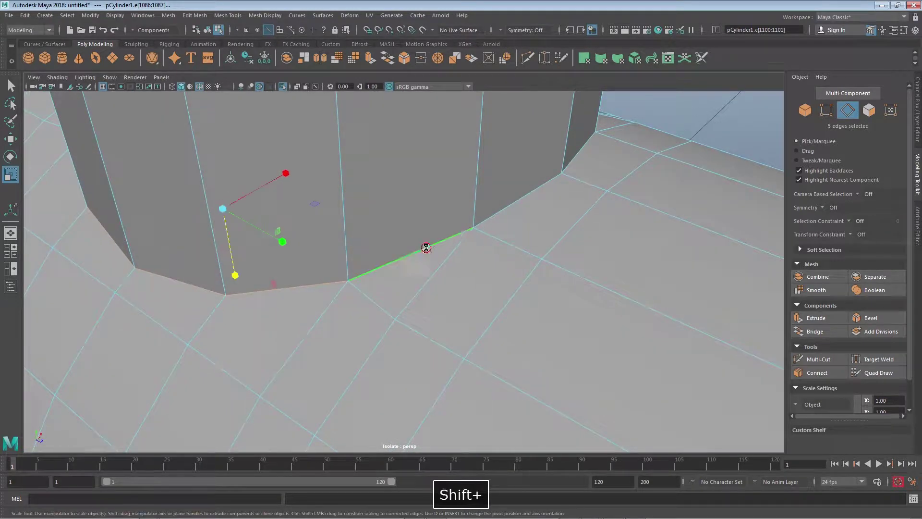
pyautogui.keyDown('alt'); pyautogui.moveTo(425, 248); pyautogui.dragTo(332, 245); pyautogui.keyUp('alt')
pyautogui.keyDown('shift'); pyautogui.click(359, 254); pyautogui.keyUp('shift')
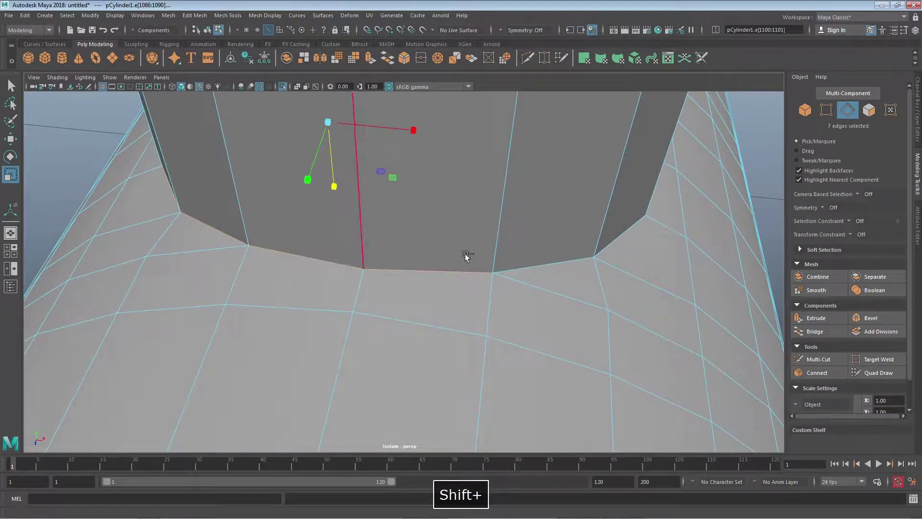
pyautogui.keyDown('shift'); pyautogui.click(563, 257); pyautogui.keyUp('shift')
pyautogui.keyDown('alt'); pyautogui.moveTo(563, 258); pyautogui.dragTo(495, 309); pyautogui.keyUp('alt')
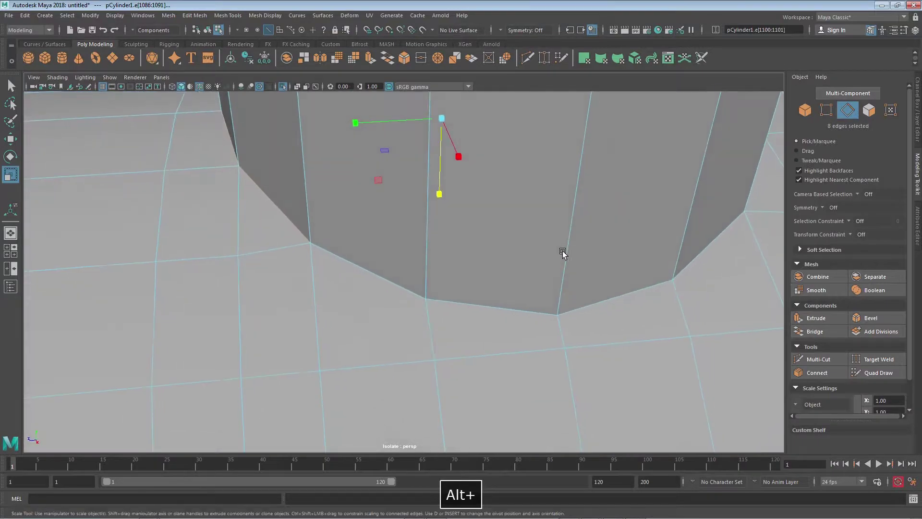
pyautogui.keyDown('shift'); pyautogui.doubleClick(494, 309); pyautogui.keyUp('shift')
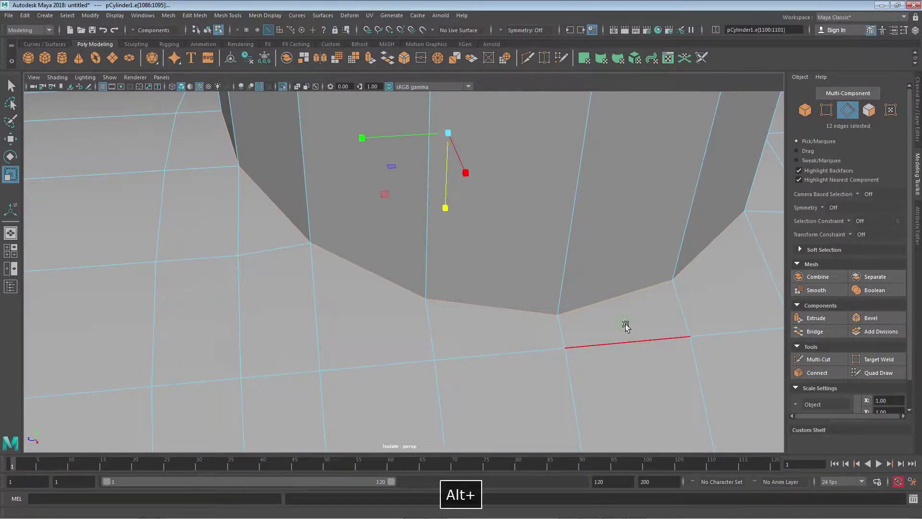
pyautogui.press('q')
pyautogui.keyDown('alt'); pyautogui.moveTo(627, 329); pyautogui.dragTo(604, 294); pyautogui.keyUp('alt')
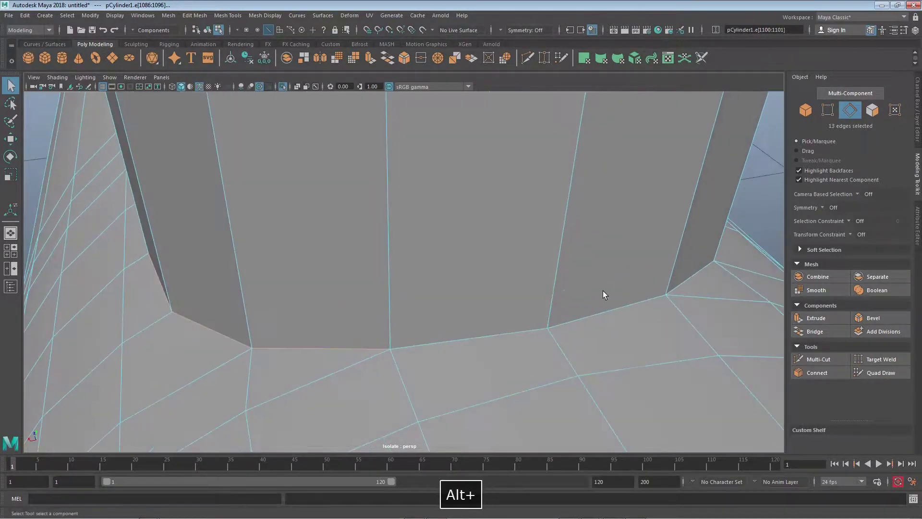
pyautogui.keyDown('alt'); pyautogui.moveTo(634, 323); pyautogui.dragTo(563, 319); pyautogui.keyUp('alt')
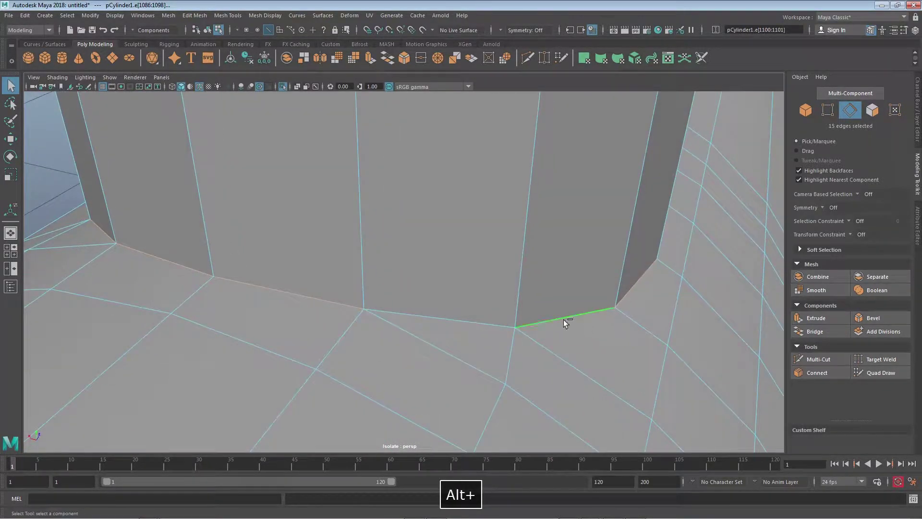
pyautogui.keyDown('shift'); pyautogui.click(484, 324); pyautogui.keyUp('shift')
pyautogui.keyDown('alt'); pyautogui.moveTo(690, 345); pyautogui.dragTo(609, 307); pyautogui.keyUp('alt')
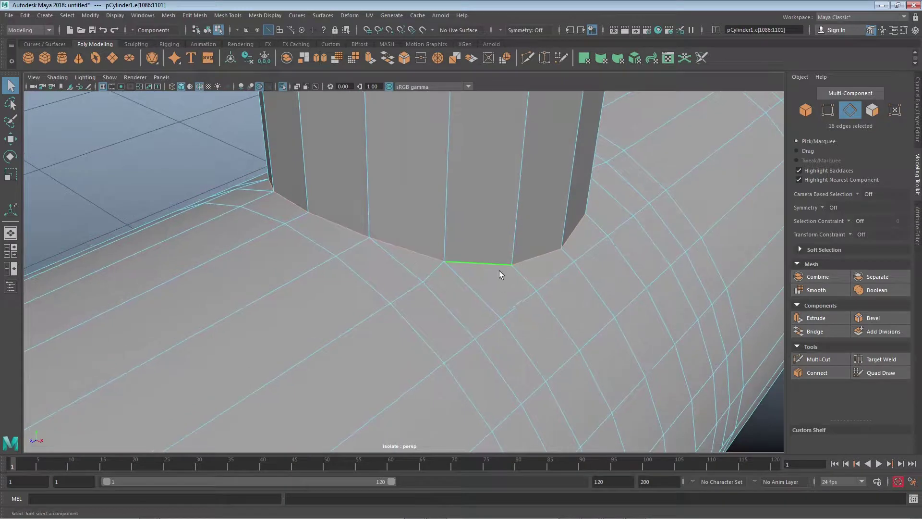
pyautogui.keyDown('shift'); pyautogui.moveTo(494, 264); pyautogui.dragTo(547, 267, button='right'); pyautogui.keyUp('shift')
# Select the 16 edges around the extrusion's flat top and repeat the bevel with a fraction of 0.25 and 2 segments.
pyautogui.keyDown('alt'); pyautogui.moveTo(400, 259); pyautogui.dragTo(552, 325); pyautogui.keyUp('alt')
pyautogui.keyDown('alt'); pyautogui.moveTo(552, 325); pyautogui.dragTo(352, 288, button='right'); pyautogui.keyUp('alt')
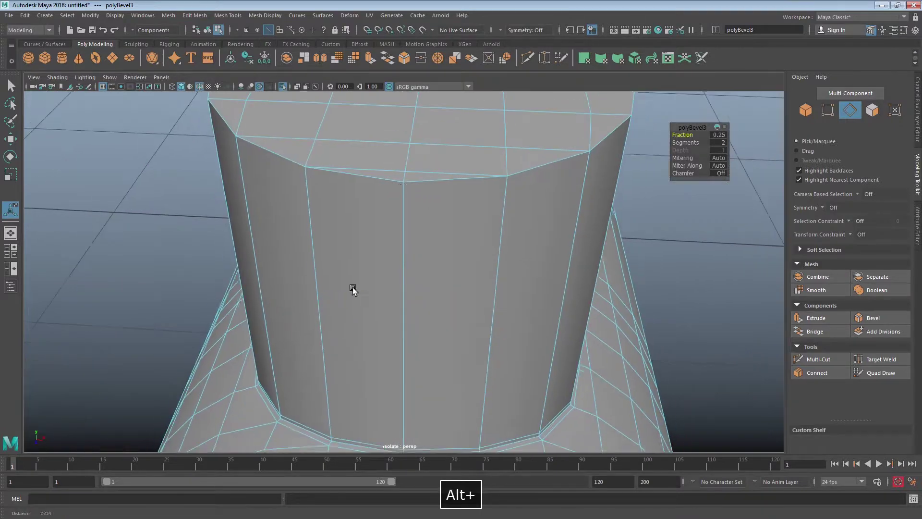
pyautogui.click(428, 182)
pyautogui.keyDown('alt'); pyautogui.moveTo(278, 152); pyautogui.dragTo(354, 185); pyautogui.keyUp('alt')
pyautogui.keyDown('shift'); pyautogui.click(412, 180); pyautogui.keyUp('shift')
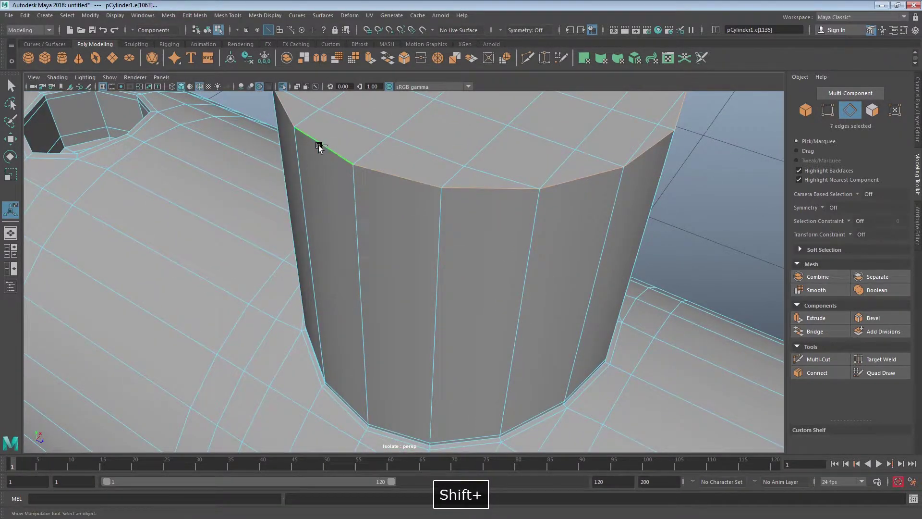
pyautogui.keyDown('alt'); pyautogui.moveTo(318, 145); pyautogui.dragTo(405, 243); pyautogui.keyUp('alt')
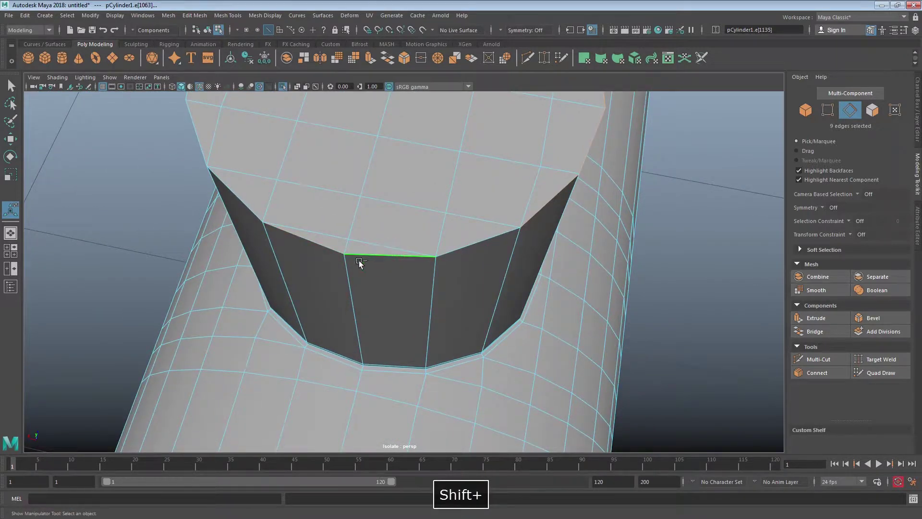
pyautogui.keyDown('alt'); pyautogui.moveTo(479, 243); pyautogui.dragTo(426, 284); pyautogui.keyUp('alt')
pyautogui.keyDown('shift'); pyautogui.click(409, 267); pyautogui.keyUp('shift')
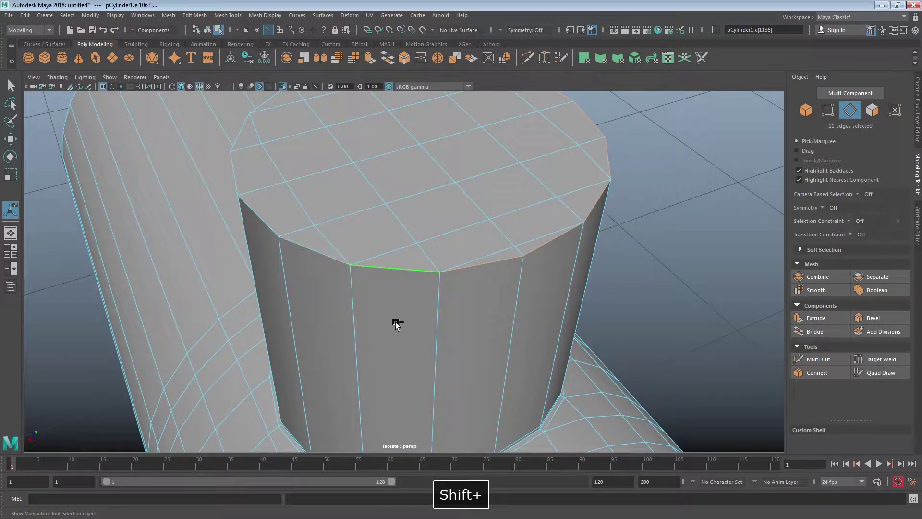
pyautogui.keyDown('alt'); pyautogui.moveTo(254, 210); pyautogui.dragTo(392, 284); pyautogui.keyUp('alt')
pyautogui.keyDown('shift'); pyautogui.click(324, 196); pyautogui.keyUp('shift')
pyautogui.press('space')
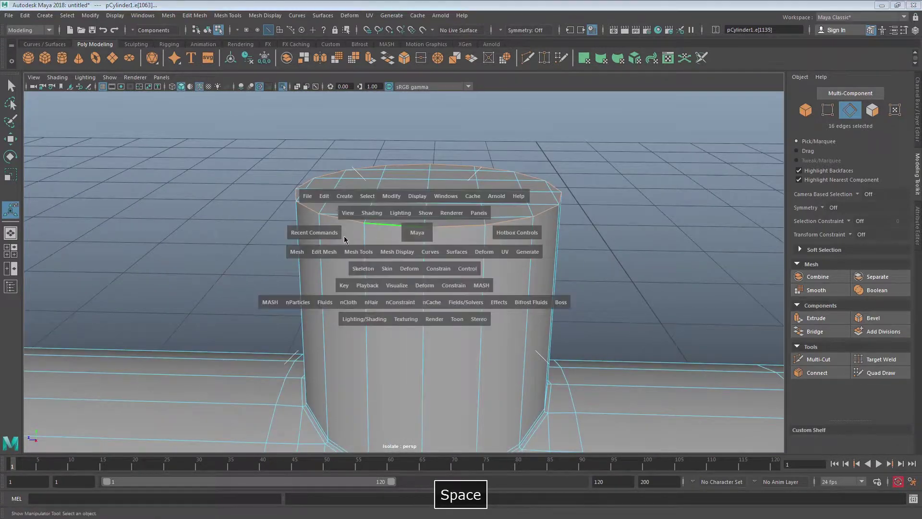
pyautogui.click(314, 232)
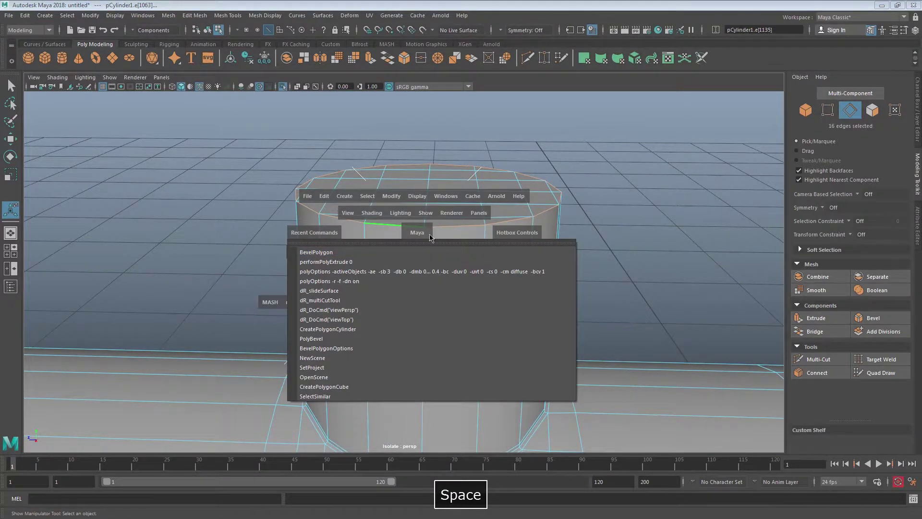
pyautogui.press('space')
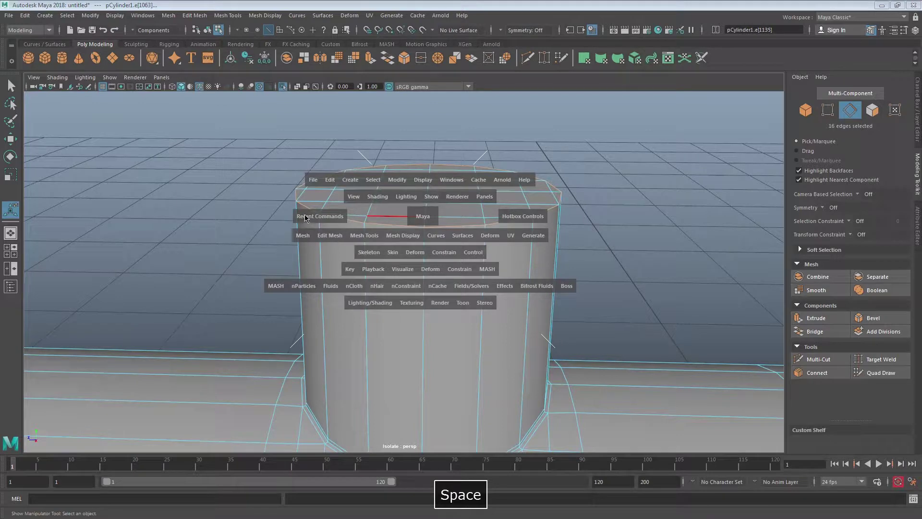
pyautogui.click(320, 216)
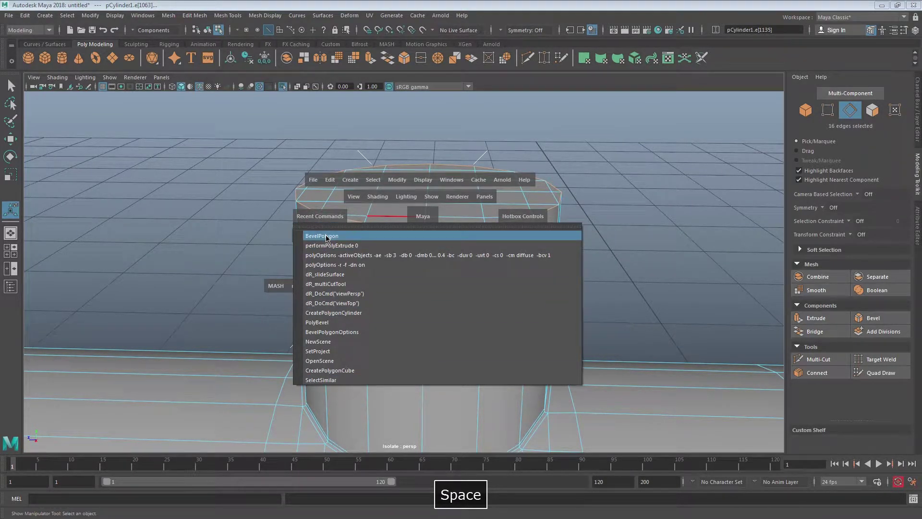
pyautogui.click(321, 235)
# Examine the bevelled rim around the extrusion's top and the side faces beneath it.
pyautogui.keyDown('alt'); pyautogui.moveTo(309, 243); pyautogui.dragTo(380, 265); pyautogui.keyUp('alt')
pyautogui.keyDown('alt'); pyautogui.moveTo(384, 267); pyautogui.dragTo(654, 208, button='right'); pyautogui.keyUp('alt')
pyautogui.keyDown('alt'); pyautogui.moveTo(625, 248); pyautogui.dragTo(636, 245); pyautogui.keyUp('alt')
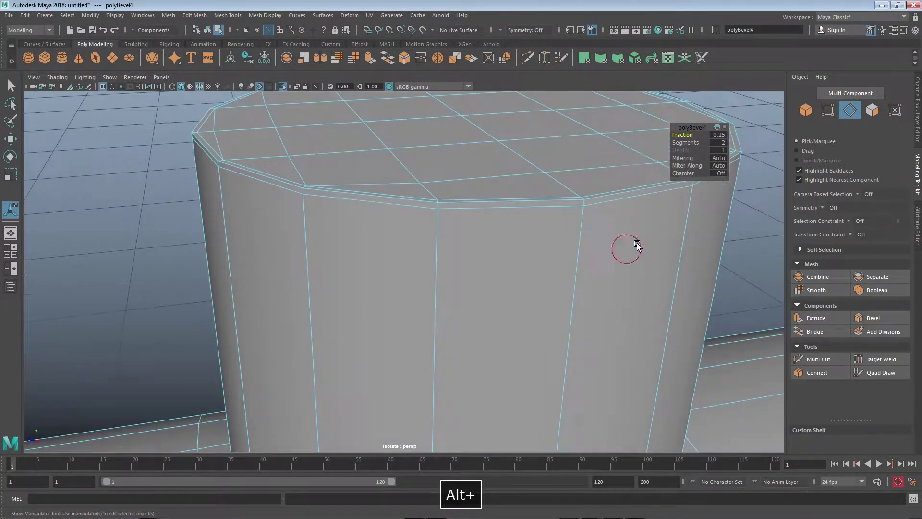
pyautogui.keyDown('alt'); pyautogui.moveTo(636, 244); pyautogui.dragTo(467, 300, button='right'); pyautogui.keyUp('alt')
pyautogui.keyDown('alt'); pyautogui.moveTo(467, 299); pyautogui.dragTo(459, 243, button='middle'); pyautogui.keyUp('alt')
pyautogui.keyDown('alt'); pyautogui.moveTo(459, 243); pyautogui.dragTo(418, 396, button='right'); pyautogui.keyUp('alt')
pyautogui.keyDown('alt'); pyautogui.moveTo(355, 414); pyautogui.dragTo(417, 153); pyautogui.keyUp('alt')
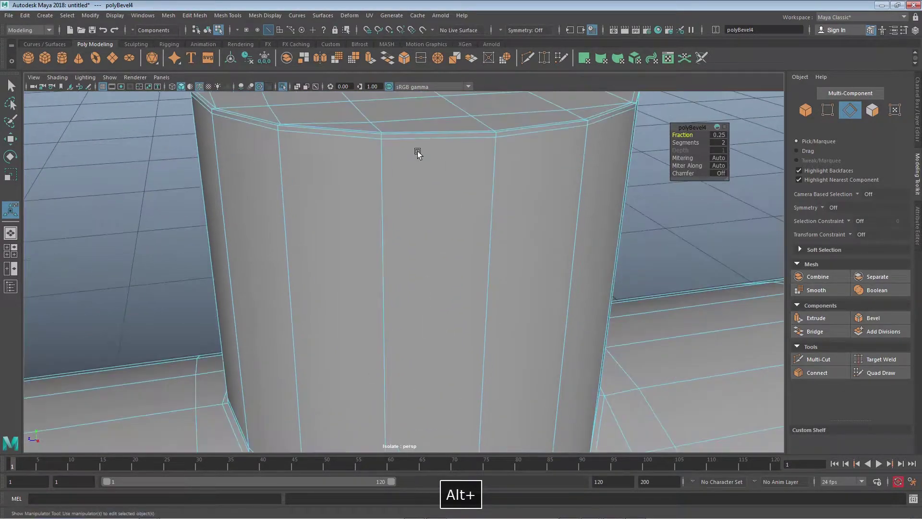
pyautogui.keyDown('alt'); pyautogui.moveTo(278, 189); pyautogui.dragTo(288, 240); pyautogui.keyUp('alt')
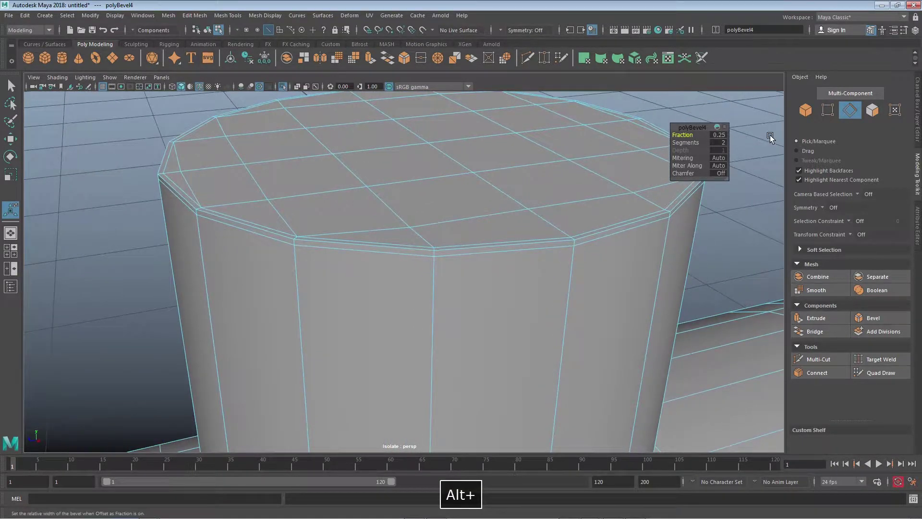
# Increase the bevel fraction to 0.5 around the upright extrusion's flat top.
pyautogui.click(718, 135)
pyautogui.write('.5')
pyautogui.press('Return')
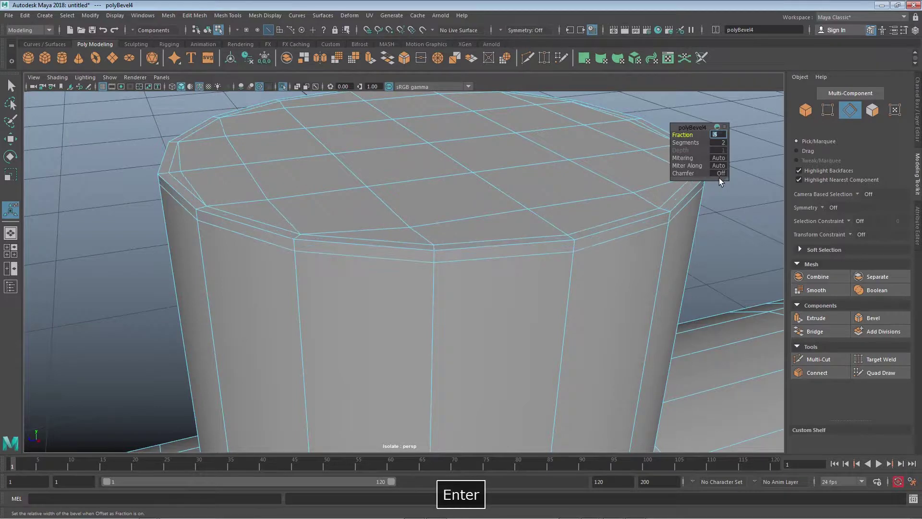
# Set the fraction of polyBevel3, the bevel around the extrusion's base, to 0.3.
pyautogui.keyDown('alt'); pyautogui.moveTo(530, 212); pyautogui.dragTo(460, 253, button='right'); pyautogui.keyUp('alt')
pyautogui.keyDown('alt'); pyautogui.moveTo(461, 253); pyautogui.dragTo(428, 173, button='middle'); pyautogui.keyUp('alt')
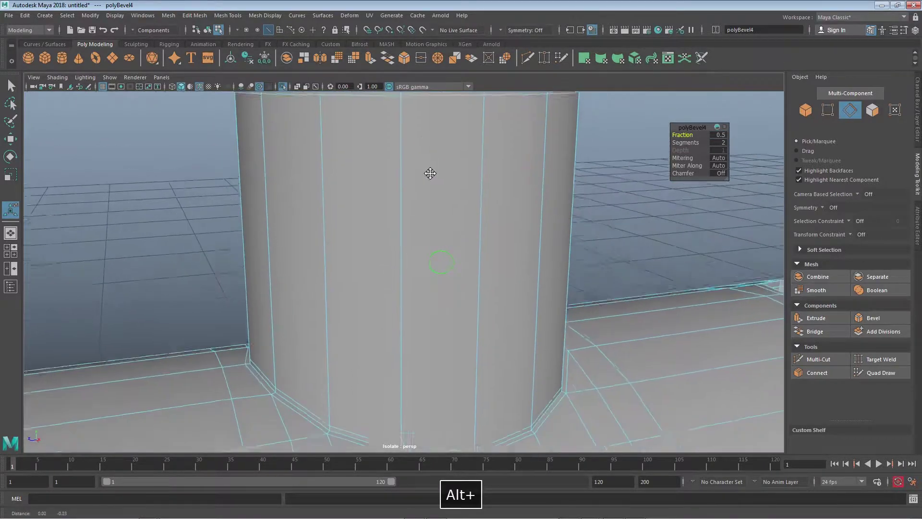
pyautogui.keyDown('alt'); pyautogui.moveTo(428, 173); pyautogui.dragTo(424, 264, button='right'); pyautogui.keyUp('alt')
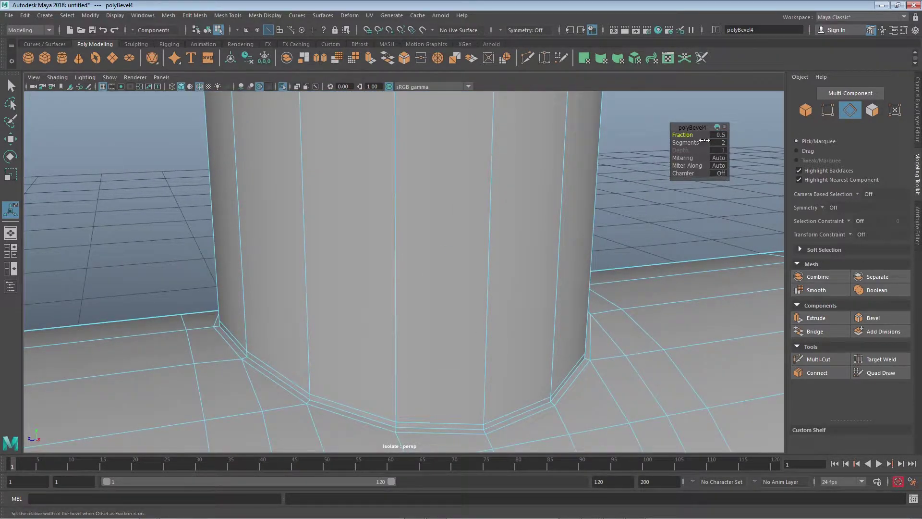
pyautogui.click(917, 115)
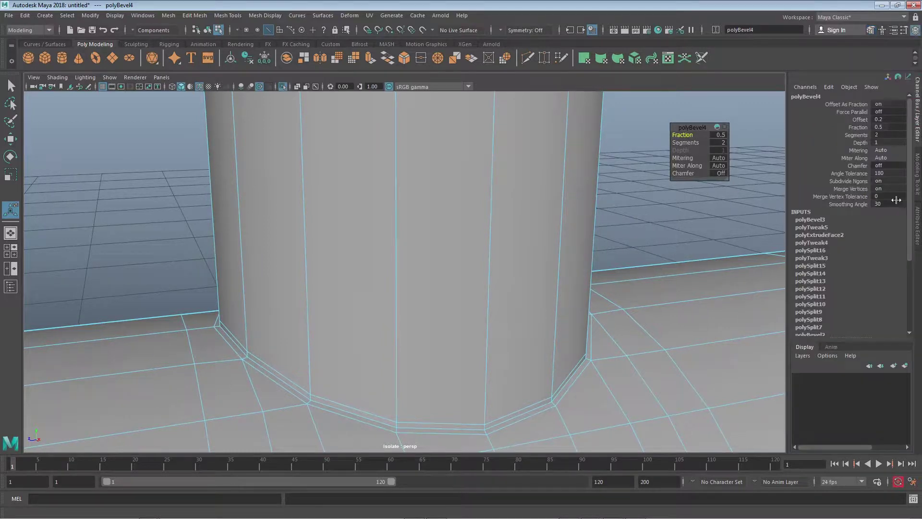
pyautogui.scroll(-3, 859, 269)
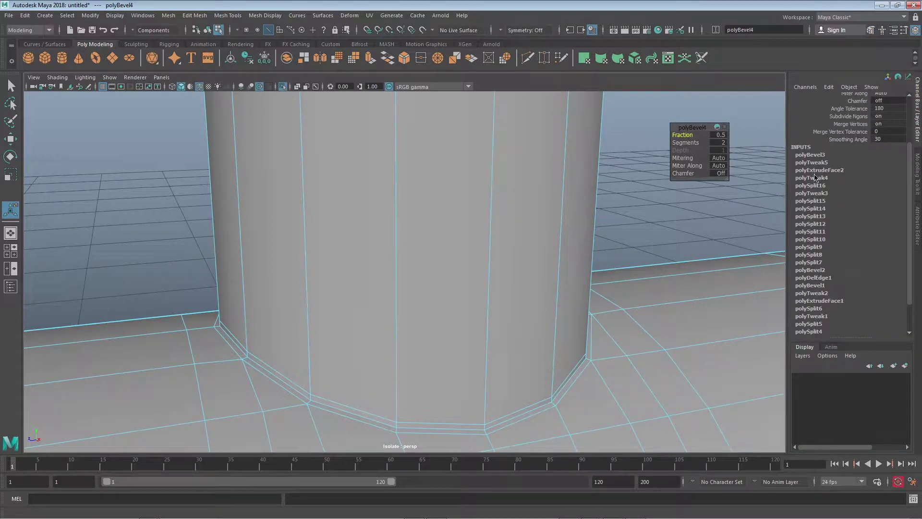
pyautogui.scroll(-2, 822, 183)
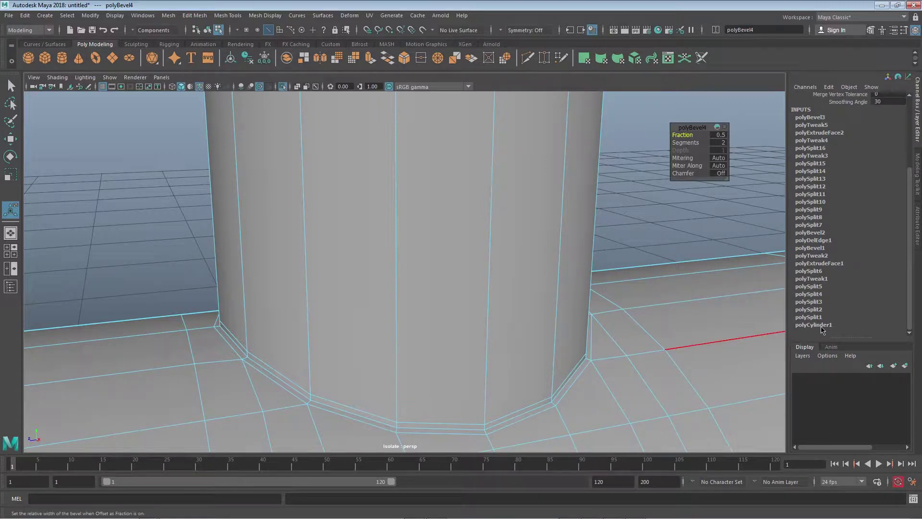
pyautogui.scroll(3, 824, 322)
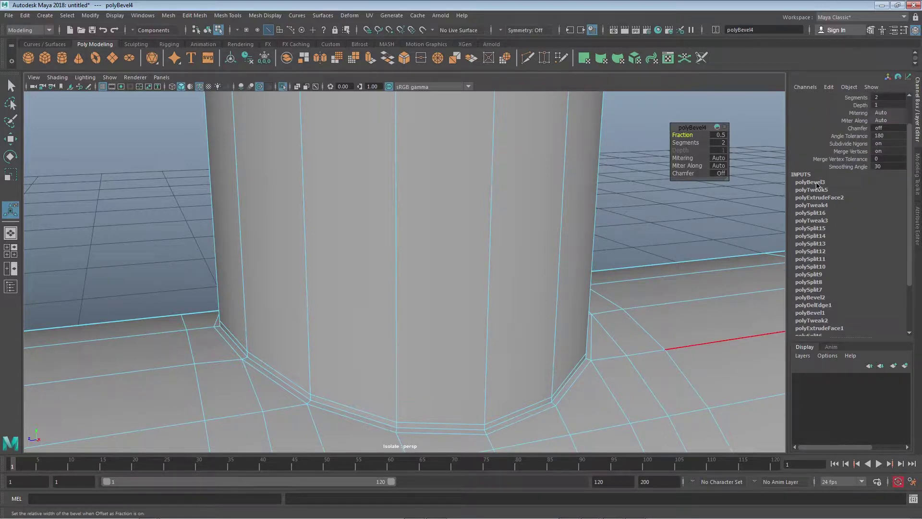
pyautogui.click(816, 184)
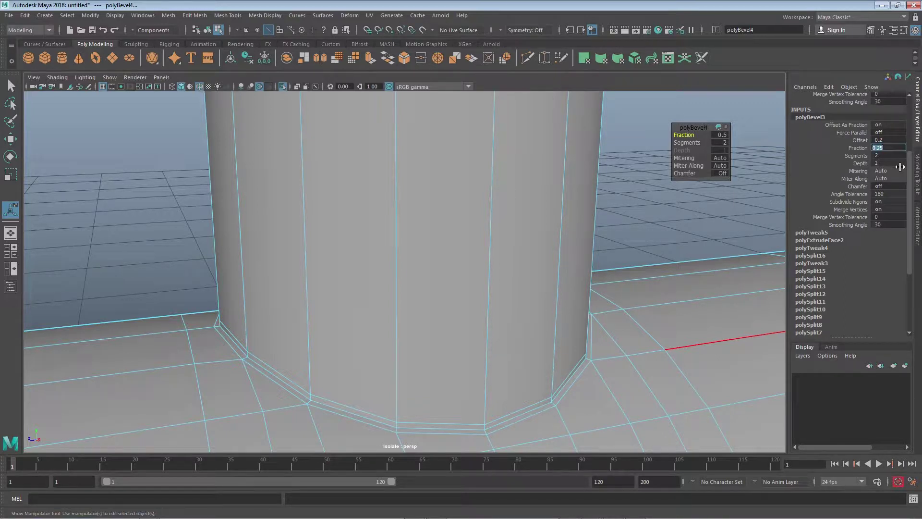
pyautogui.write('0.3')
pyautogui.press('Return')
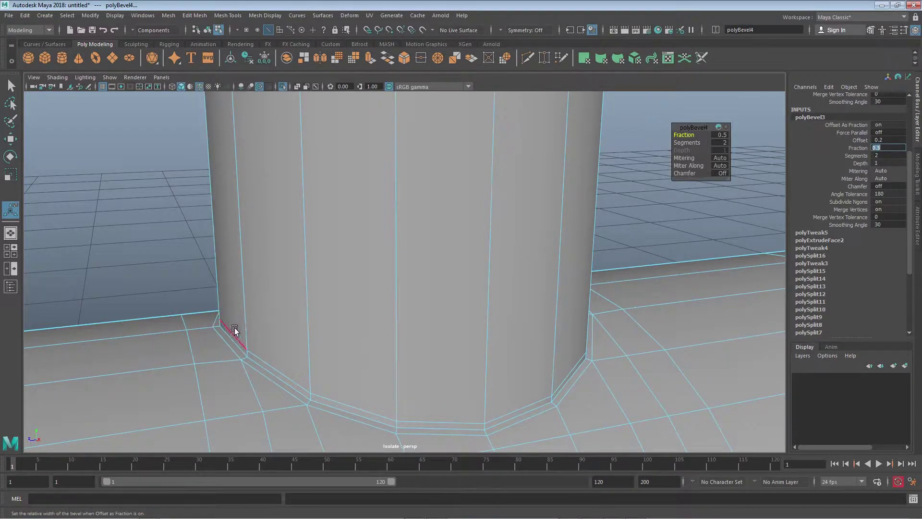
pyautogui.keyDown('alt'); pyautogui.moveTo(326, 215); pyautogui.dragTo(439, 238); pyautogui.keyUp('alt')
pyautogui.keyDown('alt'); pyautogui.moveTo(438, 238); pyautogui.dragTo(340, 284, button='right'); pyautogui.keyUp('alt')
pyautogui.keyDown('alt'); pyautogui.moveTo(339, 284); pyautogui.dragTo(346, 274); pyautogui.keyUp('alt')
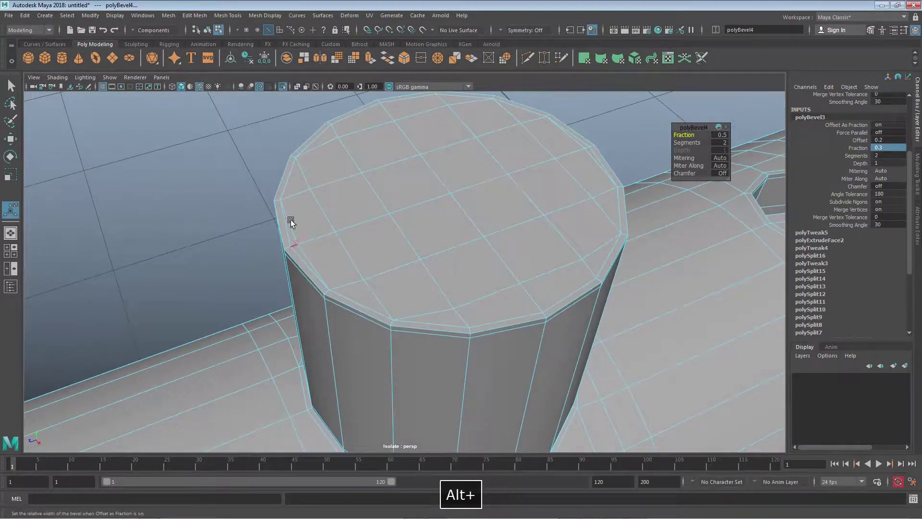
pyautogui.keyDown('alt'); pyautogui.moveTo(329, 206); pyautogui.dragTo(370, 273); pyautogui.keyUp('alt')
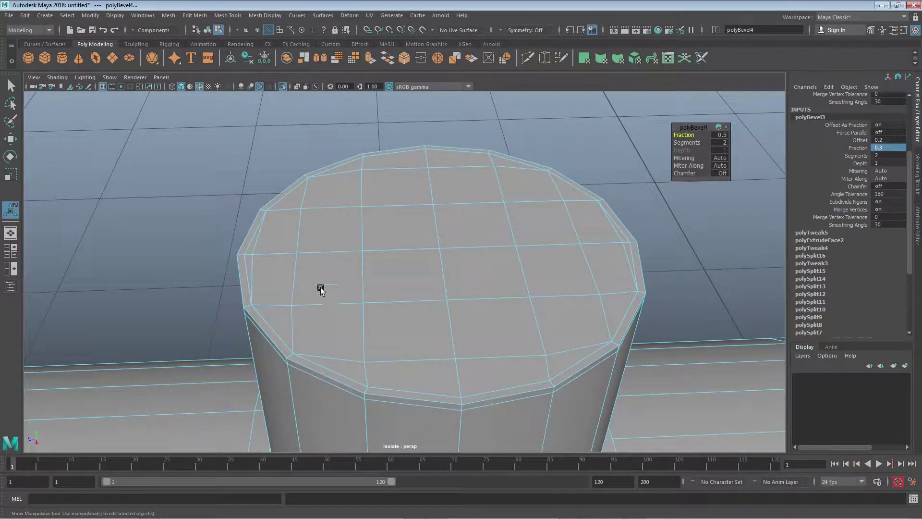
pyautogui.keyDown('alt'); pyautogui.moveTo(321, 318); pyautogui.dragTo(329, 267); pyautogui.keyUp('alt')
pyautogui.moveTo(390, 195); pyautogui.dragTo(391, 173, button='right')
pyautogui.doubleClick(391, 201)
pyautogui.moveTo(444, 257)
pyautogui.keyDown('alt'); pyautogui.mouseDown()
pyautogui.moveTo(432, 257)
pyautogui.moveTo(436, 245)
pyautogui.moveTo(433, 255)
pyautogui.mouseUp(); pyautogui.keyUp('alt')
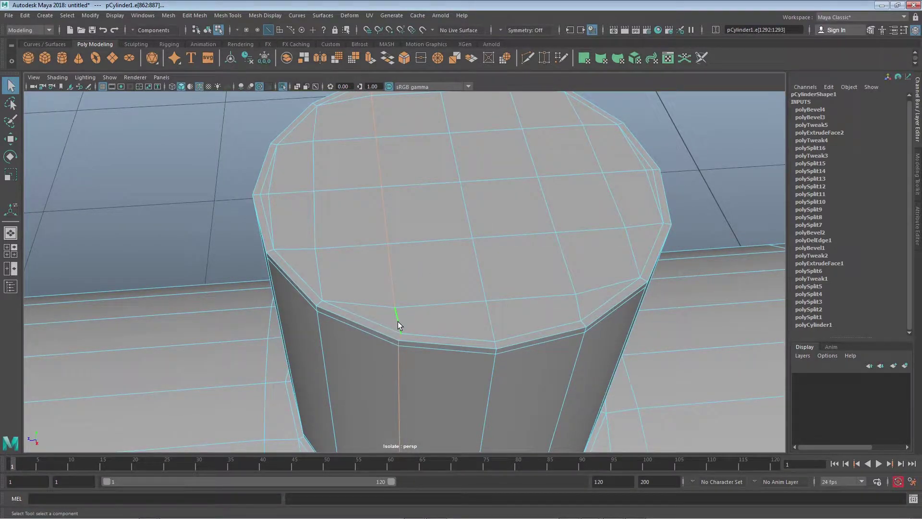
# Select the grid edges across the extrusion's flat top and delete them, keeping only the two lines that cross at its centre.
pyautogui.click(397, 321)
pyautogui.keyDown('alt'); pyautogui.moveTo(388, 145); pyautogui.dragTo(371, 133); pyautogui.keyUp('alt')
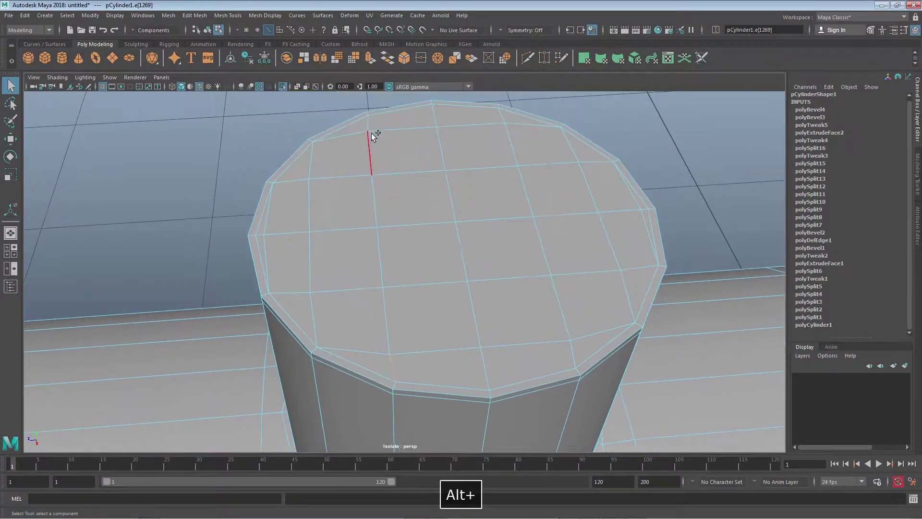
pyautogui.keyDown('shift'); pyautogui.click(370, 125); pyautogui.keyUp('shift')
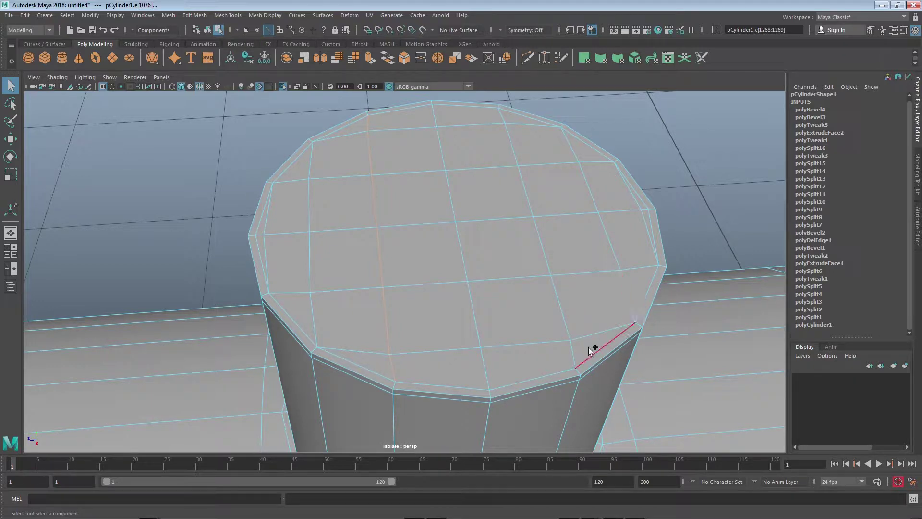
pyautogui.keyDown('shift'); pyautogui.click(501, 115); pyautogui.keyUp('shift')
pyautogui.keyDown('shift'); pyautogui.doubleClick(365, 350); pyautogui.keyUp('shift')
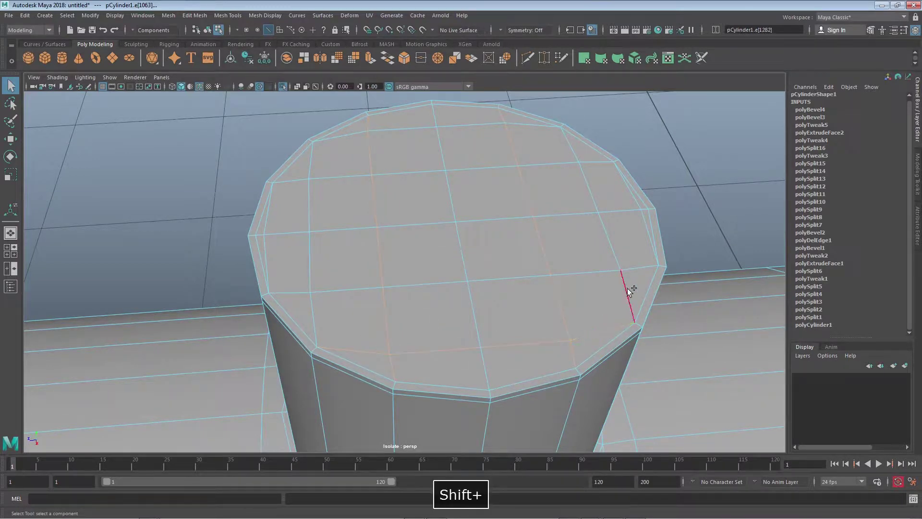
pyautogui.keyDown('shift'); pyautogui.doubleClick(632, 271); pyautogui.keyUp('shift')
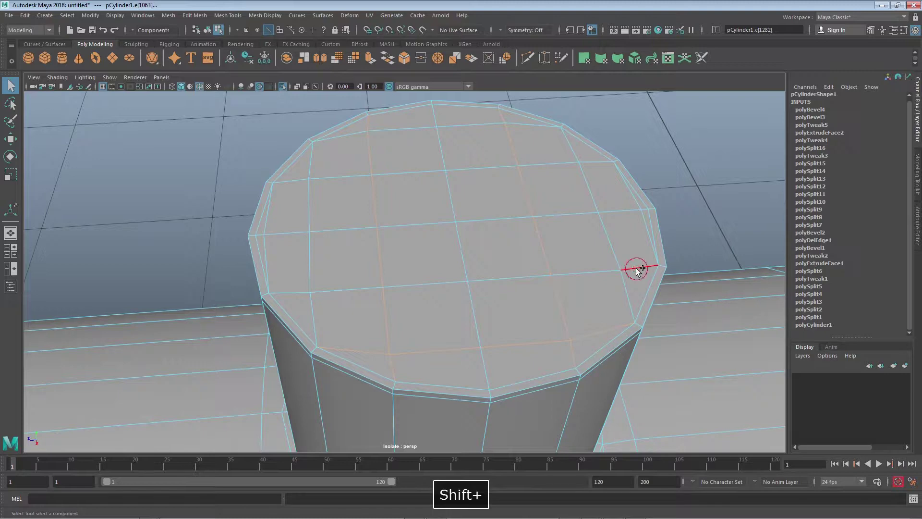
pyautogui.keyDown('shift'); pyautogui.click(299, 294); pyautogui.keyUp('shift')
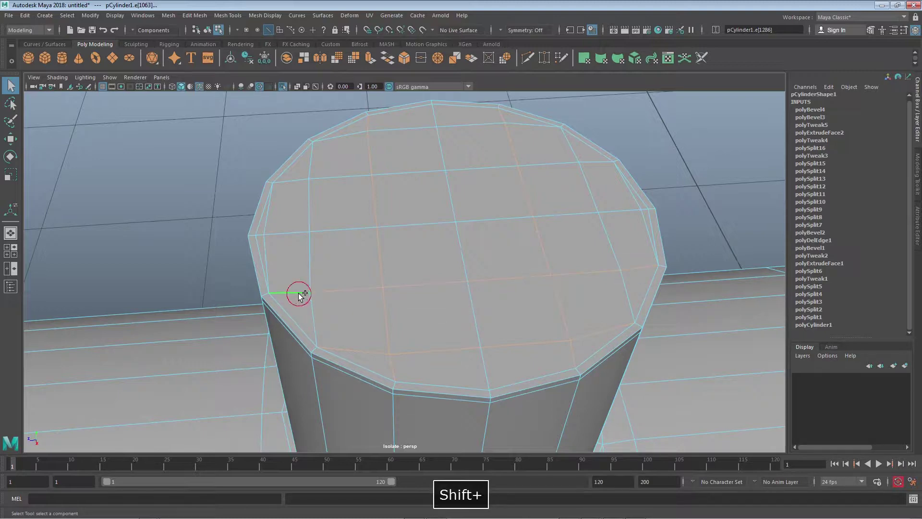
pyautogui.keyDown('shift'); pyautogui.click(286, 181); pyautogui.keyUp('shift')
pyautogui.keyDown('shift'); pyautogui.click(594, 162); pyautogui.keyUp('shift')
pyautogui.keyDown('shift'); pyautogui.click(348, 135); pyautogui.keyUp('shift')
pyautogui.keyDown('shift'); pyautogui.click(524, 127); pyautogui.keyUp('shift')
pyautogui.keyDown('shift'); pyautogui.click(572, 144); pyautogui.keyUp('shift')
pyautogui.keyDown('alt'); pyautogui.moveTo(497, 171); pyautogui.dragTo(520, 205); pyautogui.keyUp('alt')
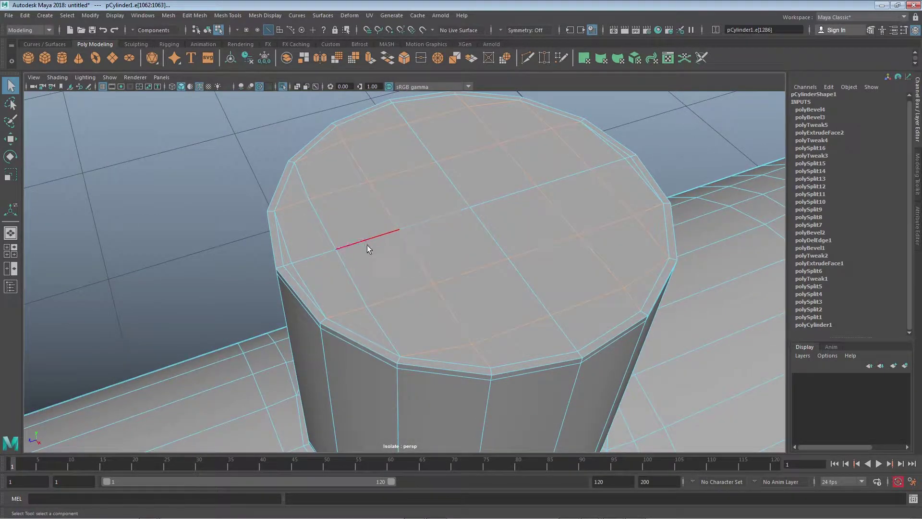
pyautogui.keyDown('shift'); pyautogui.click(379, 318); pyautogui.keyUp('shift')
pyautogui.keyDown('alt'); pyautogui.moveTo(494, 196); pyautogui.dragTo(455, 186); pyautogui.keyUp('alt')
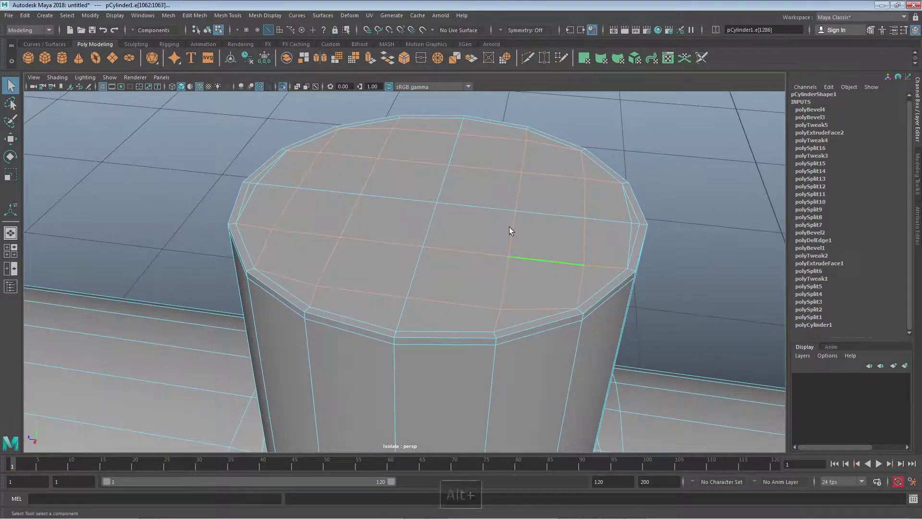
pyautogui.keyDown('alt'); pyautogui.moveTo(509, 230); pyautogui.dragTo(591, 234); pyautogui.keyUp('alt')
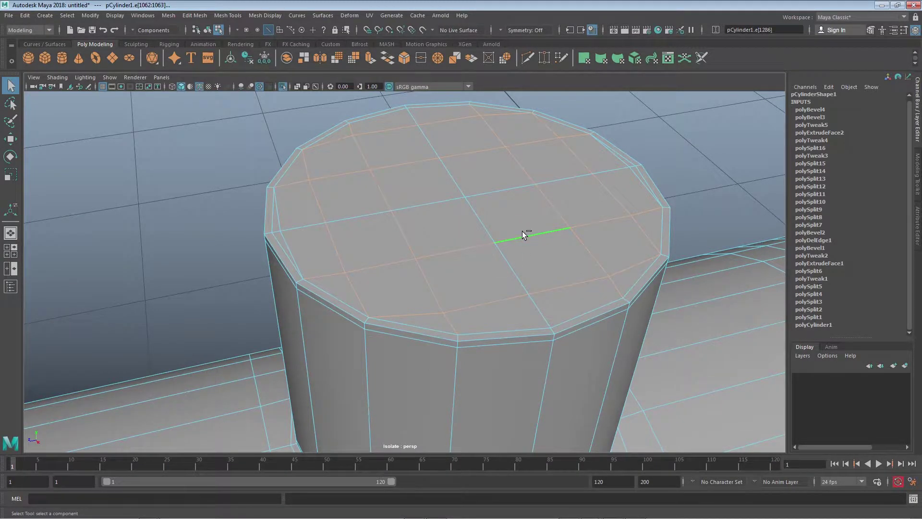
pyautogui.hotkey('ctrl', 'Delete')
# Multi-Cut two edges between opposite rim vertices of the flat top, one on either side of a centre line and parallel to it.
pyautogui.keyDown('alt'); pyautogui.moveTo(514, 208); pyautogui.dragTo(432, 229); pyautogui.keyUp('alt')
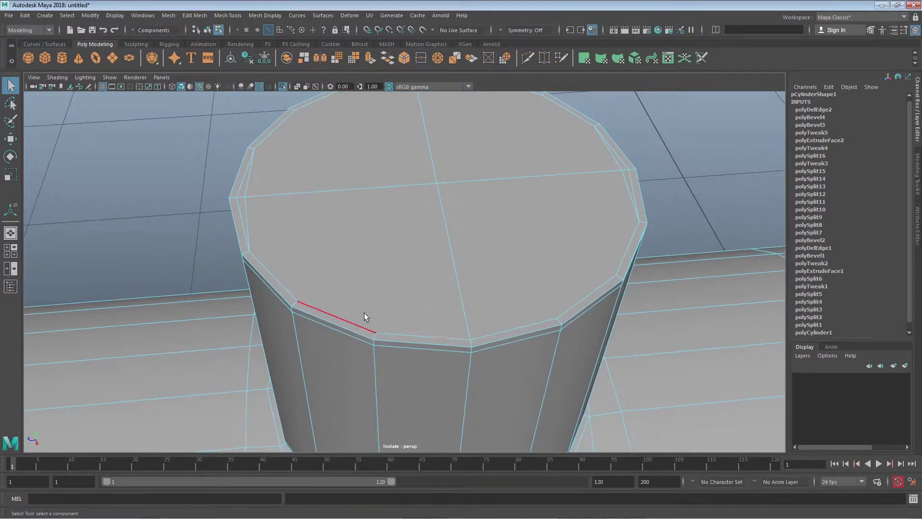
pyautogui.keyDown('alt'); pyautogui.moveTo(364, 313); pyautogui.dragTo(418, 321); pyautogui.keyUp('alt')
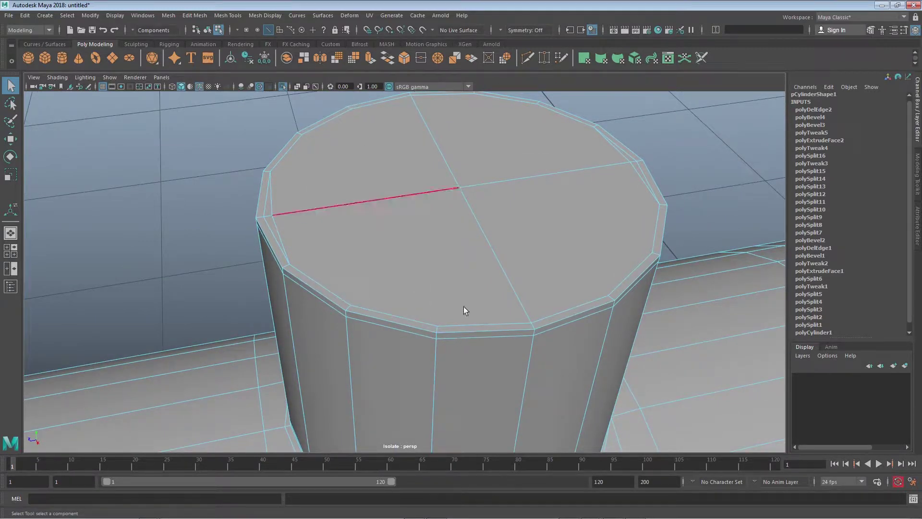
pyautogui.keyDown('shift'); pyautogui.moveTo(426, 234); pyautogui.dragTo(386, 234, button='right'); pyautogui.keyUp('shift')
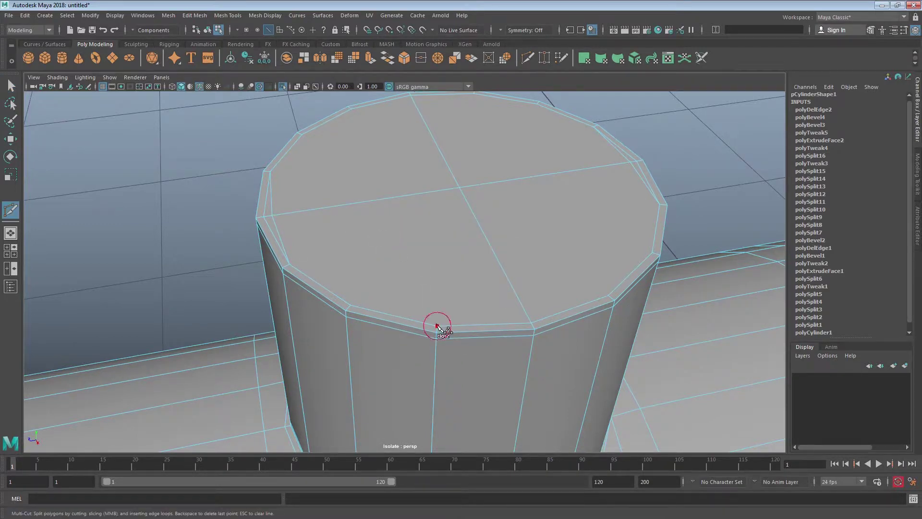
pyautogui.click(437, 326)
pyautogui.click(351, 111)
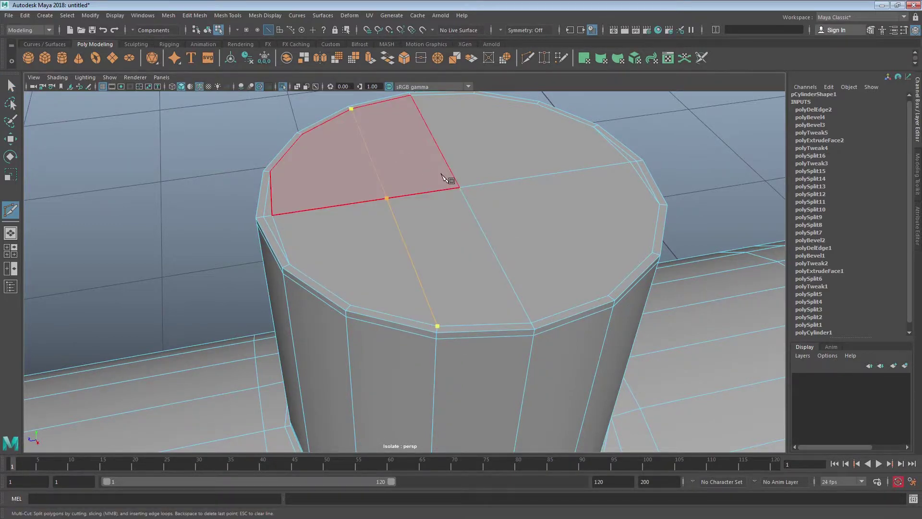
pyautogui.press('Return')
pyautogui.keyDown('alt'); pyautogui.moveTo(511, 155); pyautogui.dragTo(437, 186, button='middle'); pyautogui.keyUp('alt')
pyautogui.keyDown('alt'); pyautogui.moveTo(436, 186); pyautogui.dragTo(440, 150); pyautogui.keyUp('alt')
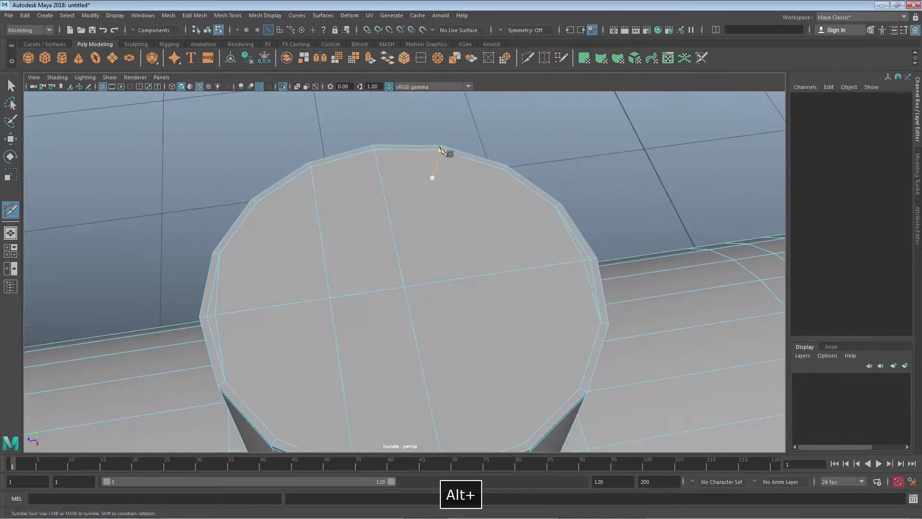
pyautogui.keyDown('alt'); pyautogui.moveTo(457, 205); pyautogui.dragTo(465, 261, button='middle'); pyautogui.keyUp('alt')
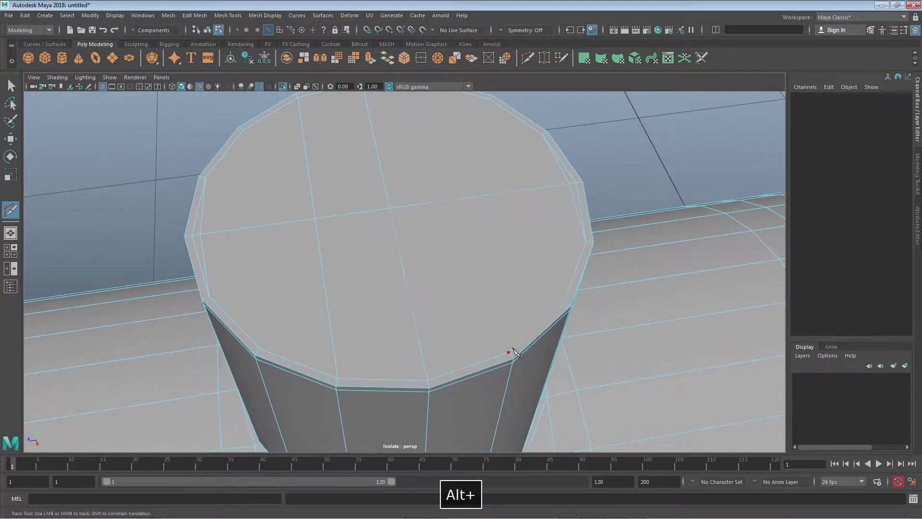
pyautogui.keyDown('alt'); pyautogui.moveTo(547, 206); pyautogui.dragTo(476, 274); pyautogui.keyUp('alt')
# Select the four redundant short edges just inside the bevelled rim, at both ends of the single crossing line, and delete them.
pyautogui.press('q')
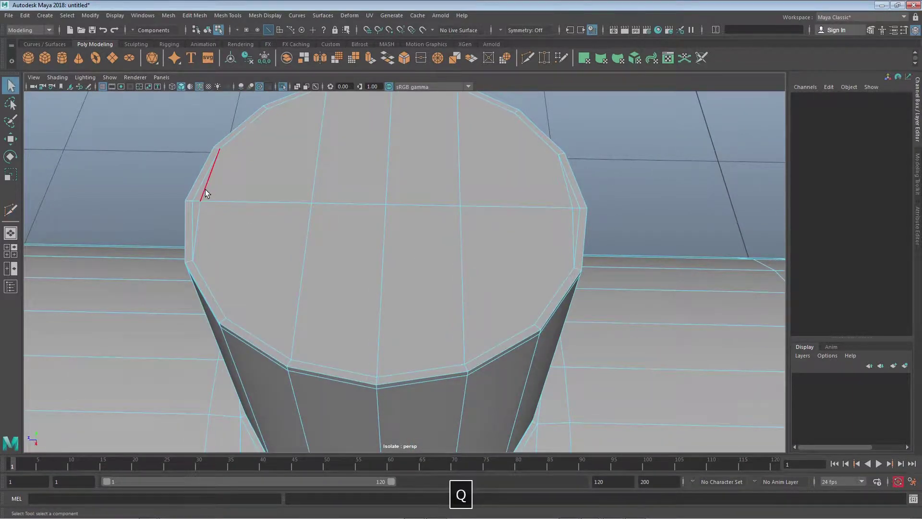
pyautogui.click(206, 189)
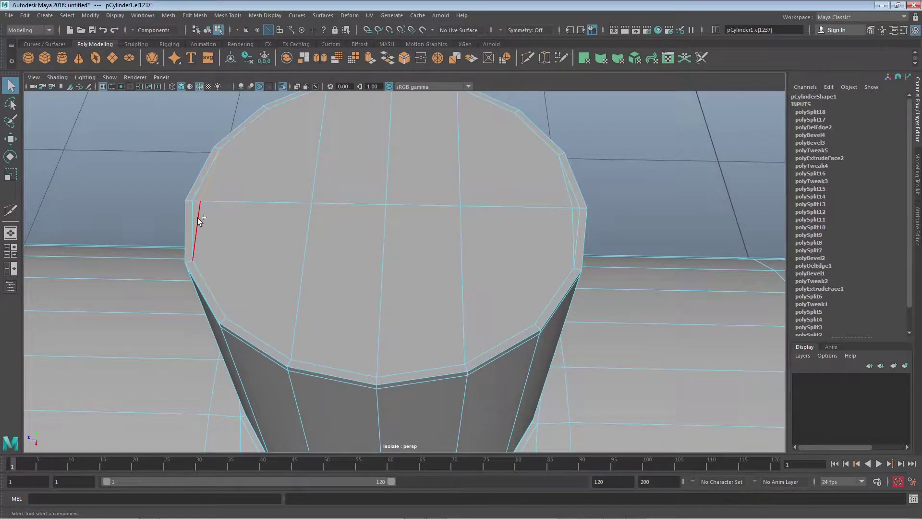
pyautogui.click(384, 212)
pyautogui.click(562, 185)
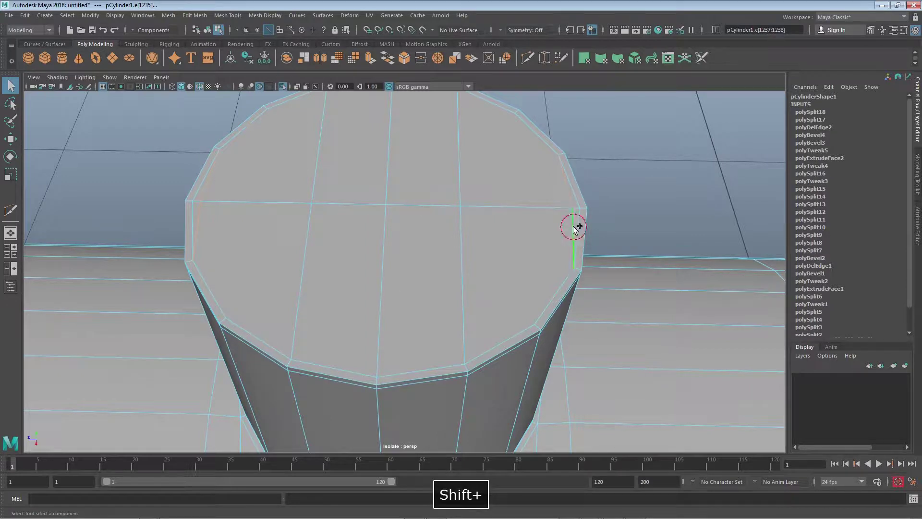
pyautogui.keyDown('shift'); pyautogui.click(425, 246); pyautogui.keyUp('shift')
pyautogui.keyDown('alt'); pyautogui.moveTo(425, 246); pyautogui.dragTo(428, 247); pyautogui.keyUp('alt')
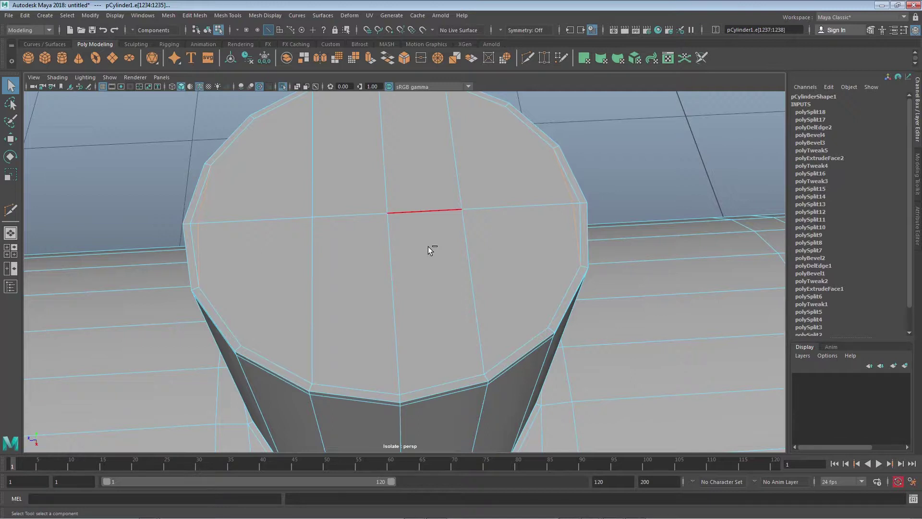
pyautogui.hotkey('ctrl', 'BackSpace')
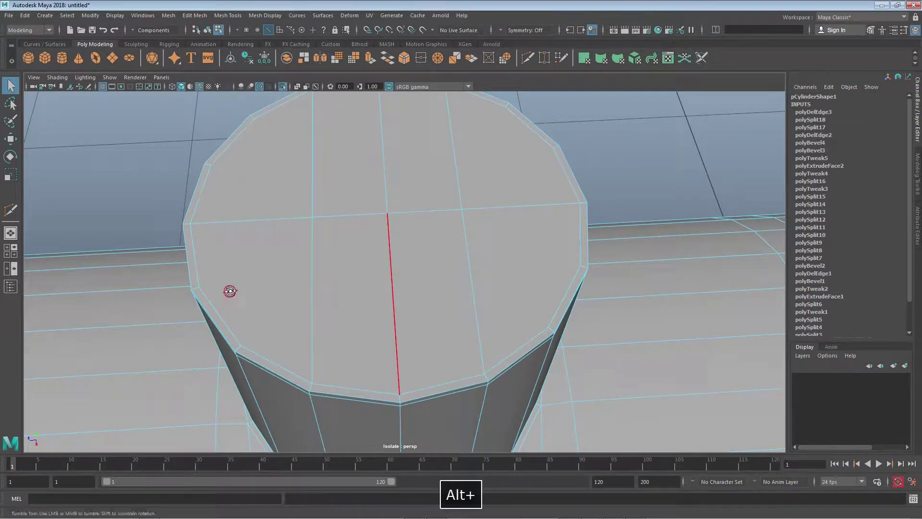
# Multi-Cut two edges between opposite rim vertices of the flat top, one on either side of the single crossing line and parallel to it.
pyautogui.keyDown('alt'); pyautogui.moveTo(230, 291); pyautogui.dragTo(202, 285); pyautogui.keyUp('alt')
pyautogui.press('y')
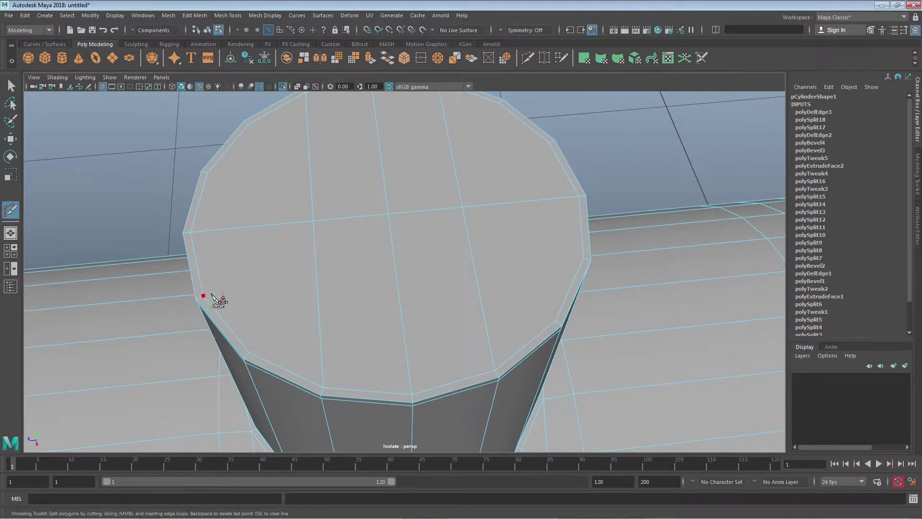
pyautogui.click(212, 294)
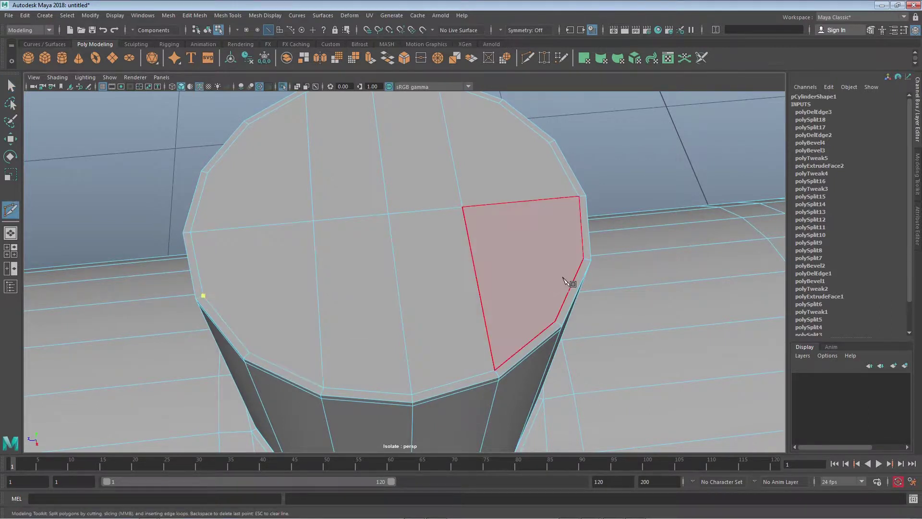
pyautogui.click(583, 258)
pyautogui.keyDown('alt'); pyautogui.moveTo(288, 232); pyautogui.dragTo(372, 264); pyautogui.keyUp('alt')
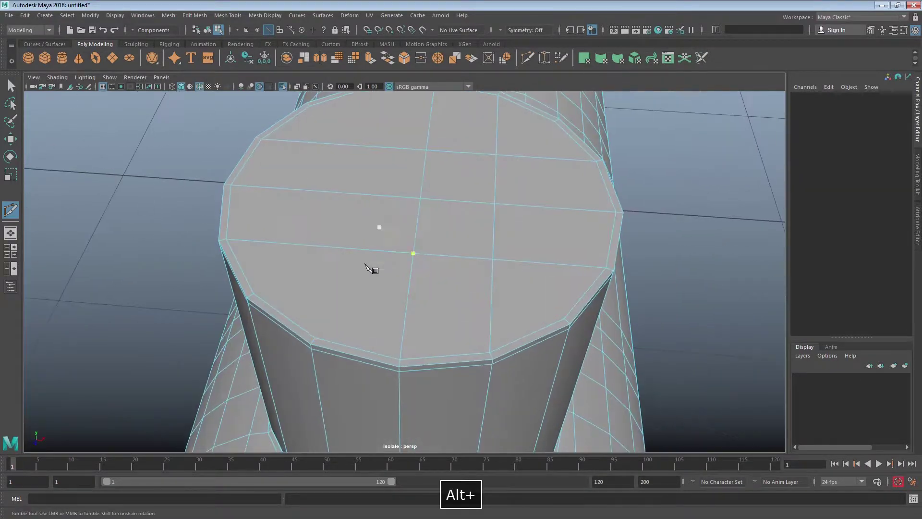
pyautogui.keyDown('alt'); pyautogui.moveTo(317, 339); pyautogui.dragTo(432, 123); pyautogui.keyUp('alt')
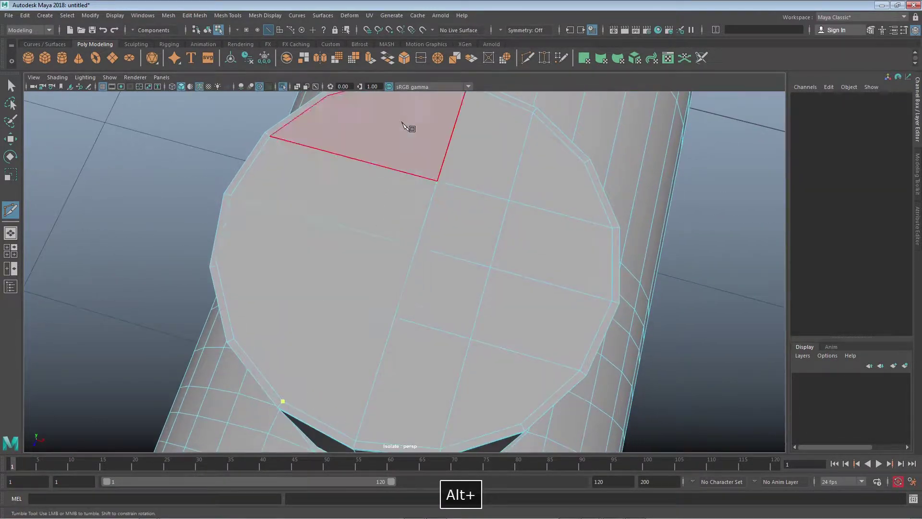
pyautogui.keyDown('alt'); pyautogui.moveTo(432, 123); pyautogui.dragTo(370, 165, button='middle'); pyautogui.keyUp('alt')
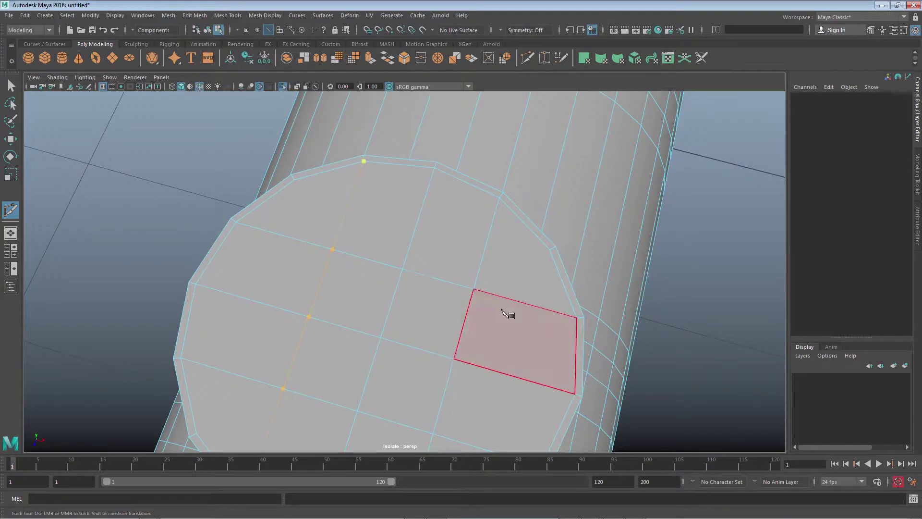
pyautogui.keyDown('alt'); pyautogui.moveTo(508, 257); pyautogui.dragTo(421, 212); pyautogui.keyUp('alt')
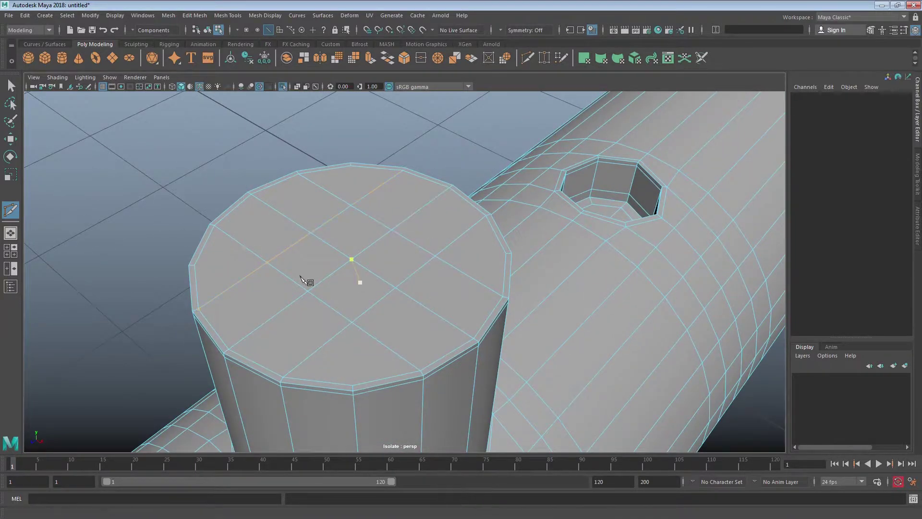
pyautogui.keyDown('alt'); pyautogui.moveTo(308, 282); pyautogui.dragTo(327, 306); pyautogui.keyUp('alt')
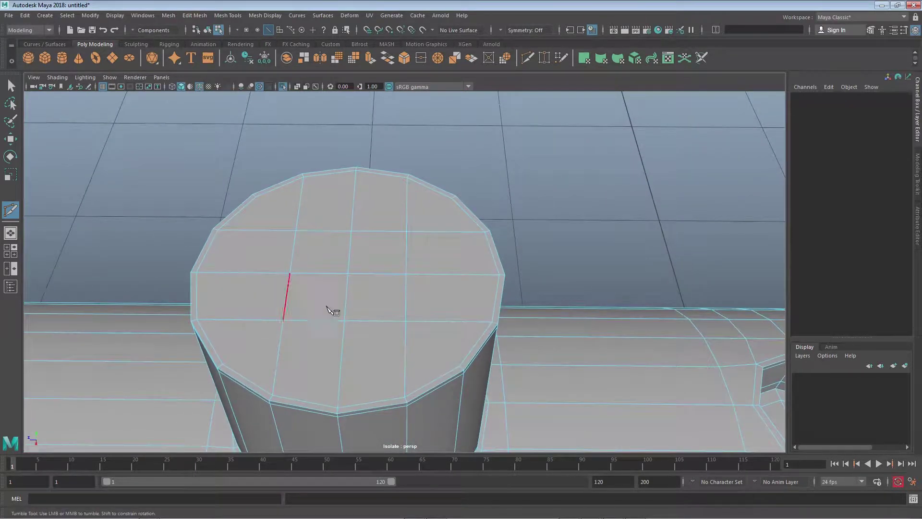
# Try to Multi-Cut an additional edge across the outermost section of the flat top, and undo it.
pyautogui.click(256, 196)
pyautogui.click(231, 358)
pyautogui.press('Return')
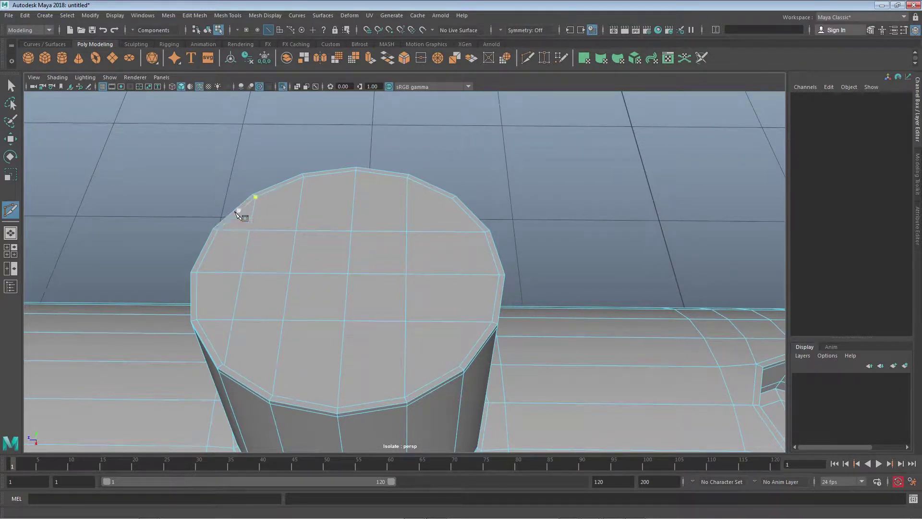
pyautogui.press('z')
# Check the extrusion in smooth preview and select the two outer edge loops encircling the horizontal cylinder on either side of it.
pyautogui.moveTo(375, 288)
pyautogui.keyDown('alt'); pyautogui.mouseDown()
pyautogui.moveTo(391, 300)
pyautogui.moveTo(436, 289)
pyautogui.moveTo(366, 277)
pyautogui.moveTo(360, 304)
pyautogui.moveTo(372, 286)
pyautogui.mouseUp(); pyautogui.keyUp('alt')
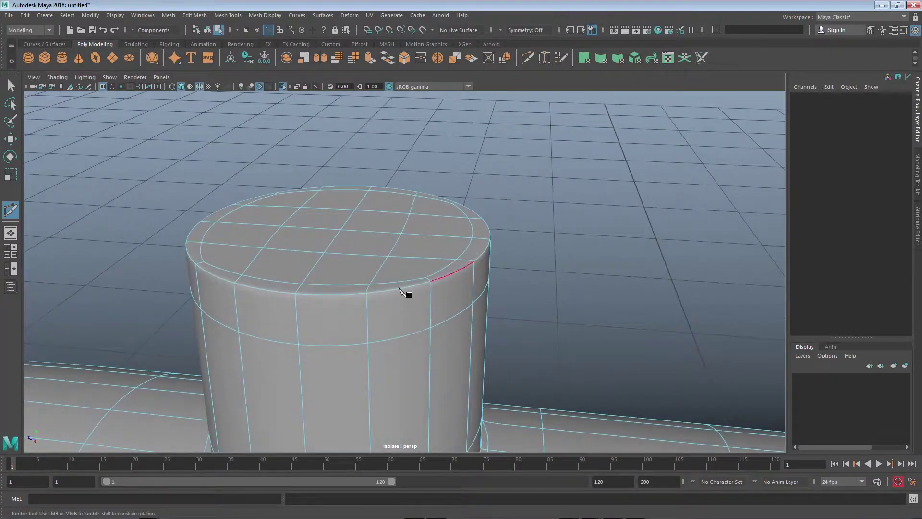
pyautogui.click(286, 226)
pyautogui.keyDown('alt'); pyautogui.moveTo(329, 346); pyautogui.dragTo(371, 293); pyautogui.keyUp('alt')
pyautogui.keyDown('alt'); pyautogui.moveTo(372, 295); pyautogui.dragTo(439, 292, button='right'); pyautogui.keyUp('alt')
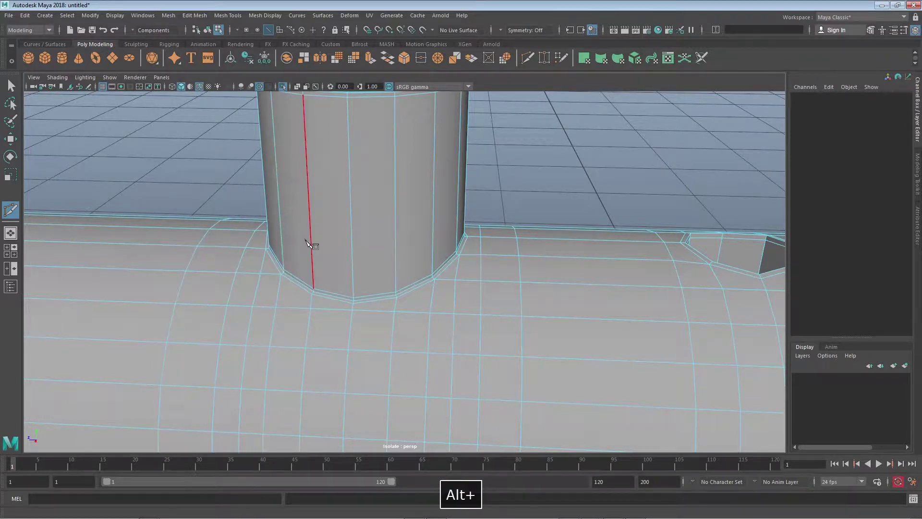
pyautogui.moveTo(307, 242)
pyautogui.keyDown('alt'); pyautogui.mouseDown()
pyautogui.moveTo(319, 257)
pyautogui.moveTo(309, 249)
pyautogui.mouseUp(); pyautogui.keyUp('alt')
pyautogui.press('q')
pyautogui.doubleClick(192, 295)
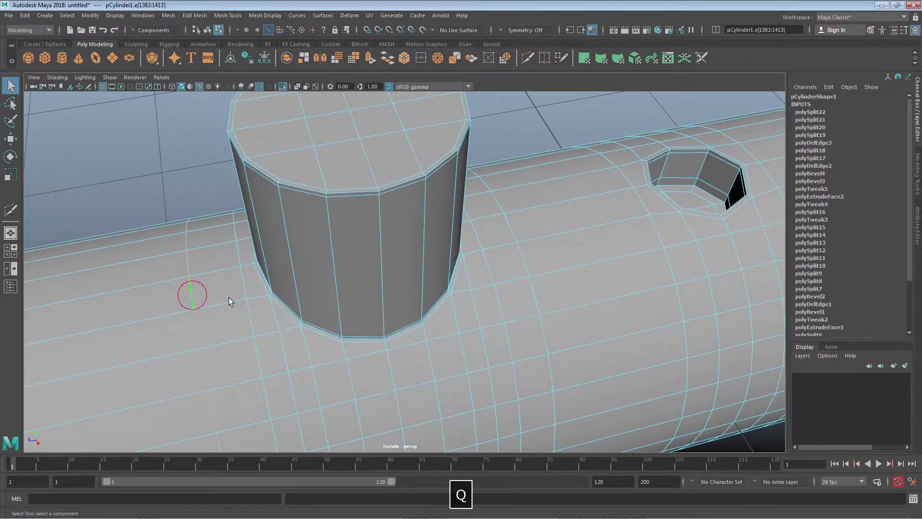
pyautogui.keyDown('alt'); pyautogui.moveTo(229, 301); pyautogui.dragTo(453, 222); pyautogui.keyUp('alt')
pyautogui.keyDown('shift'); pyautogui.doubleClick(521, 282); pyautogui.keyUp('shift')
pyautogui.scroll(-3, 429, 304)
pyautogui.press('w')
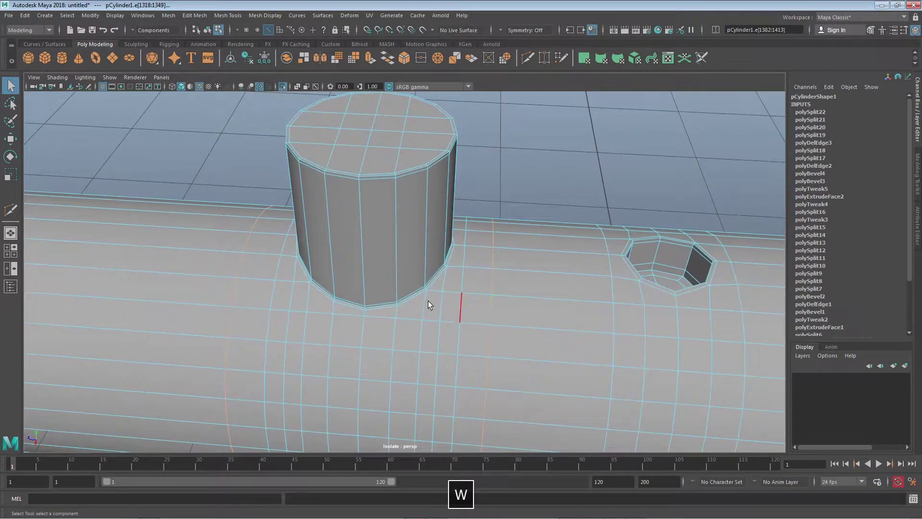
# Move the two selected edge loops along the cylinder's length, snapping them to the centre vertex of the flat top, and clear the selection.
pyautogui.keyDown('alt'); pyautogui.moveTo(378, 322); pyautogui.dragTo(393, 337); pyautogui.keyUp('alt')
pyautogui.press('w')
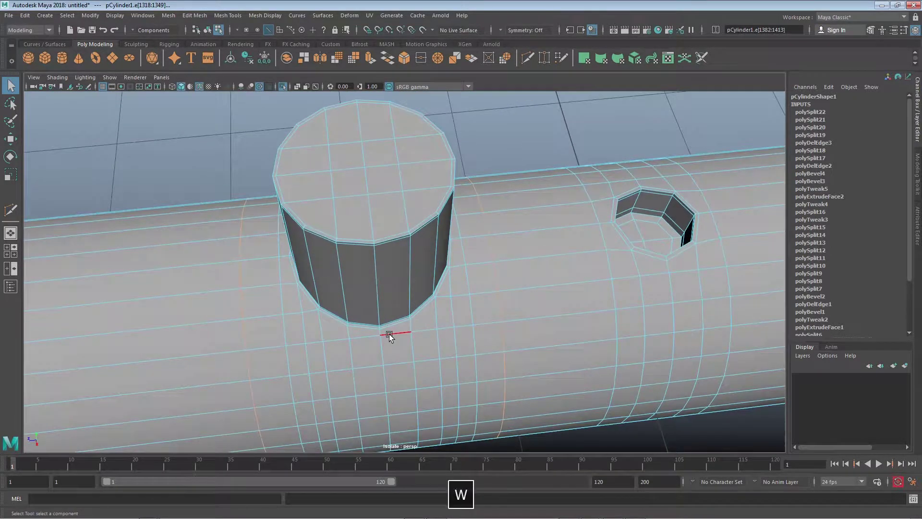
pyautogui.press('c')
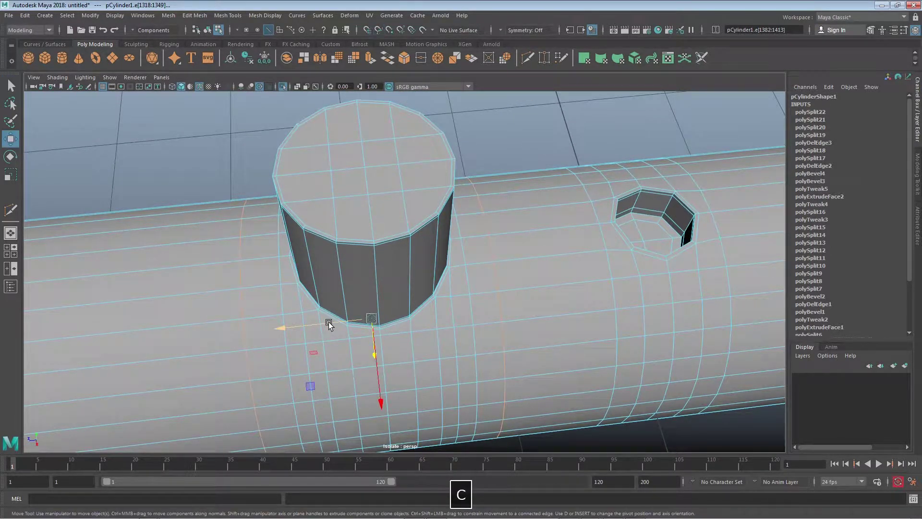
pyautogui.press('v')
pyautogui.moveTo(335, 322); pyautogui.dragTo(367, 166)
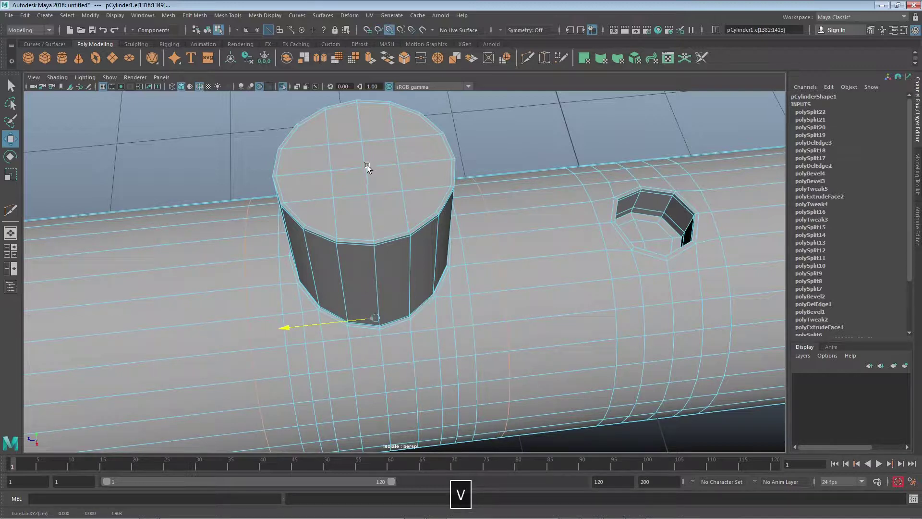
pyautogui.click(144, 139)
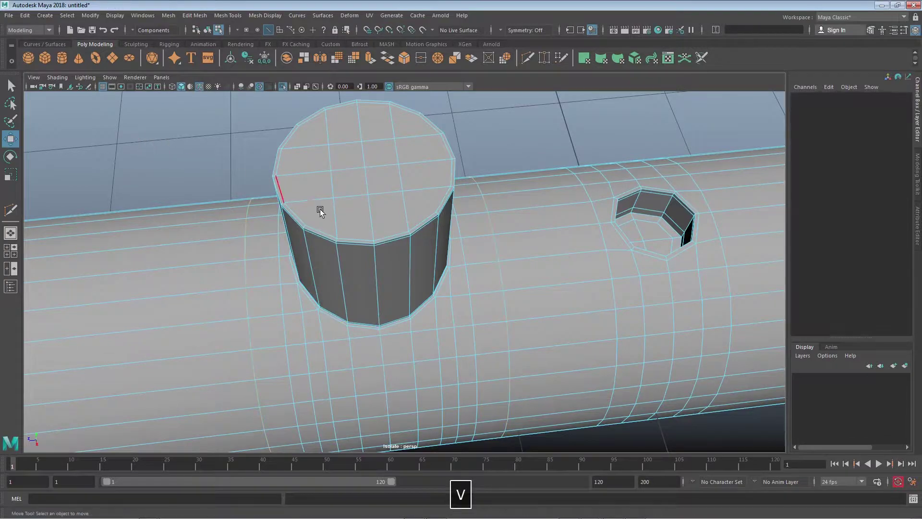
pyautogui.keyDown('alt'); pyautogui.moveTo(319, 206); pyautogui.dragTo(539, 302); pyautogui.keyUp('alt')
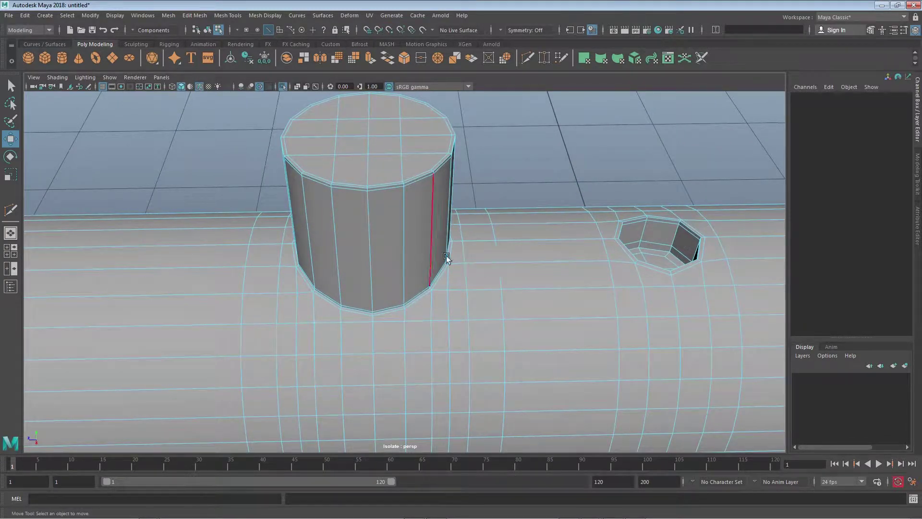
pyautogui.keyDown('alt'); pyautogui.moveTo(462, 246); pyautogui.dragTo(391, 223); pyautogui.keyUp('alt')
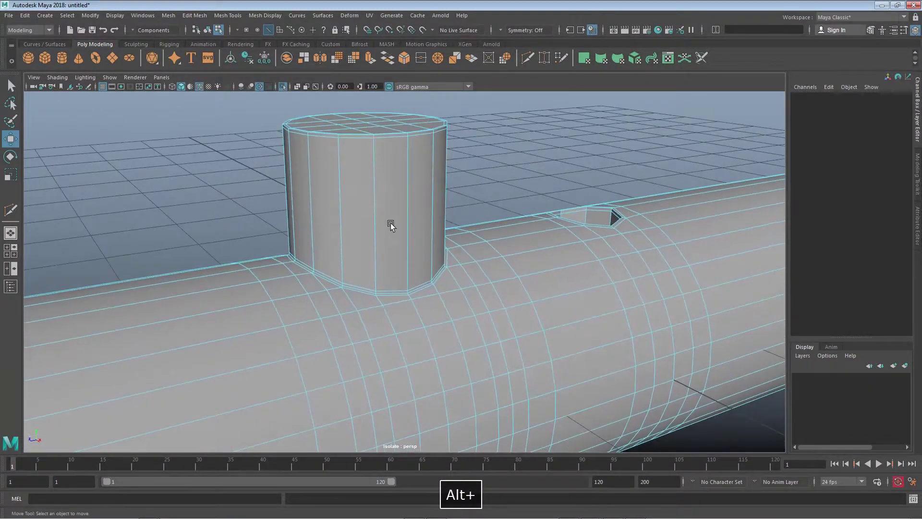
pyautogui.rightClick(376, 194)
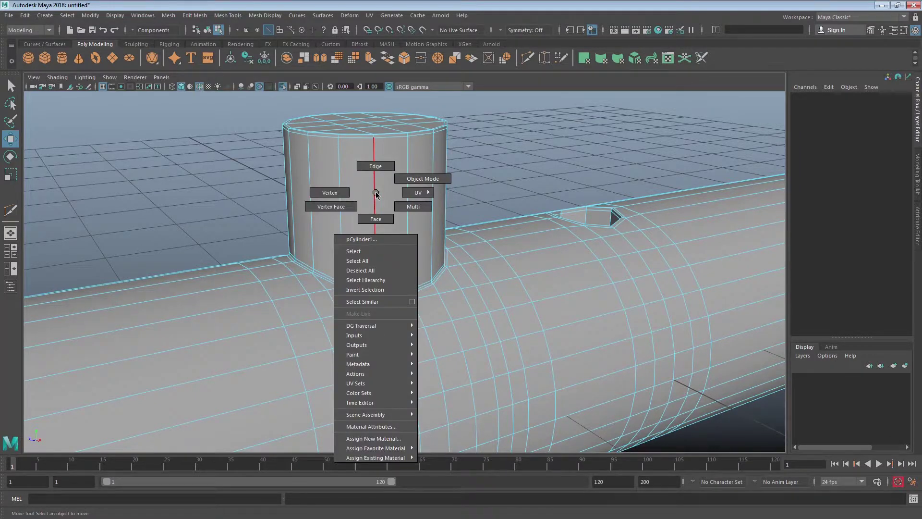
pyautogui.hotkey('ctrl', '1')
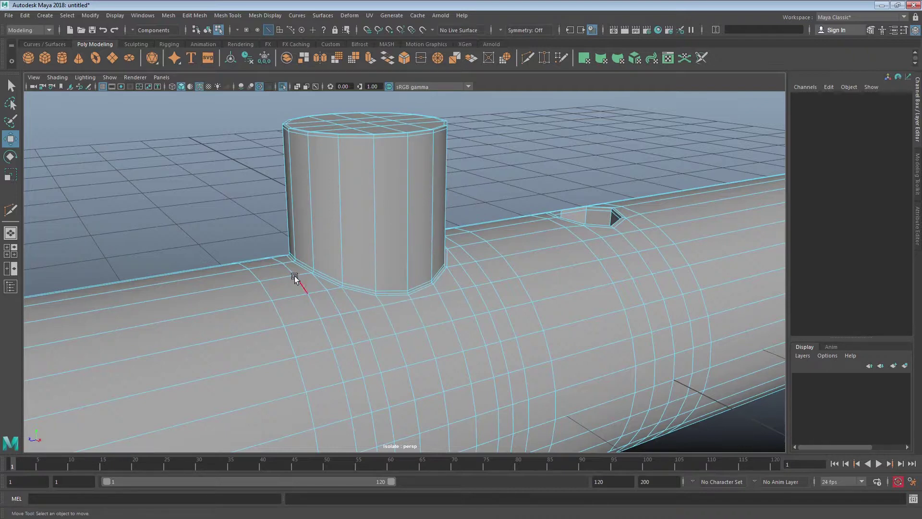
pyautogui.keyDown('alt'); pyautogui.moveTo(363, 141); pyautogui.dragTo(444, 266); pyautogui.keyUp('alt')
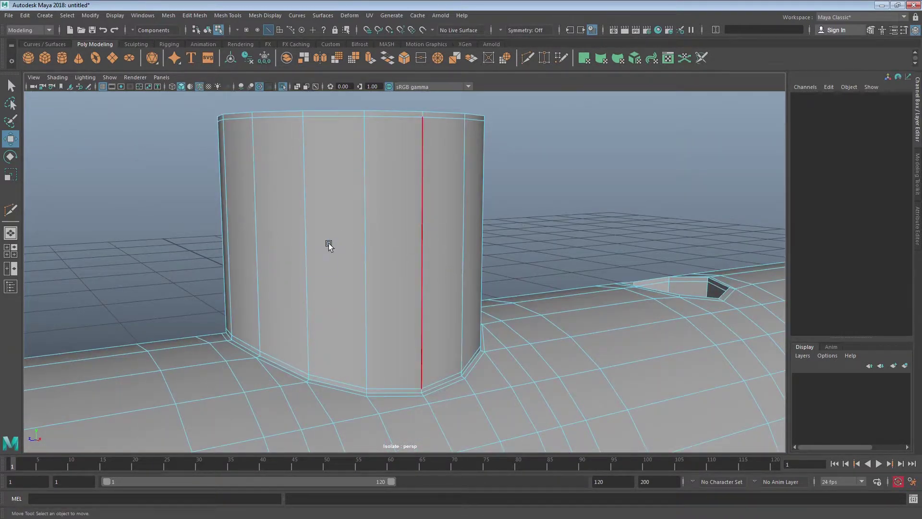
pyautogui.moveTo(327, 244)
pyautogui.keyDown('alt'); pyautogui.mouseDown()
pyautogui.moveTo(401, 251)
pyautogui.moveTo(343, 251)
pyautogui.mouseUp(); pyautogui.keyUp('alt')
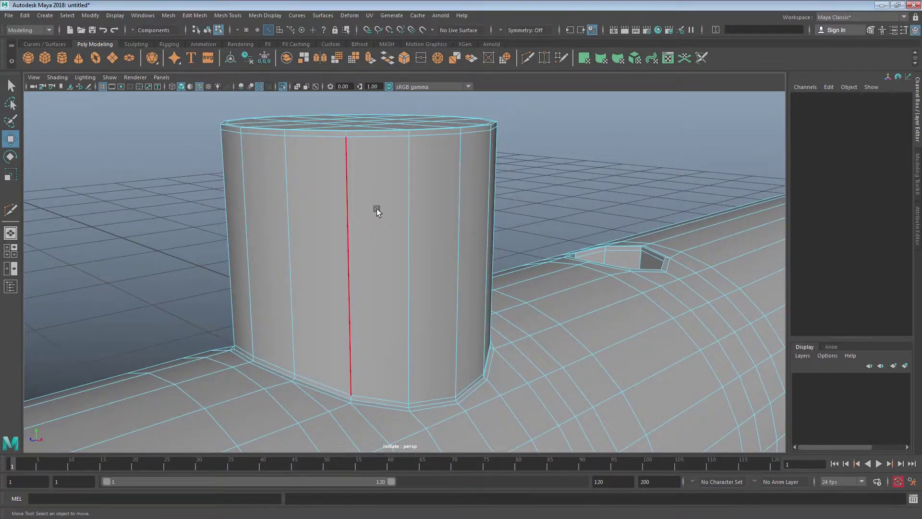
# Slice straight across the horizontal cylinder with Multi-Cut in the front view, slightly above its centre, and inspect the cut in perspective.
pyautogui.keyDown('shift'); pyautogui.moveTo(376, 212); pyautogui.dragTo(335, 216, button='right'); pyautogui.keyUp('shift')
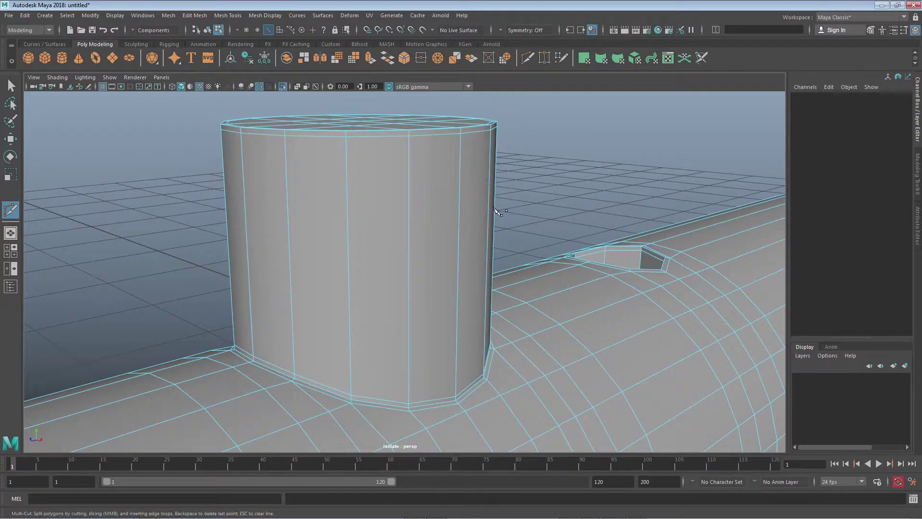
pyautogui.keyDown('alt'); pyautogui.moveTo(499, 211); pyautogui.dragTo(510, 212); pyautogui.keyUp('alt')
pyautogui.keyDown('alt'); pyautogui.moveTo(327, 202); pyautogui.dragTo(355, 264); pyautogui.keyUp('alt')
pyautogui.press('space')
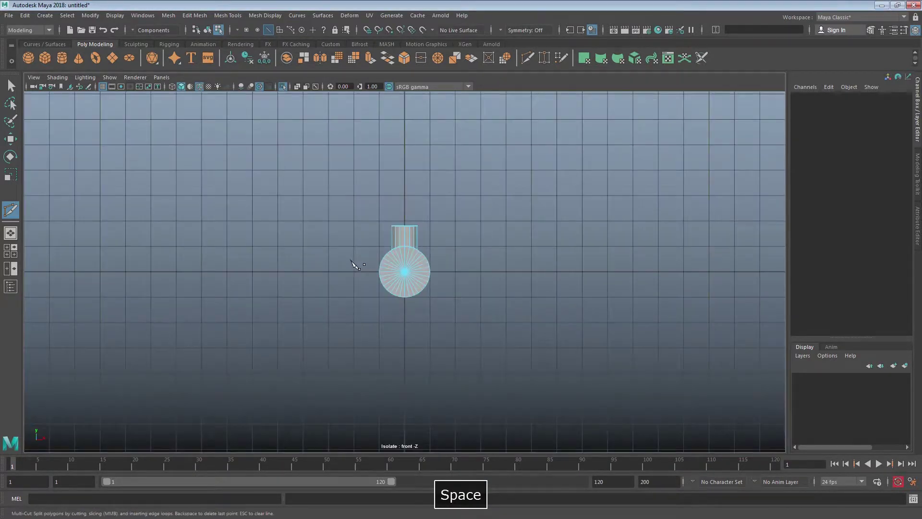
pyautogui.keyDown('alt'); pyautogui.moveTo(356, 264); pyautogui.dragTo(816, 288, button='right'); pyautogui.keyUp('alt')
pyautogui.keyDown('alt'); pyautogui.moveTo(473, 240); pyautogui.dragTo(473, 336, button='middle'); pyautogui.keyUp('alt')
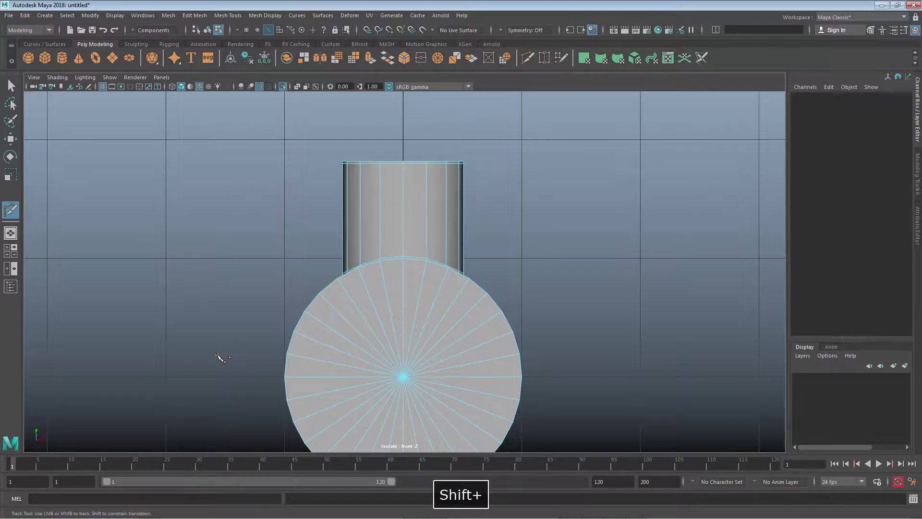
pyautogui.keyDown('shift'); pyautogui.moveTo(217, 357); pyautogui.dragTo(614, 354); pyautogui.keyUp('shift')
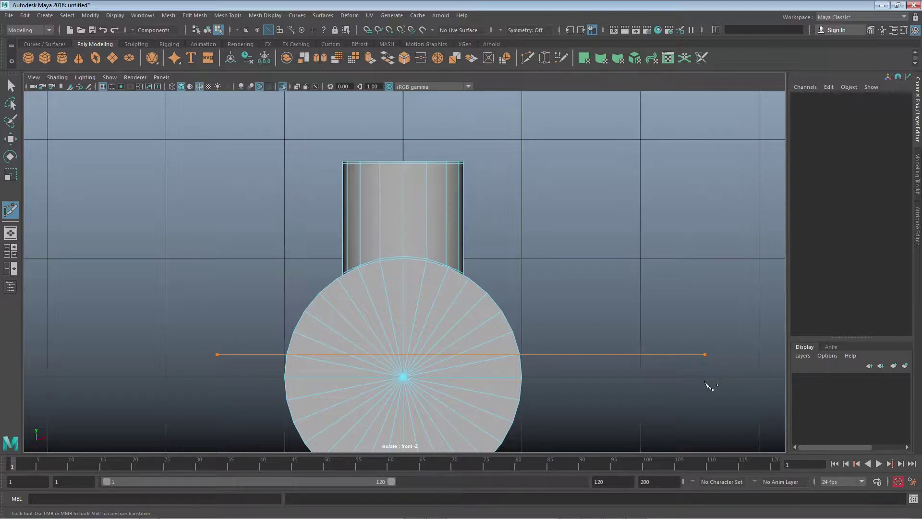
pyautogui.keyDown('shift'); pyautogui.moveTo(706, 385); pyautogui.dragTo(706, 385); pyautogui.keyUp('shift')
pyautogui.press('space')
pyautogui.moveTo(650, 365); pyautogui.dragTo(394, 331)
pyautogui.keyDown('alt'); pyautogui.moveTo(394, 332); pyautogui.dragTo(370, 319, button='middle'); pyautogui.keyUp('alt')
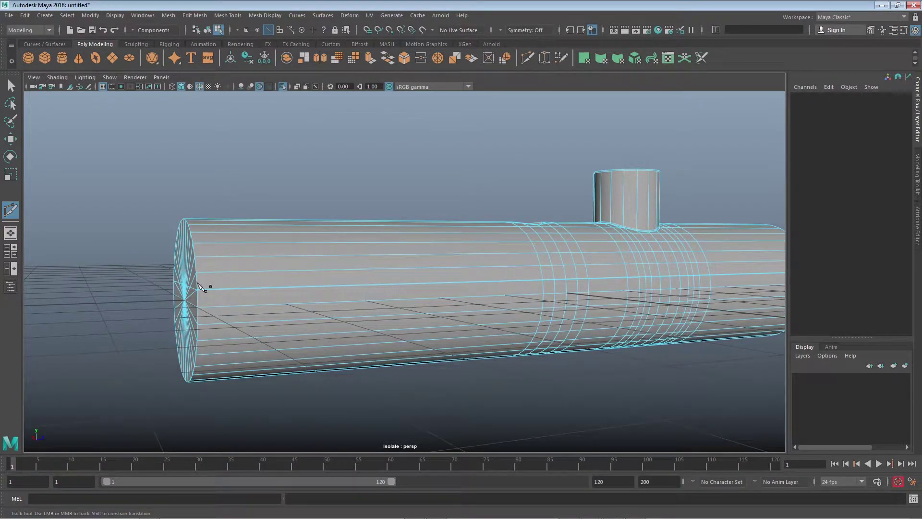
# Undo the stray Multi-Cut point and the slice across the horizontal cylinder, and leave the Multi-Cut tool.
pyautogui.click(195, 272)
pyautogui.press('z')
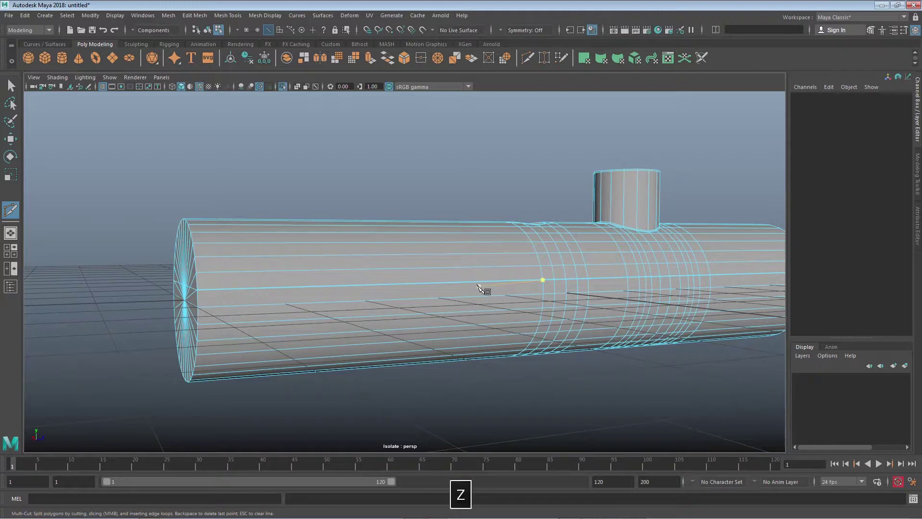
pyautogui.press('\\')
pyautogui.press('\\')
pyautogui.press('\\')
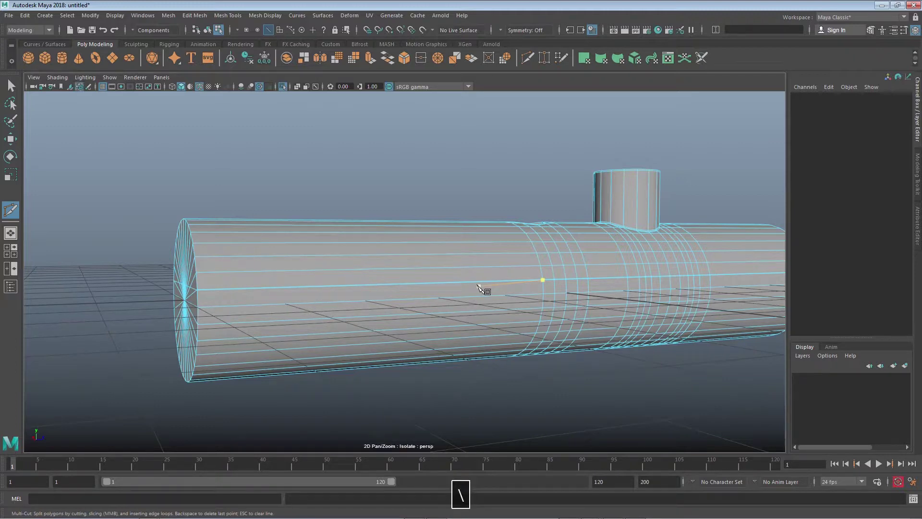
pyautogui.press('\\')
pyautogui.press('\\')
pyautogui.press('\\')
pyautogui.press('\\')
pyautogui.press('\\')
pyautogui.press('z')
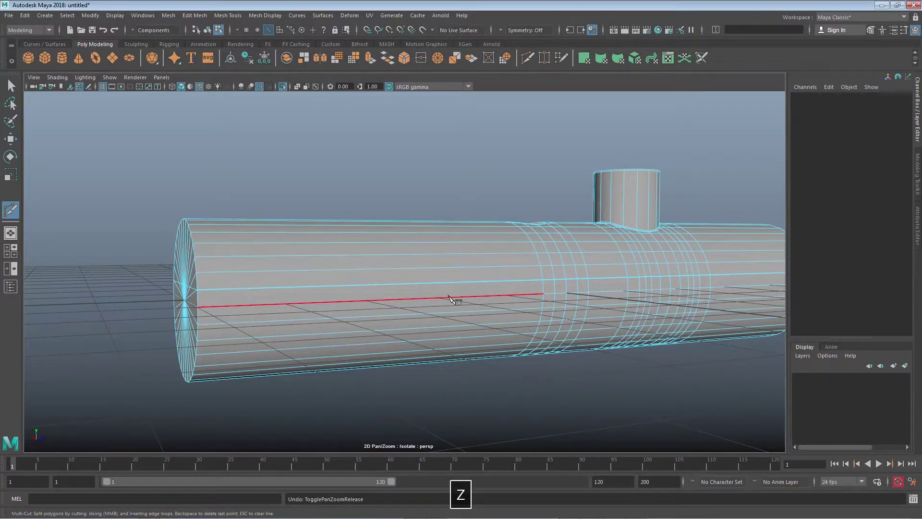
pyautogui.press('z')
pyautogui.press('capslock')
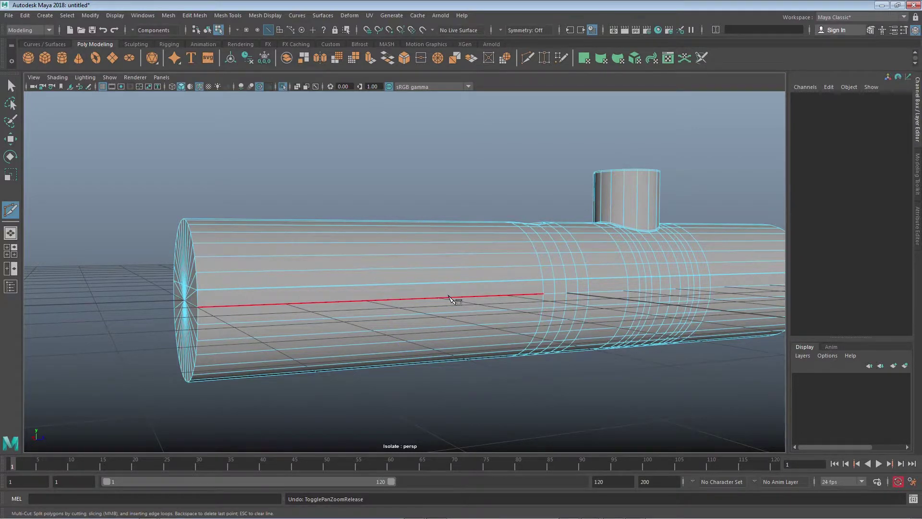
pyautogui.keyDown('alt'); pyautogui.moveTo(452, 300); pyautogui.dragTo(437, 313); pyautogui.keyUp('alt')
pyautogui.hotkey('ctrl', 'z')
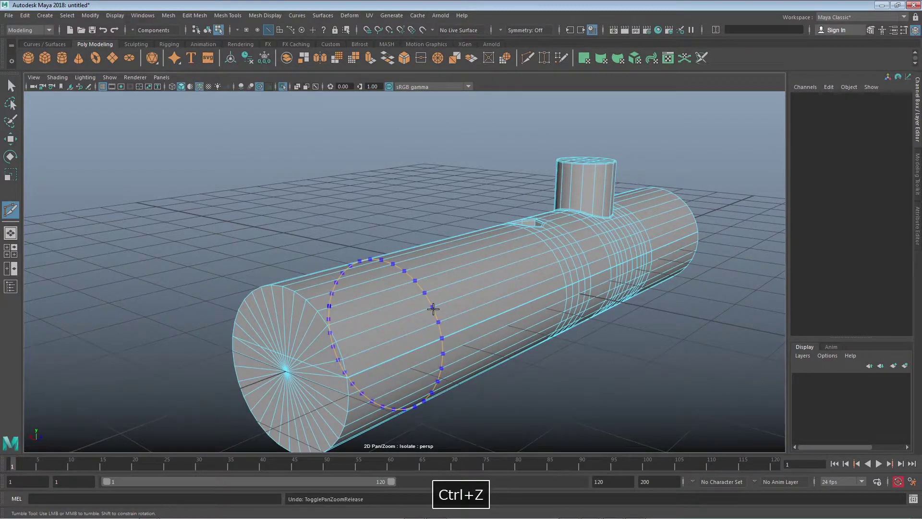
pyautogui.press('q')
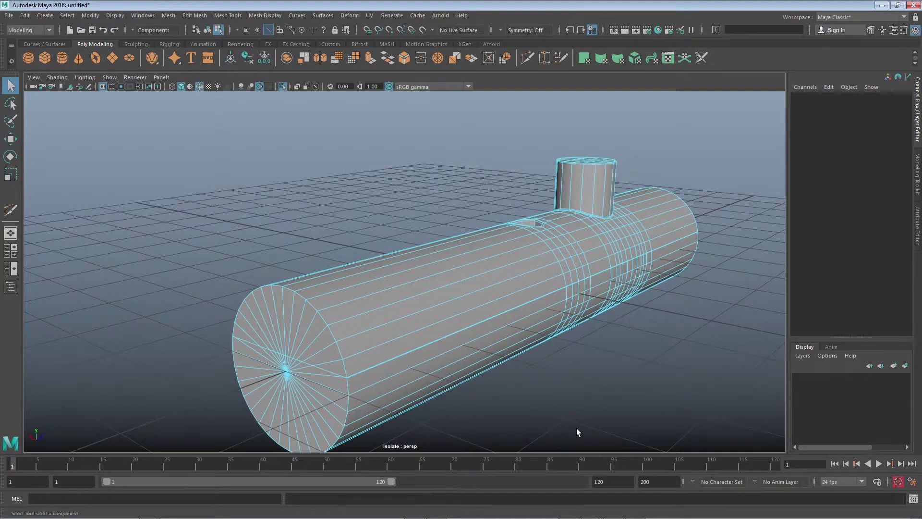
pyautogui.press('z')
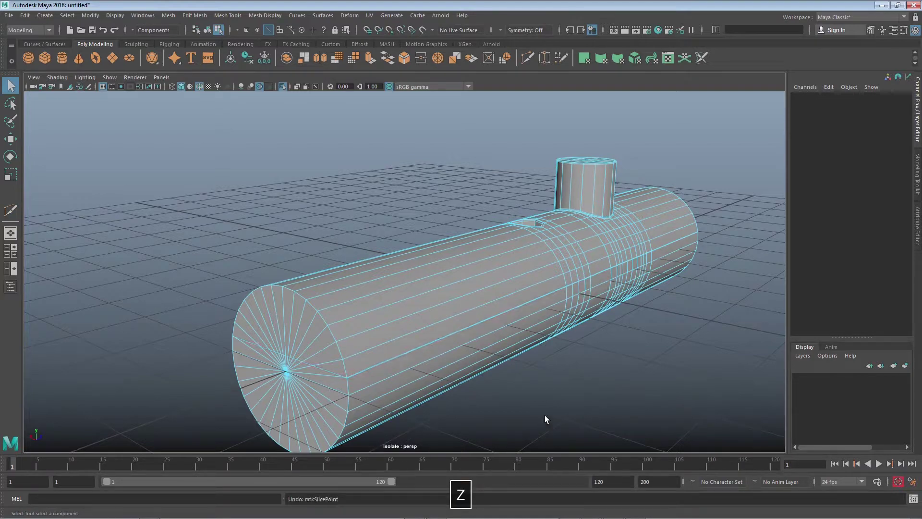
pyautogui.keyDown('alt'); pyautogui.moveTo(486, 367); pyautogui.dragTo(463, 321); pyautogui.keyUp('alt')
pyautogui.press('space')
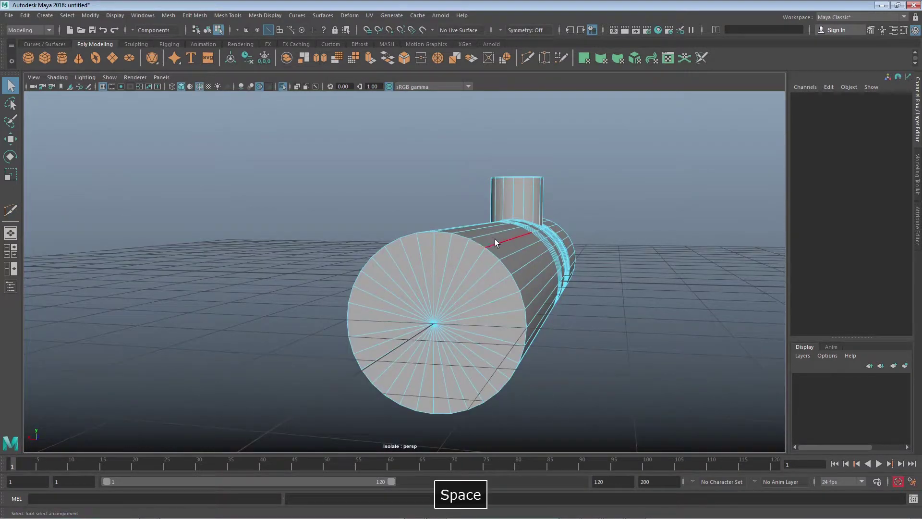
# Slice the upright cylinder straight across at two heights with Multi-Cut in the front view, and inspect both cuts in perspective.
pyautogui.moveTo(495, 238); pyautogui.dragTo(496, 264)
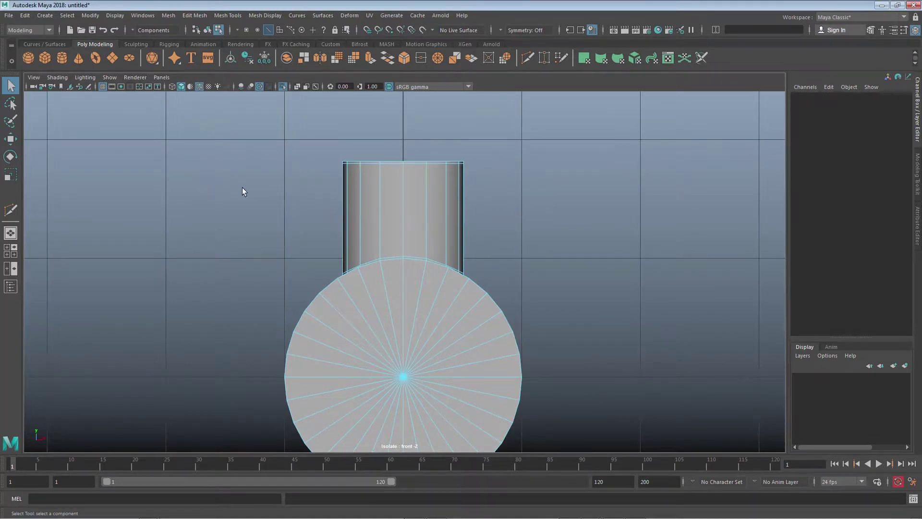
pyautogui.press('y')
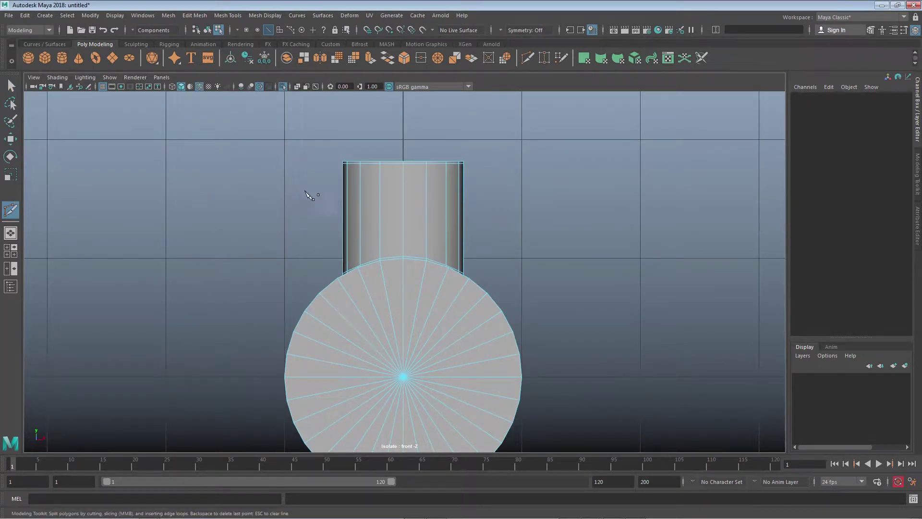
pyautogui.moveTo(300, 196)
pyautogui.keyDown('shift'); pyautogui.mouseDown()
pyautogui.moveTo(618, 195)
pyautogui.moveTo(636, 215)
pyautogui.mouseUp(); pyautogui.keyUp('shift')
pyautogui.keyDown('shift'); pyautogui.moveTo(316, 238); pyautogui.dragTo(687, 250); pyautogui.keyUp('shift')
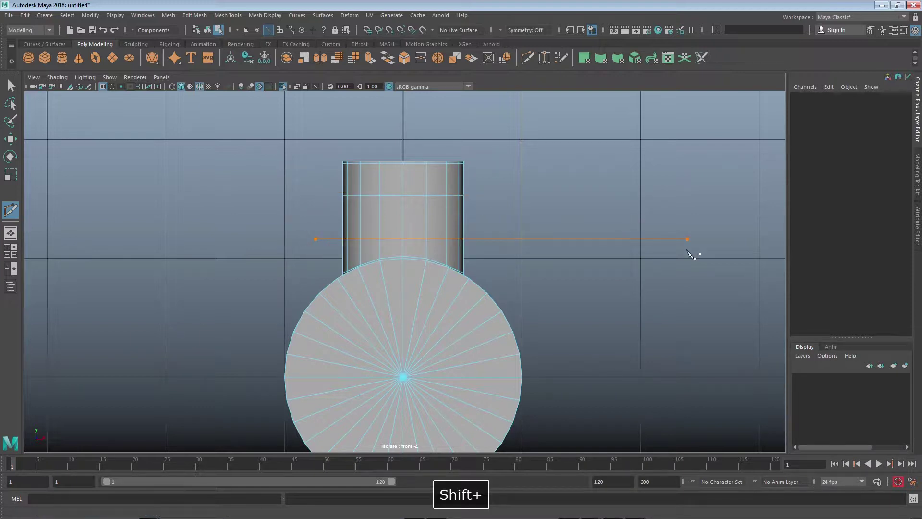
pyautogui.press('space')
pyautogui.moveTo(561, 216); pyautogui.dragTo(367, 233)
pyautogui.scroll(5, 494, 322)
pyautogui.keyDown('alt'); pyautogui.moveTo(494, 321); pyautogui.dragTo(405, 323); pyautogui.keyUp('alt')
pyautogui.keyDown('alt'); pyautogui.moveTo(405, 323); pyautogui.dragTo(462, 334, button='middle'); pyautogui.keyUp('alt')
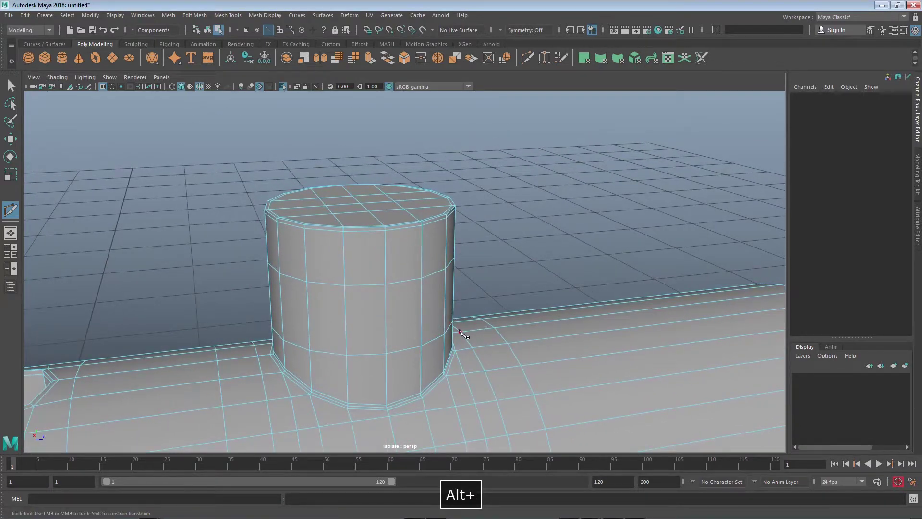
pyautogui.keyDown('alt'); pyautogui.moveTo(462, 334); pyautogui.dragTo(397, 346); pyautogui.keyUp('alt')
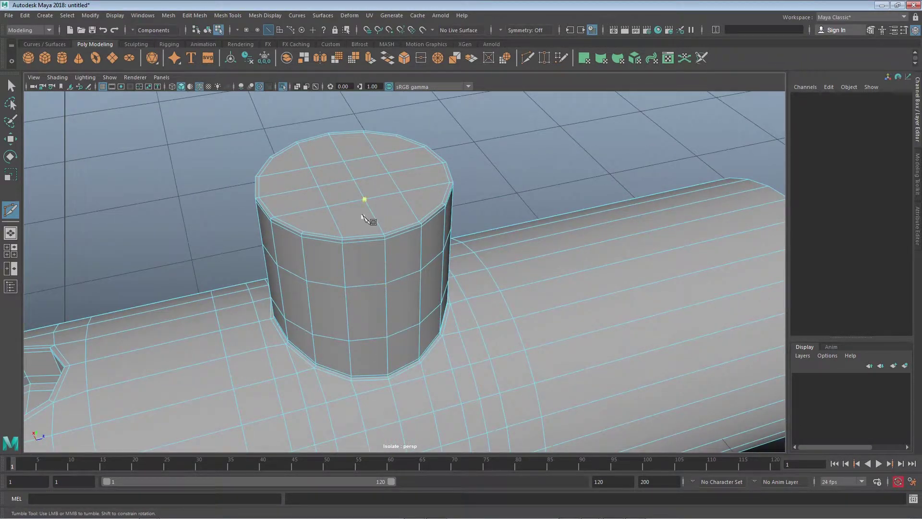
pyautogui.keyDown('alt'); pyautogui.moveTo(371, 236); pyautogui.dragTo(529, 264); pyautogui.keyUp('alt')
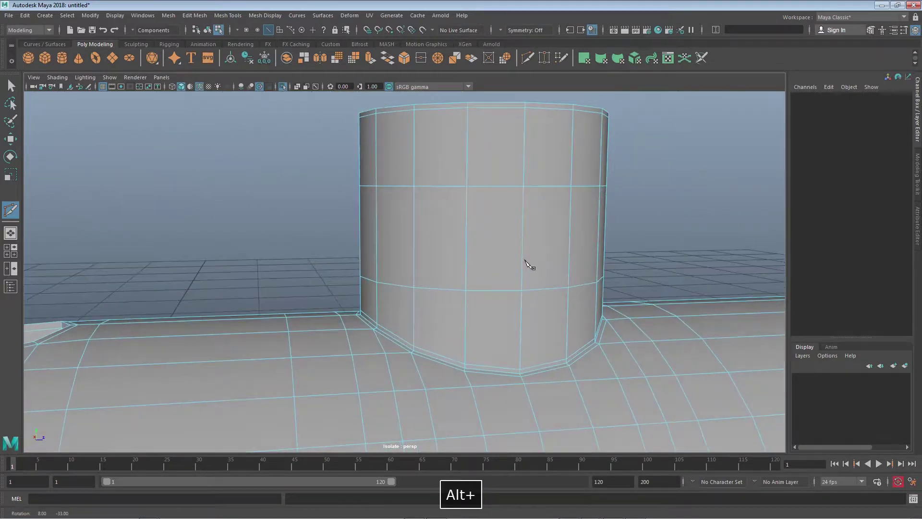
# Delete the lower of the two new horizontal edge loops on the upright cylinder and move the remaining loop down to about mid-height.
pyautogui.press('q')
pyautogui.click(494, 292)
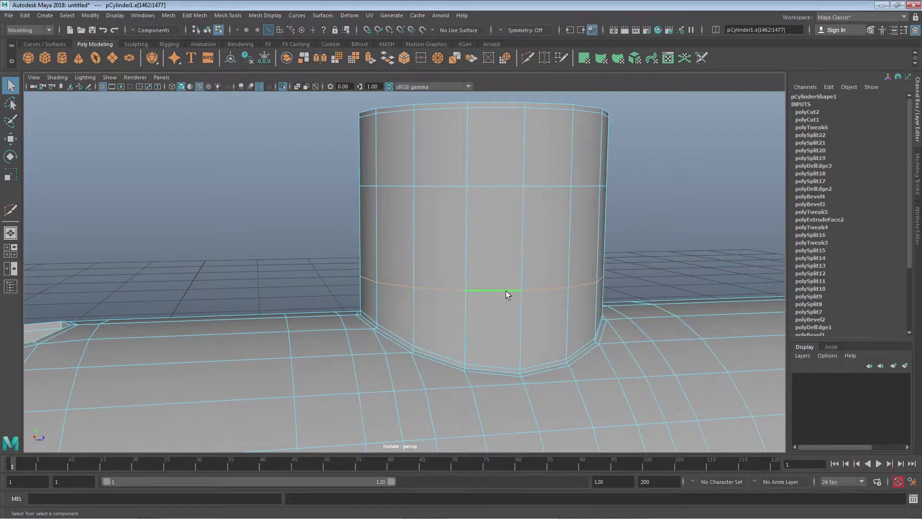
pyautogui.hotkey('ctrl', 'BackSpace')
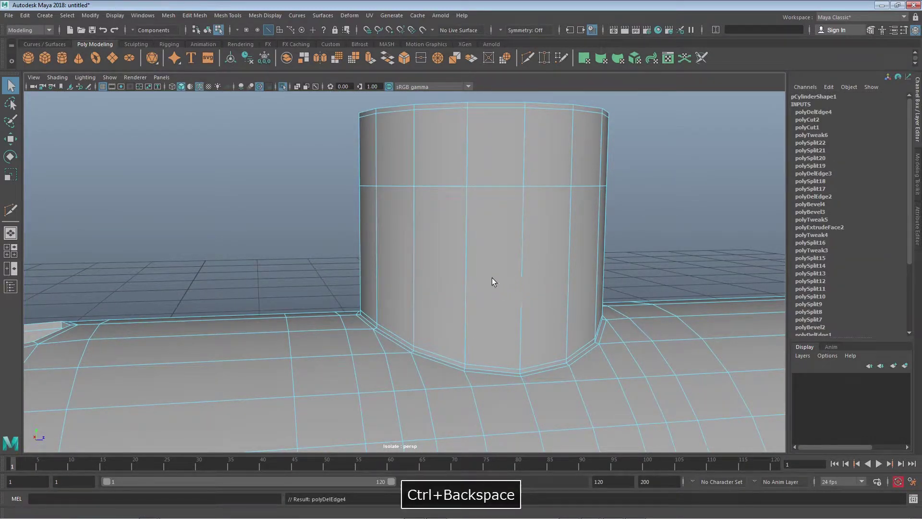
pyautogui.keyDown('alt'); pyautogui.moveTo(491, 277); pyautogui.dragTo(411, 187); pyautogui.keyUp('alt')
pyautogui.doubleClick(411, 186)
pyautogui.press('w')
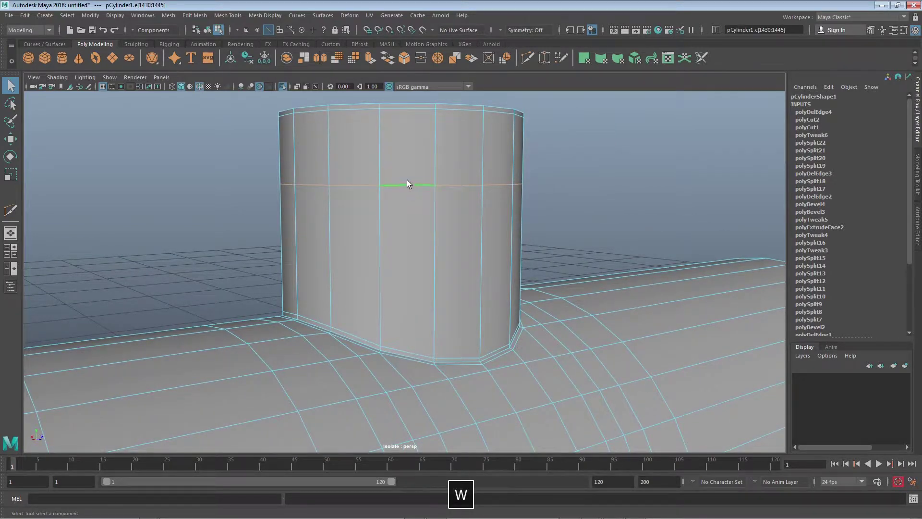
pyautogui.moveTo(402, 221); pyautogui.dragTo(401, 250)
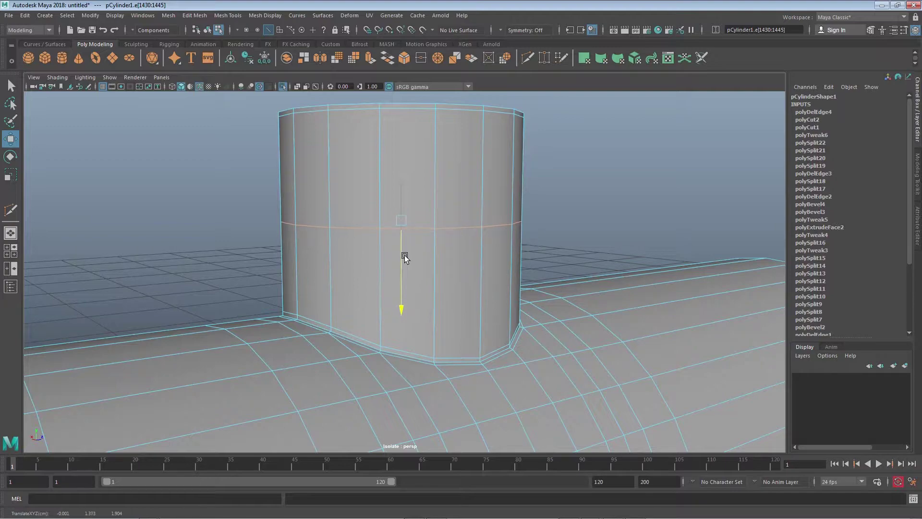
# Turn on smooth preview, return to object mode and examine the upright cylinder's sides and cap.
pyautogui.keyDown('alt'); pyautogui.moveTo(403, 255); pyautogui.dragTo(447, 292); pyautogui.keyUp('alt')
pyautogui.press('3')
pyautogui.click(657, 252)
pyautogui.keyDown('alt'); pyautogui.moveTo(657, 252); pyautogui.dragTo(601, 212); pyautogui.keyUp('alt')
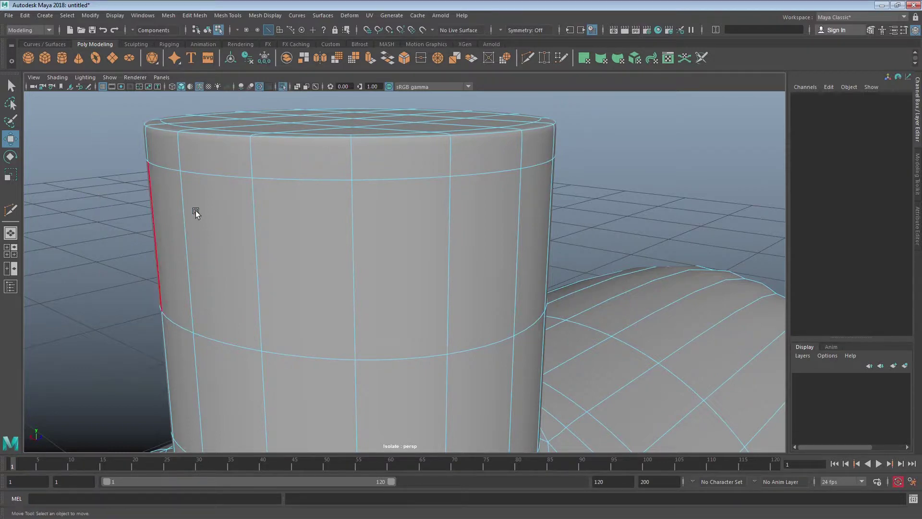
pyautogui.moveTo(269, 206); pyautogui.dragTo(323, 200, button='right')
pyautogui.click(647, 135)
pyautogui.keyDown('alt'); pyautogui.moveTo(647, 135); pyautogui.dragTo(497, 230, button='right'); pyautogui.keyUp('alt')
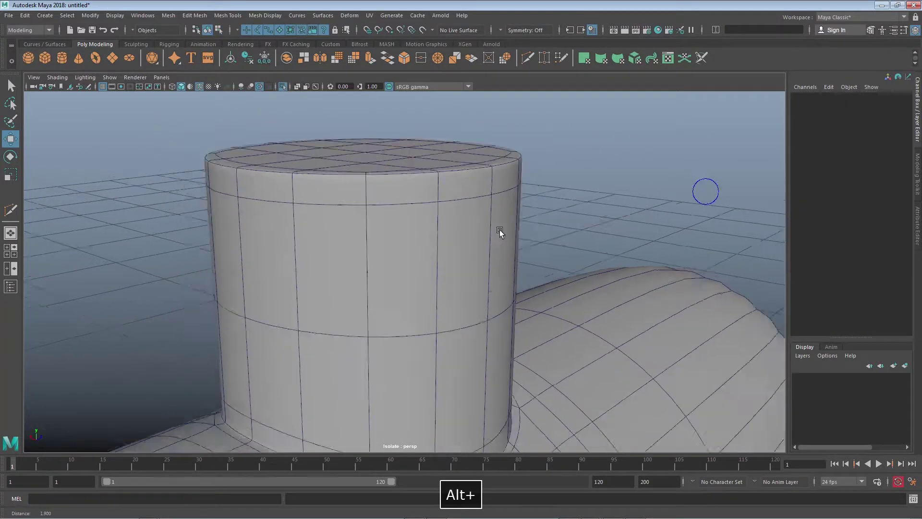
pyautogui.keyDown('alt'); pyautogui.moveTo(498, 230); pyautogui.dragTo(382, 246); pyautogui.keyUp('alt')
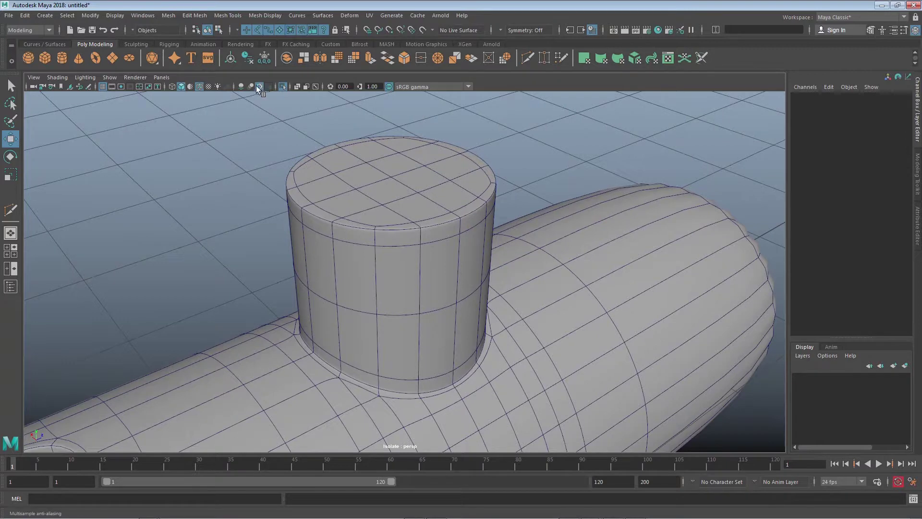
# Turn off the wireframe-on-shaded display, examine where the upright cylinder meets the horizontal one, and switch smooth preview off.
pyautogui.click(200, 86)
pyautogui.moveTo(633, 181)
pyautogui.keyDown('alt'); pyautogui.mouseDown()
pyautogui.moveTo(499, 227)
pyautogui.moveTo(506, 202)
pyautogui.moveTo(376, 199)
pyautogui.moveTo(571, 428)
pyautogui.mouseUp(); pyautogui.keyUp('alt')
pyautogui.click(572, 427)
pyautogui.keyDown('alt'); pyautogui.moveTo(529, 397); pyautogui.dragTo(526, 310); pyautogui.keyUp('alt')
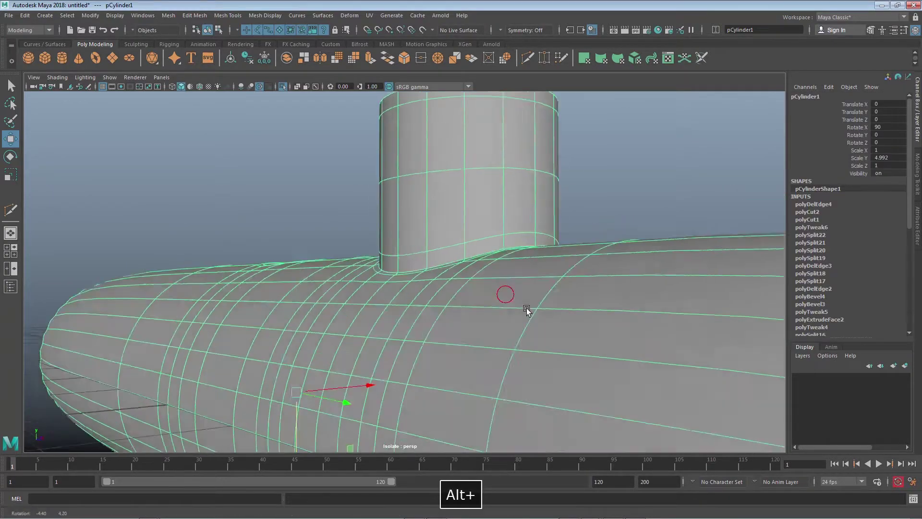
pyautogui.keyDown('alt'); pyautogui.moveTo(527, 311); pyautogui.dragTo(756, 354, button='right'); pyautogui.keyUp('alt')
pyautogui.keyDown('alt'); pyautogui.moveTo(755, 353); pyautogui.dragTo(599, 310); pyautogui.keyUp('alt')
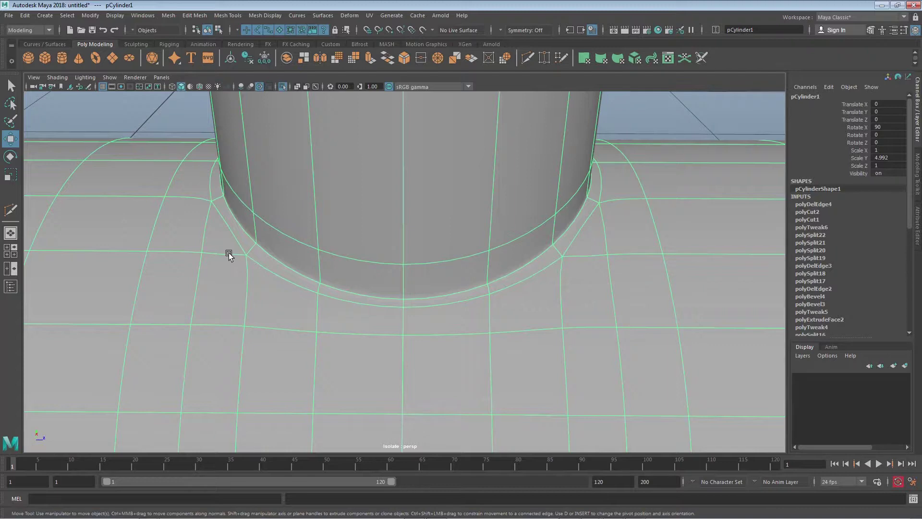
pyautogui.keyDown('alt'); pyautogui.moveTo(204, 263); pyautogui.dragTo(425, 256); pyautogui.keyUp('alt')
pyautogui.press('1')
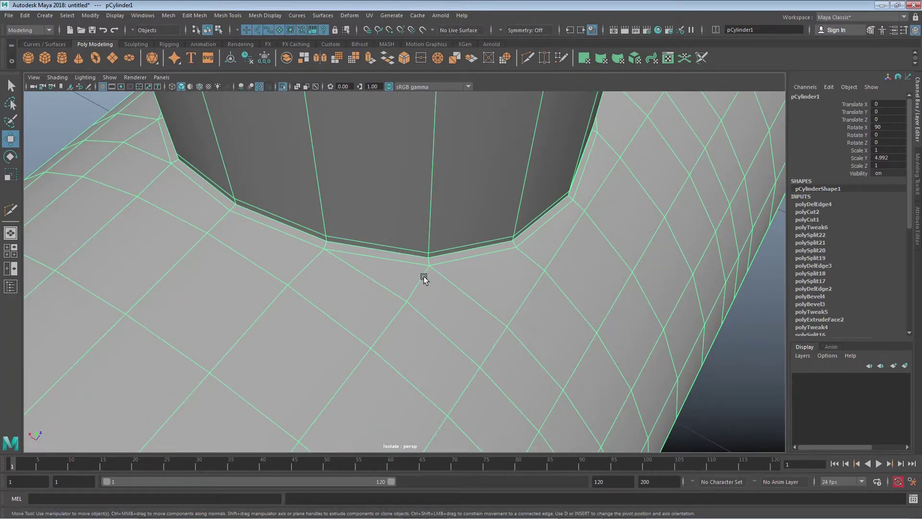
# Delete the two surplus edge loops encircling the horizontal cylinder just outside the upright cylinder's base, one on each side.
pyautogui.scroll(-3, 423, 277)
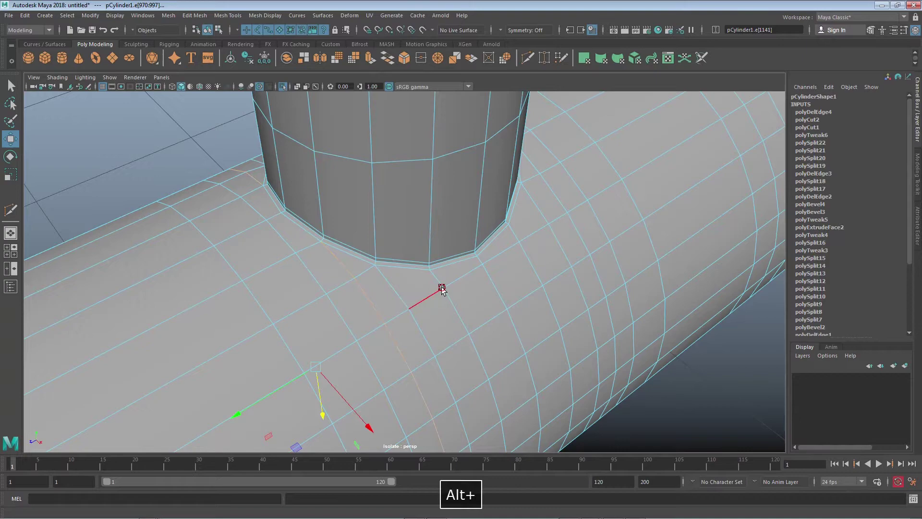
pyautogui.keyDown('alt'); pyautogui.moveTo(436, 290); pyautogui.dragTo(401, 279); pyautogui.keyUp('alt')
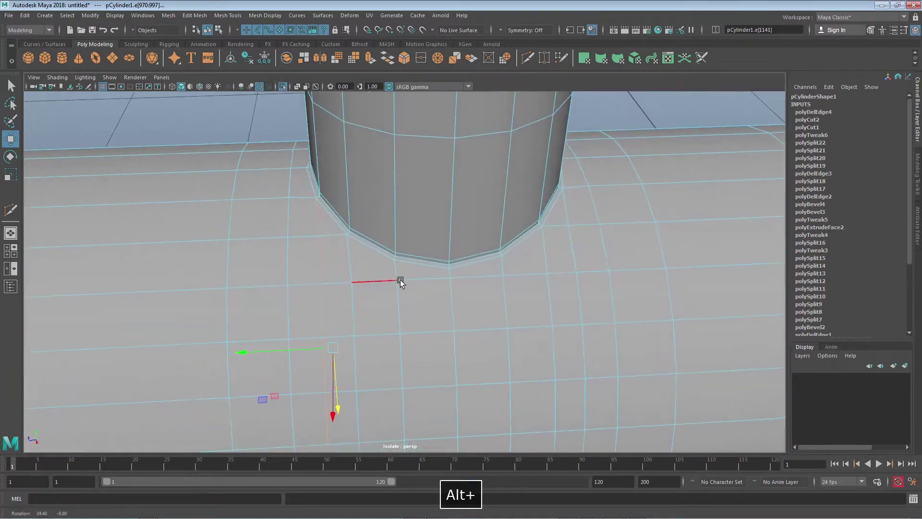
pyautogui.doubleClick(566, 207)
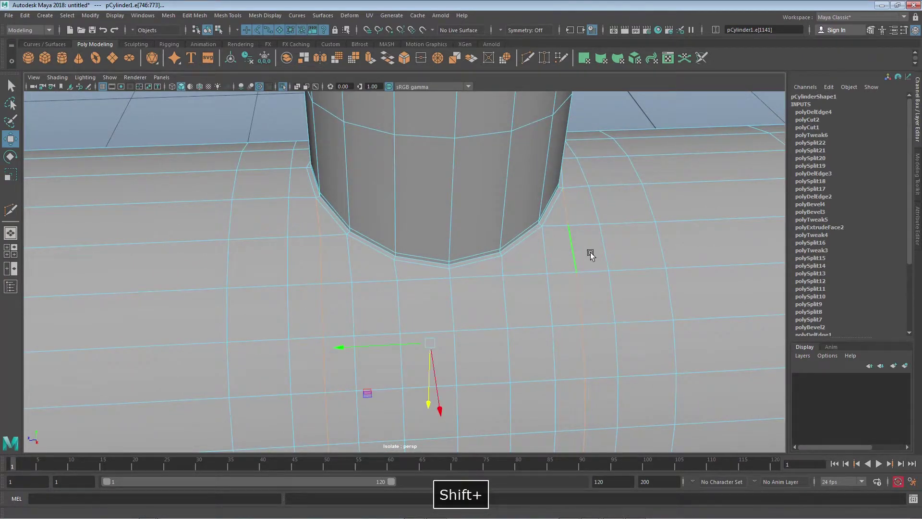
pyautogui.keyDown('alt'); pyautogui.moveTo(590, 252); pyautogui.dragTo(507, 271); pyautogui.keyUp('alt')
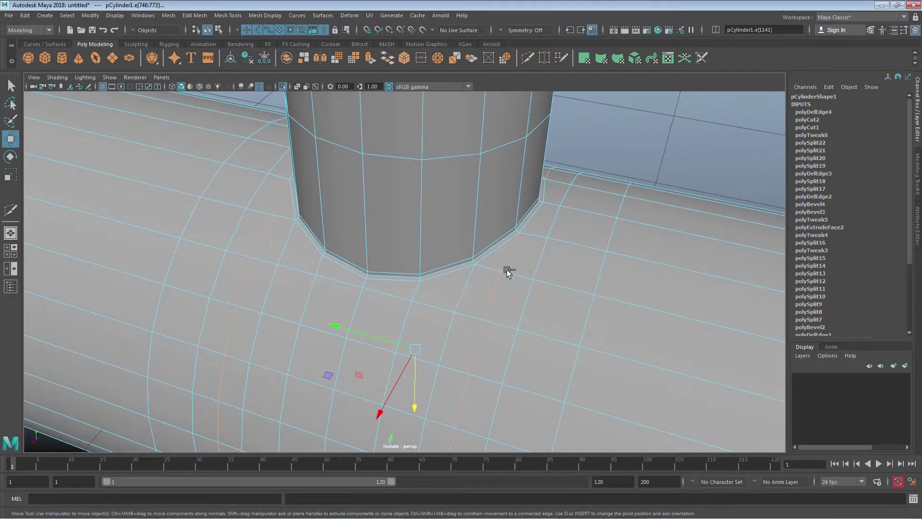
pyautogui.hotkey('ctrl', 'BackSpace')
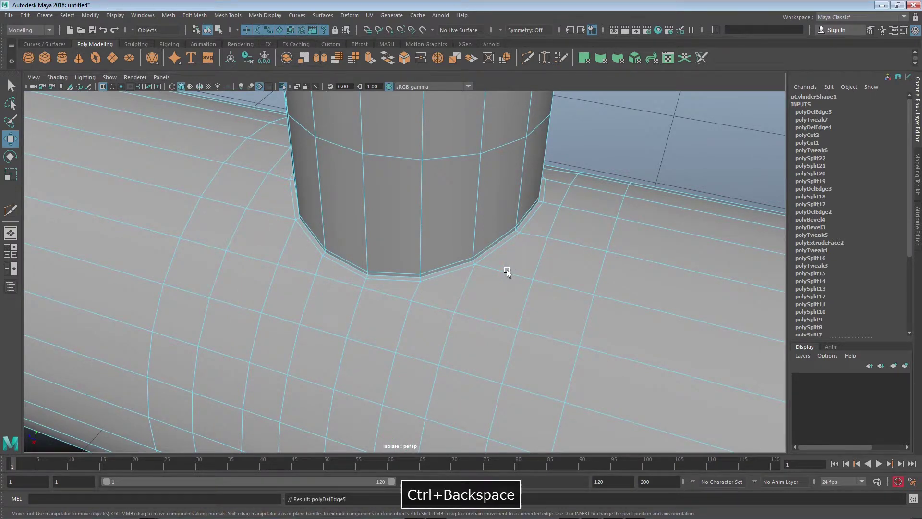
# Scale the nearest remaining edge loops on both sides of the upright cylinder slightly inward along the horizontal cylinder's length, and clear the selection.
pyautogui.keyDown('alt'); pyautogui.moveTo(507, 272); pyautogui.dragTo(259, 261); pyautogui.keyUp('alt')
pyautogui.doubleClick(235, 249)
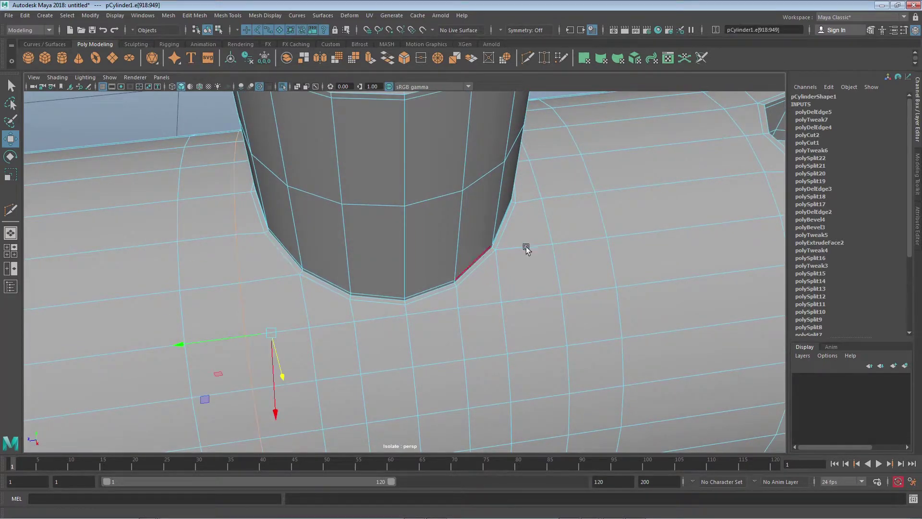
pyautogui.keyDown('shift'); pyautogui.doubleClick(546, 218); pyautogui.keyUp('shift')
pyautogui.press('r')
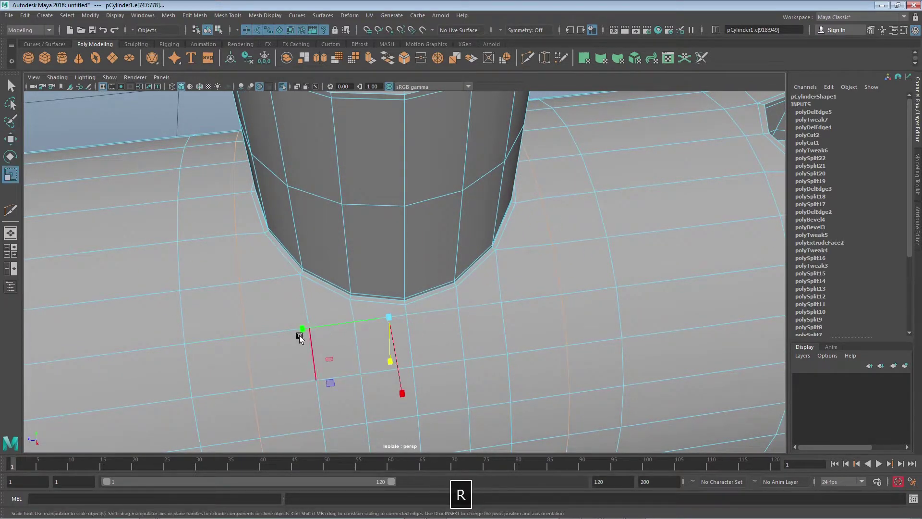
pyautogui.moveTo(300, 325); pyautogui.dragTo(307, 329)
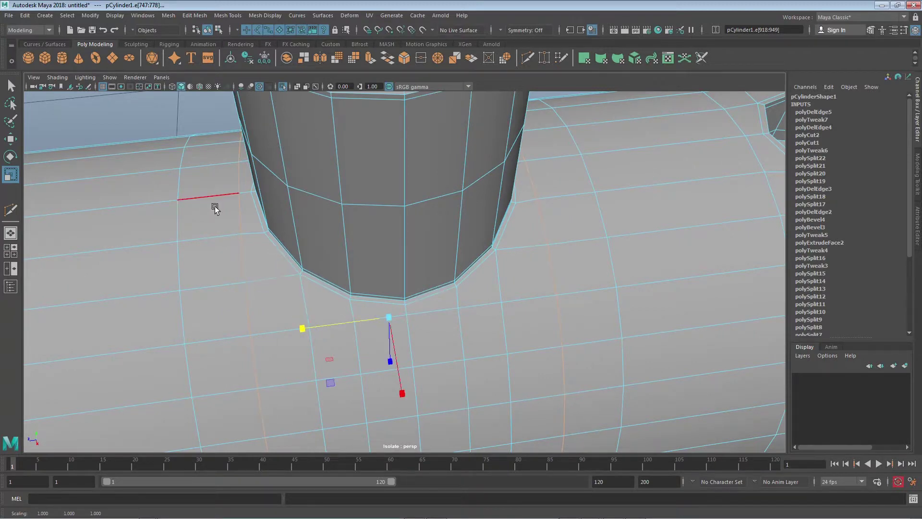
pyautogui.moveTo(300, 328); pyautogui.dragTo(300, 328)
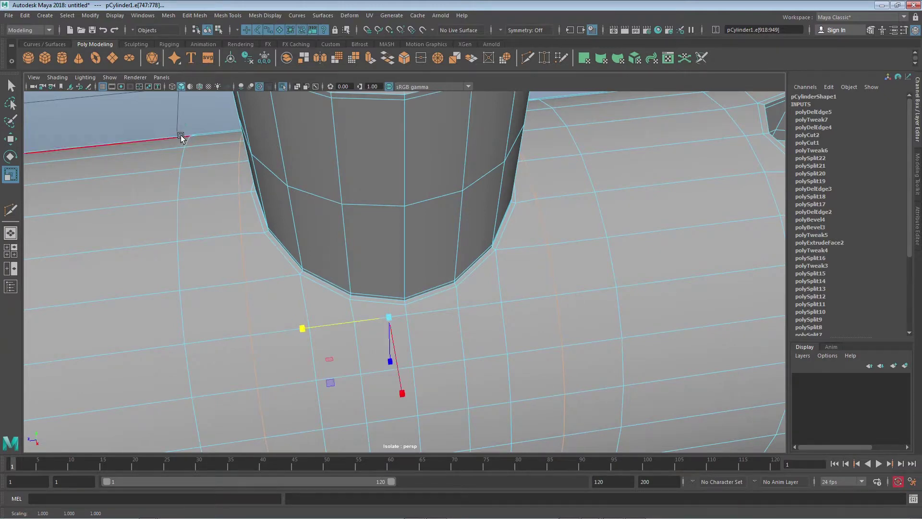
pyautogui.click(179, 116)
# Turn on smooth preview and examine the whole model, including the horizontal cylinder's end cap.
pyautogui.keyDown('alt'); pyautogui.moveTo(307, 206); pyautogui.dragTo(259, 240, button='right'); pyautogui.keyUp('alt')
pyautogui.moveTo(259, 240)
pyautogui.keyDown('alt'); pyautogui.mouseDown()
pyautogui.moveTo(263, 261)
pyautogui.moveTo(254, 245)
pyautogui.mouseUp(); pyautogui.keyUp('alt')
pyautogui.keyDown('alt'); pyautogui.moveTo(254, 246); pyautogui.dragTo(355, 260, button='right'); pyautogui.keyUp('alt')
pyautogui.press('3')
pyautogui.keyDown('alt'); pyautogui.moveTo(232, 191); pyautogui.dragTo(387, 239); pyautogui.keyUp('alt')
pyautogui.keyDown('alt'); pyautogui.moveTo(387, 238); pyautogui.dragTo(309, 283, button='right'); pyautogui.keyUp('alt')
pyautogui.keyDown('alt'); pyautogui.moveTo(309, 283); pyautogui.dragTo(334, 265); pyautogui.keyUp('alt')
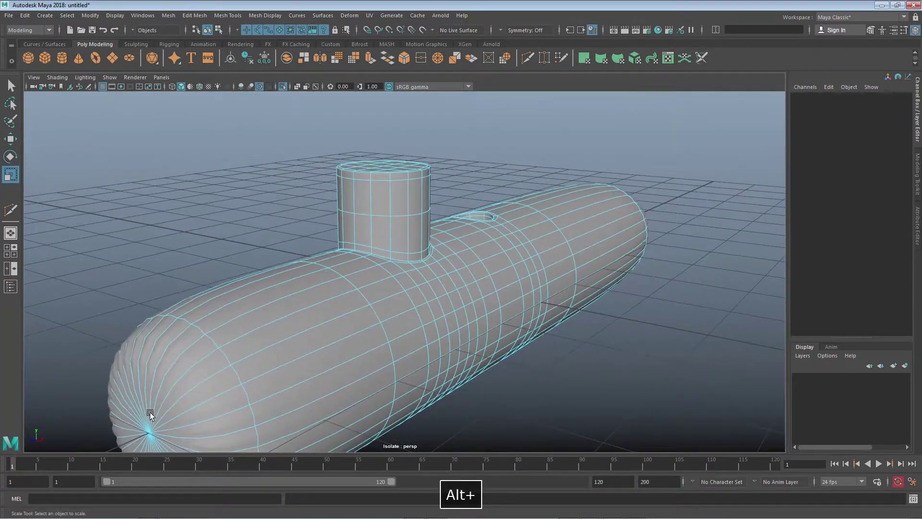
pyautogui.keyDown('alt'); pyautogui.moveTo(195, 306); pyautogui.dragTo(260, 300); pyautogui.keyUp('alt')
# Turn off smooth preview and delete all the triangular faces of the horizontal cylinder's near end cap.
pyautogui.moveTo(258, 243); pyautogui.dragTo(258, 270, button='right')
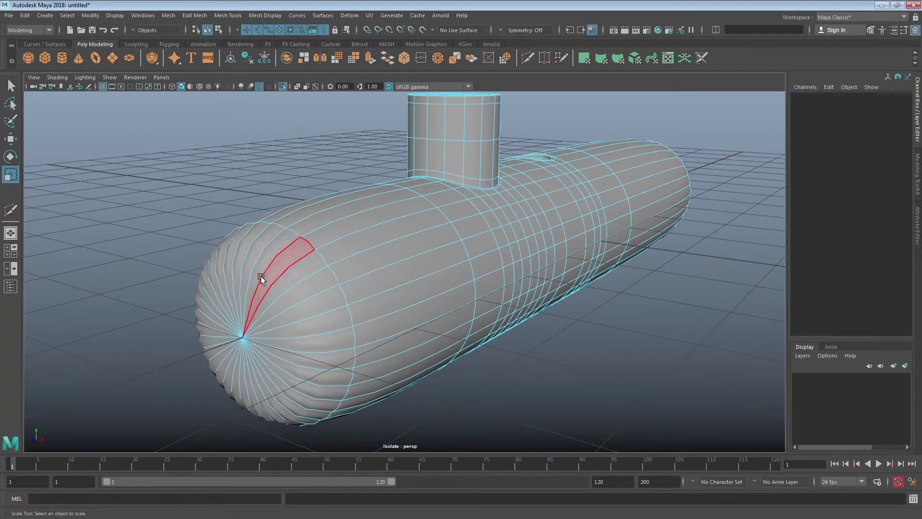
pyautogui.press('Tab')
pyautogui.moveTo(266, 273)
pyautogui.mouseDown()
pyautogui.moveTo(242, 270)
pyautogui.moveTo(233, 348)
pyautogui.moveTo(260, 310)
pyautogui.mouseUp()
pyautogui.press('BackSpace')
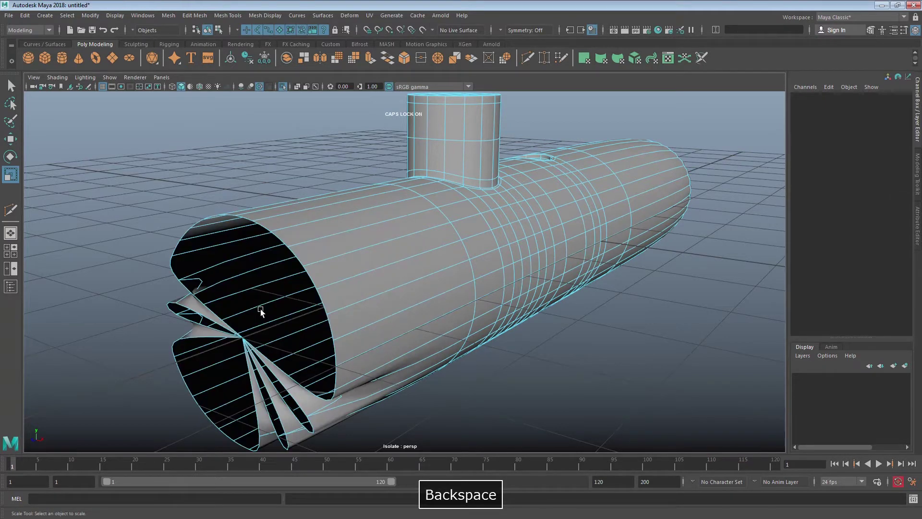
pyautogui.press('z')
pyautogui.press('1')
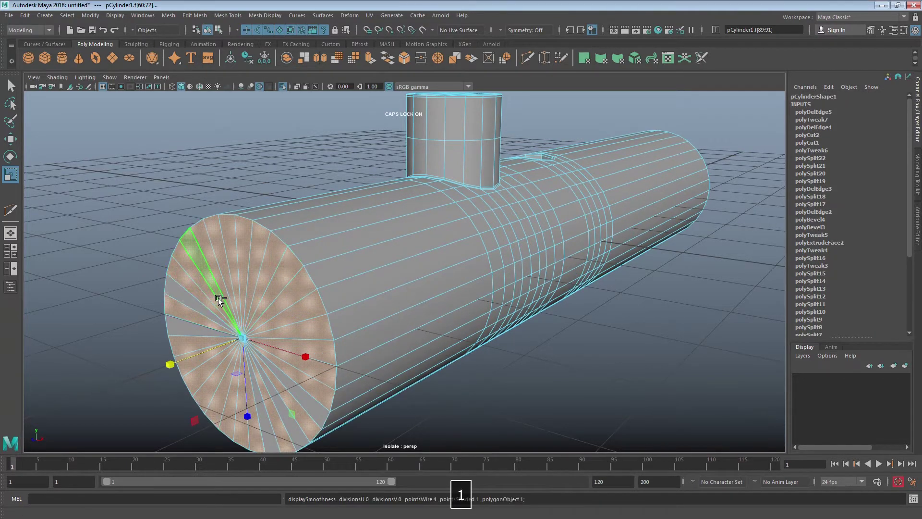
pyautogui.keyDown('shift'); pyautogui.click(190, 324); pyautogui.keyUp('shift')
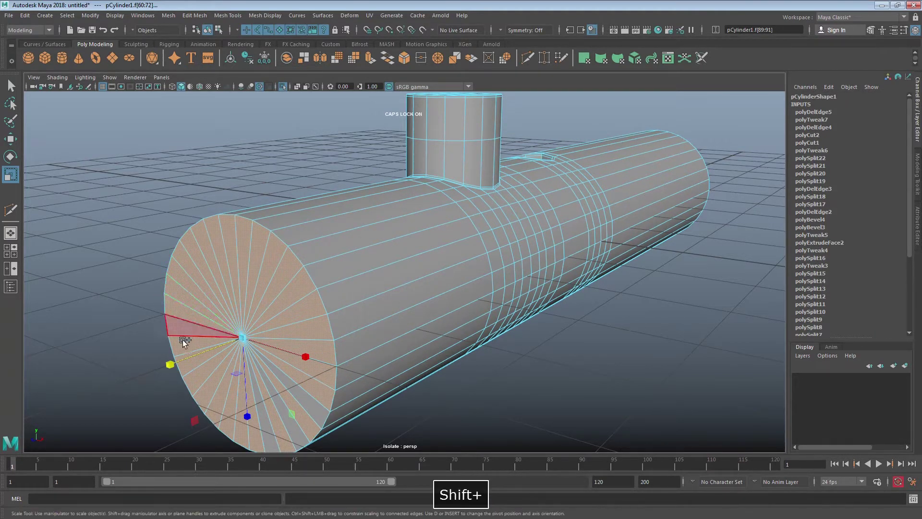
pyautogui.moveTo(283, 382)
pyautogui.keyDown('shift'); pyautogui.mouseDown()
pyautogui.moveTo(288, 413)
pyautogui.moveTo(261, 408)
pyautogui.moveTo(291, 378)
pyautogui.moveTo(473, 325)
pyautogui.moveTo(341, 293)
pyautogui.mouseUp(); pyautogui.keyUp('shift')
pyautogui.press('BackSpace')
# Delete all the faces of the end cap at the opposite end of the horizontal cylinder.
pyautogui.keyDown('alt'); pyautogui.moveTo(477, 308); pyautogui.dragTo(429, 414); pyautogui.keyUp('alt')
pyautogui.moveTo(555, 111); pyautogui.dragTo(330, 227)
pyautogui.press('BackSpace')
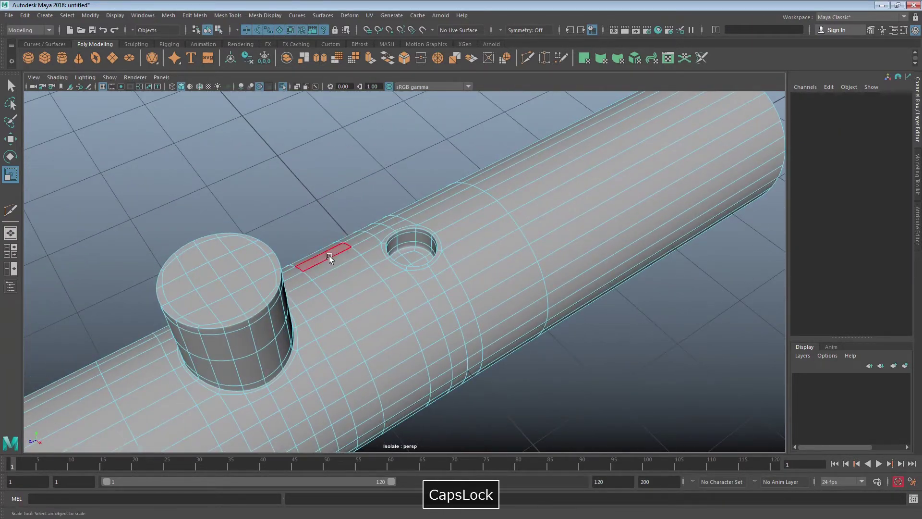
# Return the mesh to object mode and select the whole cylinder model.
pyautogui.keyDown('alt'); pyautogui.moveTo(258, 217); pyautogui.dragTo(365, 318); pyautogui.keyUp('alt')
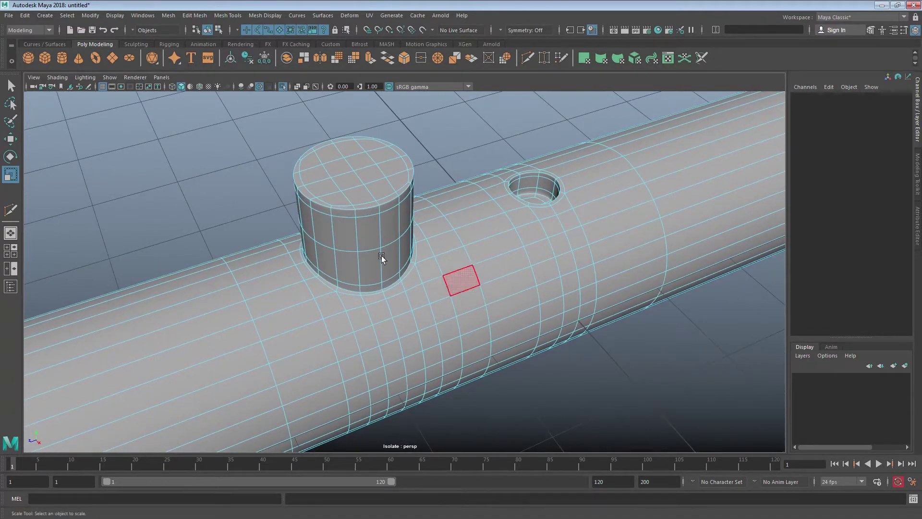
pyautogui.keyDown('alt'); pyautogui.moveTo(412, 213); pyautogui.dragTo(417, 258); pyautogui.keyUp('alt')
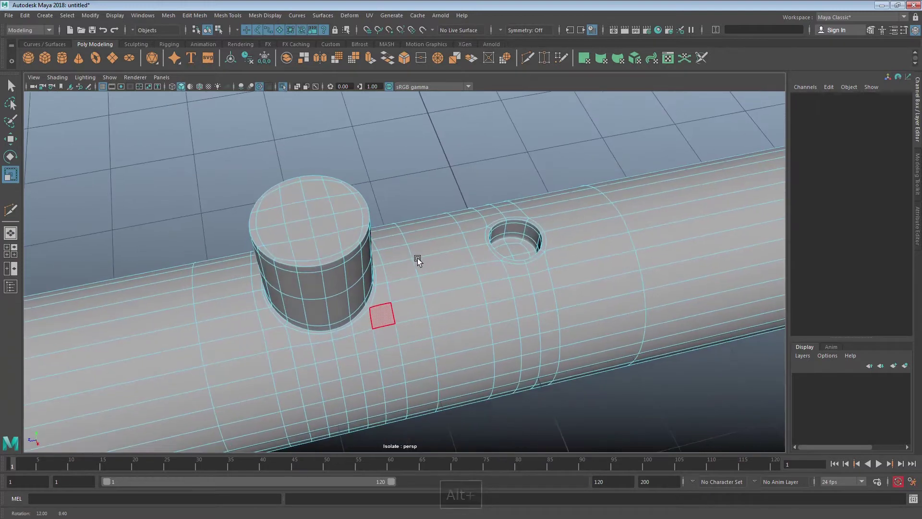
pyautogui.rightClick(423, 244)
pyautogui.click(469, 230)
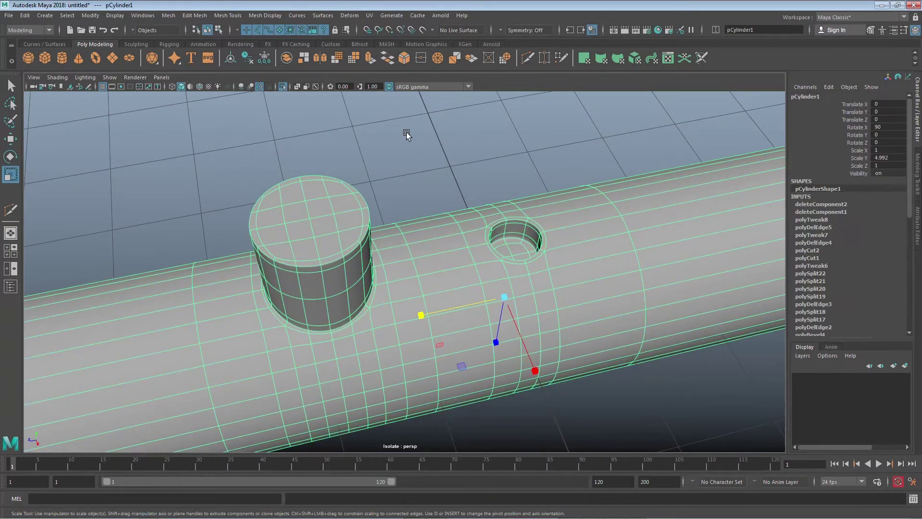
pyautogui.click(407, 133)
pyautogui.click(442, 271)
# Assign a Phong material to the selected cylinder model and clear the selection.
pyautogui.rightClick(434, 244)
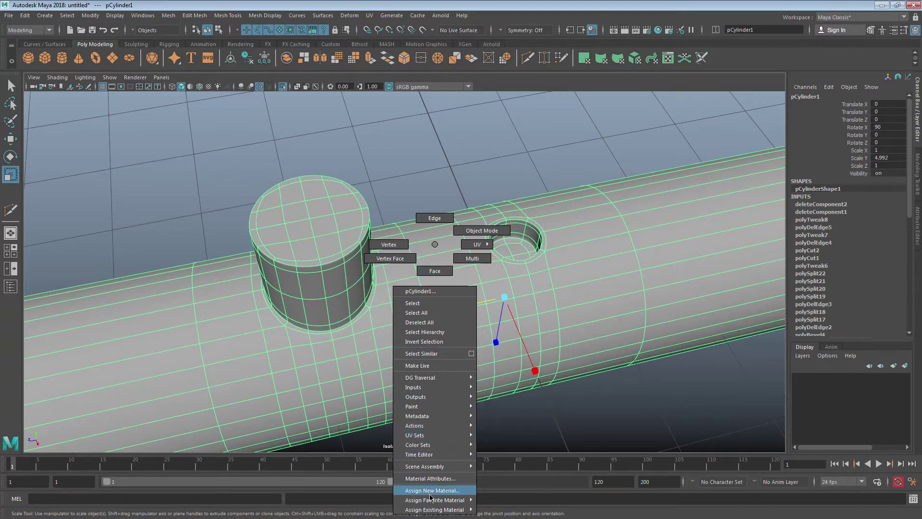
pyautogui.moveTo(433, 506)
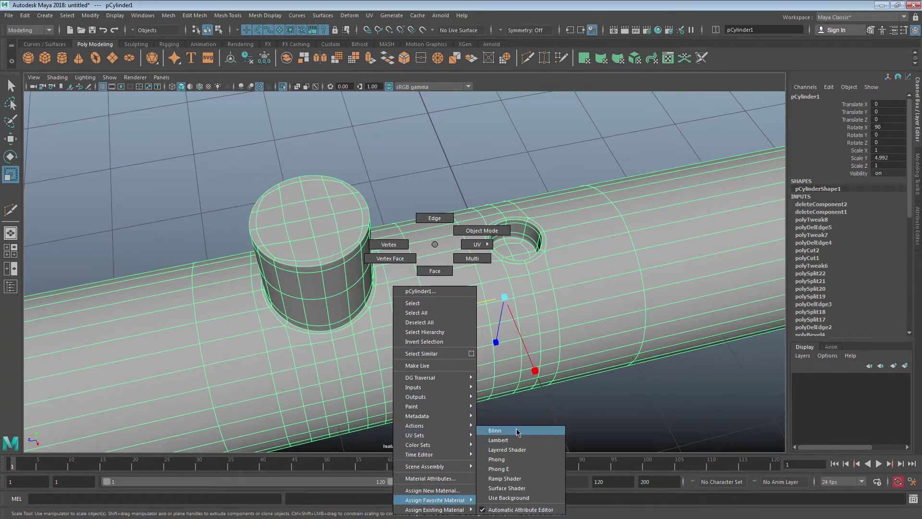
pyautogui.click(515, 460)
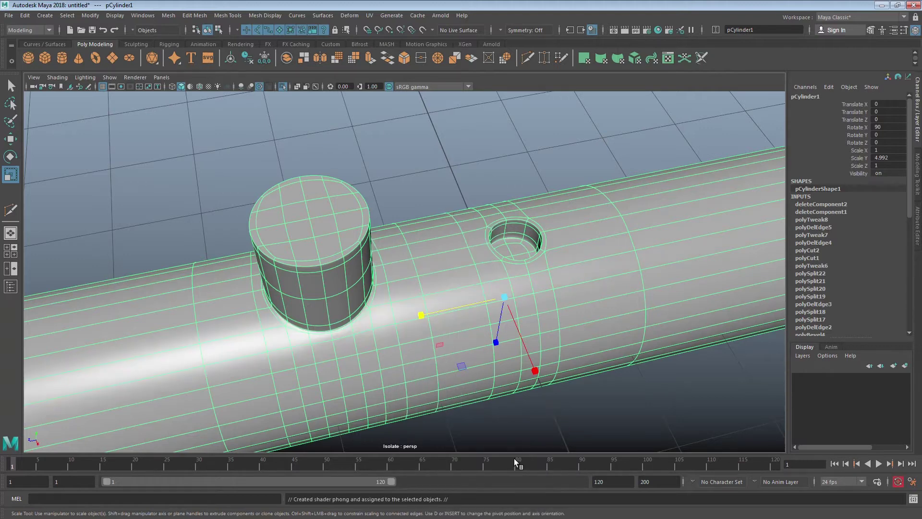
pyautogui.click(367, 157)
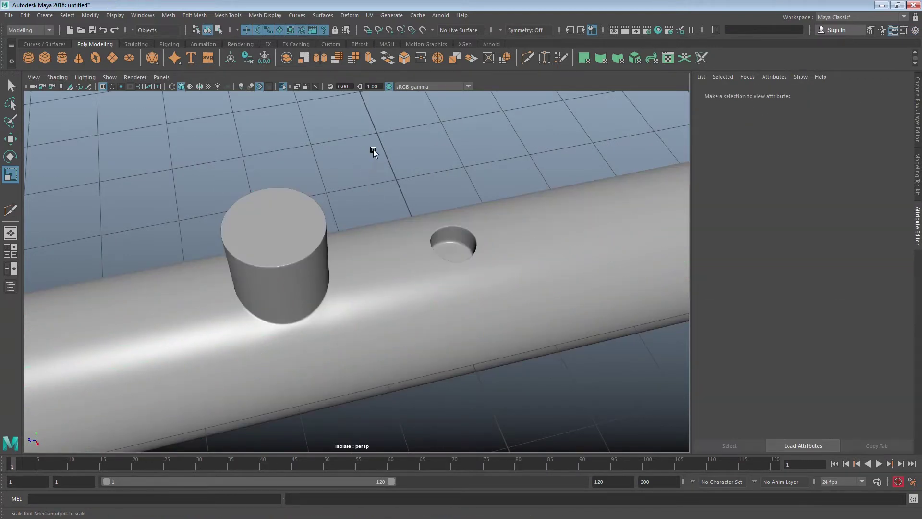
# Examine the highlights around the upright cylinder's base with the wireframe shown, comparing the mesh with and without smooth preview.
pyautogui.keyDown('alt'); pyautogui.moveTo(373, 148); pyautogui.dragTo(354, 154); pyautogui.keyUp('alt')
pyautogui.keyDown('alt'); pyautogui.moveTo(354, 154); pyautogui.dragTo(415, 338, button='right'); pyautogui.keyUp('alt')
pyautogui.moveTo(416, 338)
pyautogui.keyDown('alt'); pyautogui.mouseDown()
pyautogui.moveTo(420, 346)
pyautogui.moveTo(422, 333)
pyautogui.moveTo(423, 343)
pyautogui.mouseUp(); pyautogui.keyUp('alt')
pyautogui.keyDown('alt'); pyautogui.moveTo(423, 343); pyautogui.dragTo(301, 310, button='right'); pyautogui.keyUp('alt')
pyautogui.keyDown('alt'); pyautogui.moveTo(301, 310); pyautogui.dragTo(315, 267); pyautogui.keyUp('alt')
pyautogui.click(309, 302)
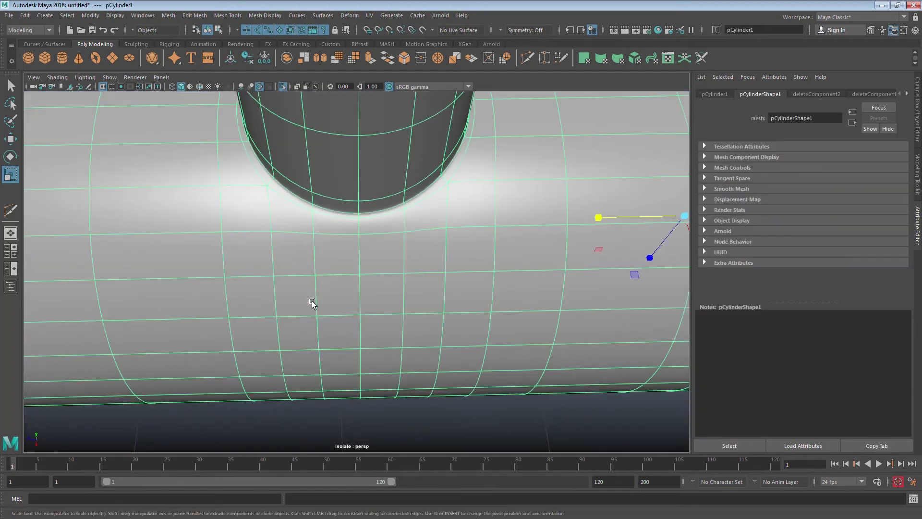
pyautogui.keyDown('alt'); pyautogui.moveTo(308, 303); pyautogui.dragTo(362, 304); pyautogui.keyUp('alt')
pyautogui.keyDown('alt'); pyautogui.moveTo(362, 304); pyautogui.dragTo(393, 295, button='right'); pyautogui.keyUp('alt')
pyautogui.keyDown('alt'); pyautogui.moveTo(393, 294); pyautogui.dragTo(384, 211); pyautogui.keyUp('alt')
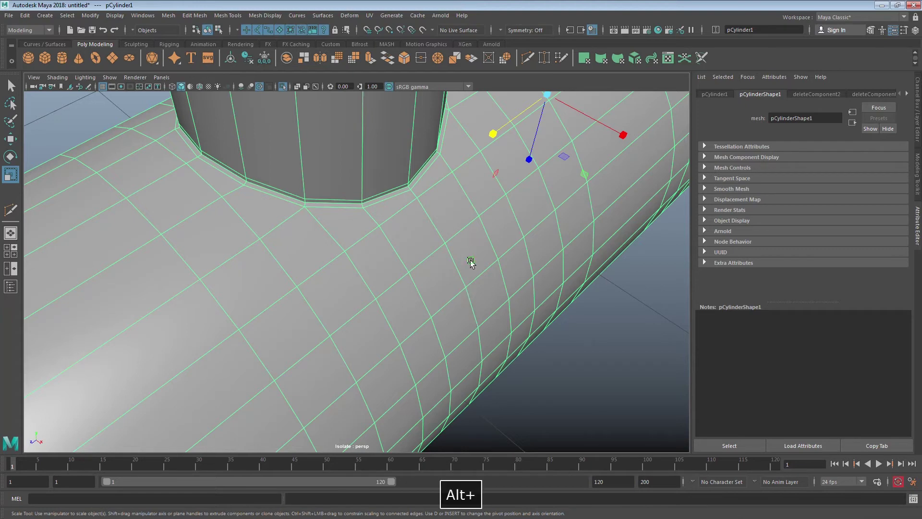
pyautogui.keyDown('alt'); pyautogui.moveTo(471, 261); pyautogui.dragTo(294, 293); pyautogui.keyUp('alt')
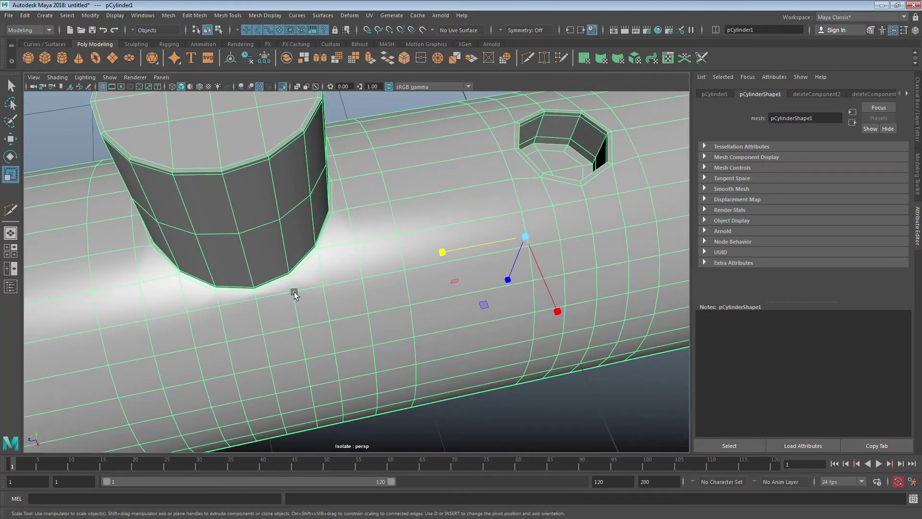
pyautogui.press('3')
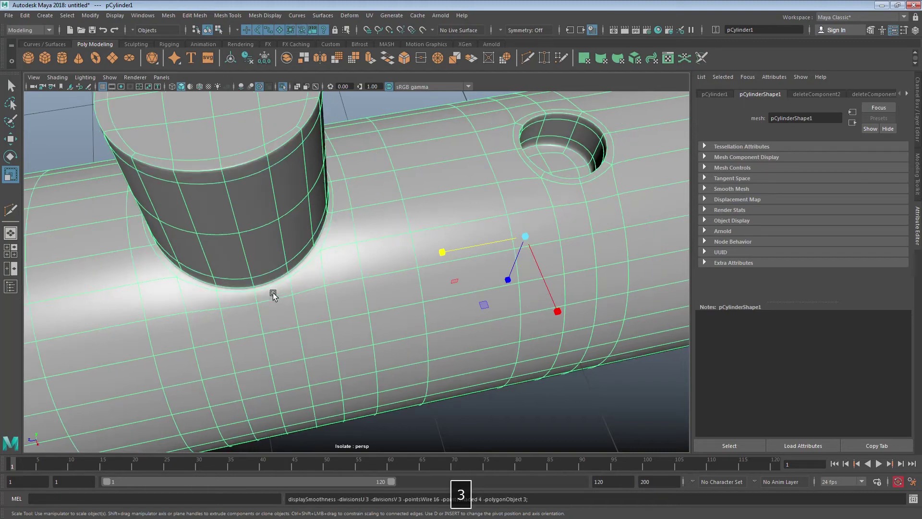
# Compare the upright cylinder's rim and base with and without smooth preview, then deselect the model and examine the smoothed surface.
pyautogui.keyDown('alt'); pyautogui.moveTo(253, 208); pyautogui.dragTo(298, 292); pyautogui.keyUp('alt')
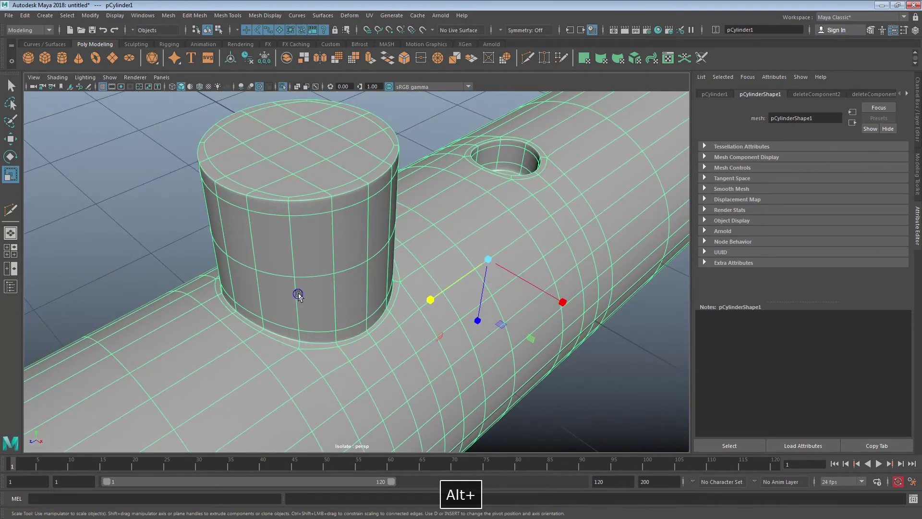
pyautogui.keyDown('alt'); pyautogui.moveTo(298, 292); pyautogui.dragTo(347, 272, button='right'); pyautogui.keyUp('alt')
pyautogui.press('1')
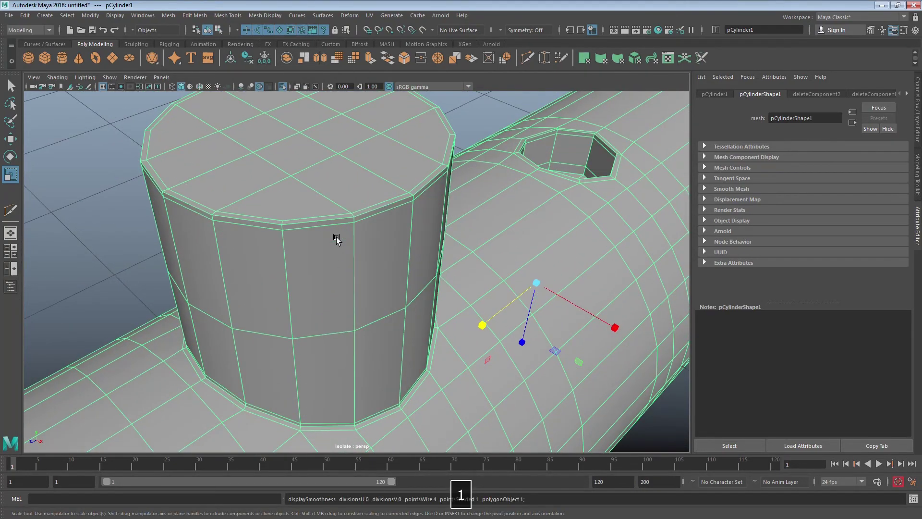
pyautogui.press('2')
pyautogui.press('3')
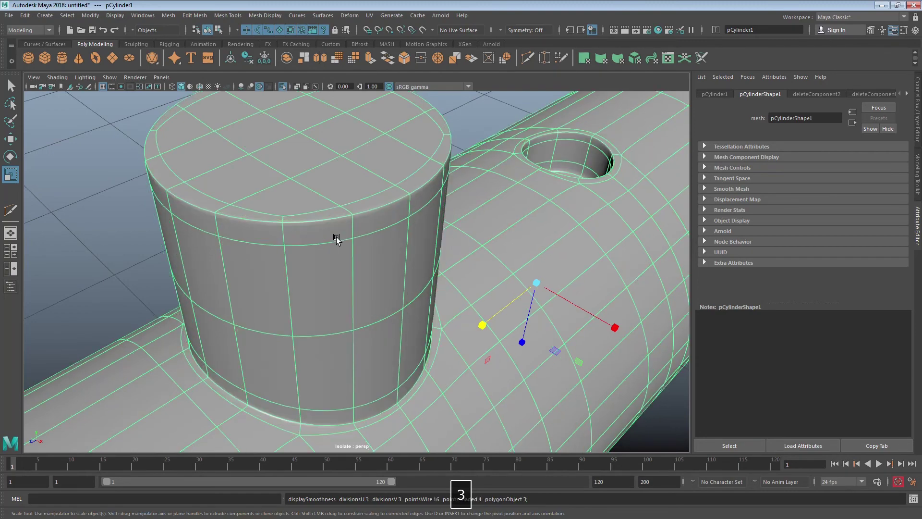
pyautogui.keyDown('alt'); pyautogui.moveTo(316, 234); pyautogui.dragTo(288, 237, button='right'); pyautogui.keyUp('alt')
pyautogui.keyDown('alt'); pyautogui.moveTo(288, 237); pyautogui.dragTo(308, 221); pyautogui.keyUp('alt')
pyautogui.keyDown('alt'); pyautogui.click(420, 273); pyautogui.keyUp('alt')
pyautogui.keyDown('alt'); pyautogui.moveTo(428, 246); pyautogui.dragTo(393, 255); pyautogui.keyUp('alt')
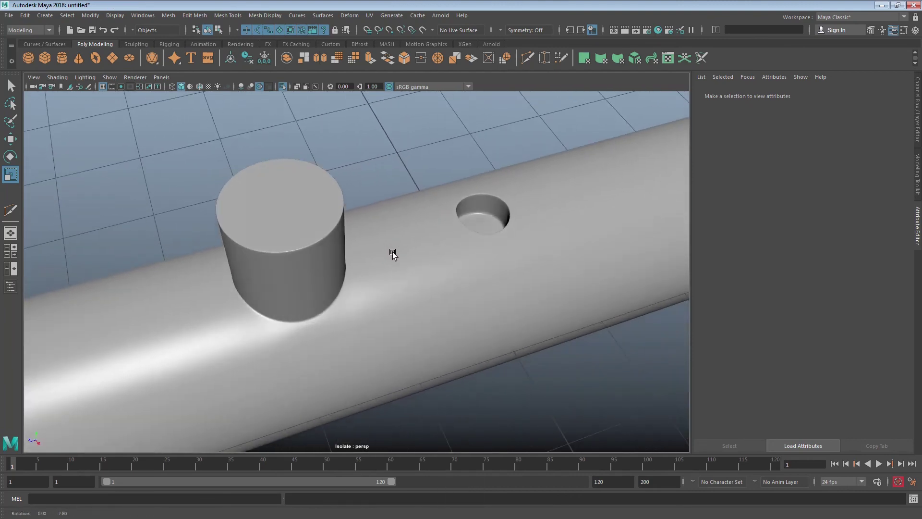